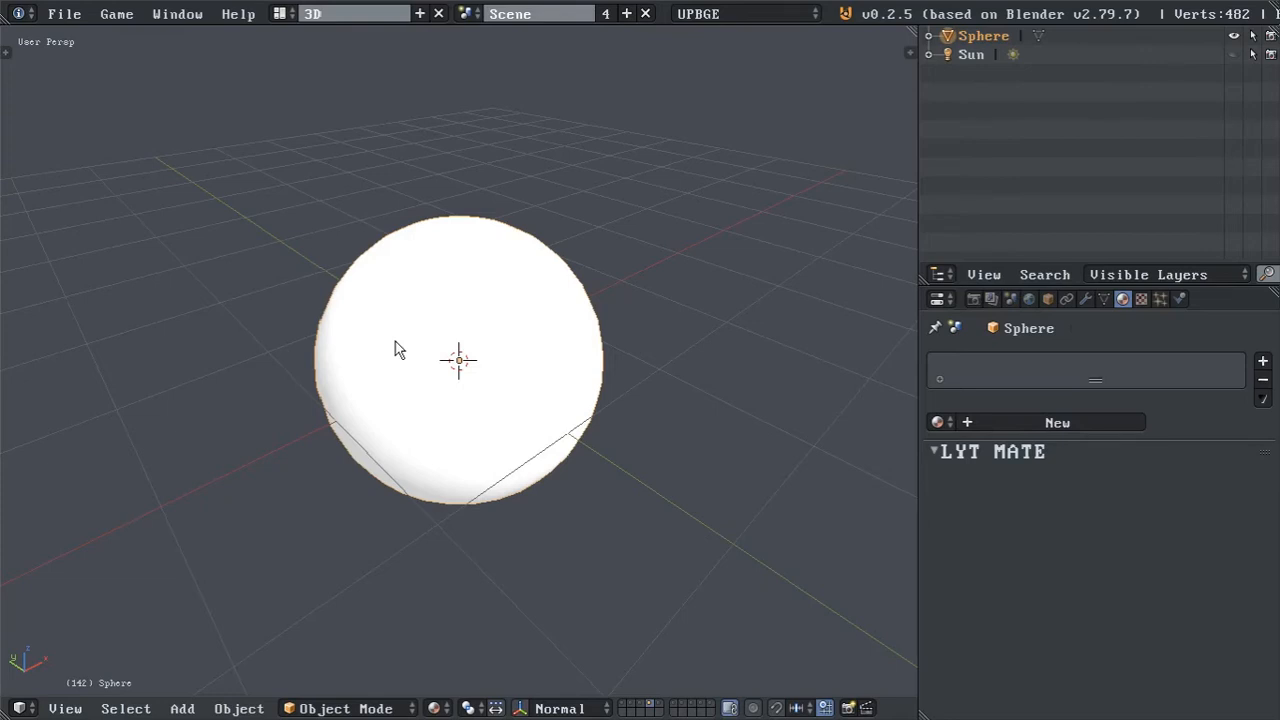
Create a new material on the sphere and keep its LYT MATE category set to Common.
{"action": "left_click", "coordinate": [1001, 420]}
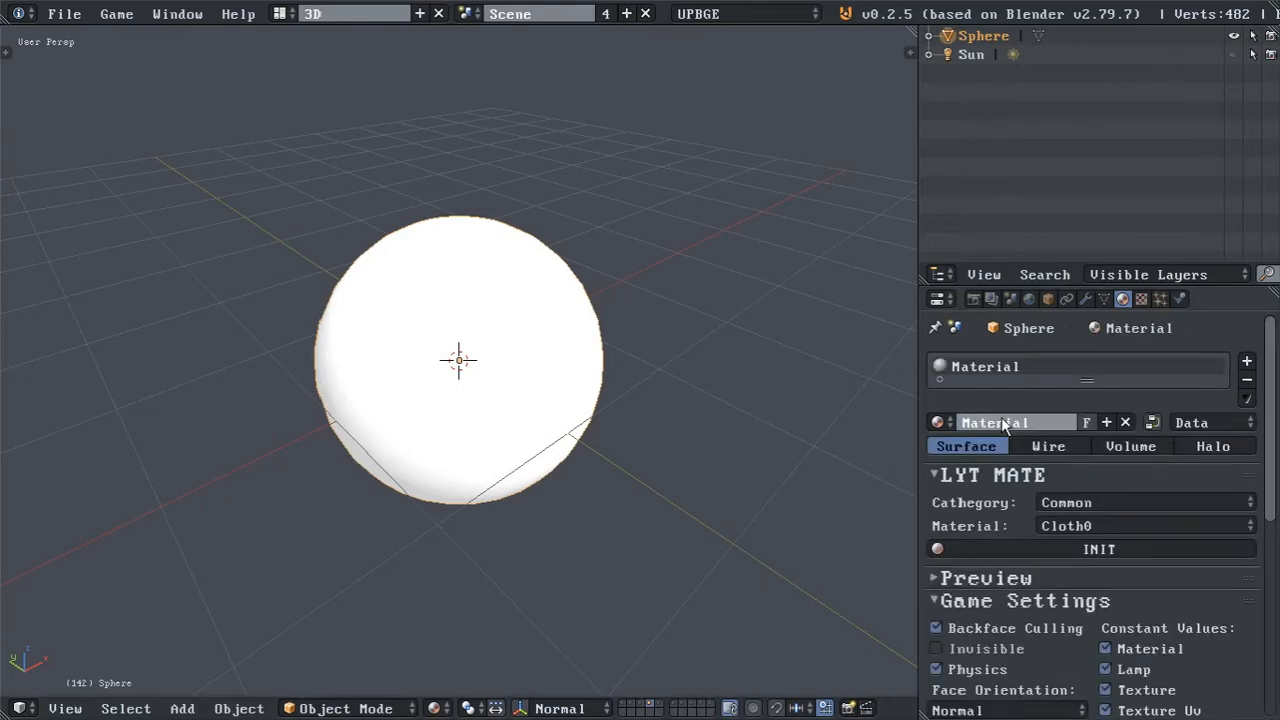
{"action": "left_click", "coordinate": [1118, 524]}
{"action": "left_click", "coordinate": [1089, 500]}
{"action": "left_click", "coordinate": [1089, 505]}
{"action": "left_click", "coordinate": [1070, 488]}
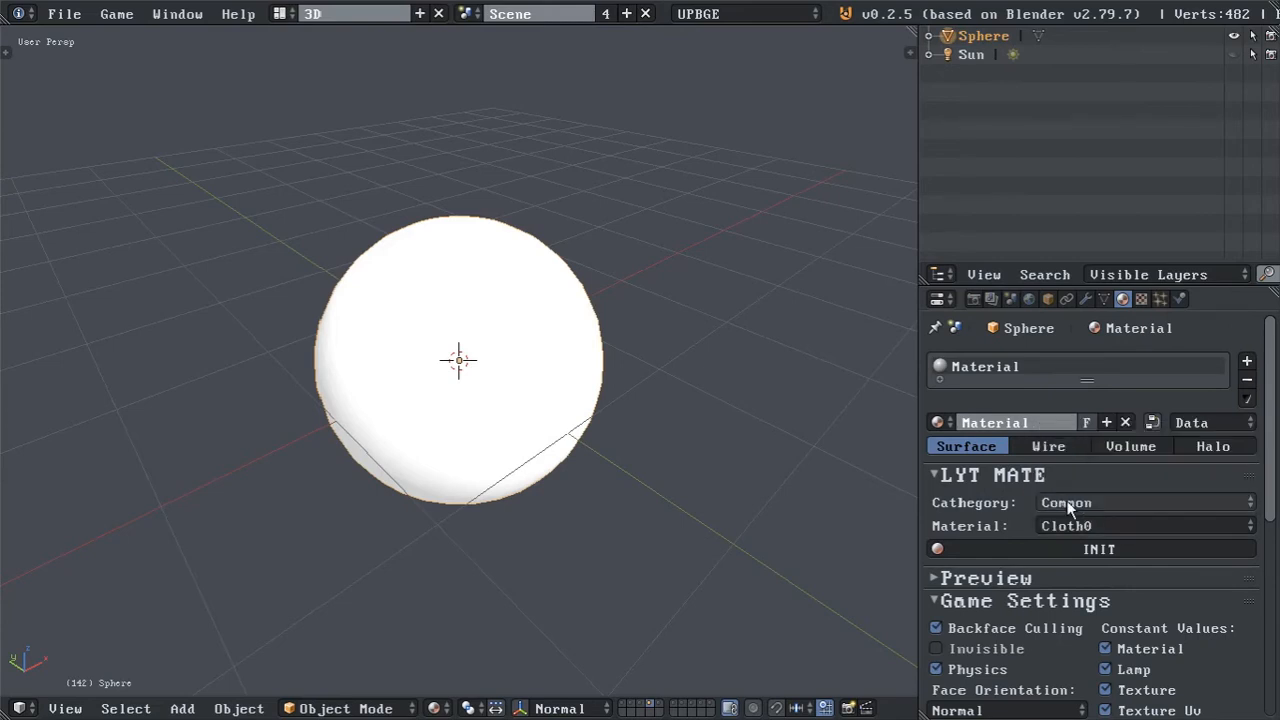
Switch to the file explorer and examine the data folder's common textures subfolders cloth0, gamb0 and metal1.
{"action": "key", "text": "alt+Tab"}
{"action": "key", "text": "alt+Tab"}
{"action": "key", "text": "alt+Tab"}
{"action": "key", "text": "alt+shift+Tab"}
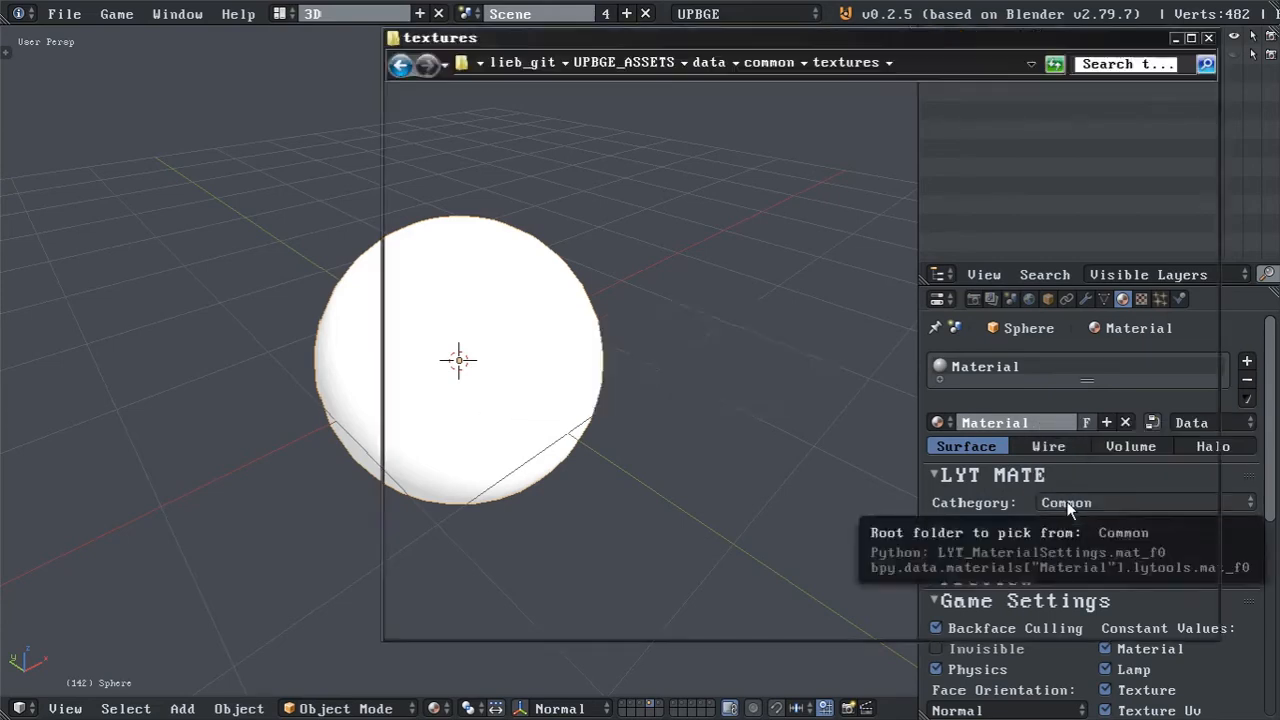
{"action": "left_click", "coordinate": [772, 62]}
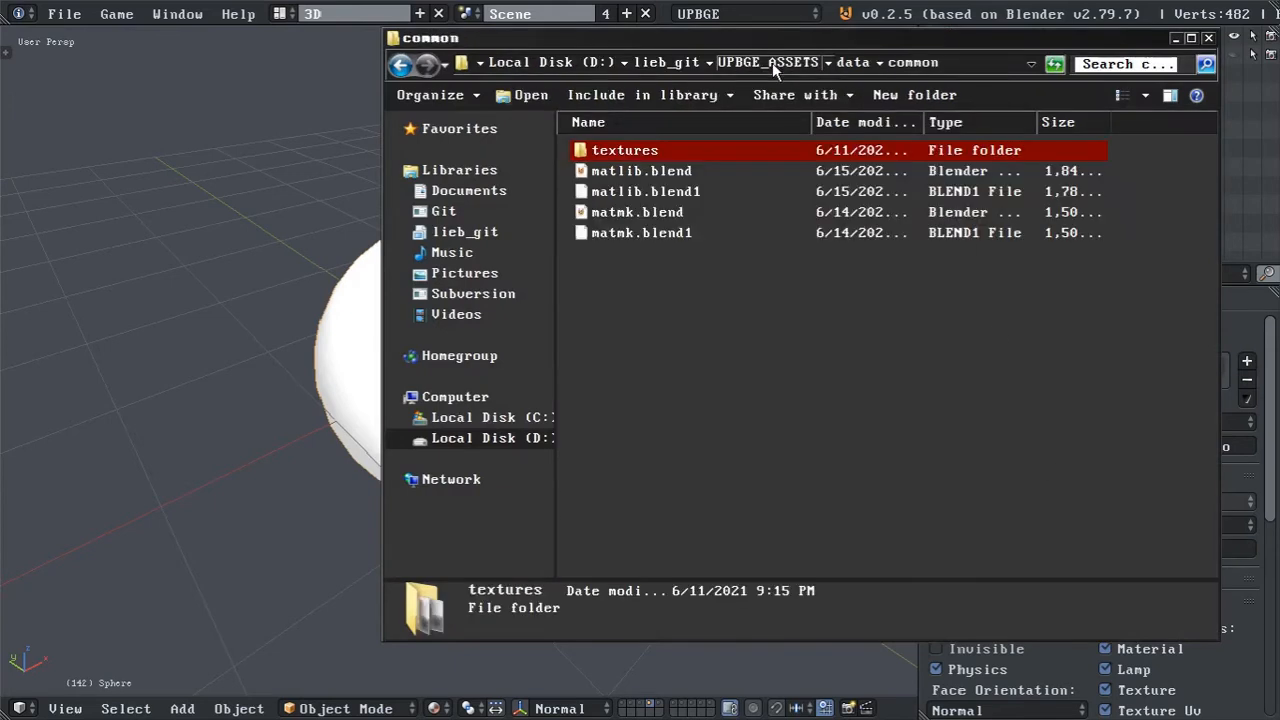
{"action": "left_click", "coordinate": [853, 63]}
{"action": "double_click", "coordinate": [650, 152]}
{"action": "double_click", "coordinate": [645, 150]}
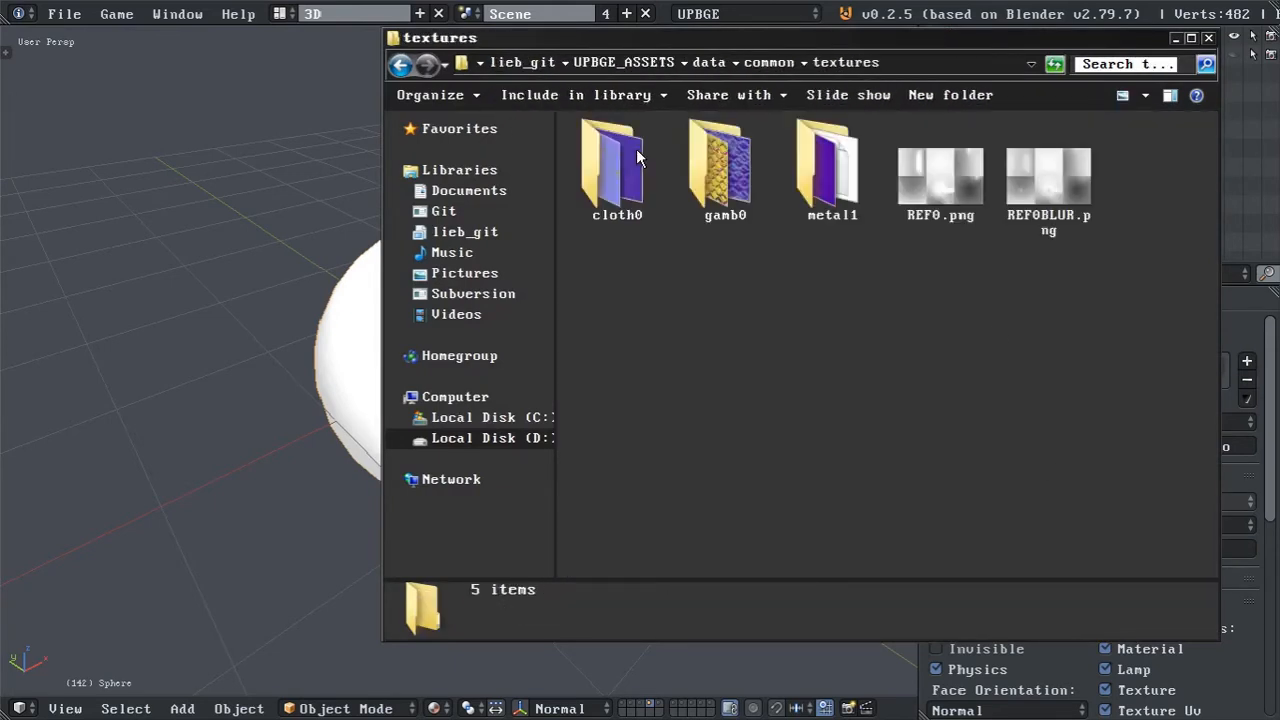
{"action": "left_click", "coordinate": [630, 184]}
{"action": "left_click", "coordinate": [727, 178]}
{"action": "left_click", "coordinate": [800, 170]}
{"action": "left_click", "coordinate": [735, 171]}
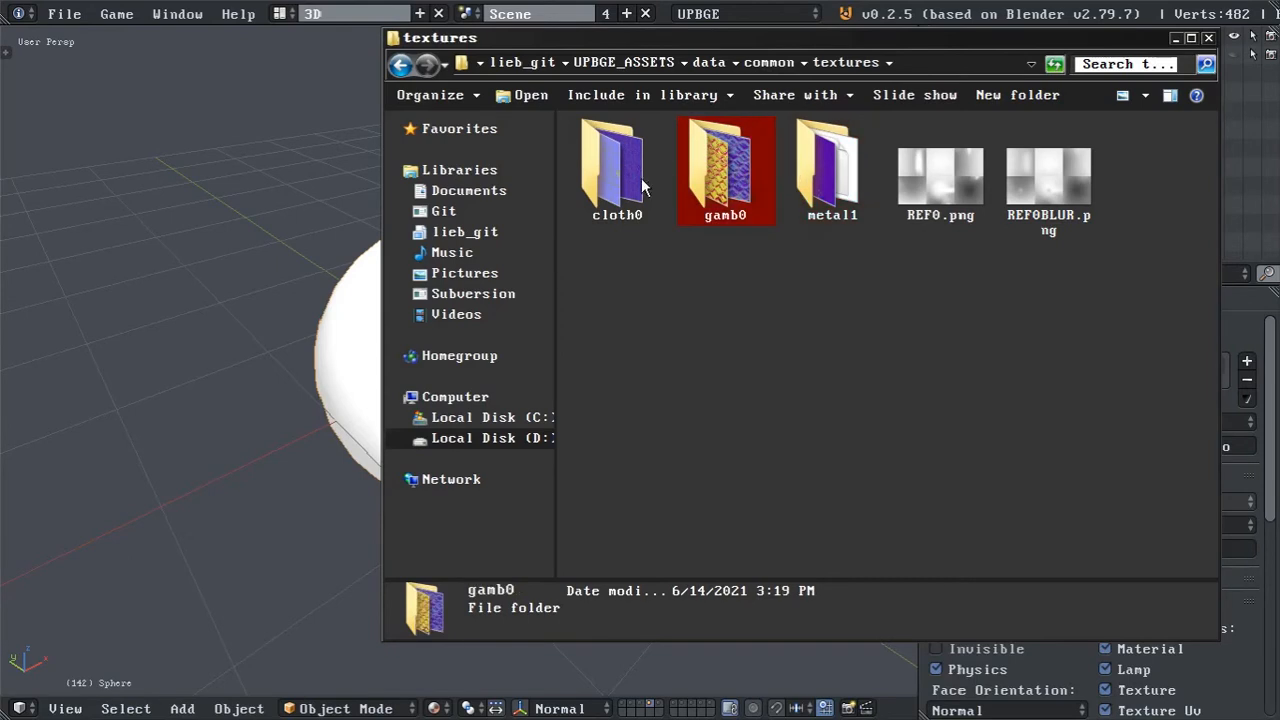
{"action": "left_click", "coordinate": [643, 180]}
Return to UPBGE, choose the Gamb0 library material for the sphere and initialise it.
{"action": "key", "text": "alt+Tab"}
{"action": "left_click", "coordinate": [1086, 523]}
{"action": "left_click", "coordinate": [1085, 487]}
{"action": "left_click", "coordinate": [1097, 552]}
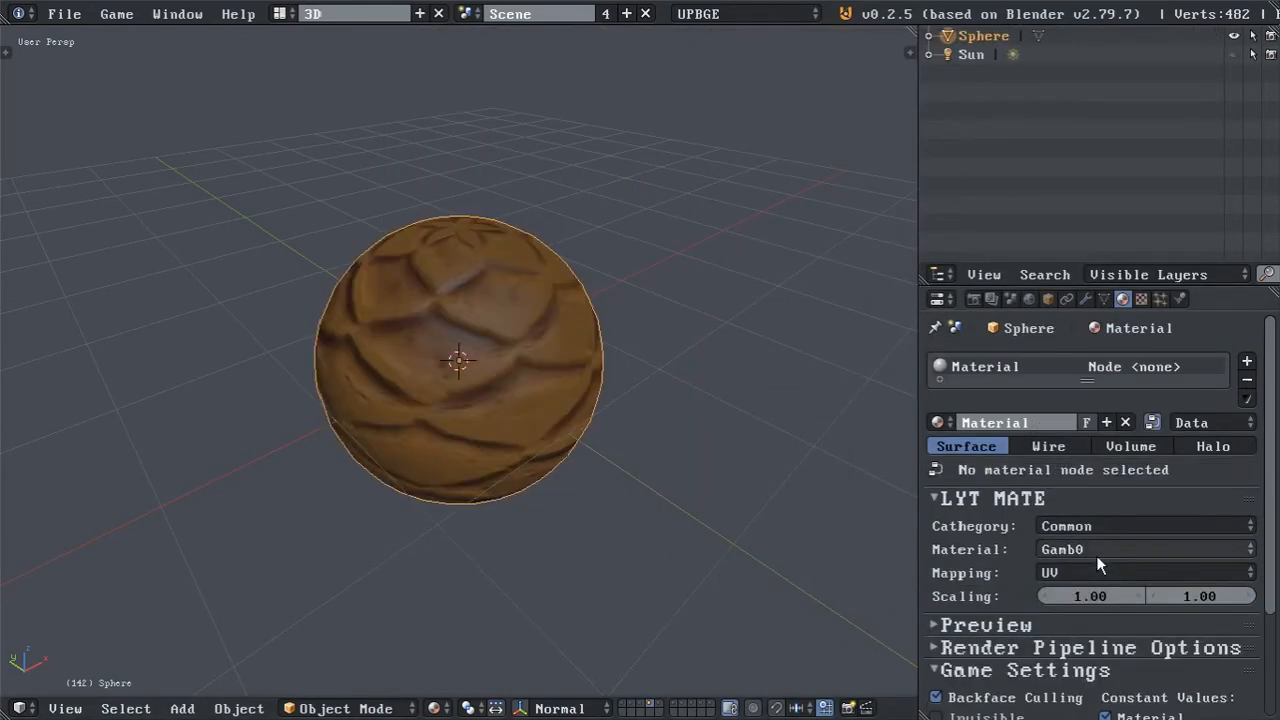
{"action": "middle_click_drag", "start_coordinate": [675, 420], "coordinate": [657, 371]}
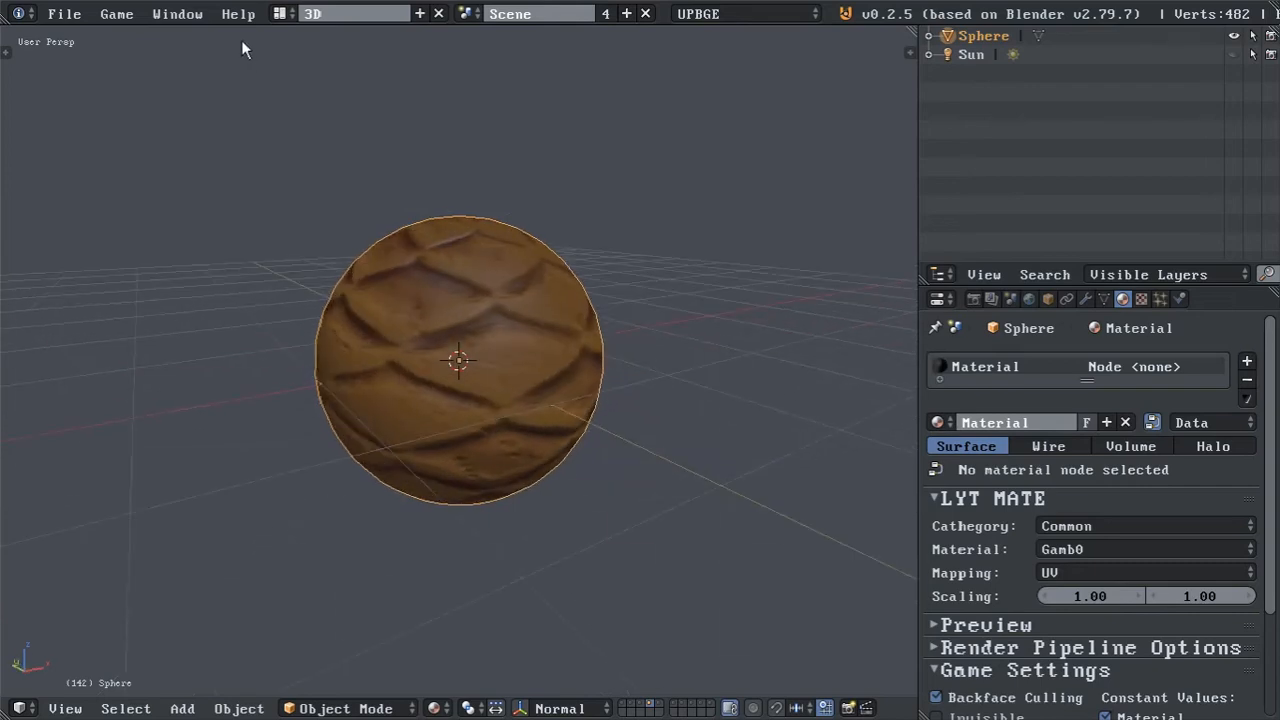
Examine the generated material node tree in the Compositing layout, then return to the 3D layout.
{"action": "left_click", "coordinate": [286, 10]}
{"action": "left_click", "coordinate": [346, 96]}
{"action": "scroll", "coordinate": [527, 190], "scroll_direction": "down", "scroll_amount": 4}
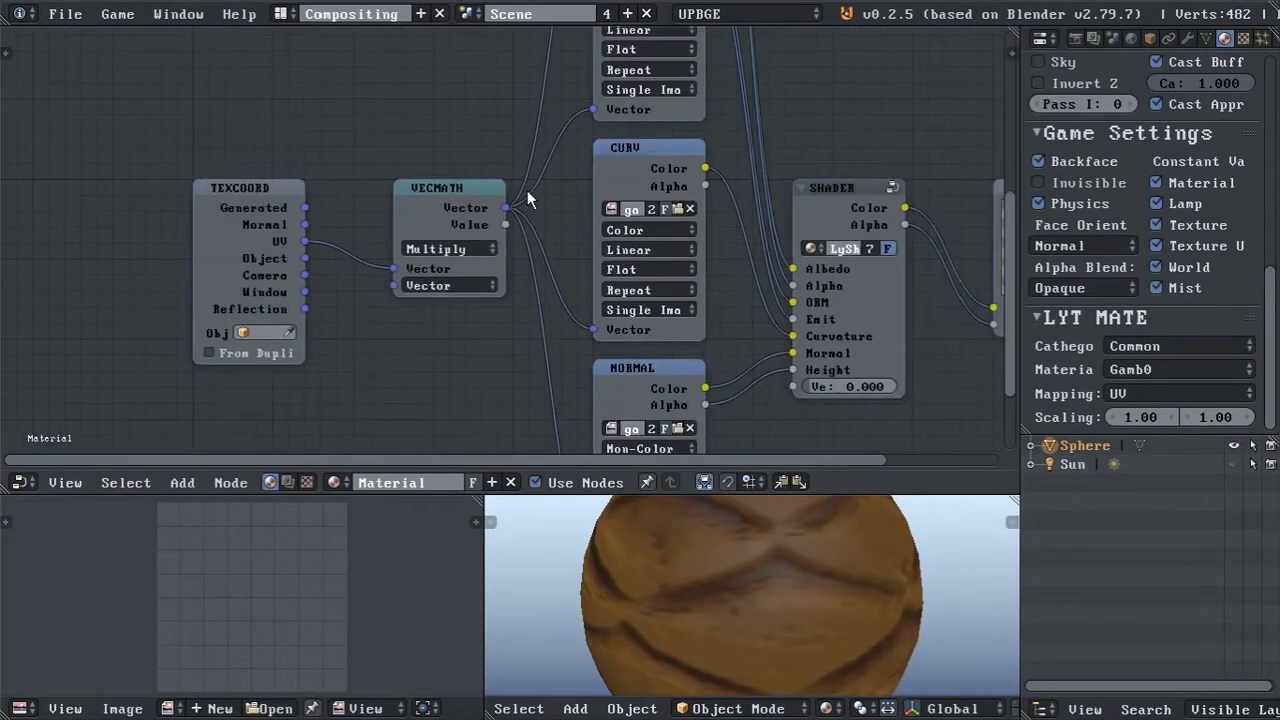
{"action": "scroll", "coordinate": [527, 190], "scroll_direction": "down", "scroll_amount": 2}
{"action": "middle_click_drag", "start_coordinate": [542, 190], "coordinate": [454, 201]}
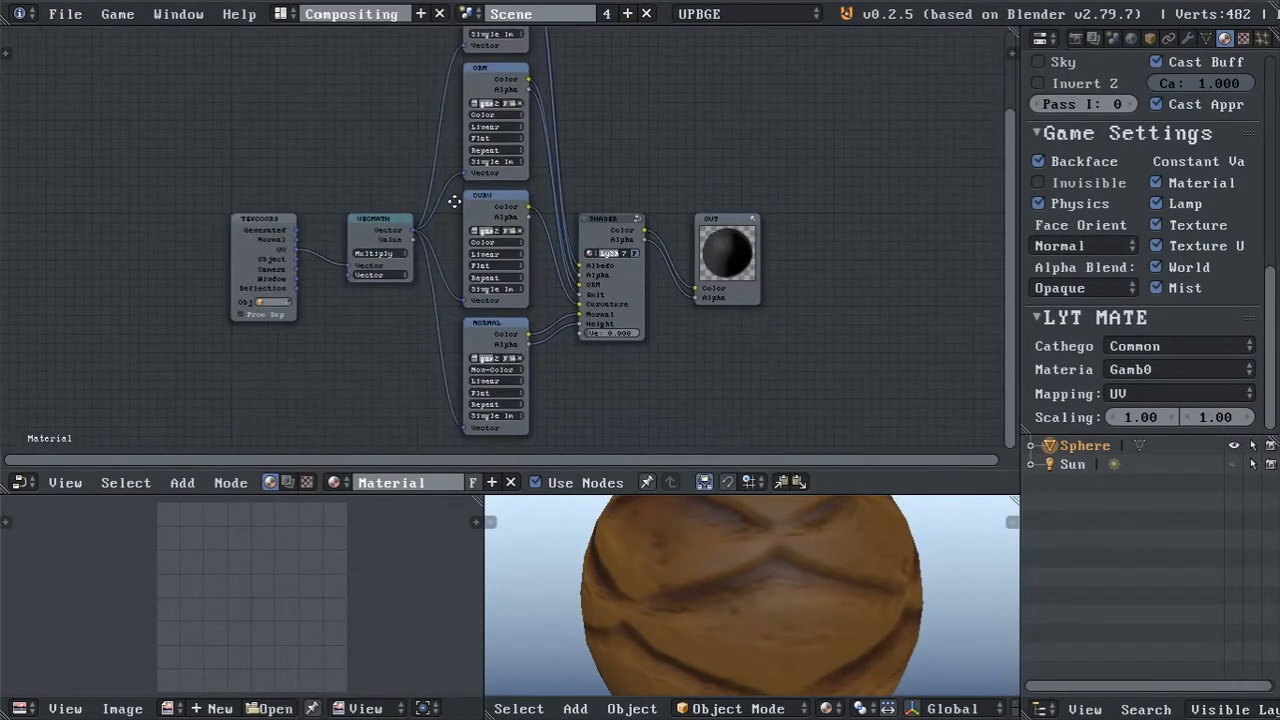
{"action": "left_click", "coordinate": [345, 13]}
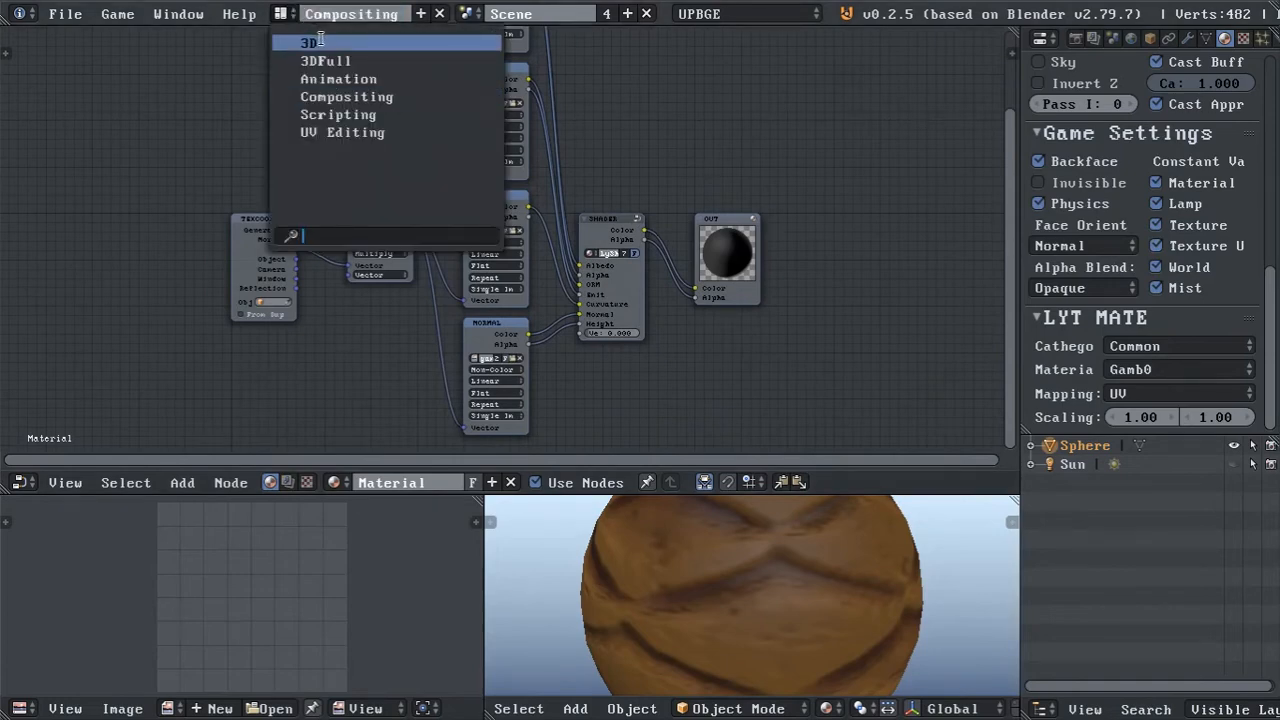
{"action": "left_click", "coordinate": [316, 42]}
Set both texture scaling values of the sphere's material to 2.
{"action": "left_click", "coordinate": [1089, 596]}
{"action": "type", "text": "3"}
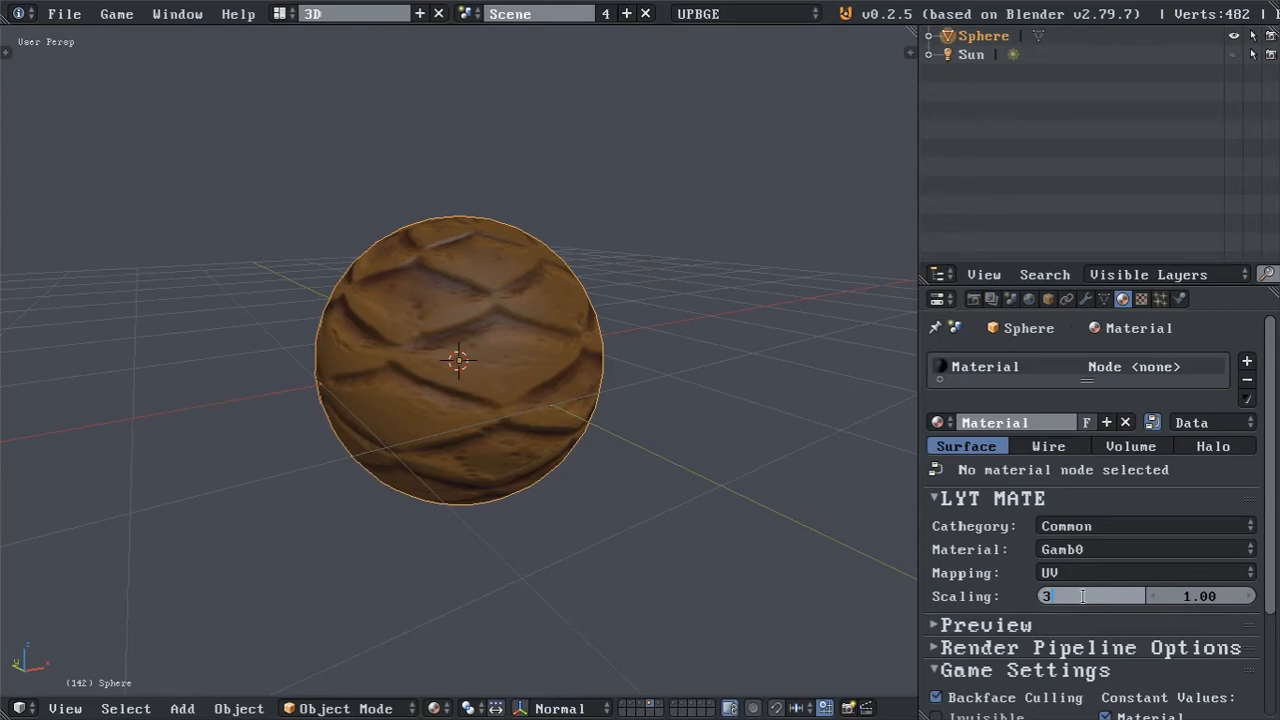
{"action": "key", "text": "Return"}
{"action": "left_click", "coordinate": [1214, 601]}
{"action": "type", "text": "2"}
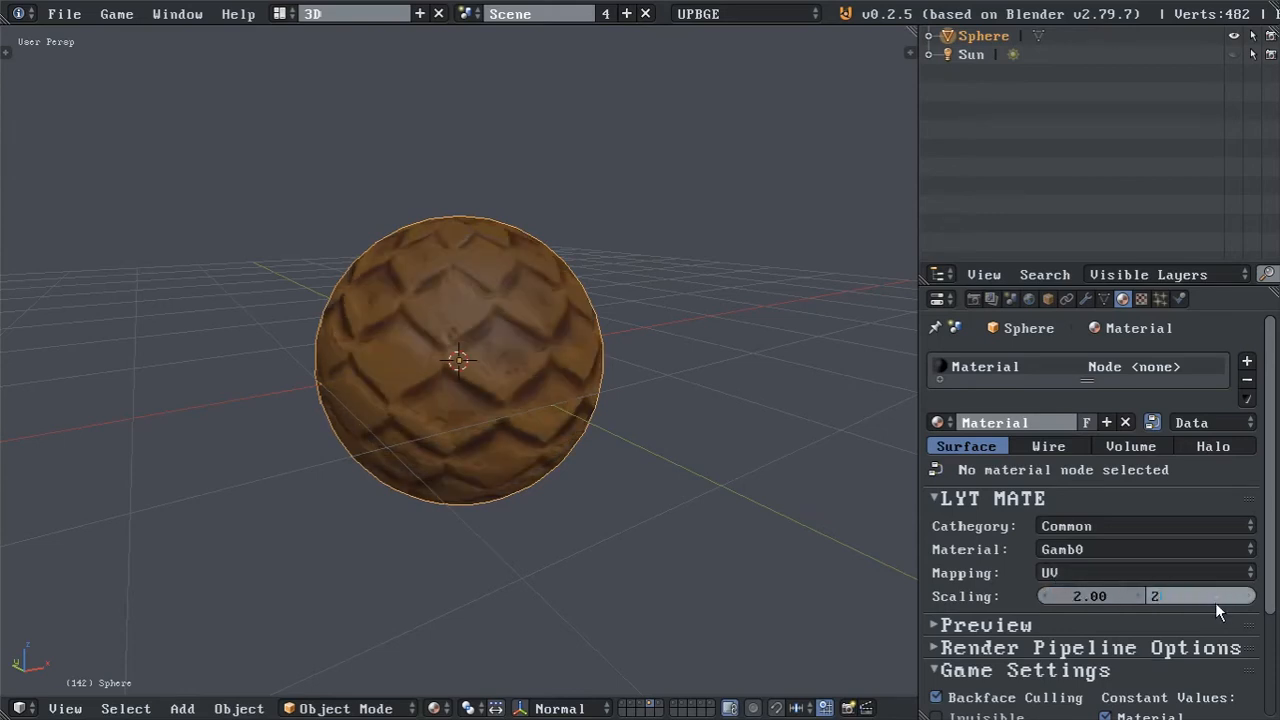
{"action": "key", "text": "Return"}
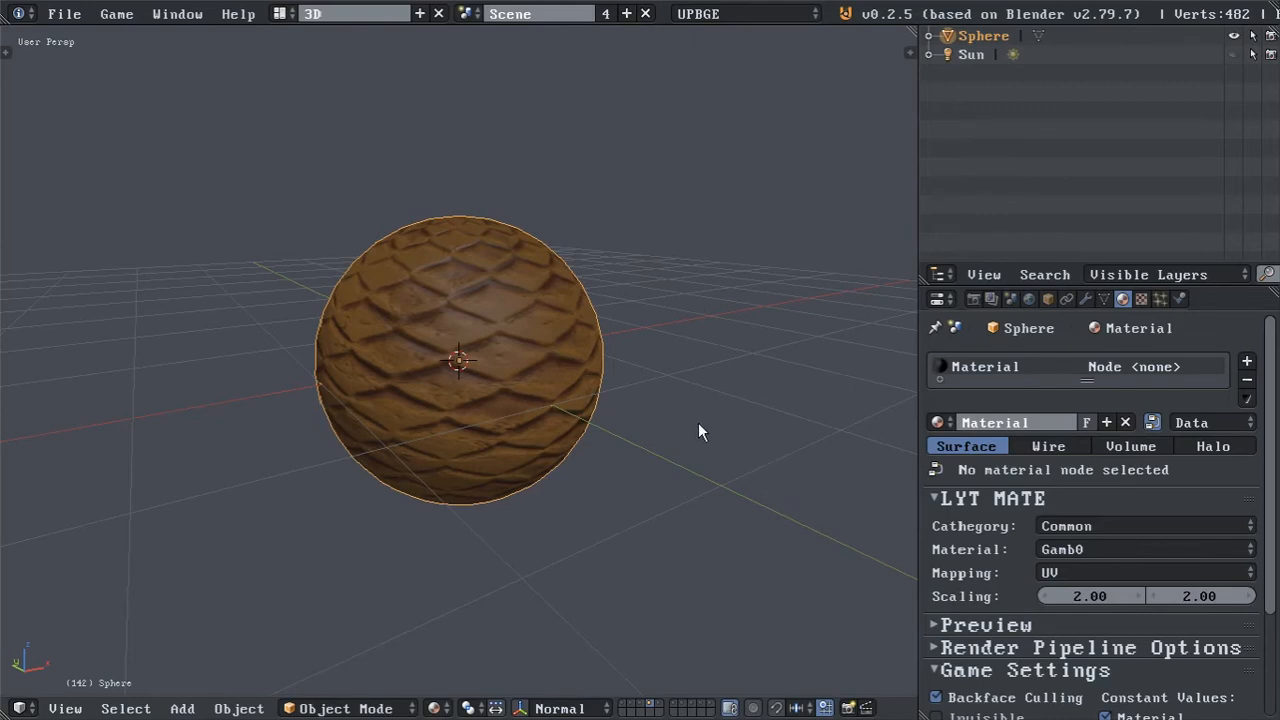
Try other Common library materials such as Cloth0 on the sphere and switch back to Gamb0.
{"action": "left_click", "coordinate": [1084, 549]}
{"action": "left_click", "coordinate": [1079, 511]}
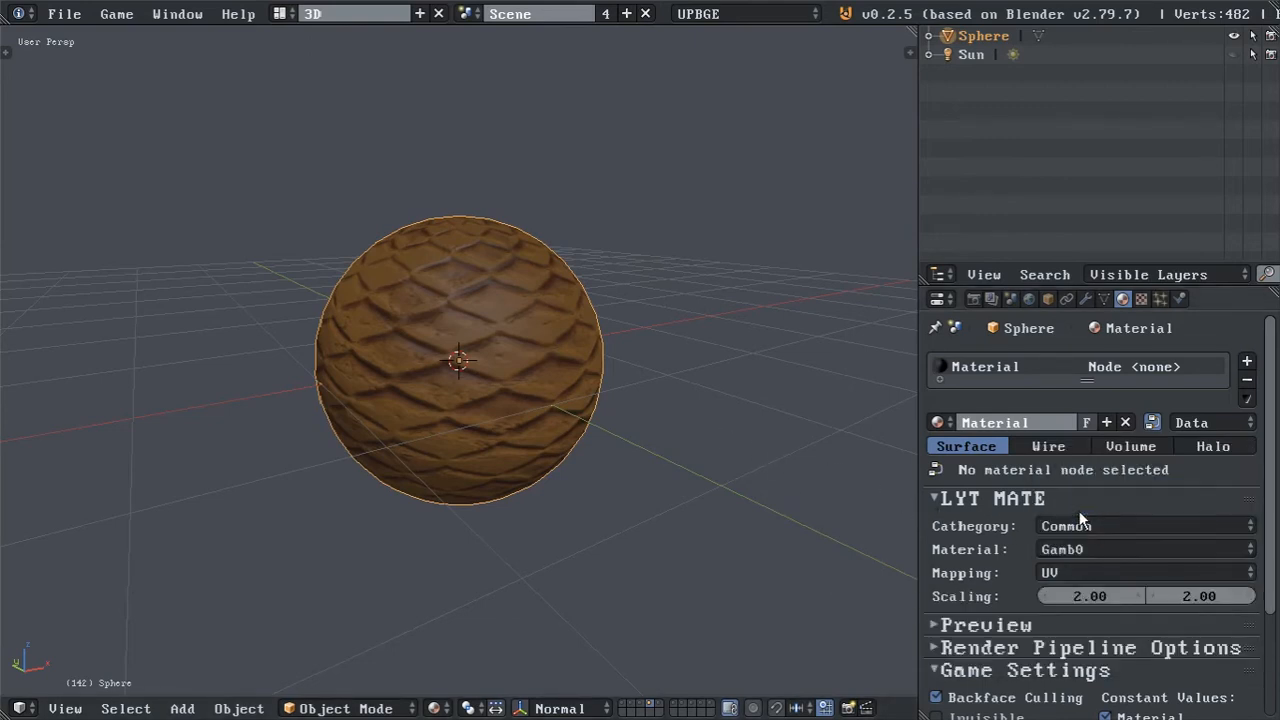
{"action": "left_click", "coordinate": [1083, 548]}
{"action": "left_click", "coordinate": [1084, 529]}
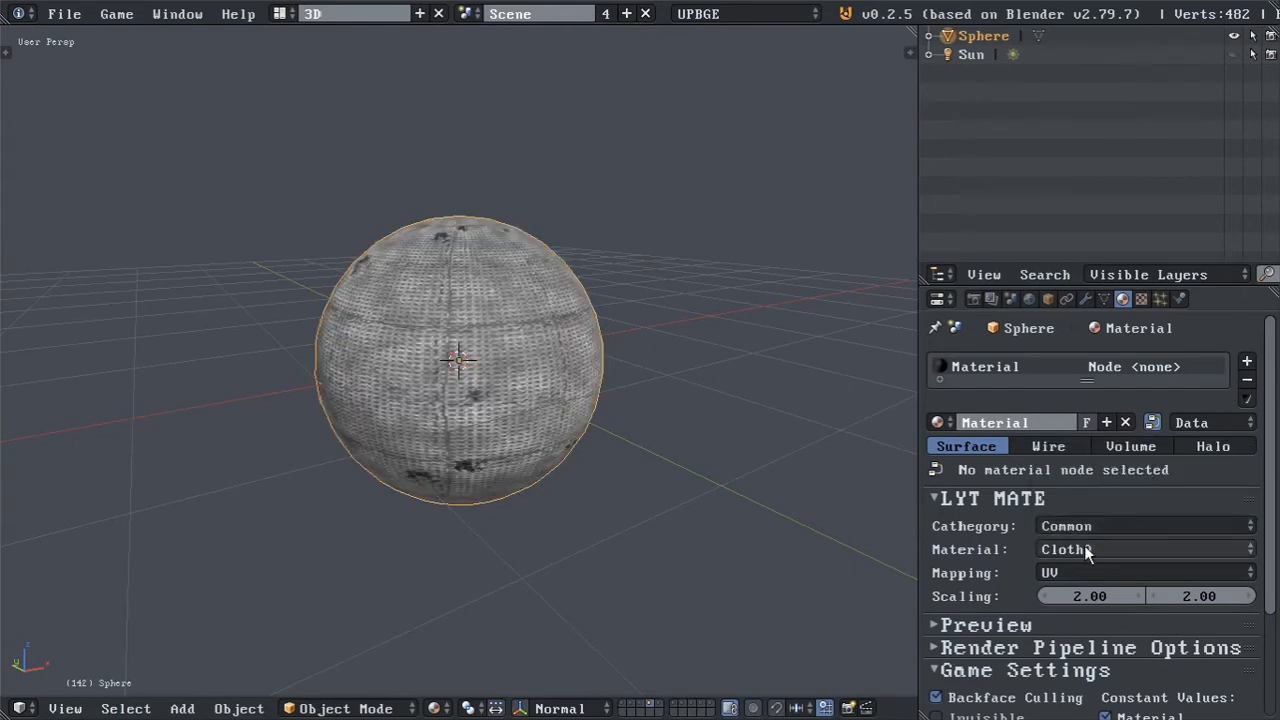
{"action": "left_click", "coordinate": [1087, 550]}
{"action": "left_click", "coordinate": [1086, 486]}
{"action": "left_click", "coordinate": [1099, 542]}
{"action": "left_click", "coordinate": [1090, 507]}
{"action": "left_click", "coordinate": [1104, 549]}
{"action": "left_click", "coordinate": [1098, 530]}
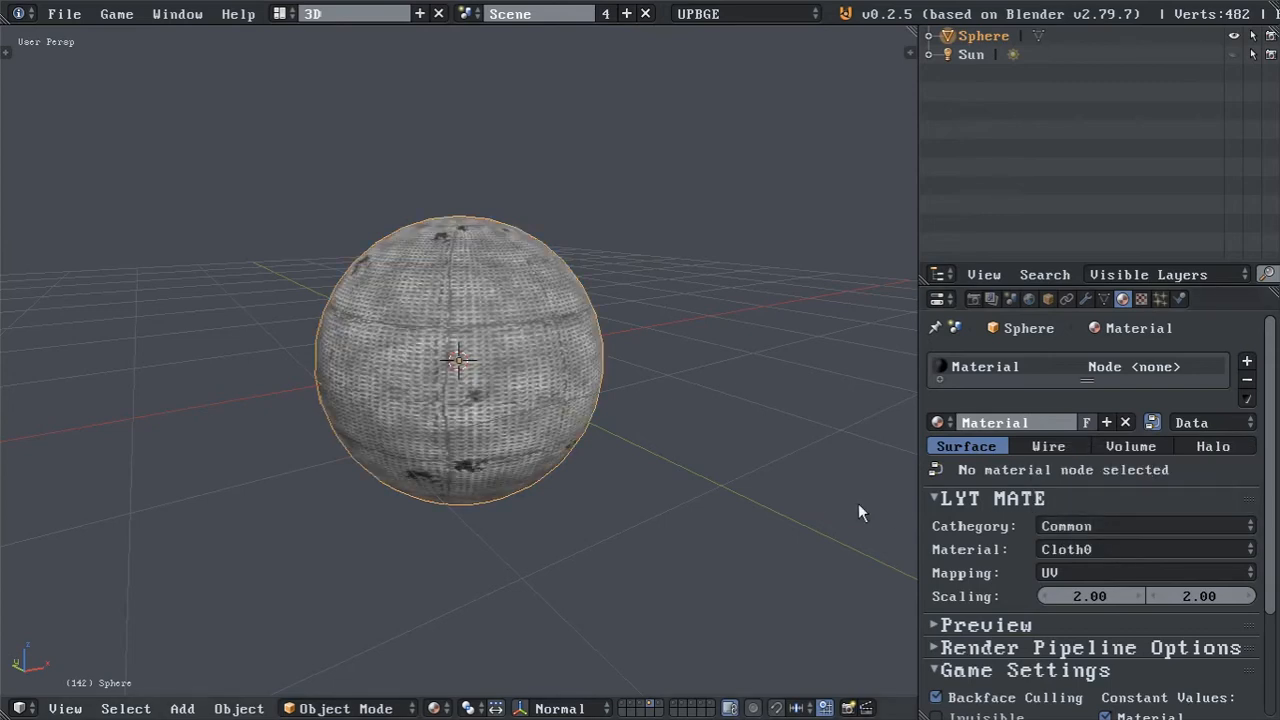
{"action": "left_click", "coordinate": [1090, 555]}
{"action": "left_click", "coordinate": [1077, 509]}
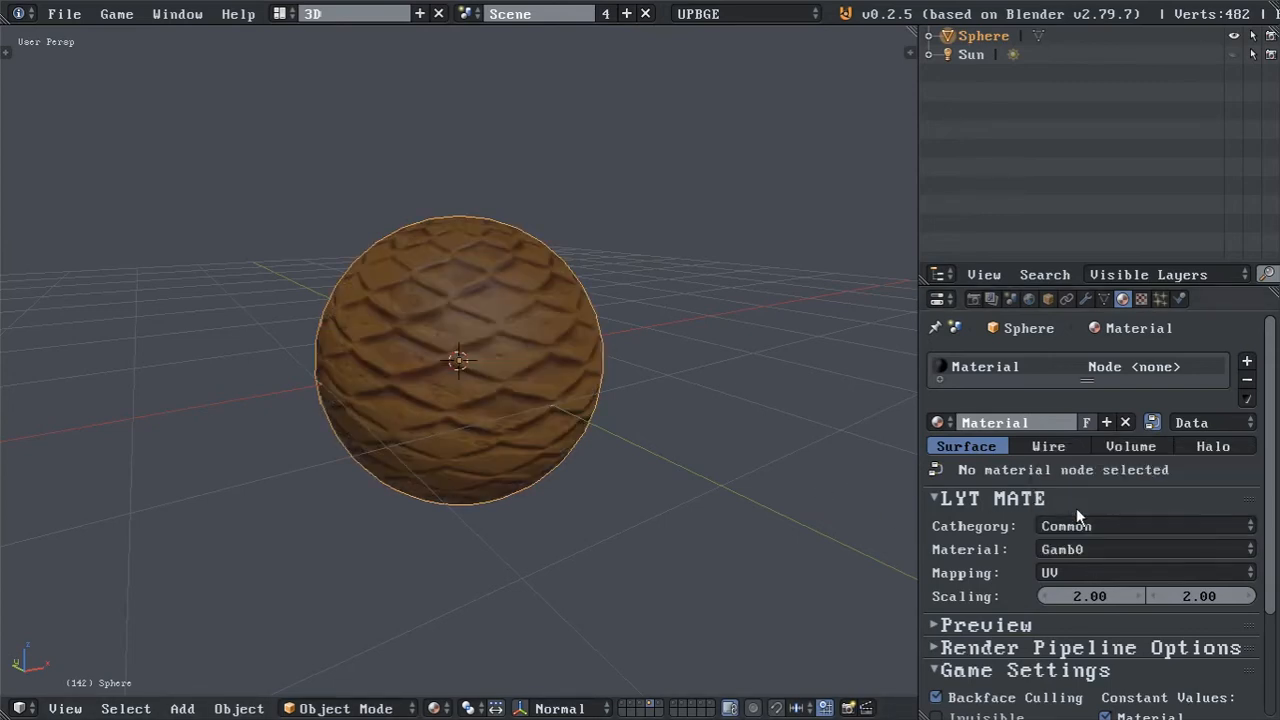
Change the sphere material's texture mapping to Generated.
{"action": "mouse_move", "coordinate": [671, 400]}
{"action": "middle_mouse_down"}
{"action": "mouse_move", "coordinate": [497, 384]}
{"action": "mouse_move", "coordinate": [675, 394]}
{"action": "middle_mouse_up"}
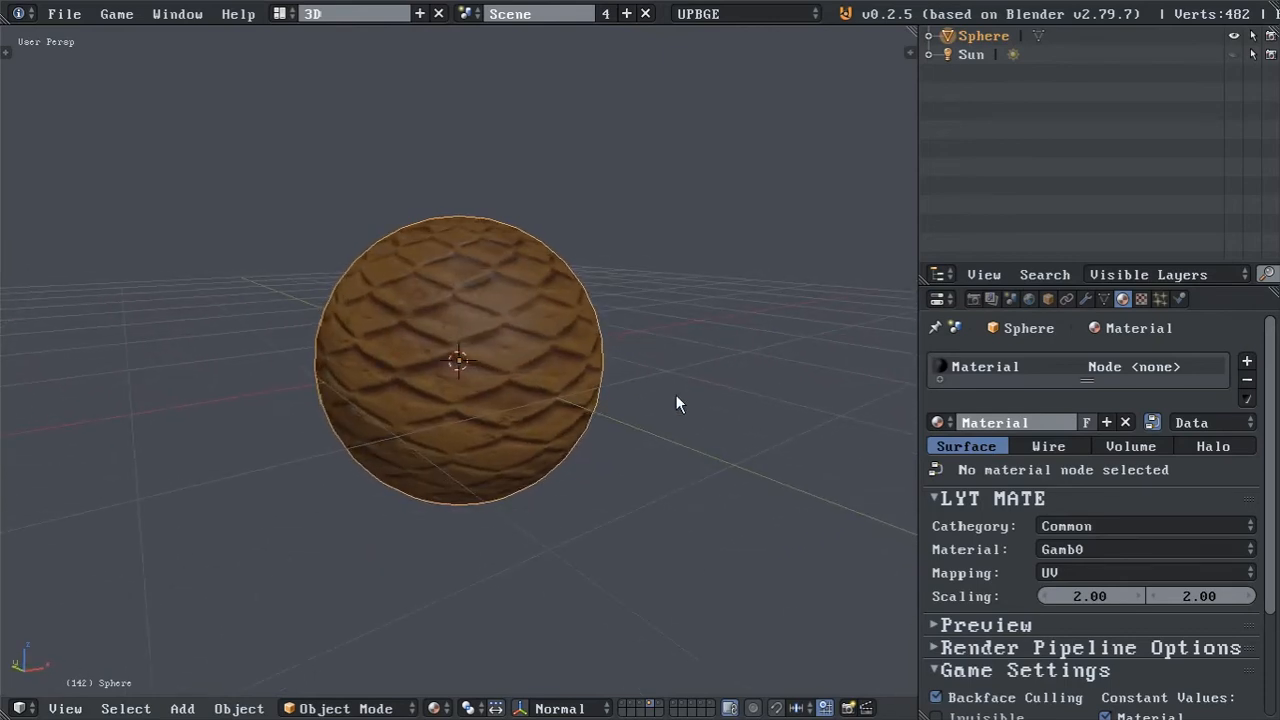
{"action": "left_click", "coordinate": [1080, 571]}
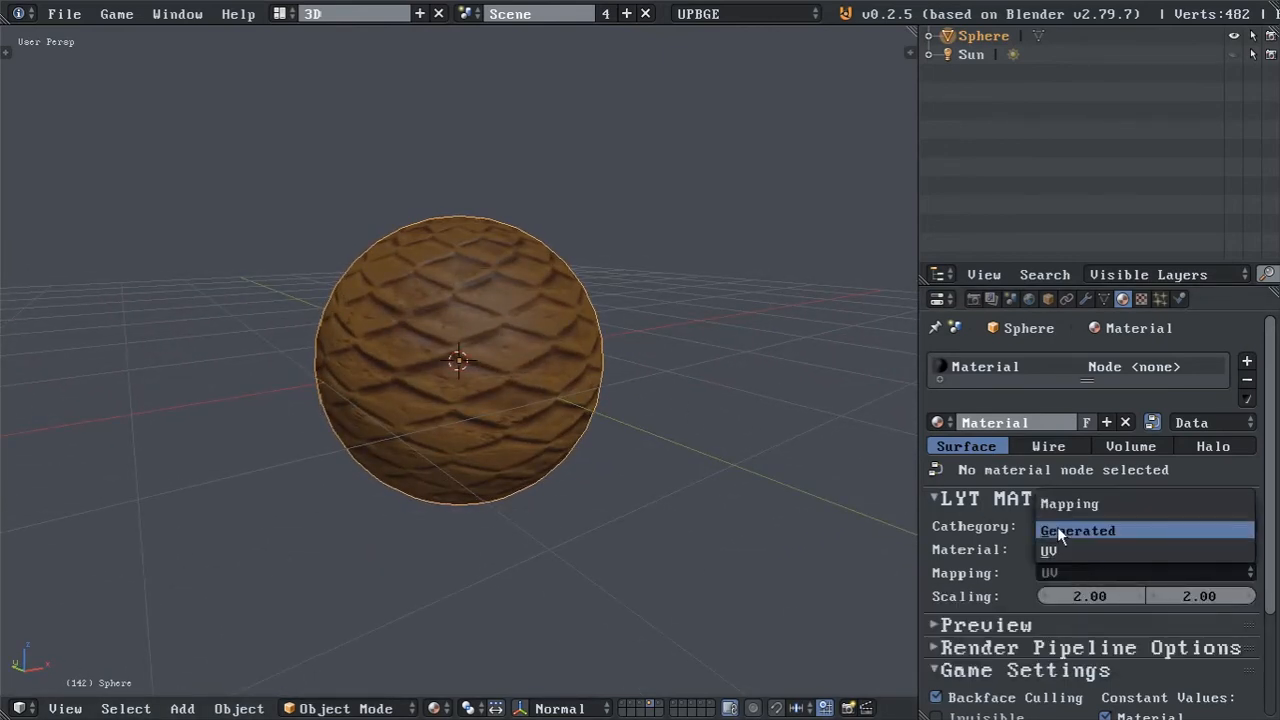
{"action": "left_click", "coordinate": [1057, 531]}
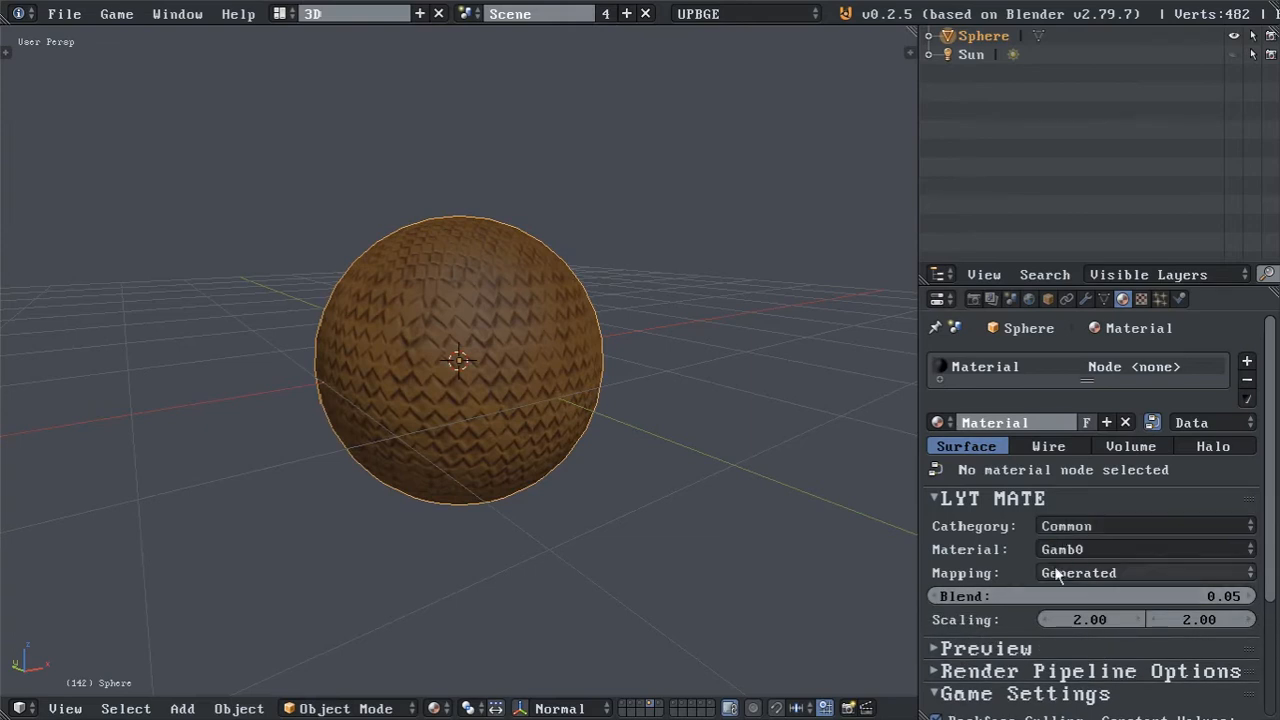
Set both scaling values of the generated mapping to 1.
{"action": "left_click", "coordinate": [1079, 617]}
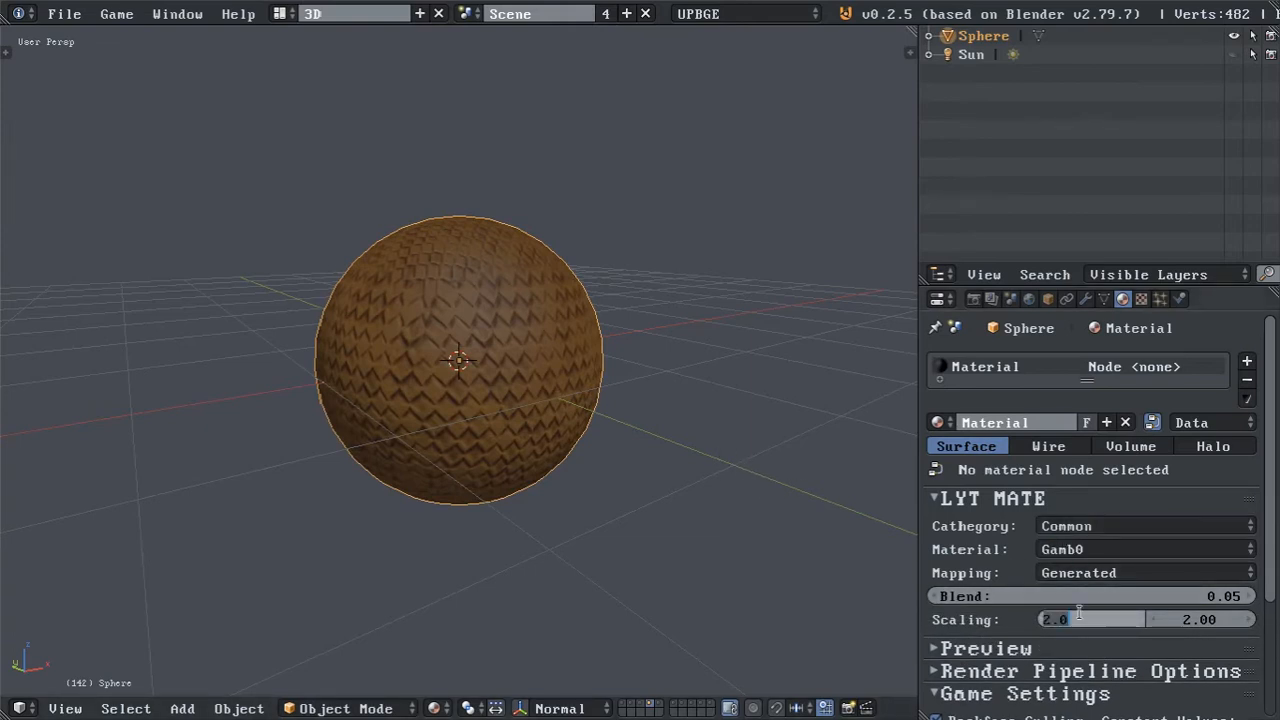
{"action": "type", "text": "1"}
{"action": "key", "text": "Return"}
{"action": "left_click", "coordinate": [1165, 619]}
{"action": "type", "text": "1"}
{"action": "key", "text": "Return"}
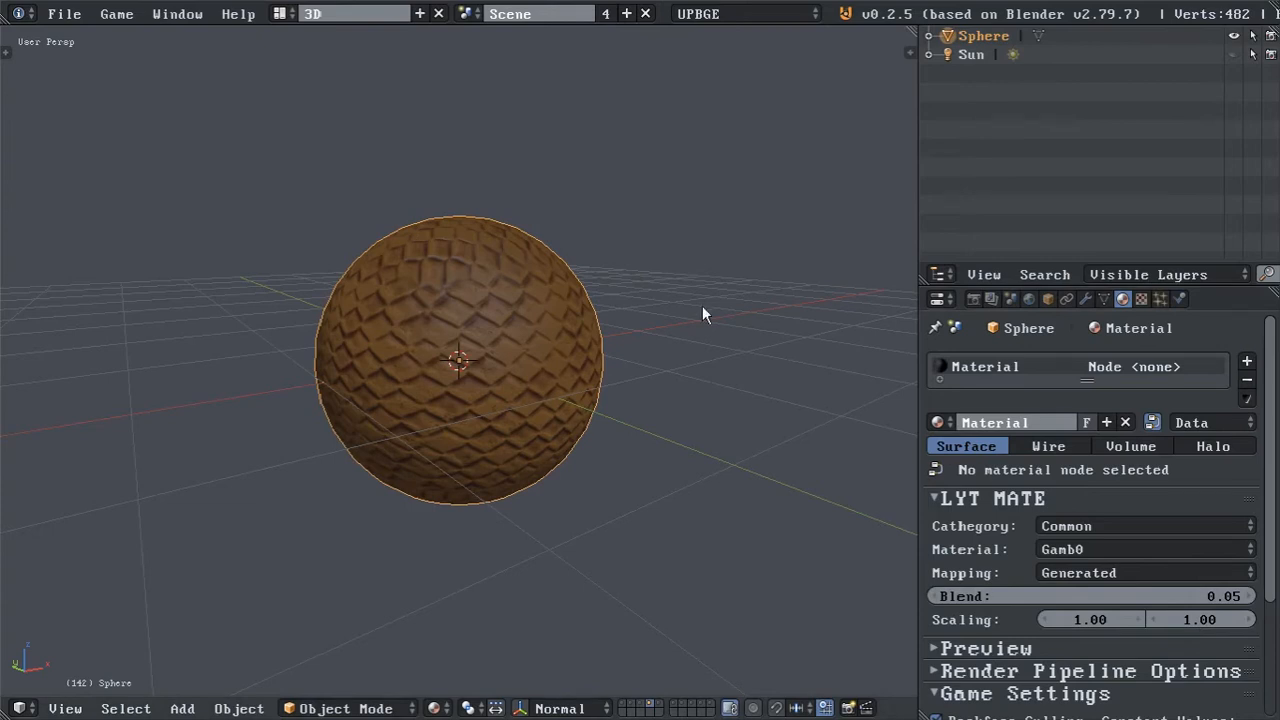
Try different blend amounts for the generated mapping on the sphere and return to 0.05.
{"action": "scroll", "coordinate": [660, 345], "scroll_direction": "up", "scroll_amount": 5}
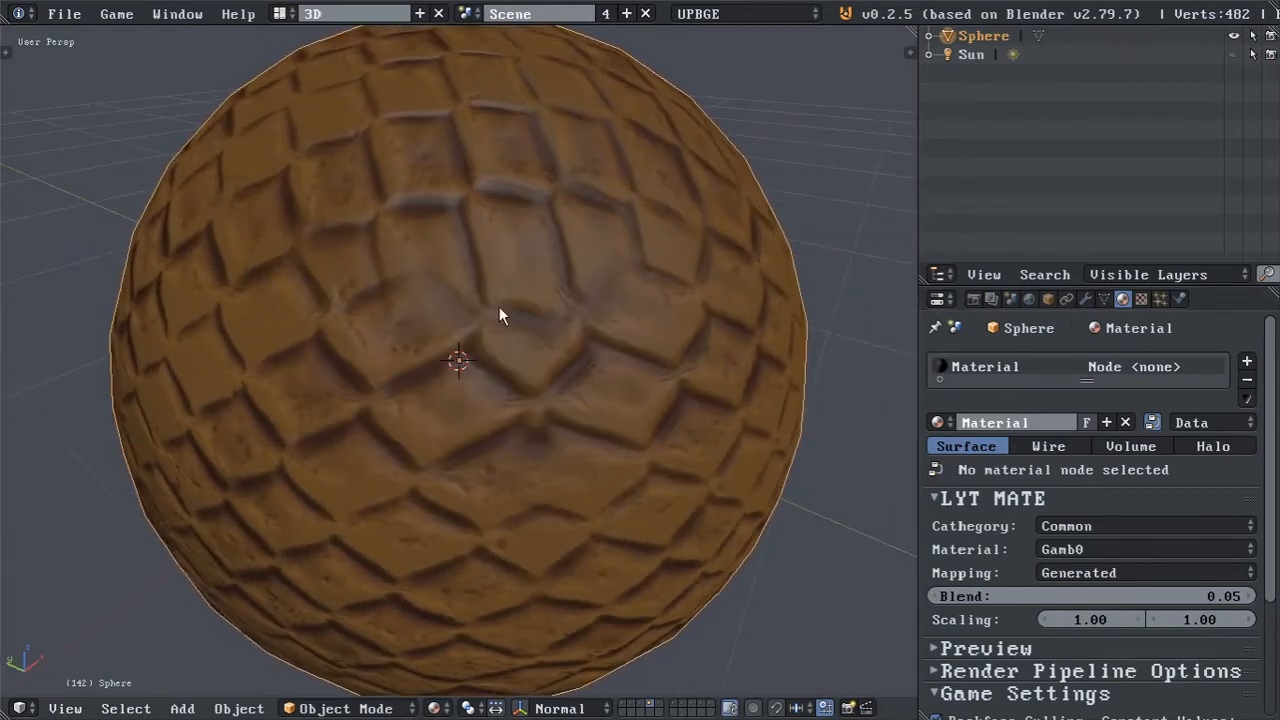
{"action": "mouse_move", "coordinate": [1109, 596]}
{"action": "left_mouse_down"}
{"action": "mouse_move", "coordinate": [1095, 596]}
{"action": "mouse_move", "coordinate": [1234, 597]}
{"action": "left_mouse_up"}
{"action": "mouse_move", "coordinate": [979, 594]}
{"action": "left_mouse_down"}
{"action": "mouse_move", "coordinate": [1250, 596]}
{"action": "mouse_move", "coordinate": [968, 596]}
{"action": "mouse_move", "coordinate": [981, 596]}
{"action": "left_mouse_up"}
Examine how the generated mapping and blend are wired in the Compositing layout's nodes, then return to the 3D layout.
{"action": "left_click", "coordinate": [286, 14]}
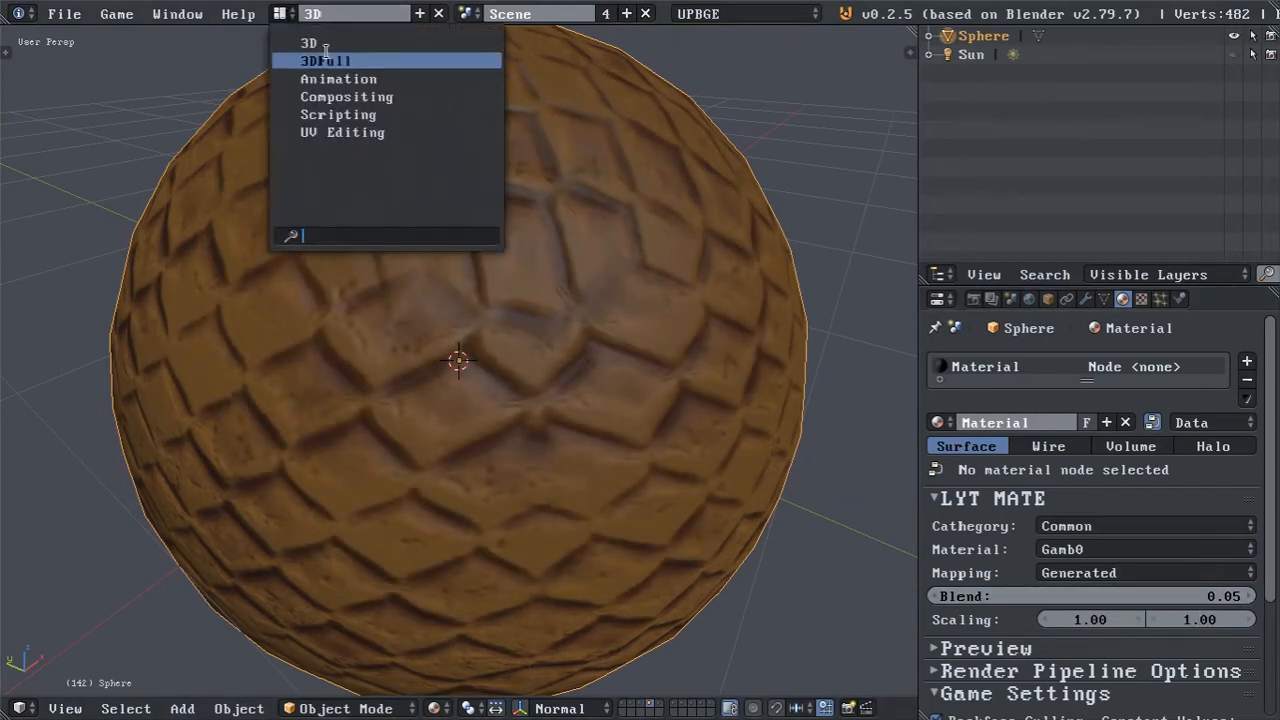
{"action": "left_click", "coordinate": [346, 96]}
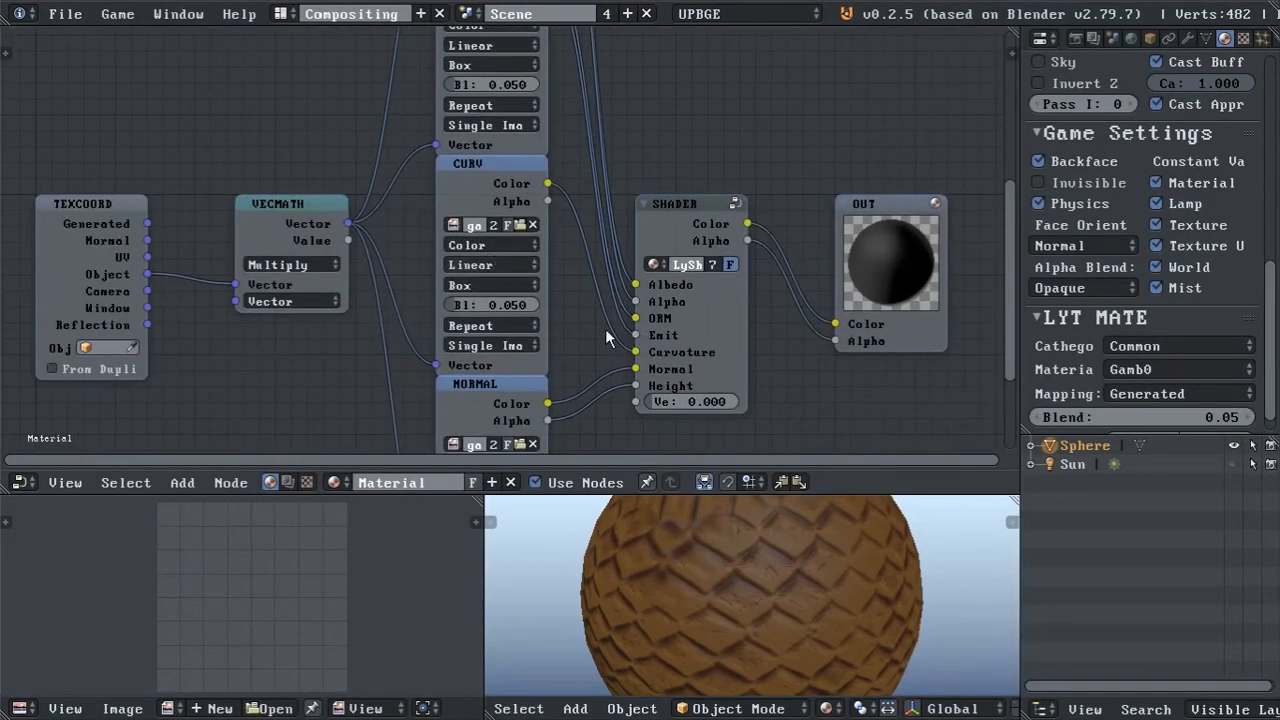
{"action": "left_click_drag", "start_coordinate": [1273, 279], "coordinate": [1273, 300]}
{"action": "mouse_move", "coordinate": [1173, 396]}
{"action": "left_mouse_down"}
{"action": "mouse_move", "coordinate": [1275, 396]}
{"action": "mouse_move", "coordinate": [1154, 393]}
{"action": "left_mouse_up"}
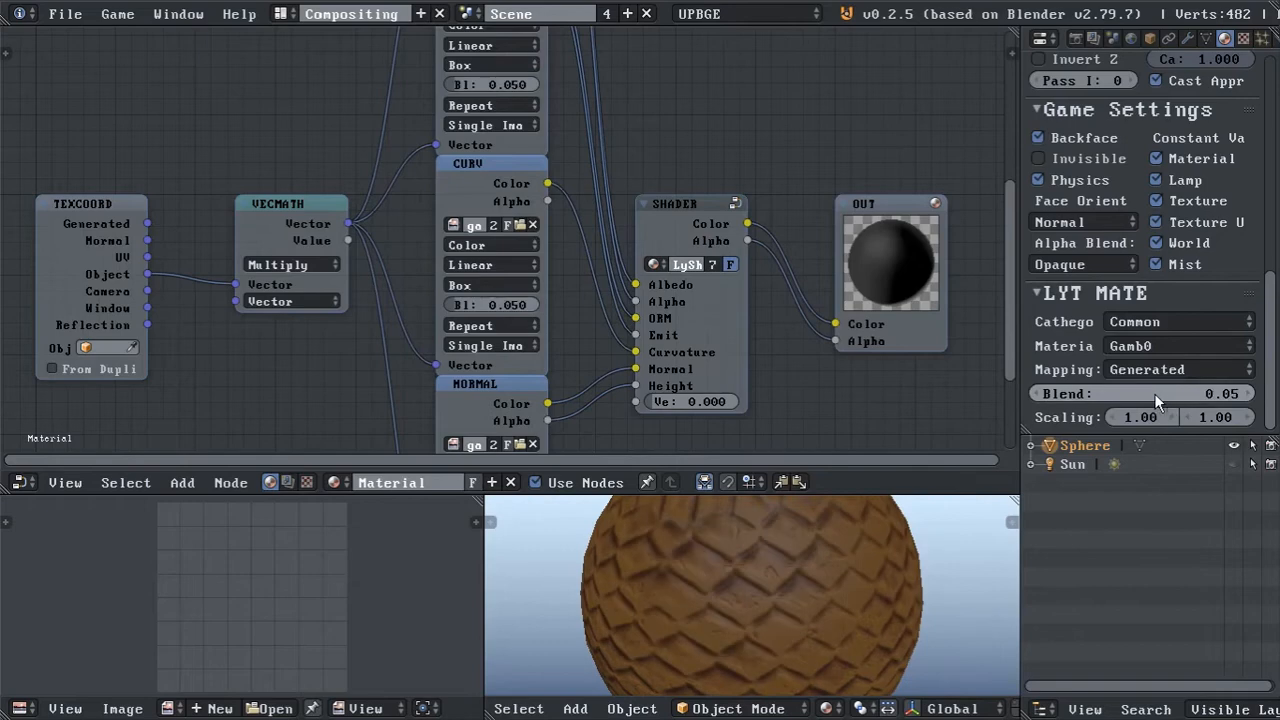
{"action": "left_click", "coordinate": [290, 13]}
{"action": "left_click", "coordinate": [300, 40]}
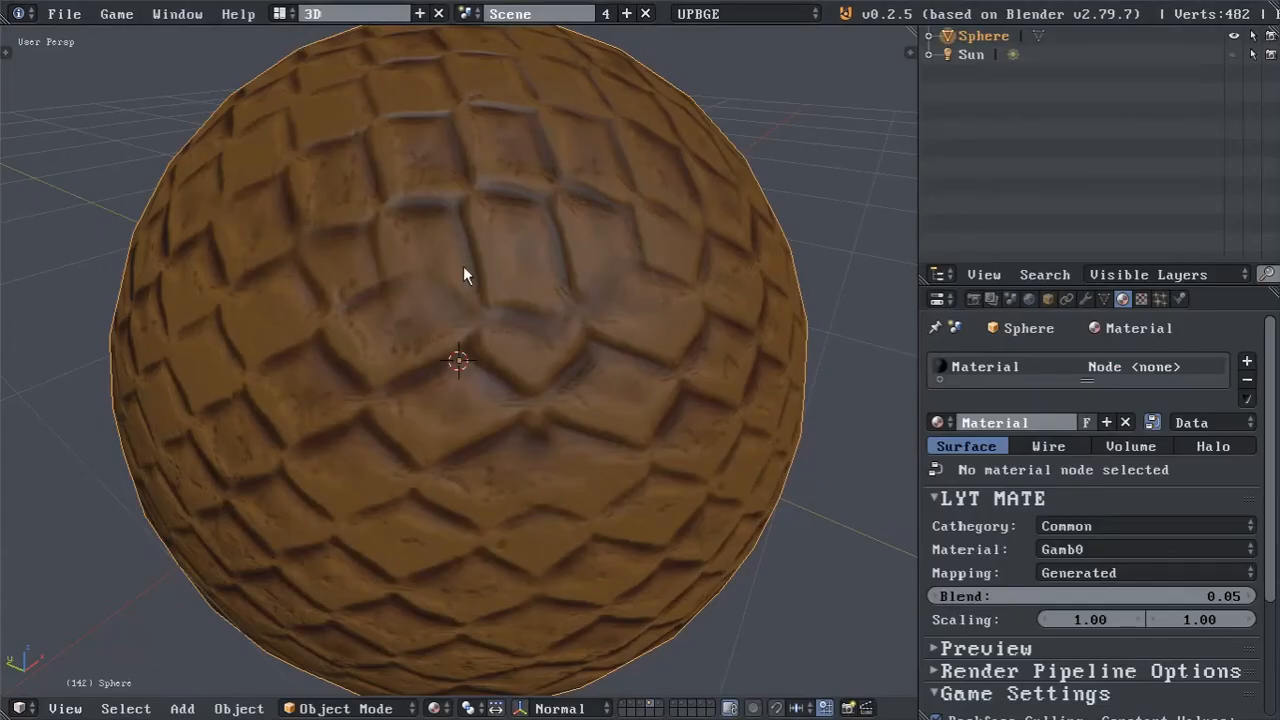
{"action": "scroll", "coordinate": [463, 268], "scroll_direction": "down", "scroll_amount": 4}
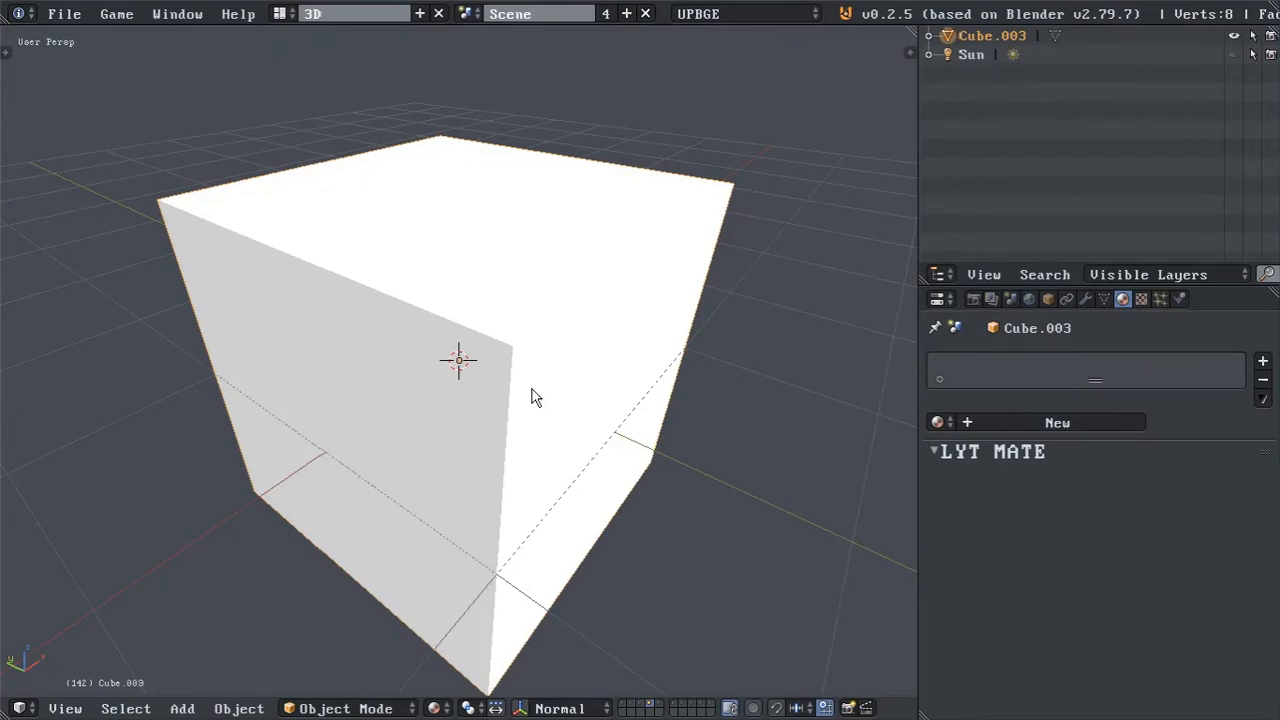
Switch to the file explorer and go up to the data folder of UPBGE_ASSETS.
{"action": "key", "text": "alt+Tab"}
{"action": "key", "text": "alt+Tab"}
{"action": "key", "text": "alt+Tab"}
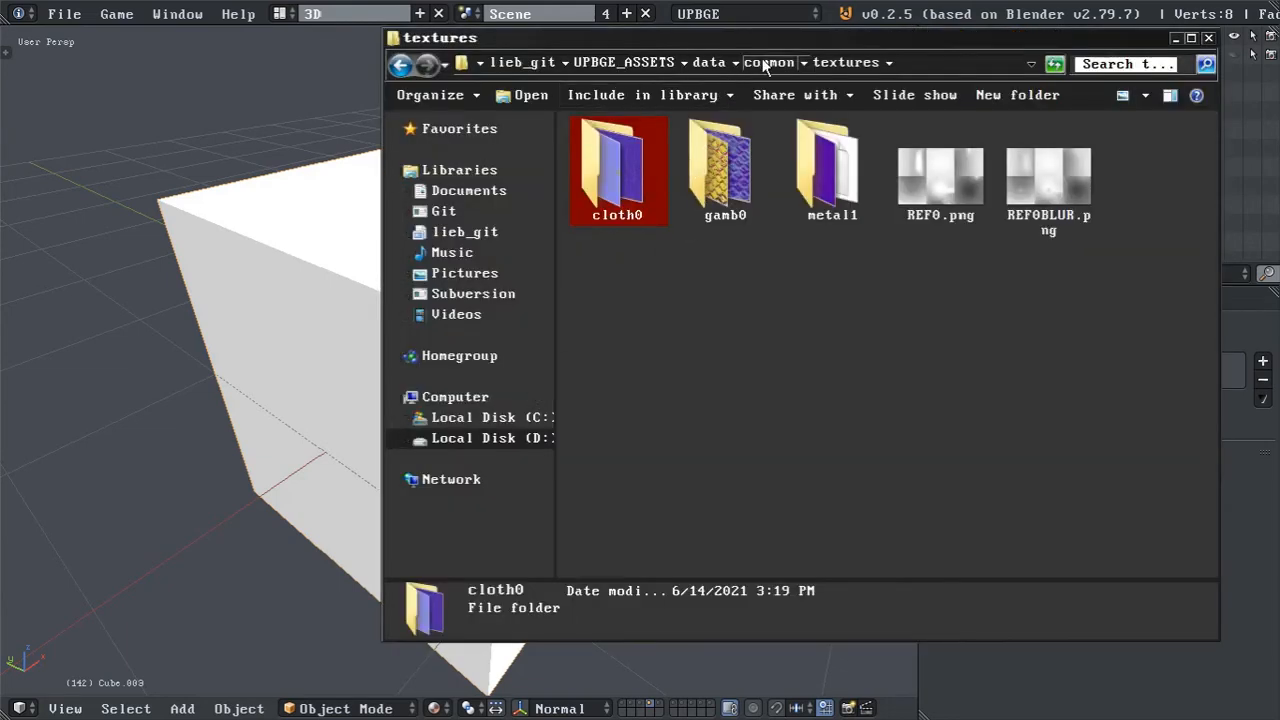
{"action": "left_click", "coordinate": [764, 62]}
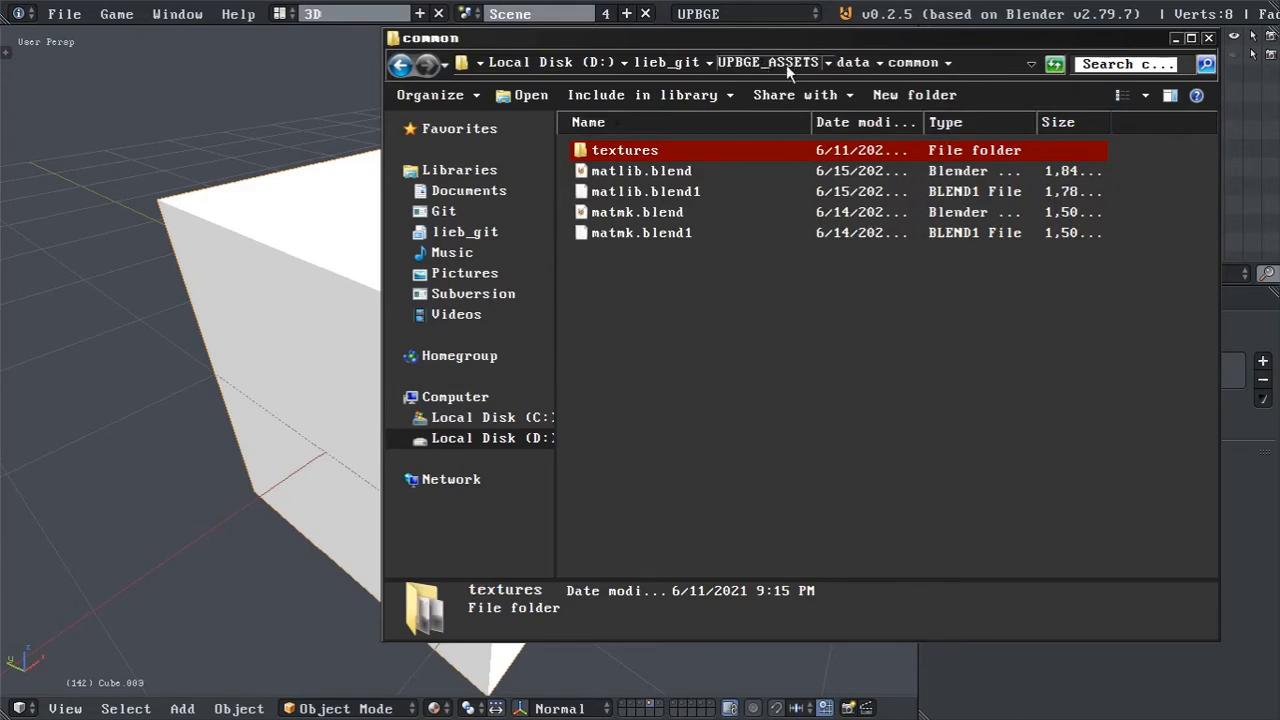
{"action": "left_click", "coordinate": [840, 62]}
Create a folder named very_specific in the data folder and open it.
{"action": "right_click", "coordinate": [727, 298]}
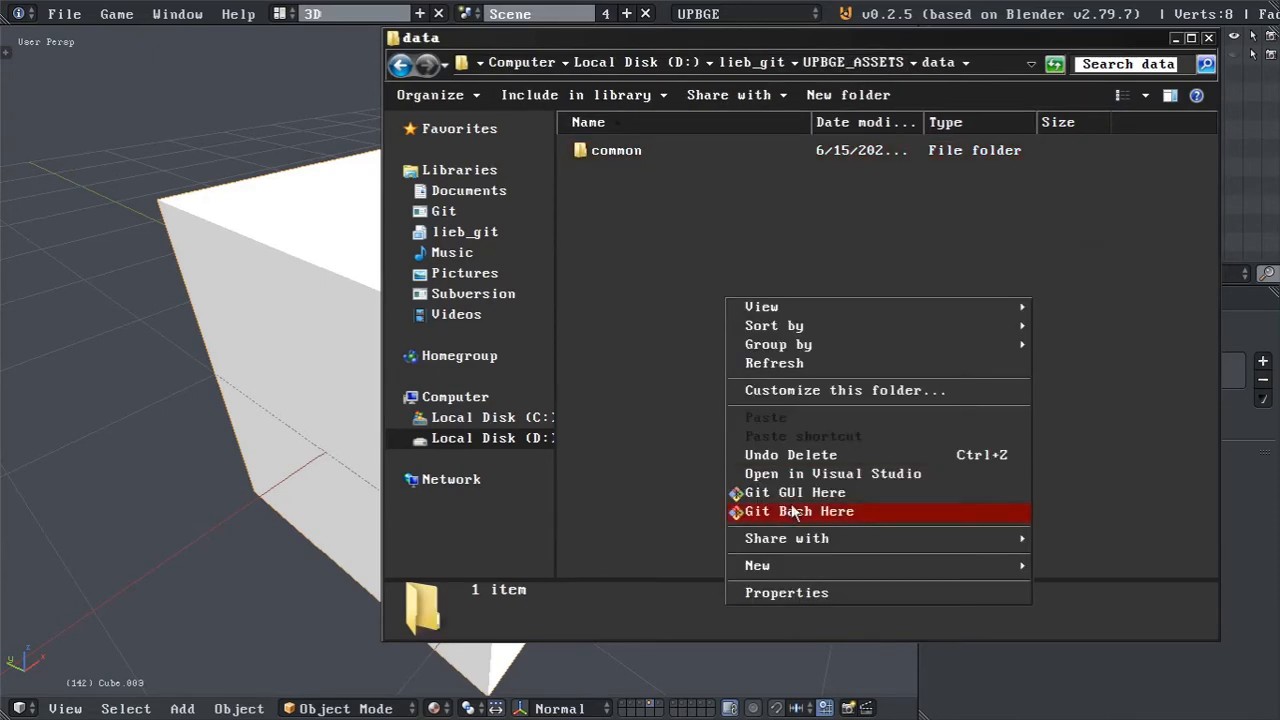
{"action": "mouse_move", "coordinate": [800, 567]}
{"action": "left_click", "coordinate": [1046, 564]}
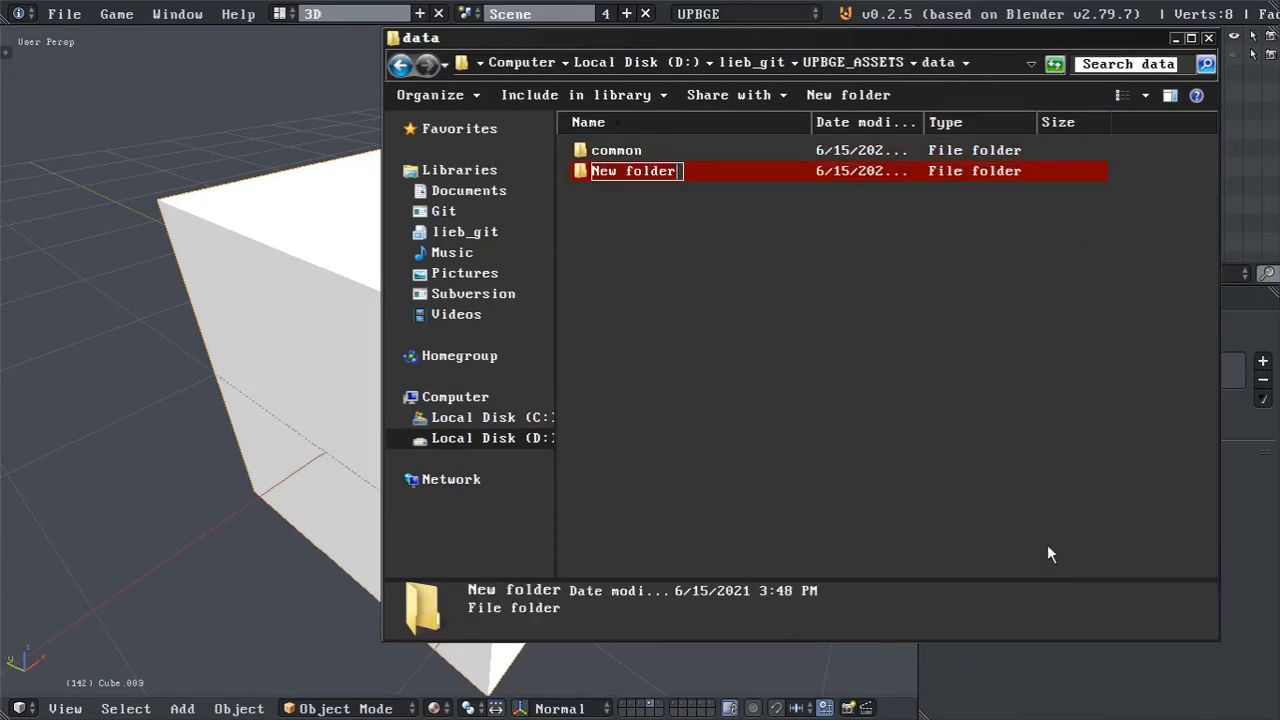
{"action": "type", "text": "very"}
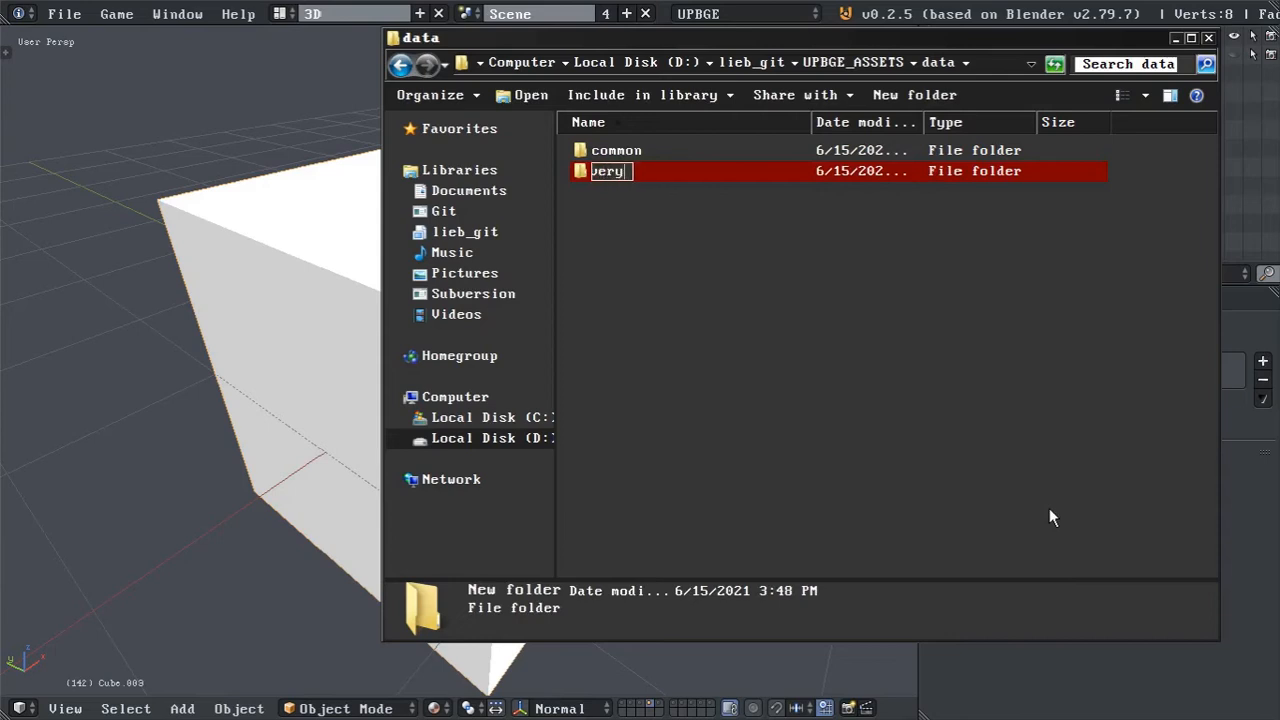
{"action": "type", "text": "_specific"}
{"action": "key", "text": "Return"}
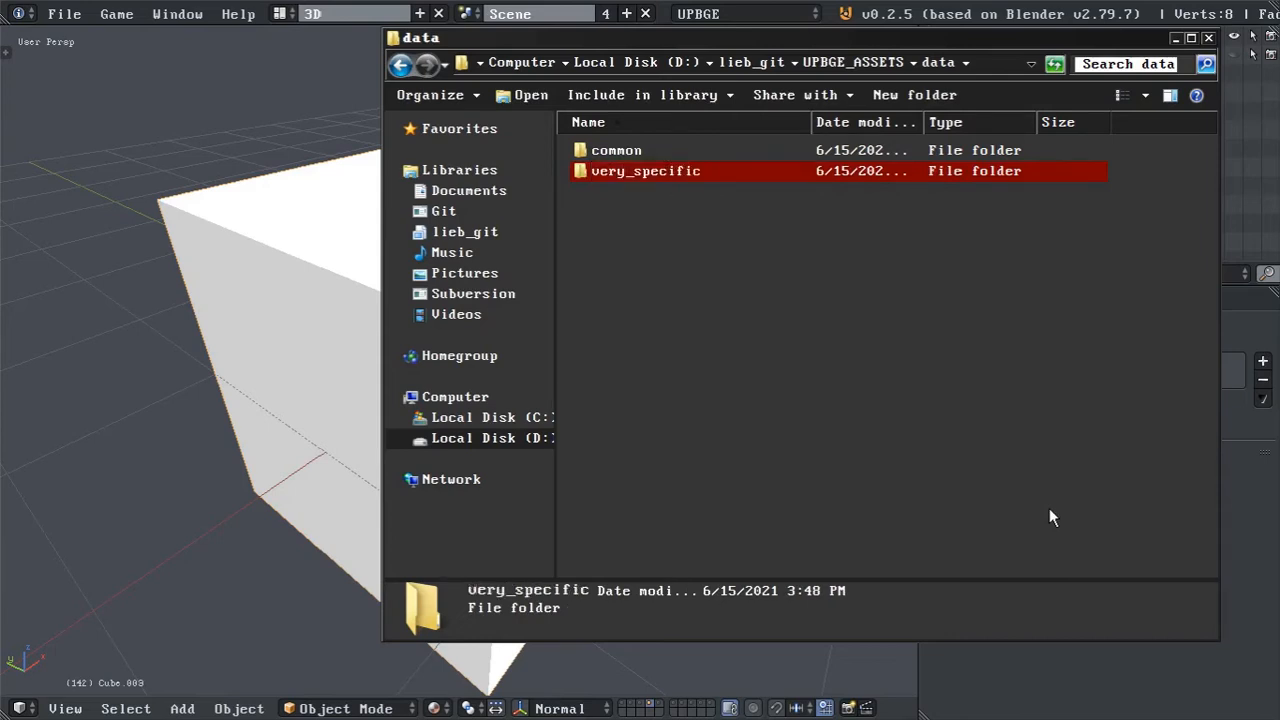
{"action": "key", "text": "Return"}
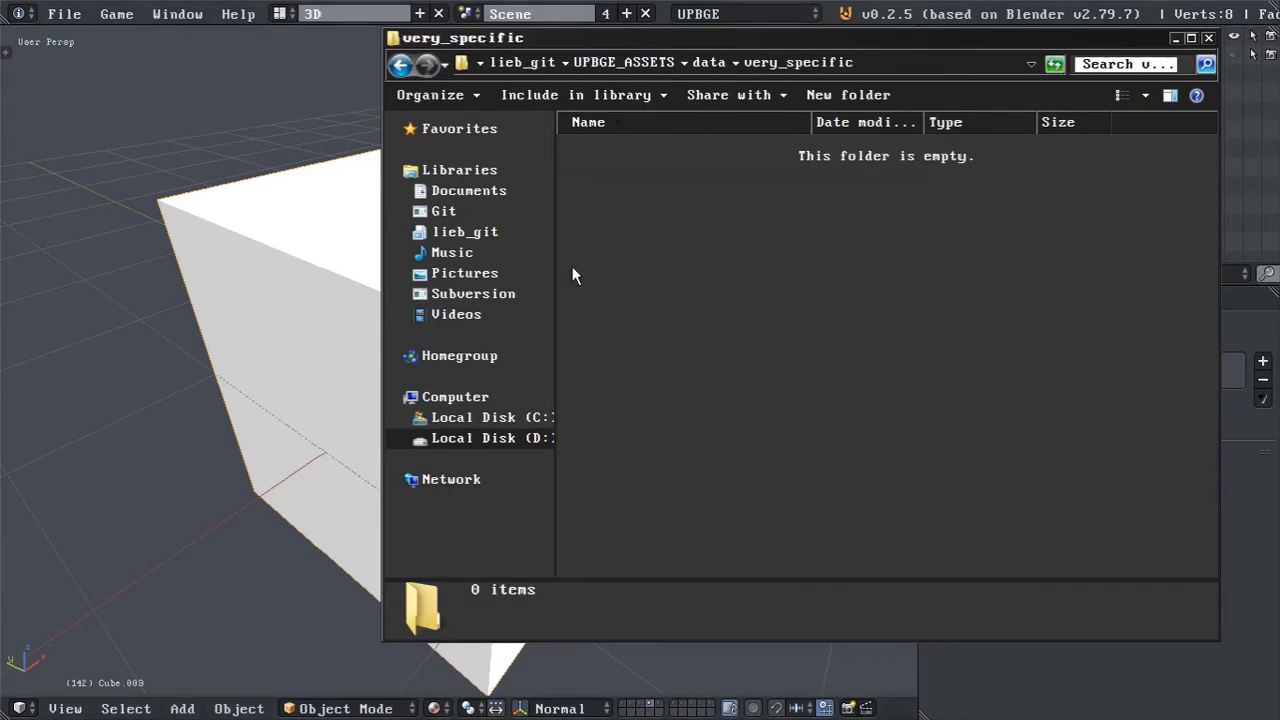
Create a folder named textures inside very_specific and open it.
{"action": "right_click", "coordinate": [667, 256]}
{"action": "mouse_move", "coordinate": [960, 522]}
{"action": "left_click", "coordinate": [1005, 523]}
{"action": "type", "text": "textur"}
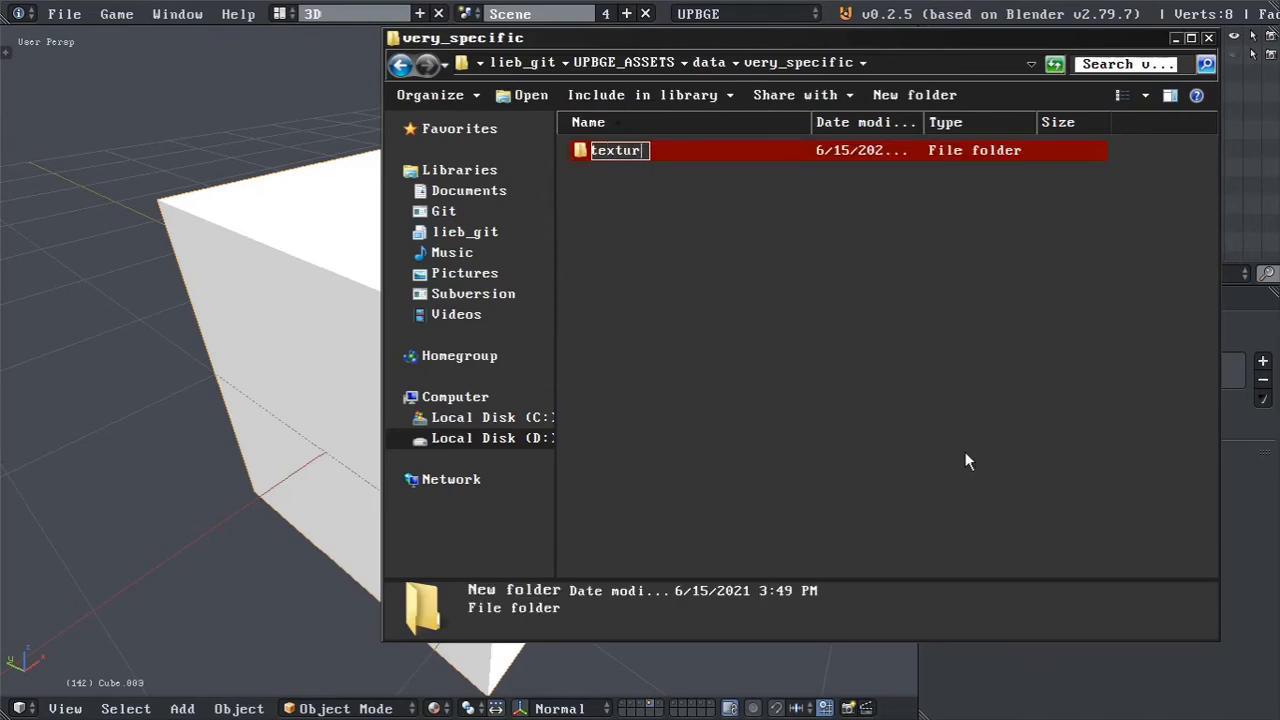
{"action": "type", "text": "es"}
{"action": "key", "text": "Return"}
{"action": "double_click", "coordinate": [610, 151]}
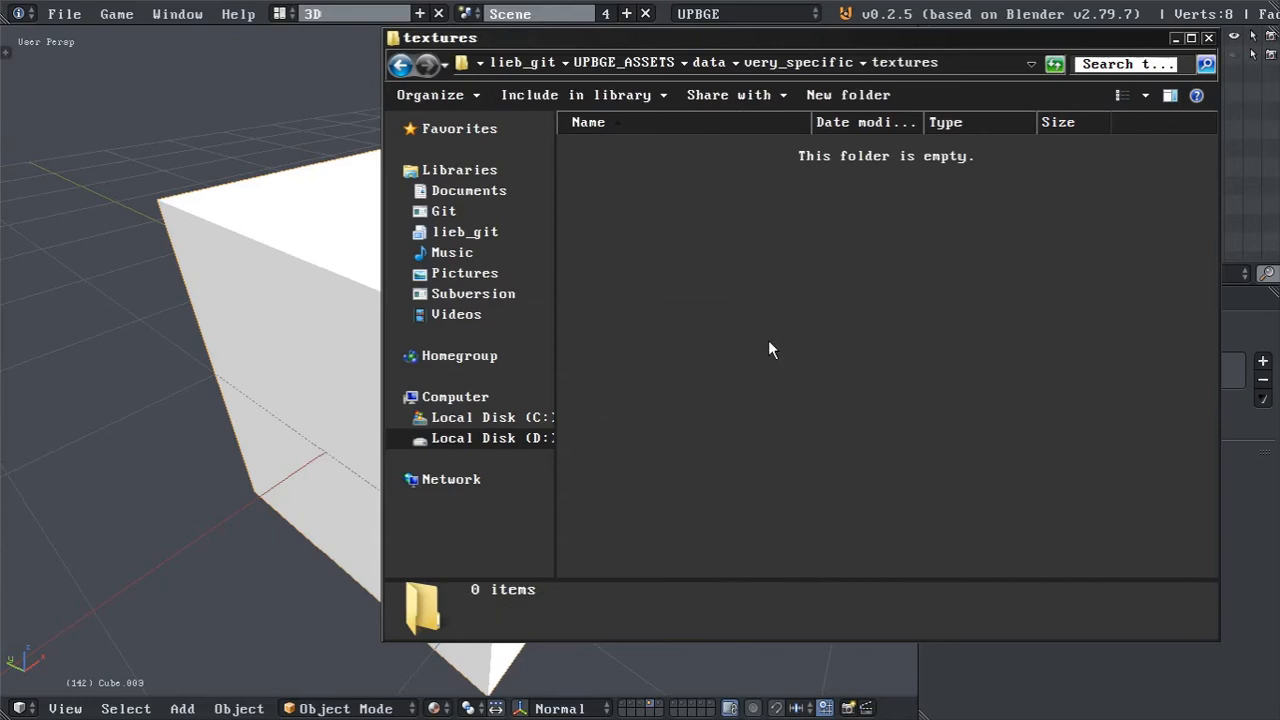
Copy albedo.png from the wood0 folder in crkstuff's textures directory and close that explorer window.
{"action": "key", "text": "alt+Tab"}
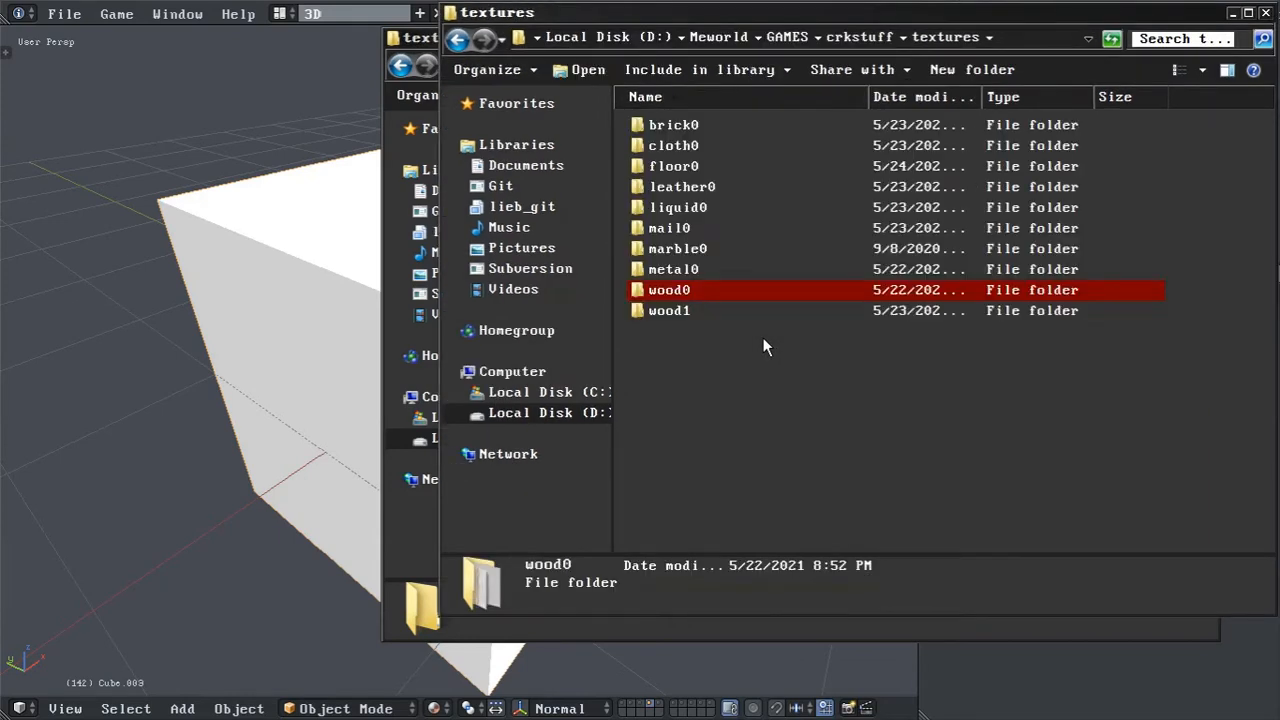
{"action": "double_click", "coordinate": [691, 293]}
{"action": "left_click", "coordinate": [783, 167]}
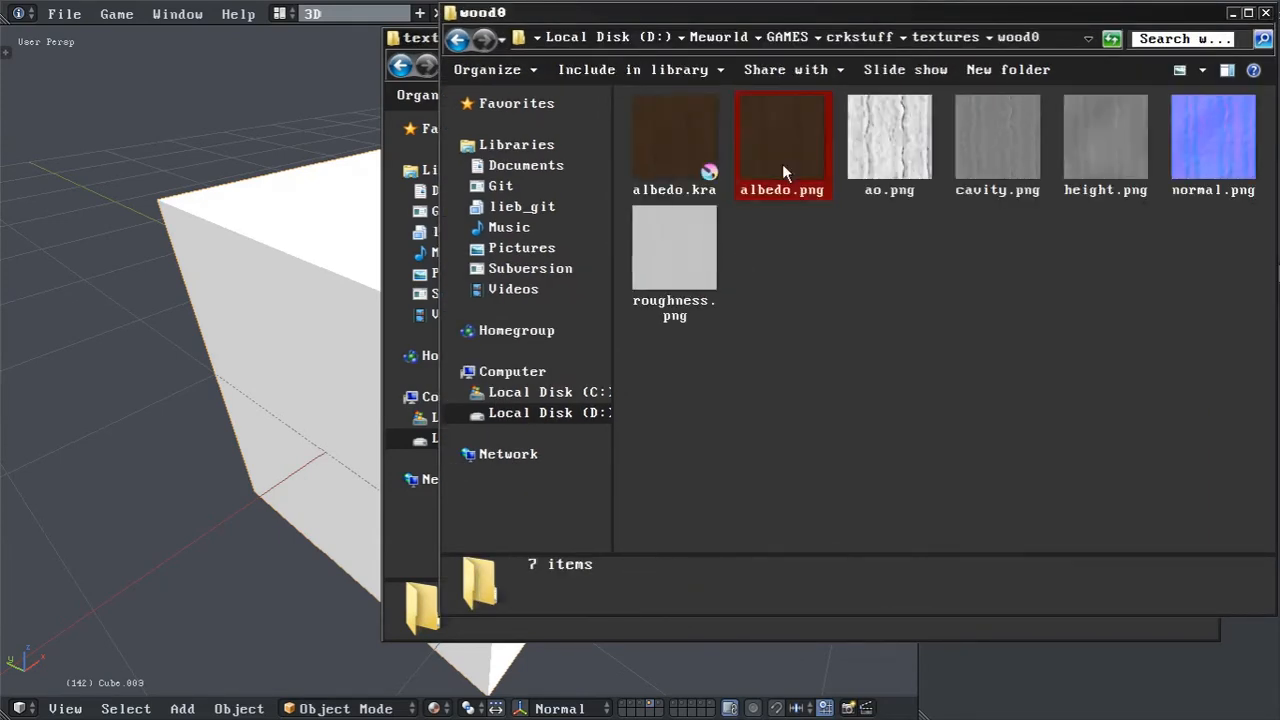
{"action": "left_click_drag", "start_coordinate": [1161, 12], "coordinate": [1104, 22]}
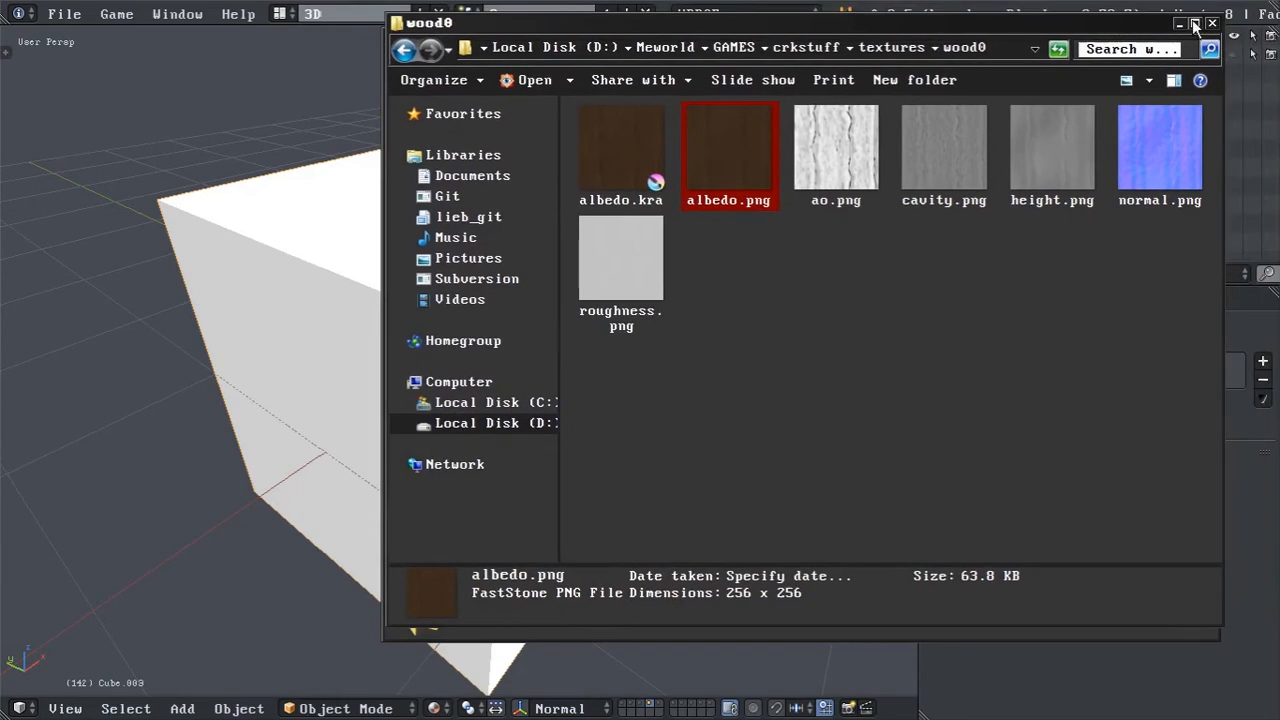
{"action": "left_click", "coordinate": [1210, 24]}
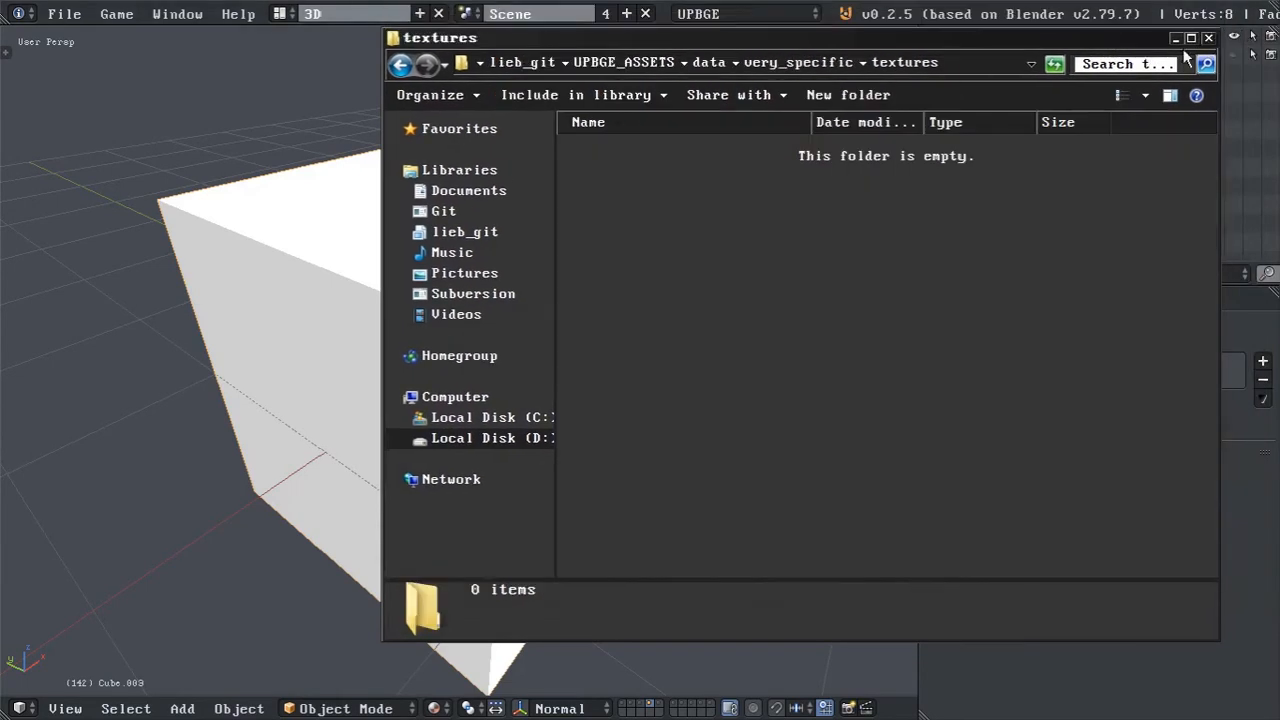
Create a folder named wood0 inside very_specific's textures folder and paste albedo.png into it.
{"action": "right_click", "coordinate": [827, 255]}
{"action": "mouse_move", "coordinate": [910, 521]}
{"action": "left_click", "coordinate": [757, 520]}
{"action": "type", "text": "wood."}
{"action": "key", "text": "BackSpace"}
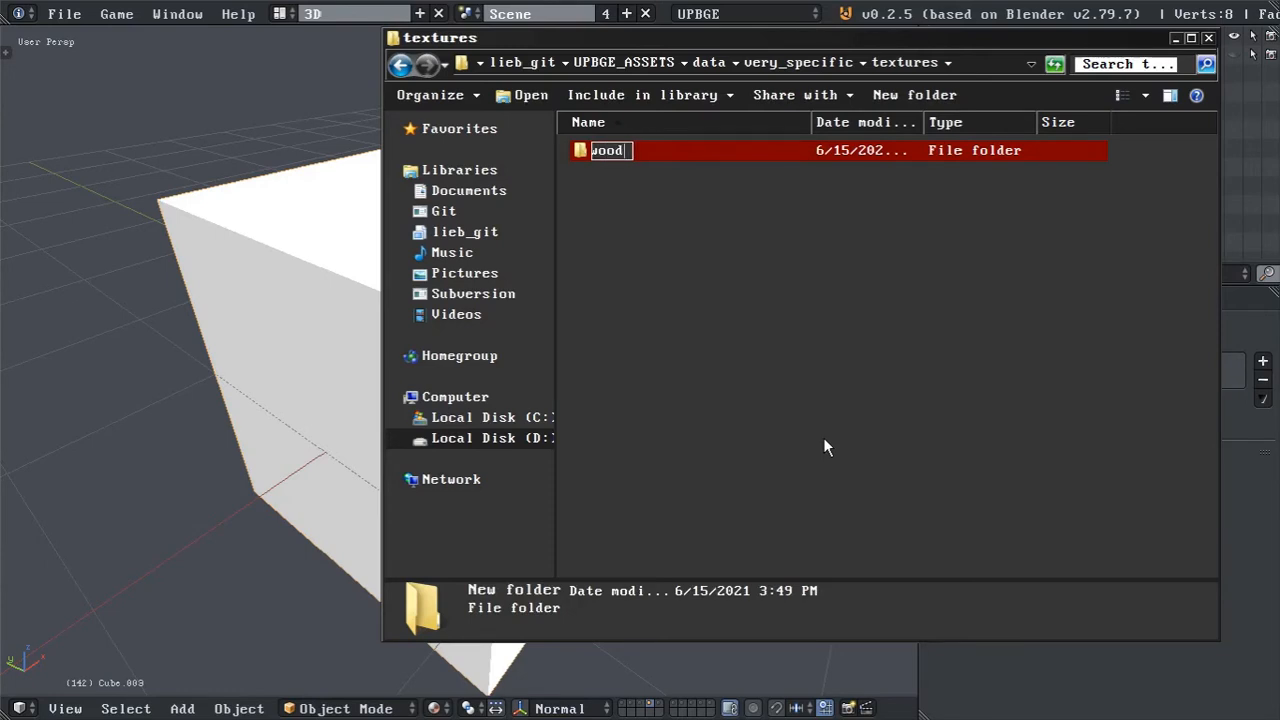
{"action": "type", "text": "0"}
{"action": "key", "text": "Return"}
{"action": "left_click", "coordinate": [674, 201]}
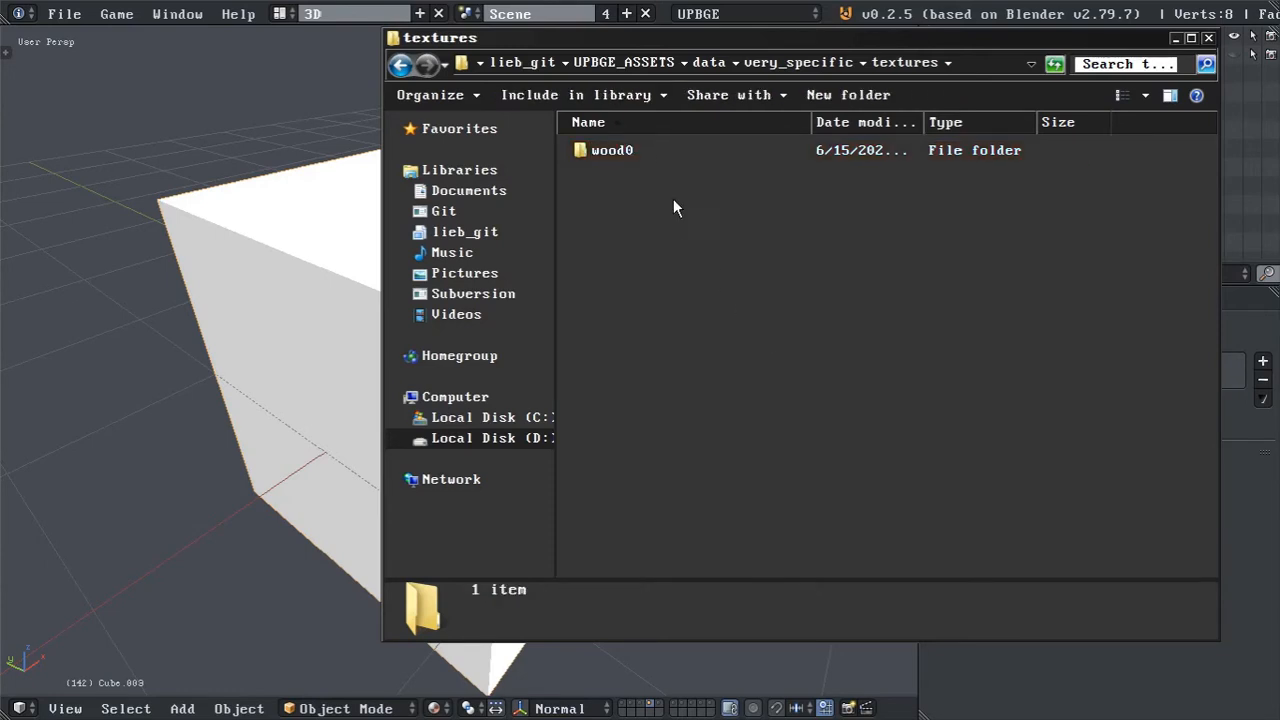
{"action": "double_click", "coordinate": [652, 150]}
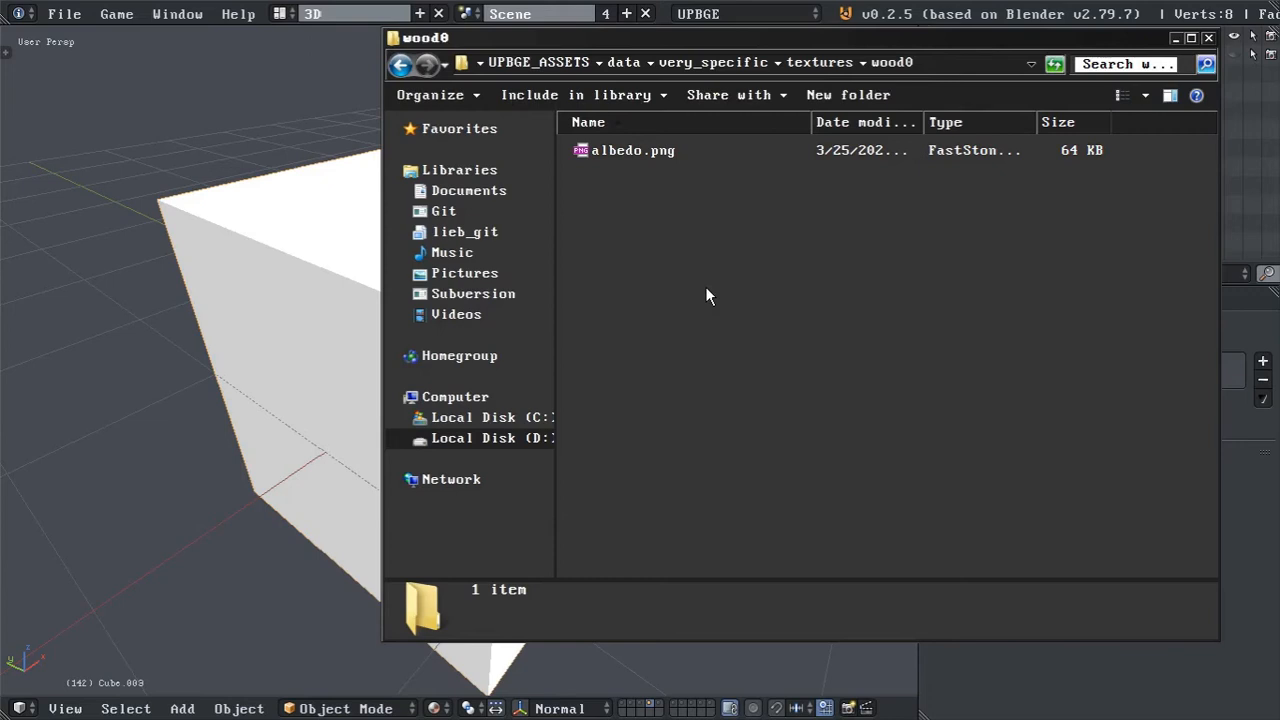
Switch back to UPBGE, add a new material to the cube and set its LYT MATE category to Very_specific with material Wood0.
{"action": "left_click", "coordinate": [927, 5]}
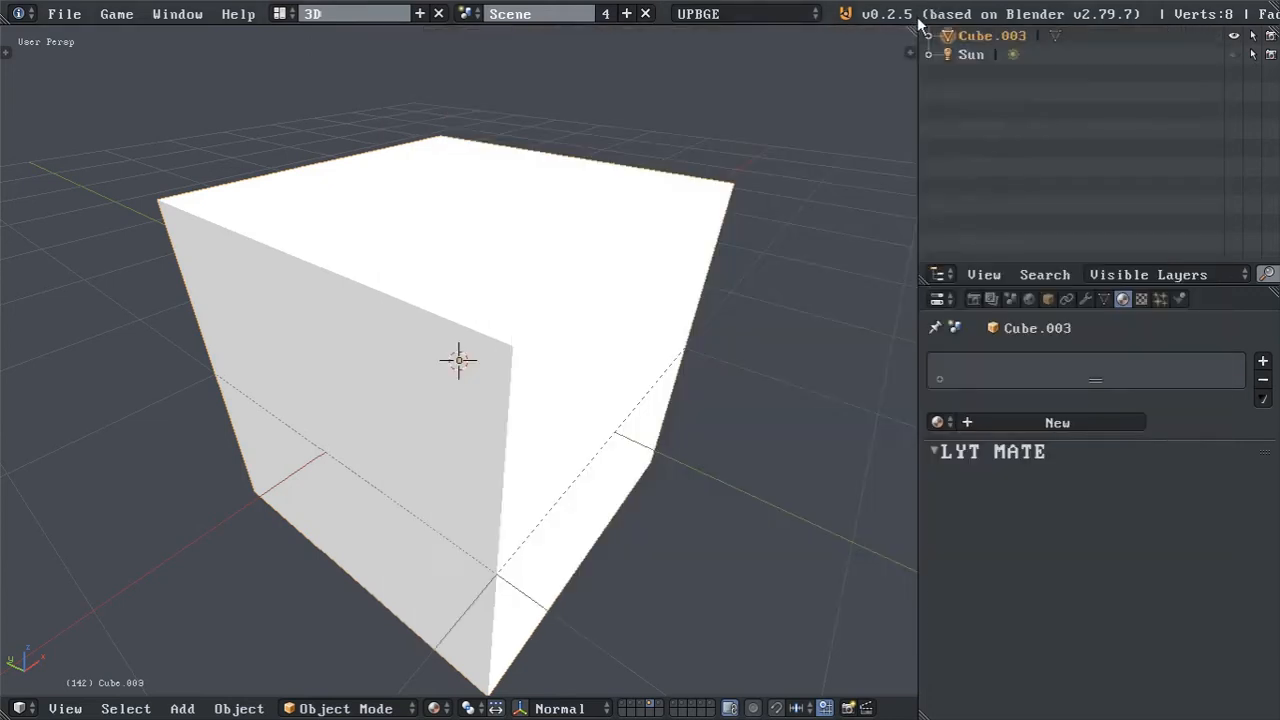
{"action": "left_click", "coordinate": [983, 422]}
{"action": "left_click", "coordinate": [1092, 501]}
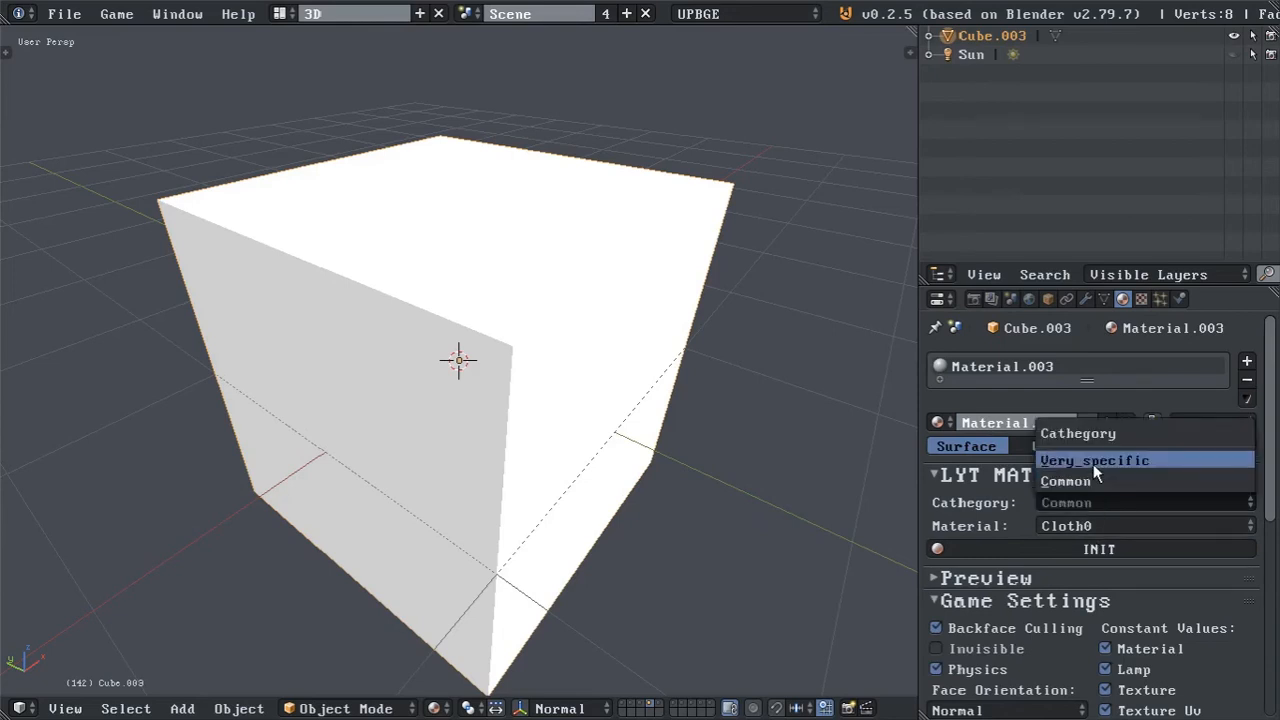
{"action": "left_click", "coordinate": [1093, 465]}
{"action": "left_click", "coordinate": [1094, 526]}
{"action": "left_click", "coordinate": [1096, 506]}
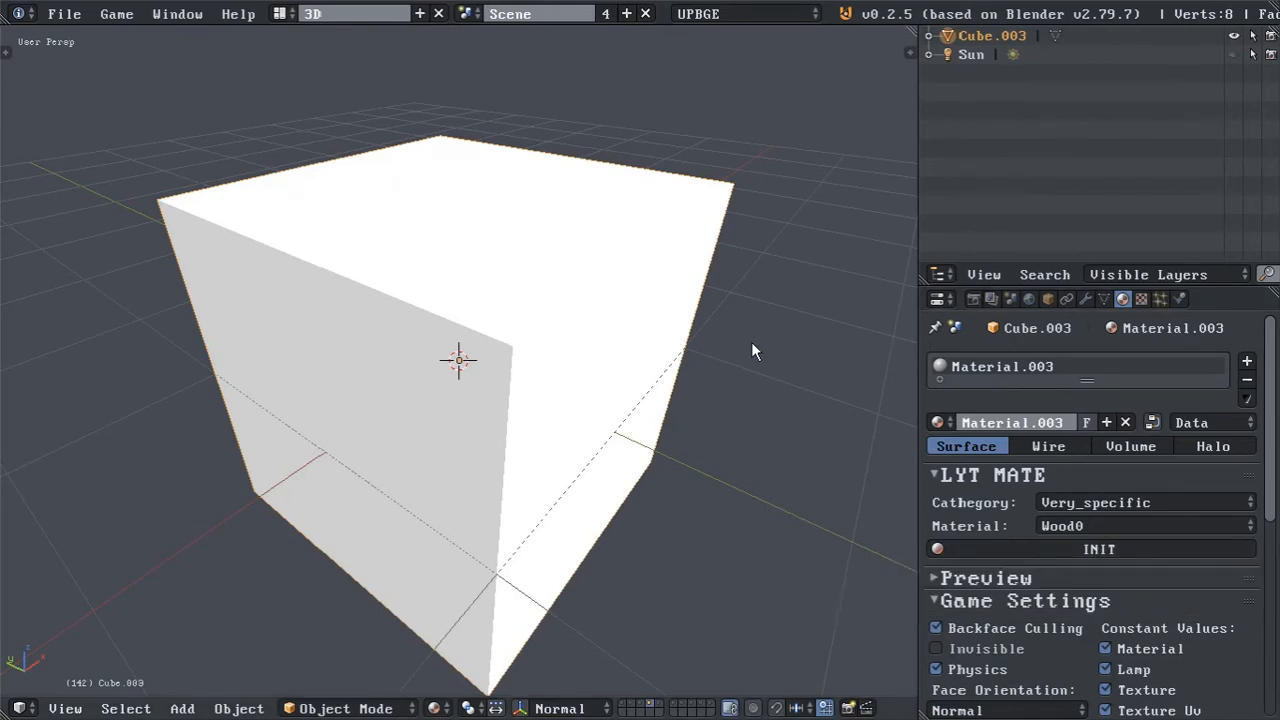
Switch to the file explorer and rename albedo.png in the wood0 folder as wood0_albedo.png.
{"action": "key", "text": "alt+space"}
{"action": "type", "text": "wood0"}
{"action": "key", "text": "Return"}
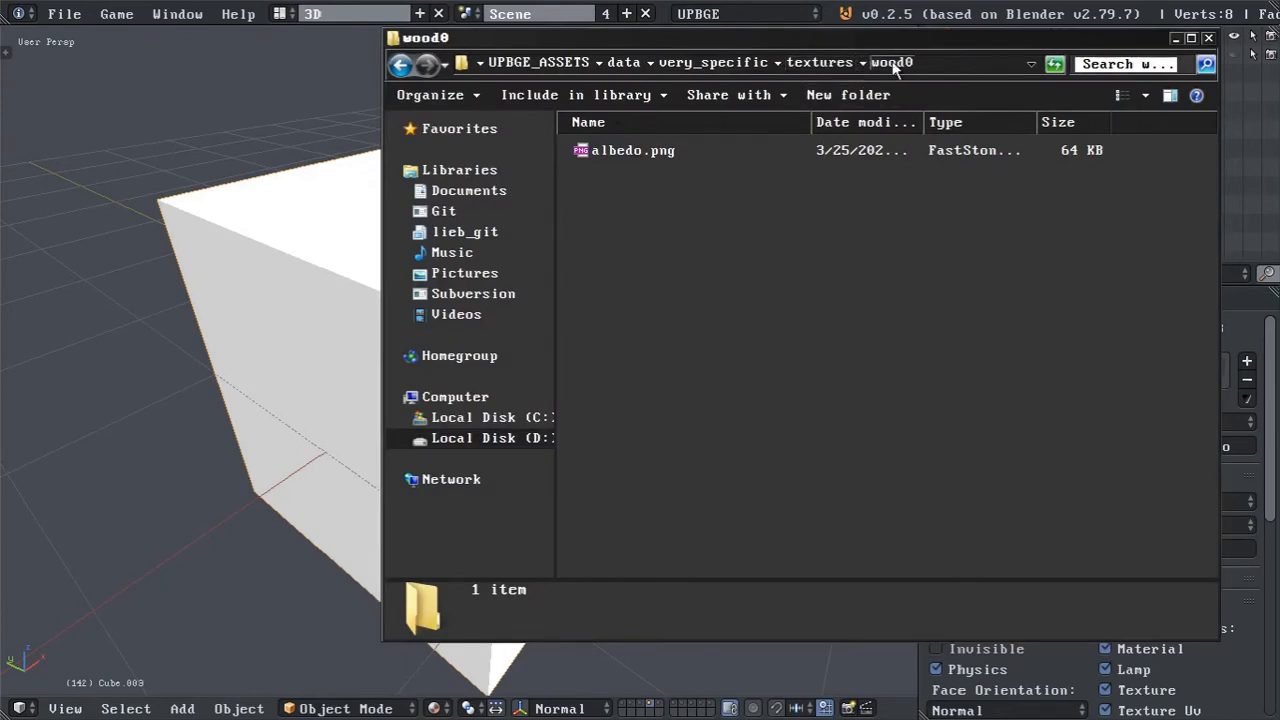
{"action": "left_click", "coordinate": [639, 158]}
{"action": "left_click", "coordinate": [629, 154]}
{"action": "type", "text": "wood0"}
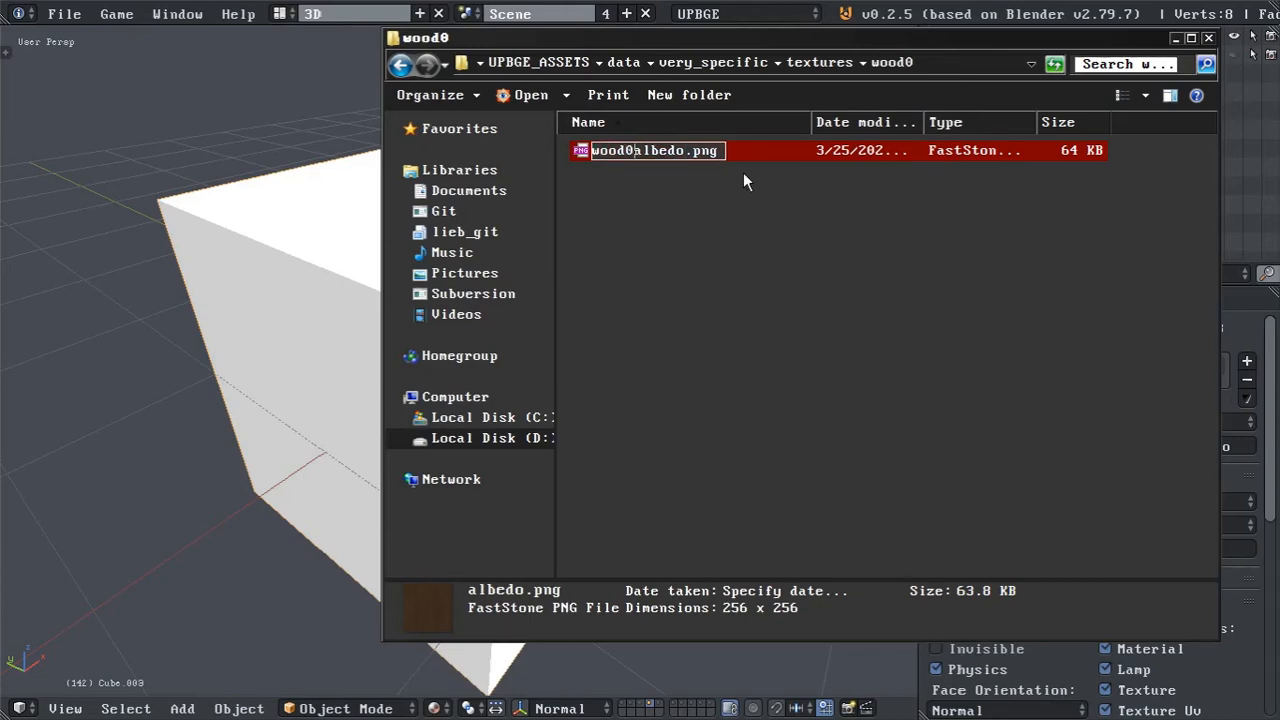
{"action": "type", "text": "_"}
{"action": "left_click", "coordinate": [812, 285]}
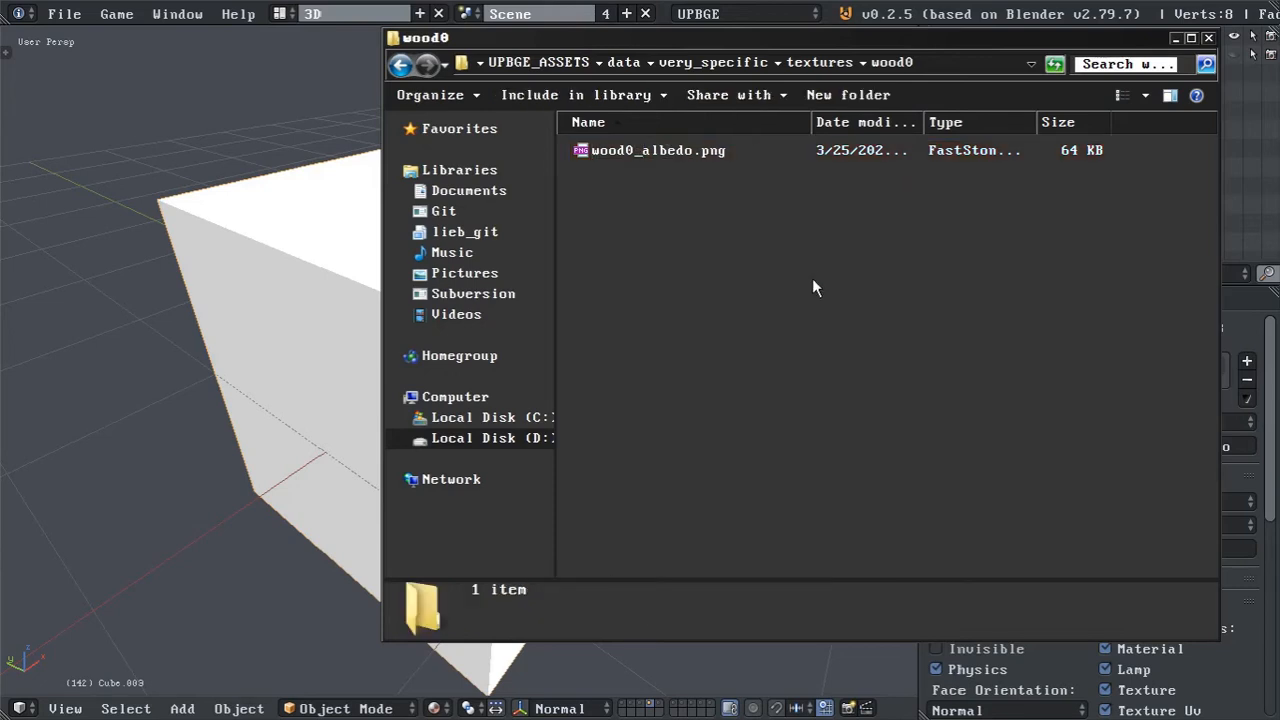
Switch back to UPBGE and open the recent file matmk.blend.
{"action": "left_click", "coordinate": [868, 8]}
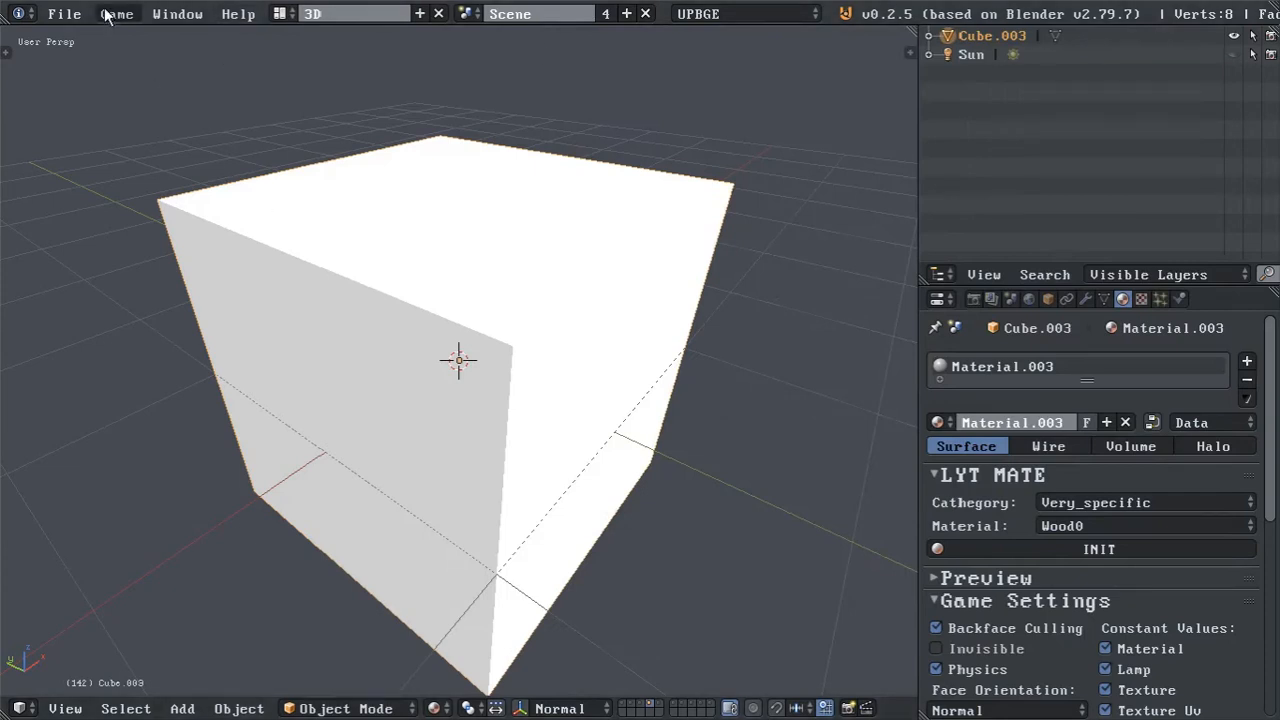
{"action": "left_click", "coordinate": [68, 13]}
{"action": "mouse_move", "coordinate": [197, 76]}
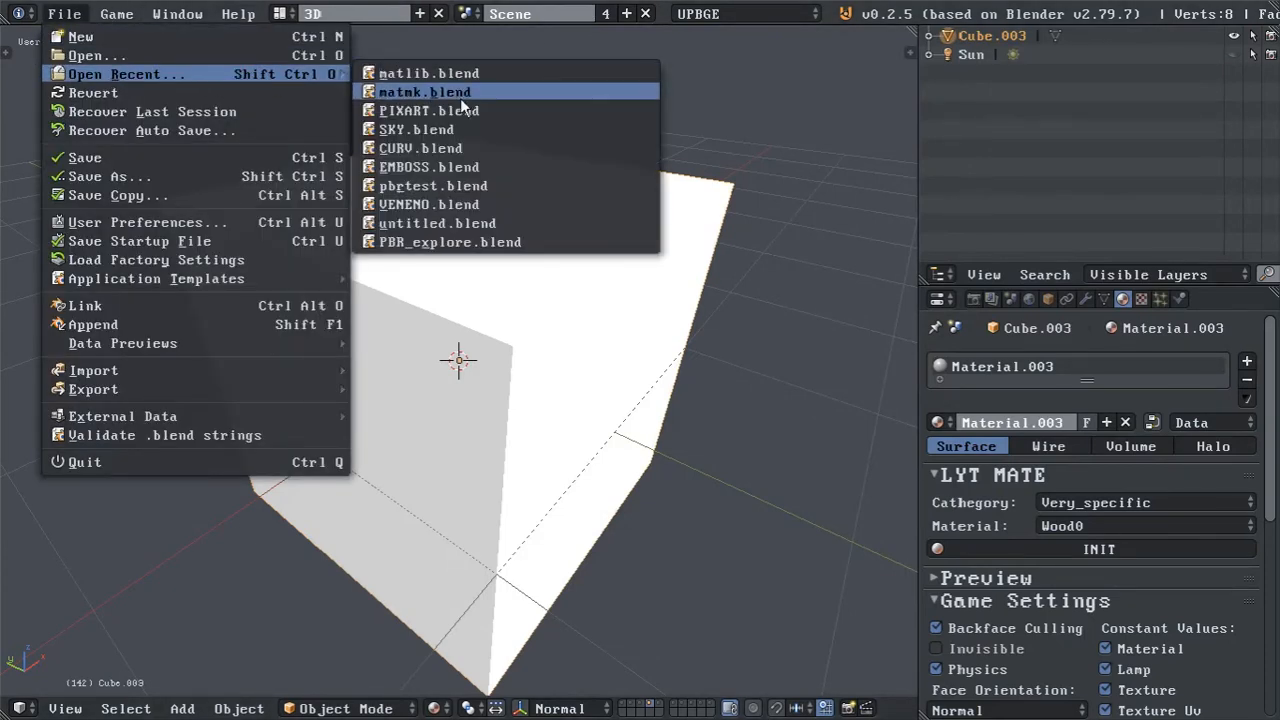
{"action": "left_click", "coordinate": [405, 91]}
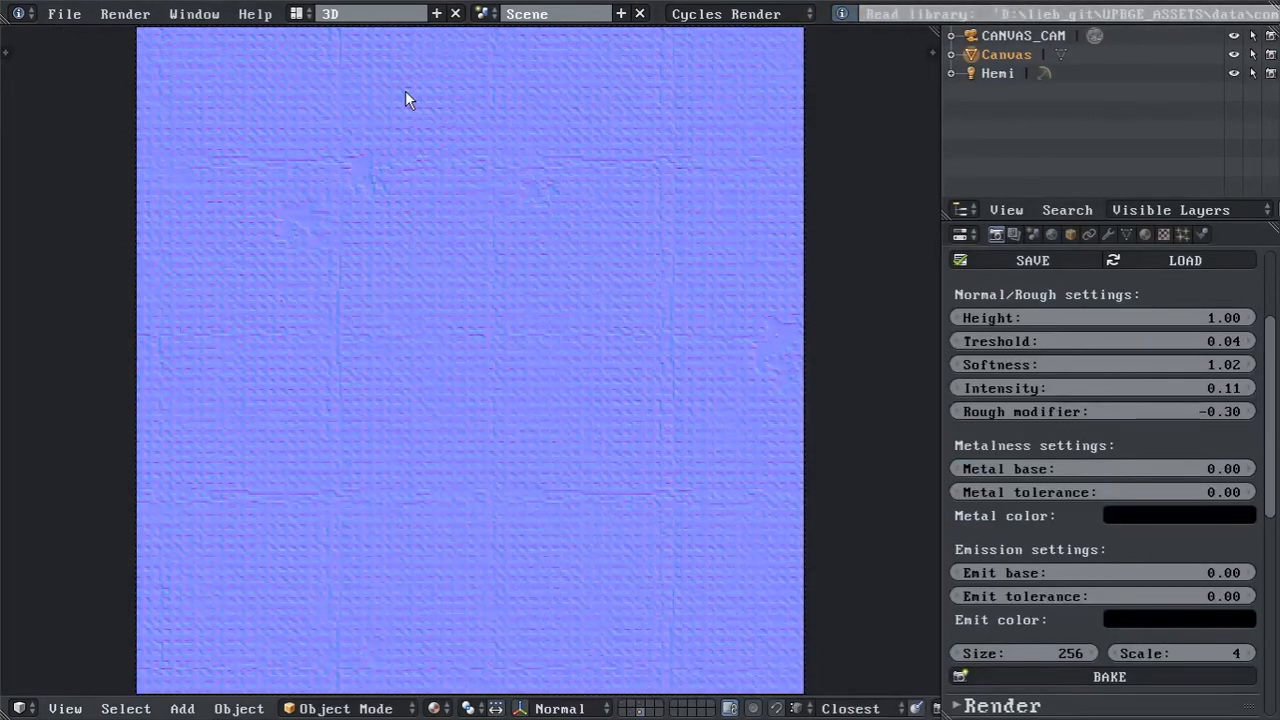
{"action": "scroll", "coordinate": [1221, 374], "scroll_direction": "up", "scroll_amount": 4}
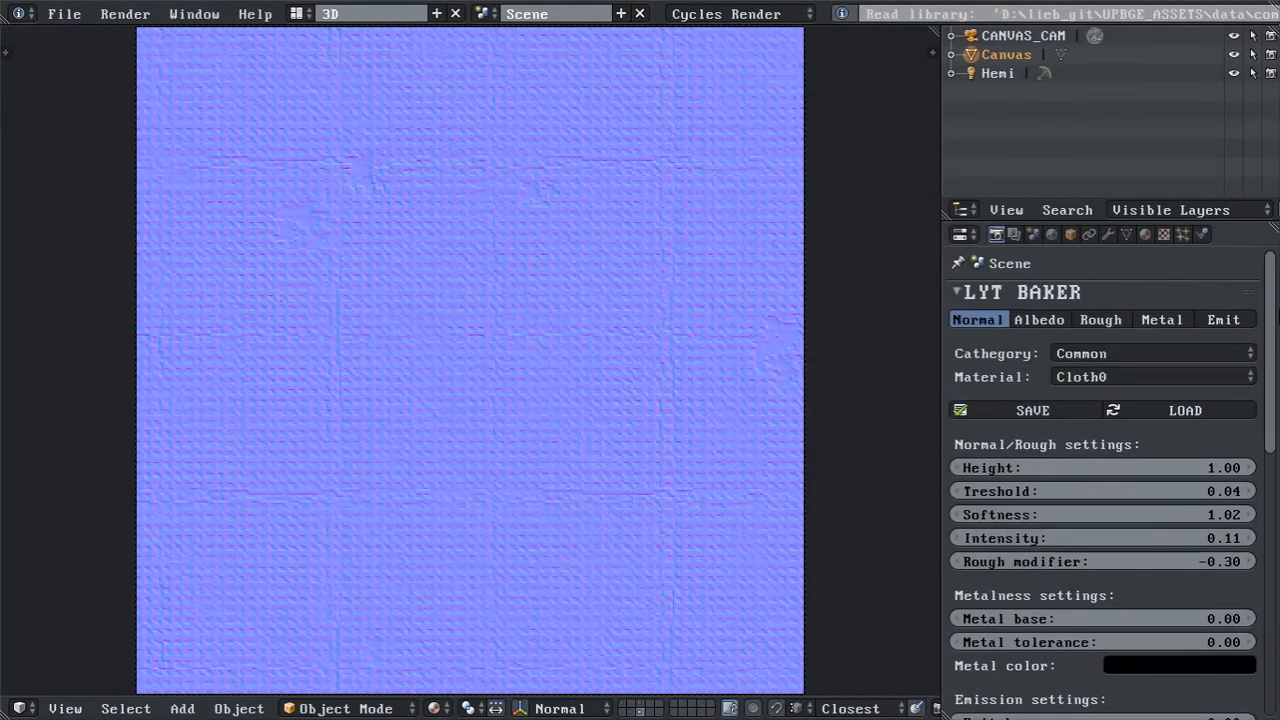
Compare the LYT BAKER category choices with the folders in the UPBGE_ASSETS data directory.
{"action": "left_click", "coordinate": [1206, 355]}
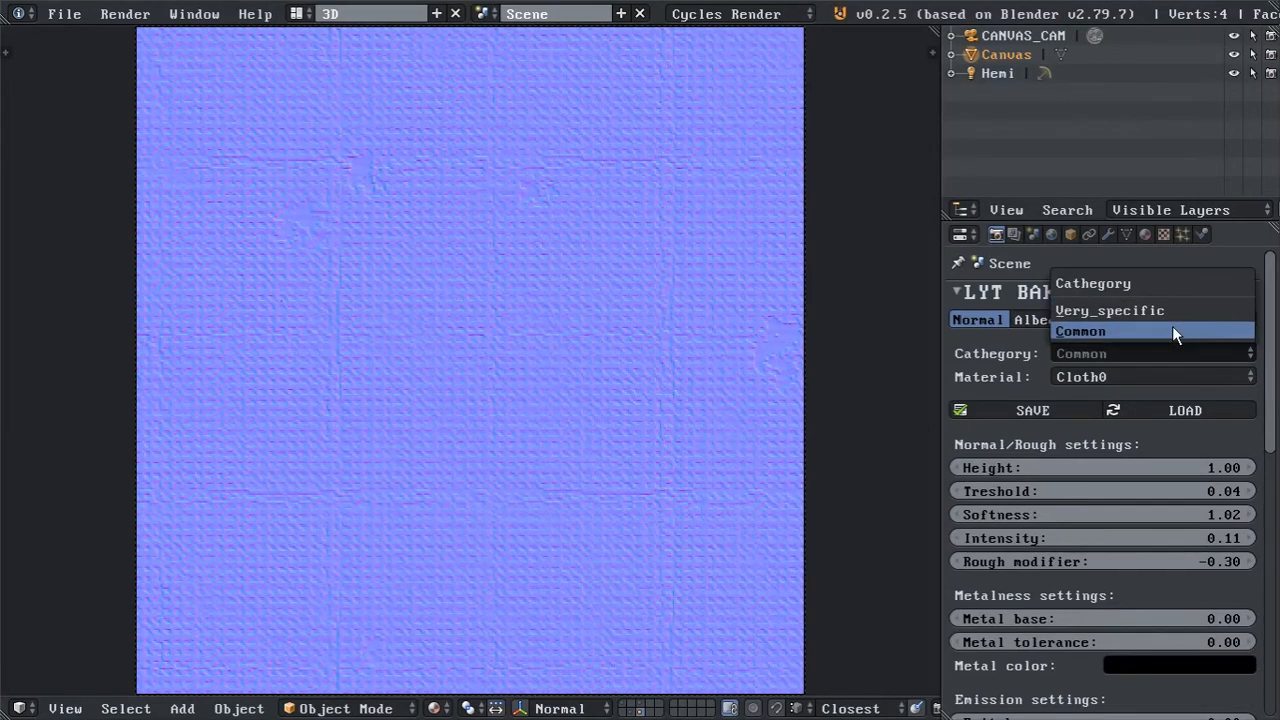
{"action": "left_click", "coordinate": [1172, 330]}
{"action": "key", "text": "alt+Tab"}
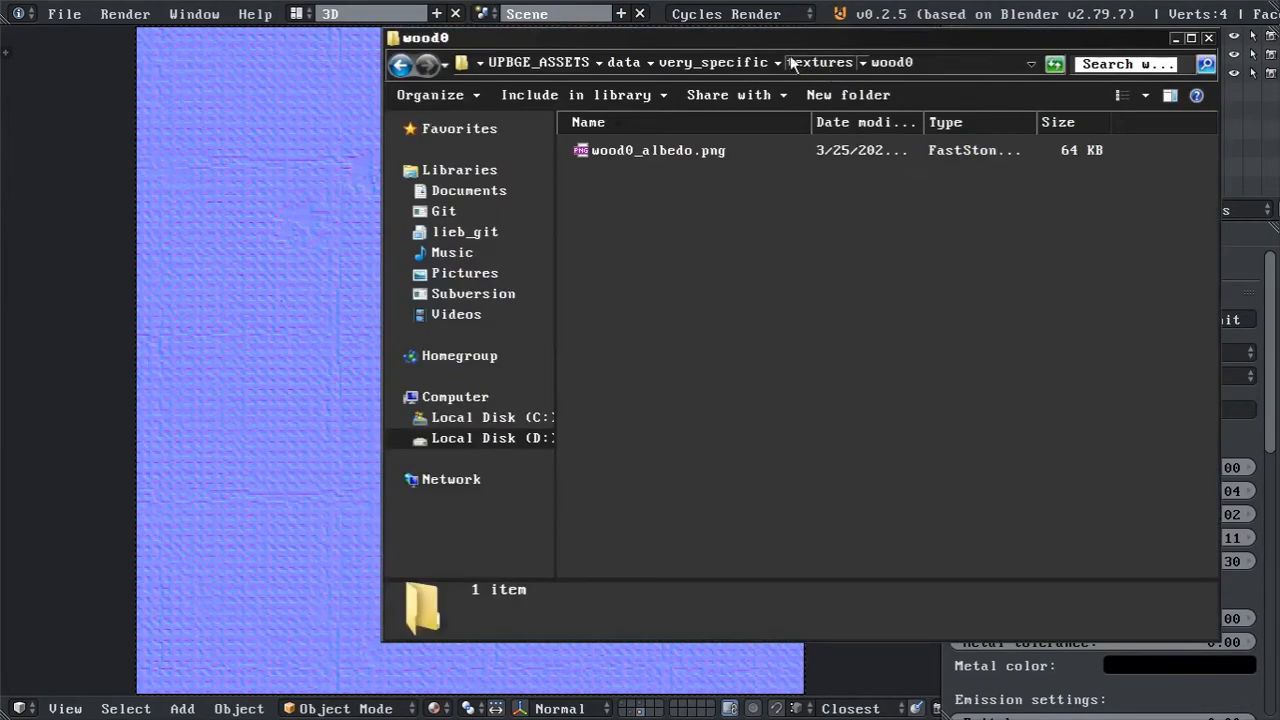
{"action": "left_click", "coordinate": [626, 63]}
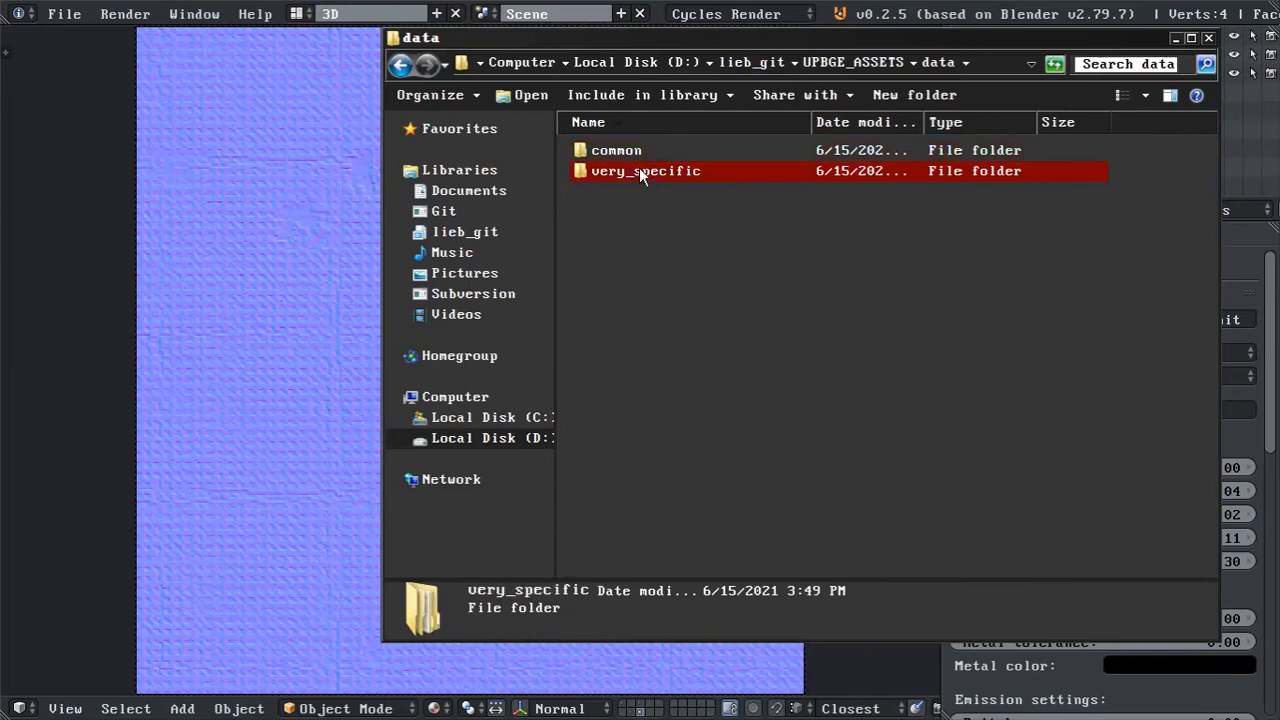
{"action": "key", "text": "alt+Tab"}
Set the LYT BAKER category to Very_specific with Wood0 as the material.
{"action": "left_click", "coordinate": [1124, 350]}
{"action": "left_click", "coordinate": [1109, 304]}
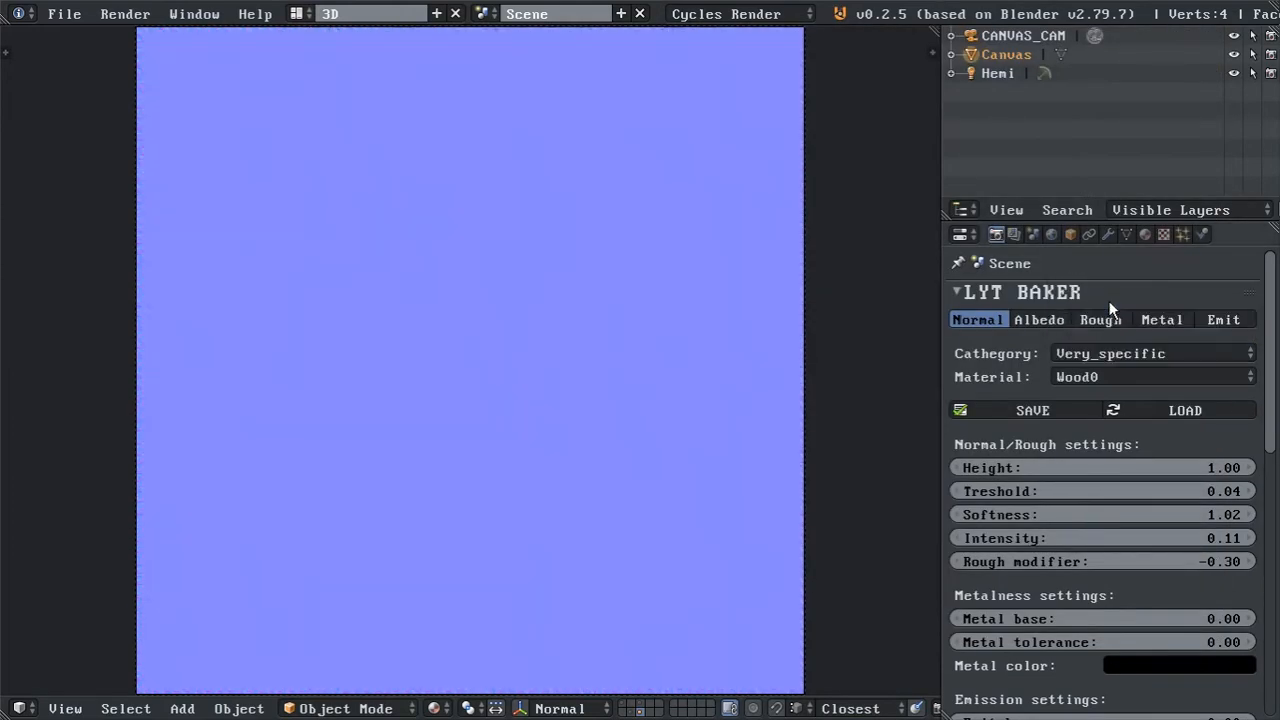
{"action": "left_click", "coordinate": [1111, 371]}
{"action": "left_click", "coordinate": [1086, 353]}
Check the contents of the very_specific folder's textures folder in the file explorer, then return to the baker scene.
{"action": "key", "text": "alt+Tab"}
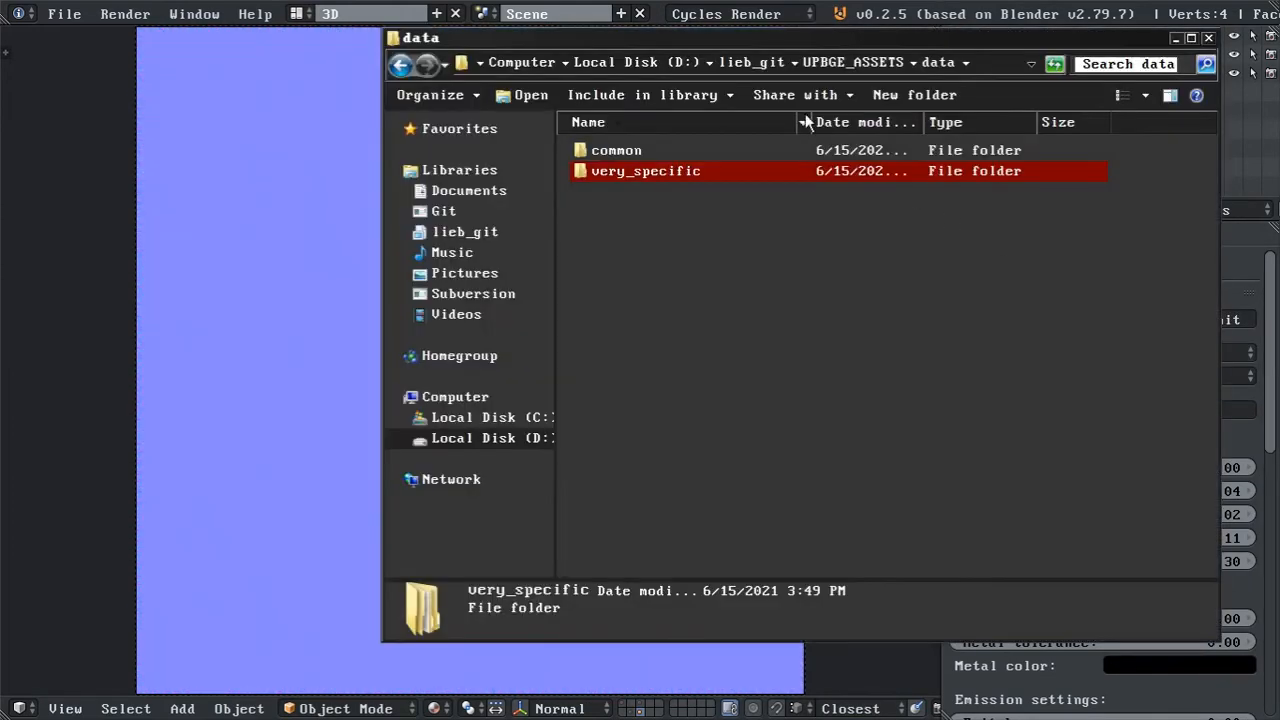
{"action": "double_click", "coordinate": [672, 173]}
{"action": "double_click", "coordinate": [620, 148]}
{"action": "left_click", "coordinate": [616, 152]}
{"action": "key", "text": "alt+Tab"}
Preview the Wood0 albedo, normal, roughness, metal and emission maps one after another.
{"action": "left_click", "coordinate": [1060, 316]}
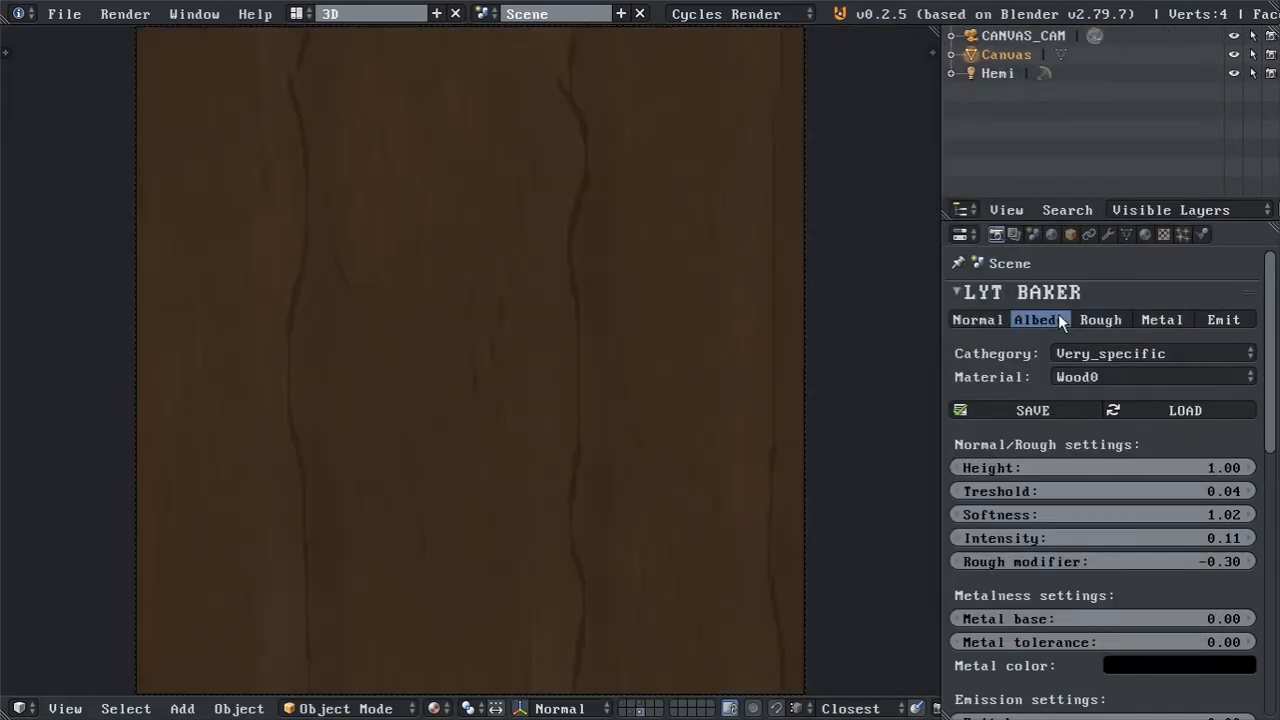
{"action": "scroll", "coordinate": [477, 286], "scroll_direction": "down", "scroll_amount": 2}
{"action": "scroll", "coordinate": [543, 319], "scroll_direction": "up", "scroll_amount": 1}
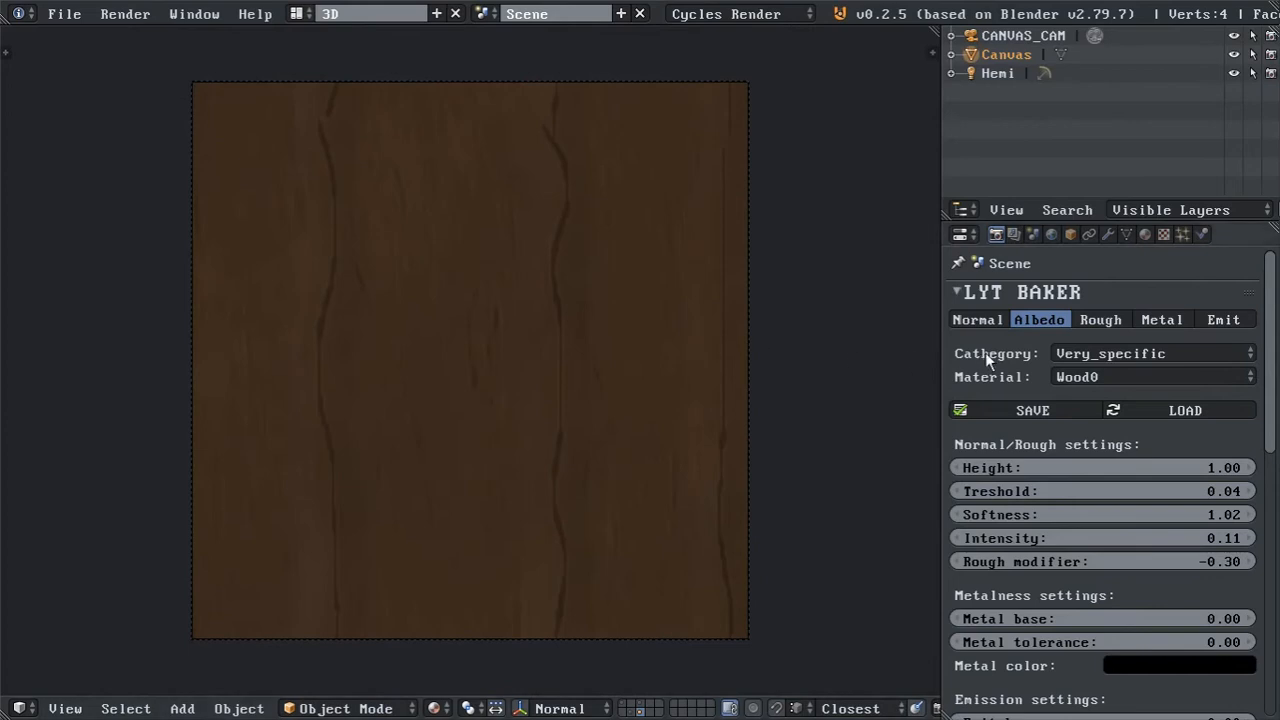
{"action": "left_click", "coordinate": [973, 317]}
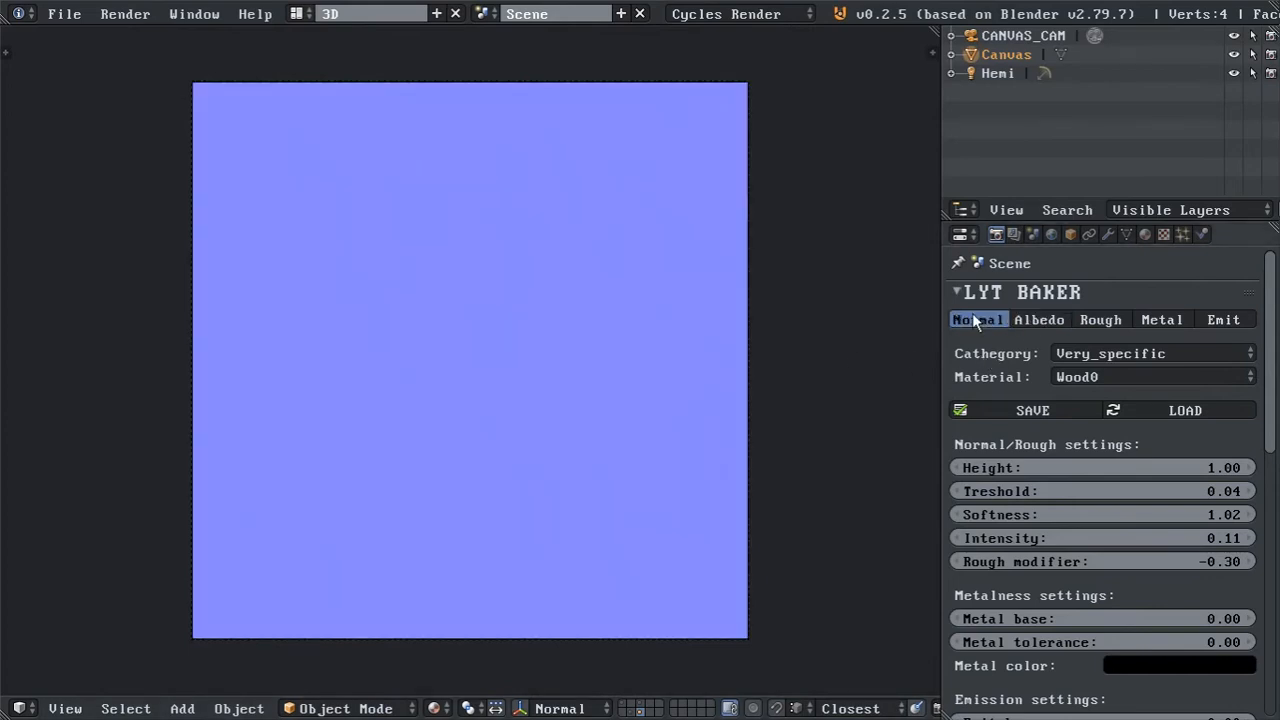
{"action": "left_click", "coordinate": [1112, 319]}
{"action": "left_click", "coordinate": [1158, 318]}
{"action": "left_click", "coordinate": [1224, 319]}
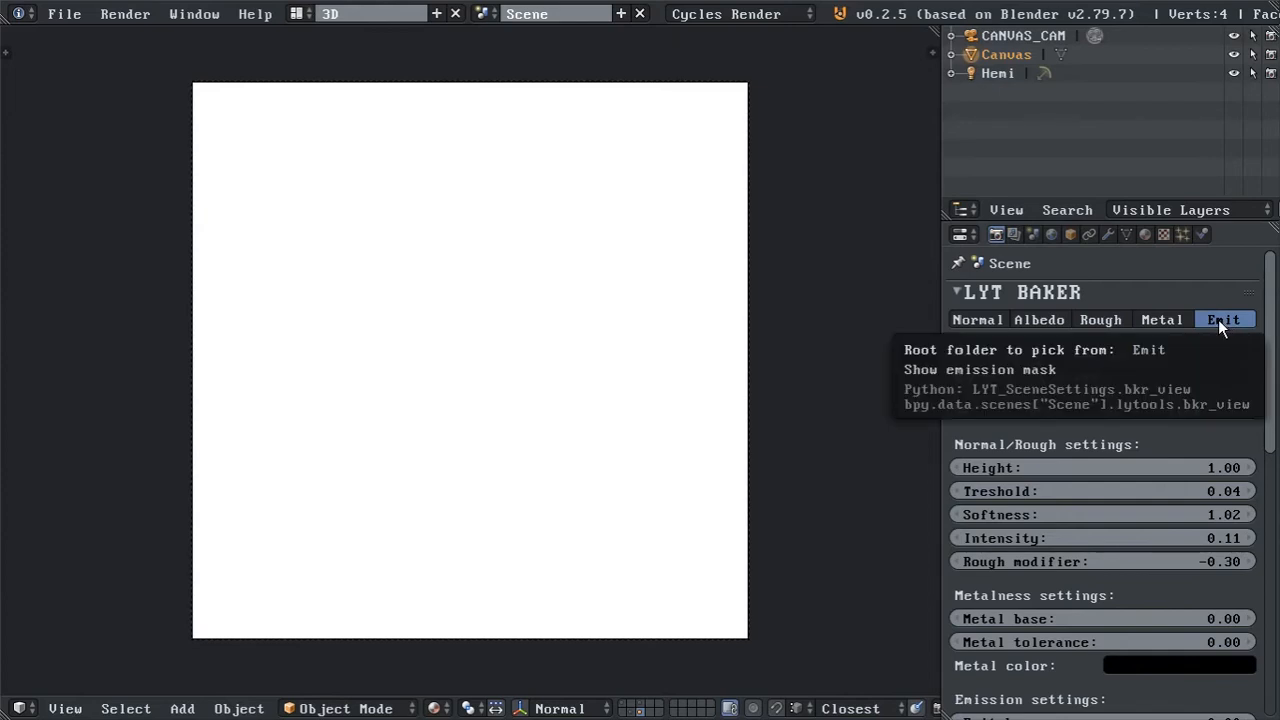
Set the Emit color to black in the emission settings.
{"action": "scroll", "coordinate": [1227, 542], "scroll_direction": "down", "scroll_amount": 1}
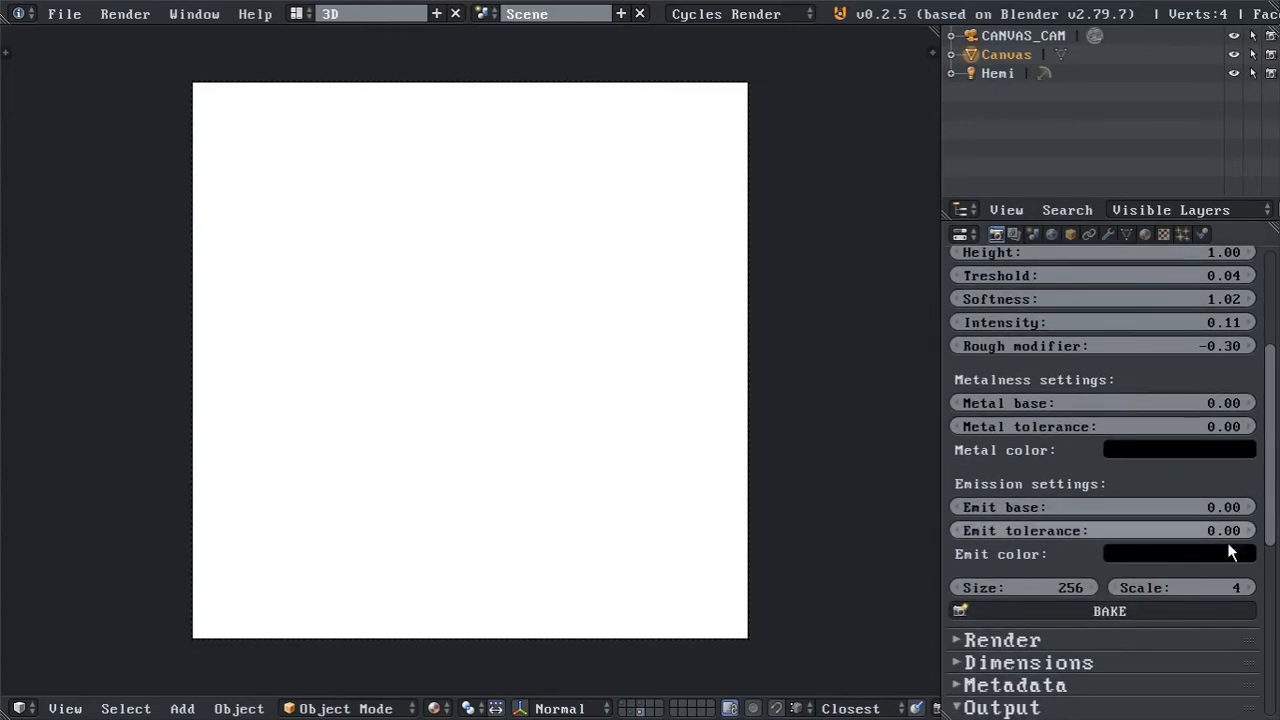
{"action": "left_click", "coordinate": [1226, 549]}
{"action": "left_click_drag", "start_coordinate": [1240, 400], "coordinate": [1240, 420]}
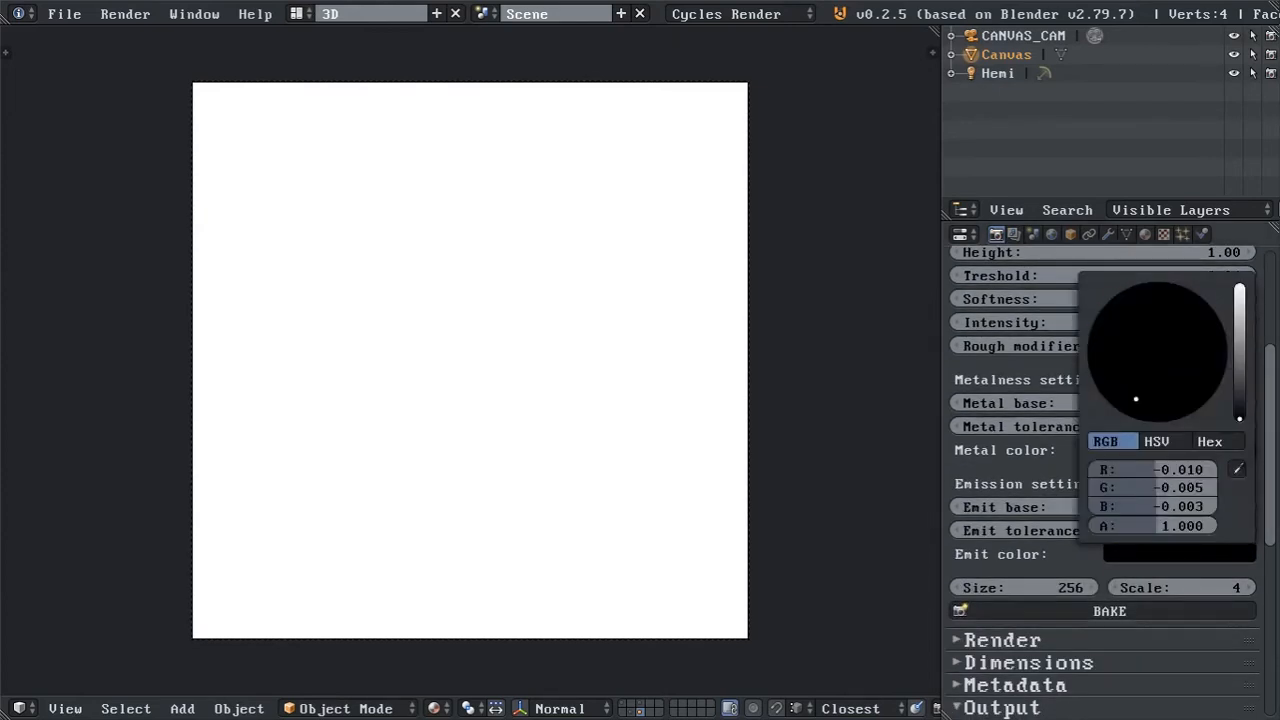
{"action": "left_click_drag", "start_coordinate": [1275, 527], "coordinate": [1275, 437]}
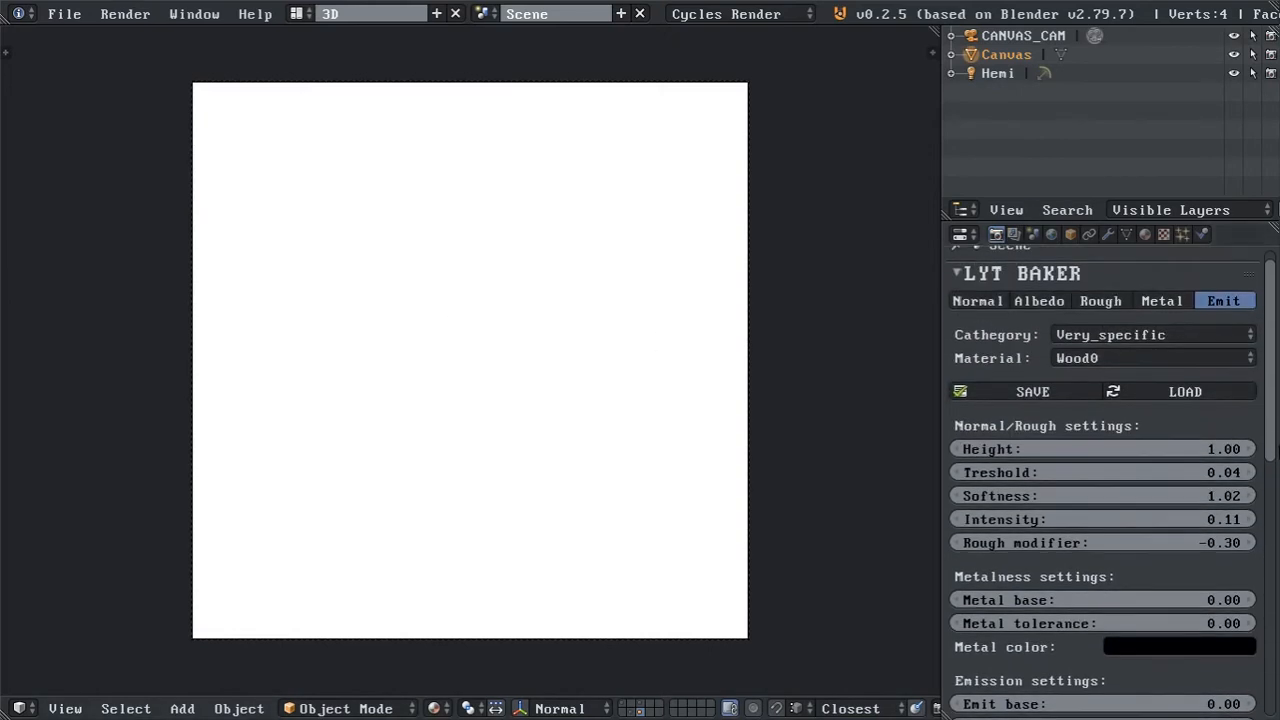
Compare the roughness, albedo and normal previews of the Wood0 material.
{"action": "left_click", "coordinate": [1100, 301]}
{"action": "left_click", "coordinate": [1042, 301]}
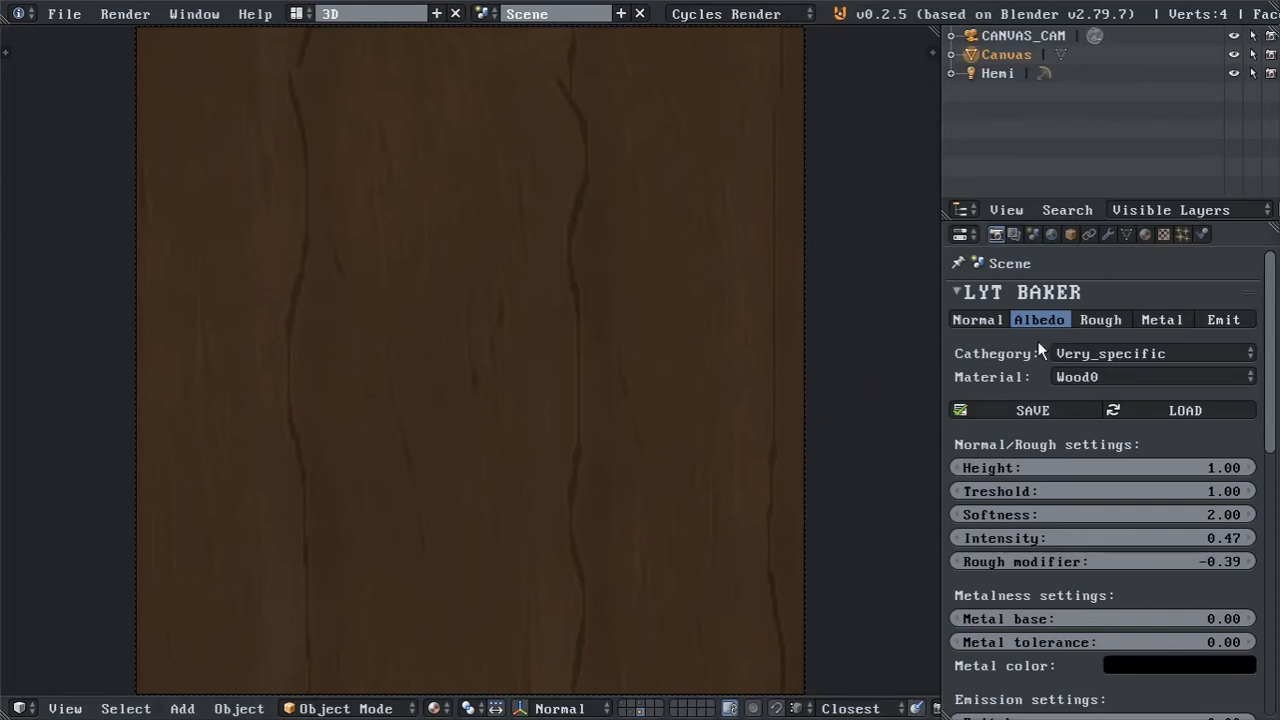
{"action": "left_click", "coordinate": [972, 324]}
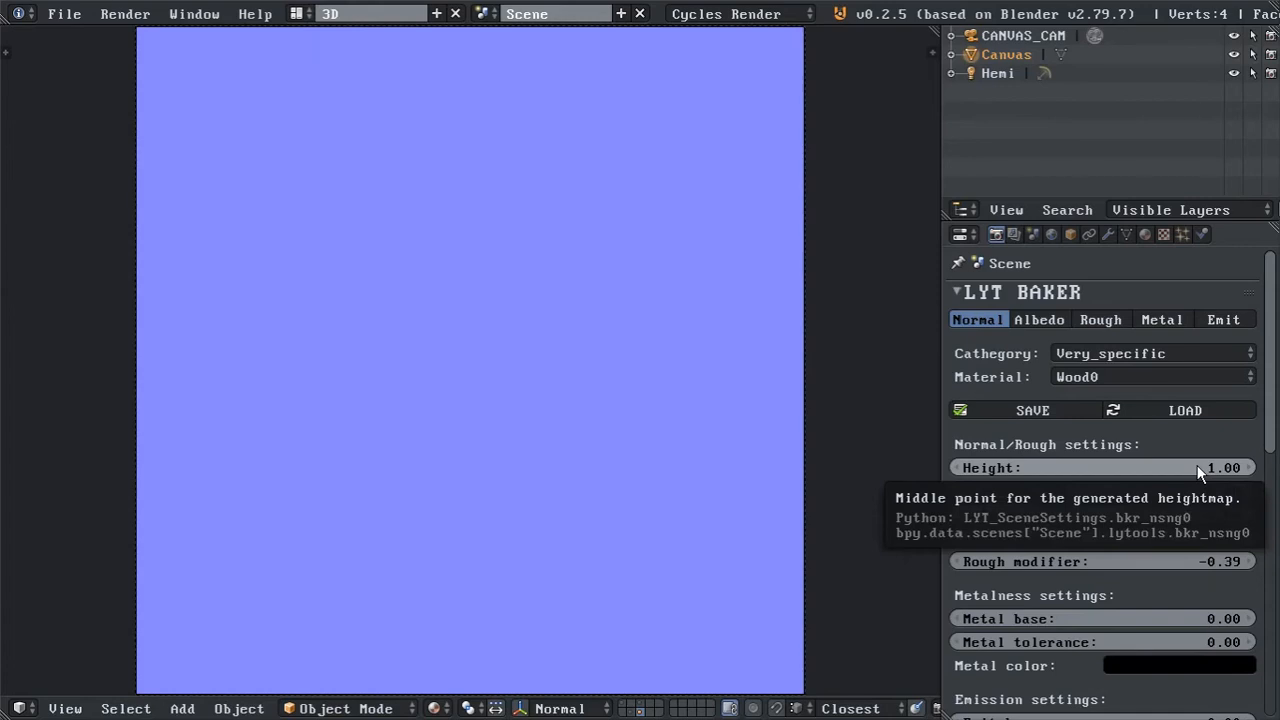
Show the albedo preview and set the Height in the Normal/Rough settings to 0.5.
{"action": "left_click", "coordinate": [1039, 318]}
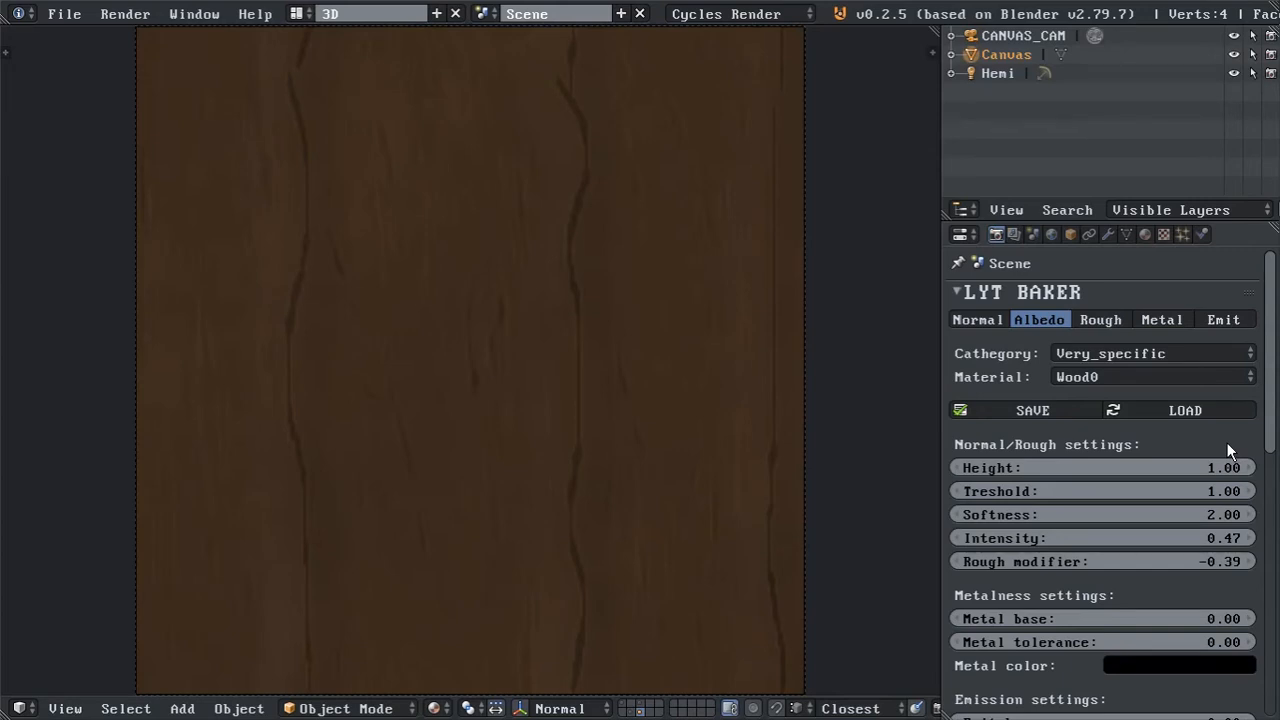
{"action": "left_click", "coordinate": [1195, 467]}
{"action": "type", "text": "0.5"}
{"action": "key", "text": "Return"}
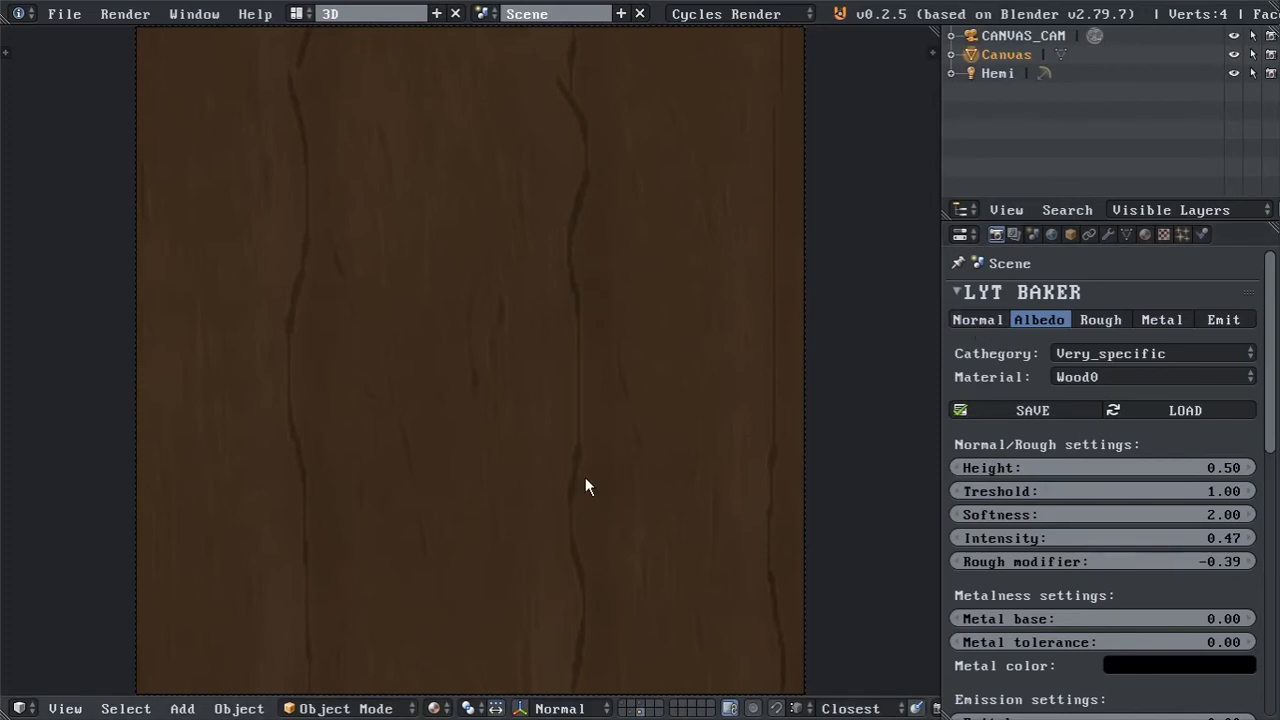
Show the normal preview, reduce the Softness to 0.02 and set the Treshold to 0.03.
{"action": "left_click", "coordinate": [981, 321]}
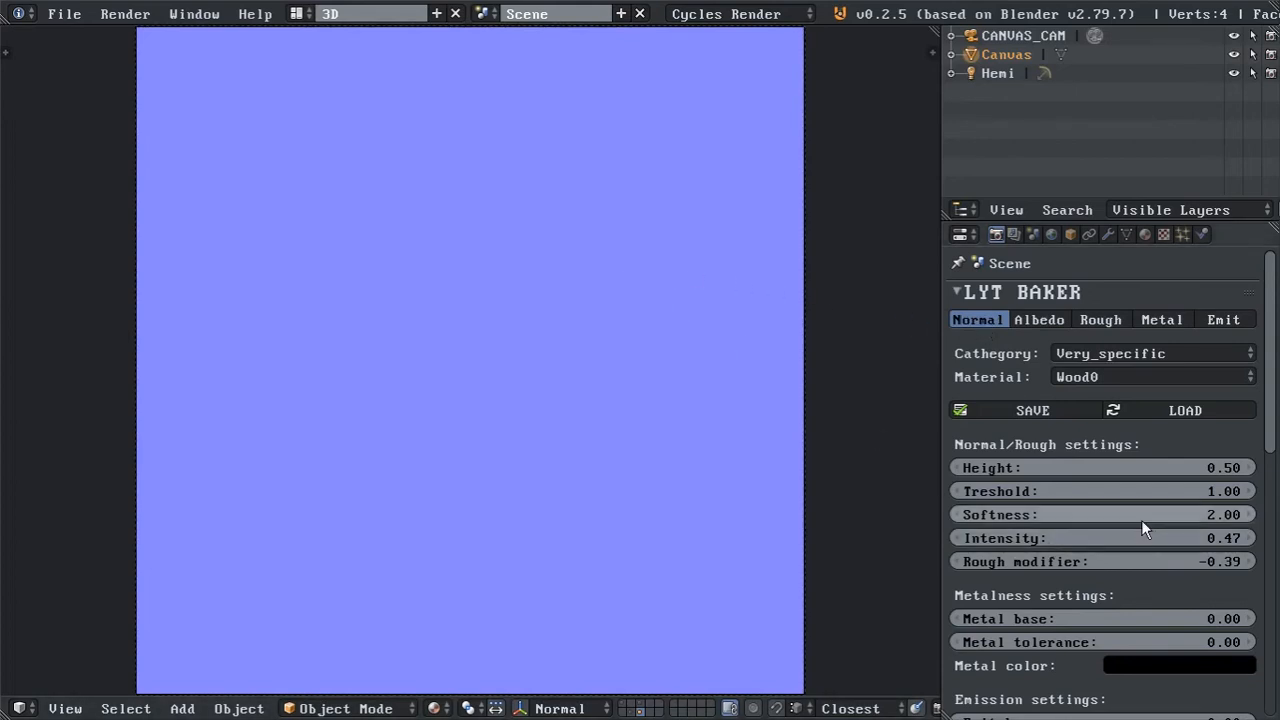
{"action": "left_click_drag", "start_coordinate": [1141, 520], "coordinate": [1031, 520]}
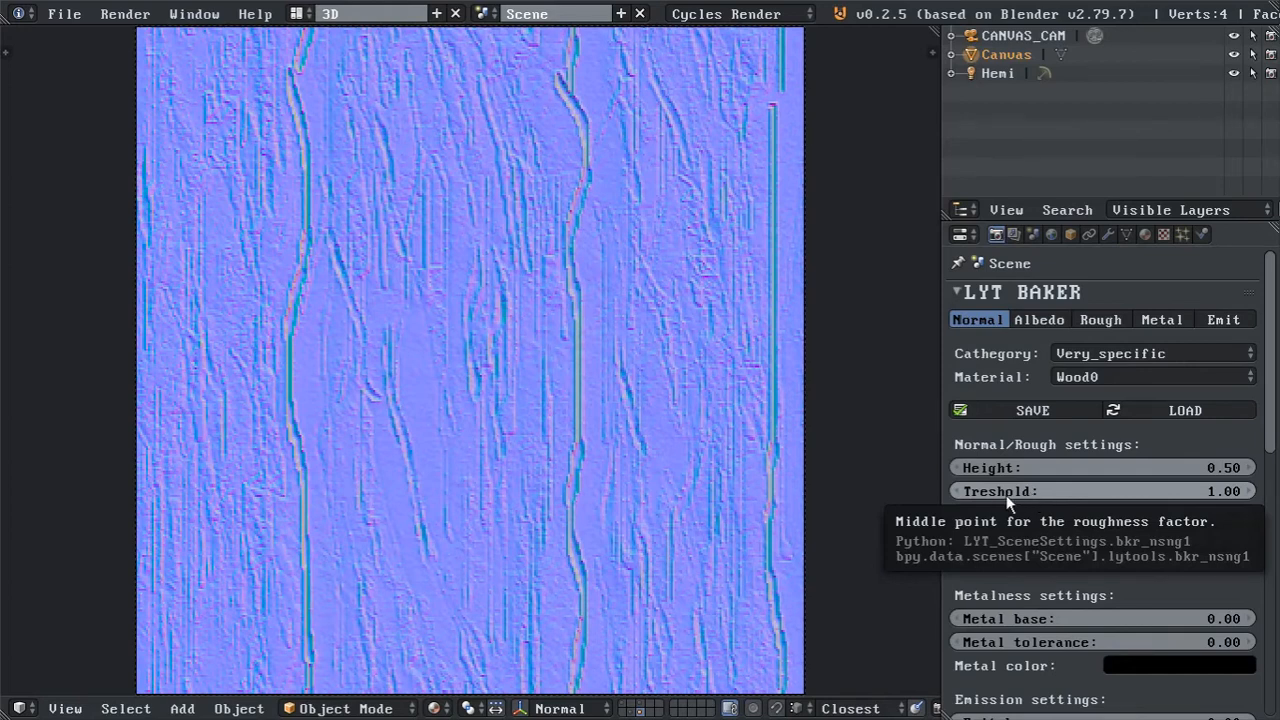
{"action": "left_click_drag", "start_coordinate": [1187, 492], "coordinate": [675, 492]}
{"action": "left_click", "coordinate": [1248, 491]}
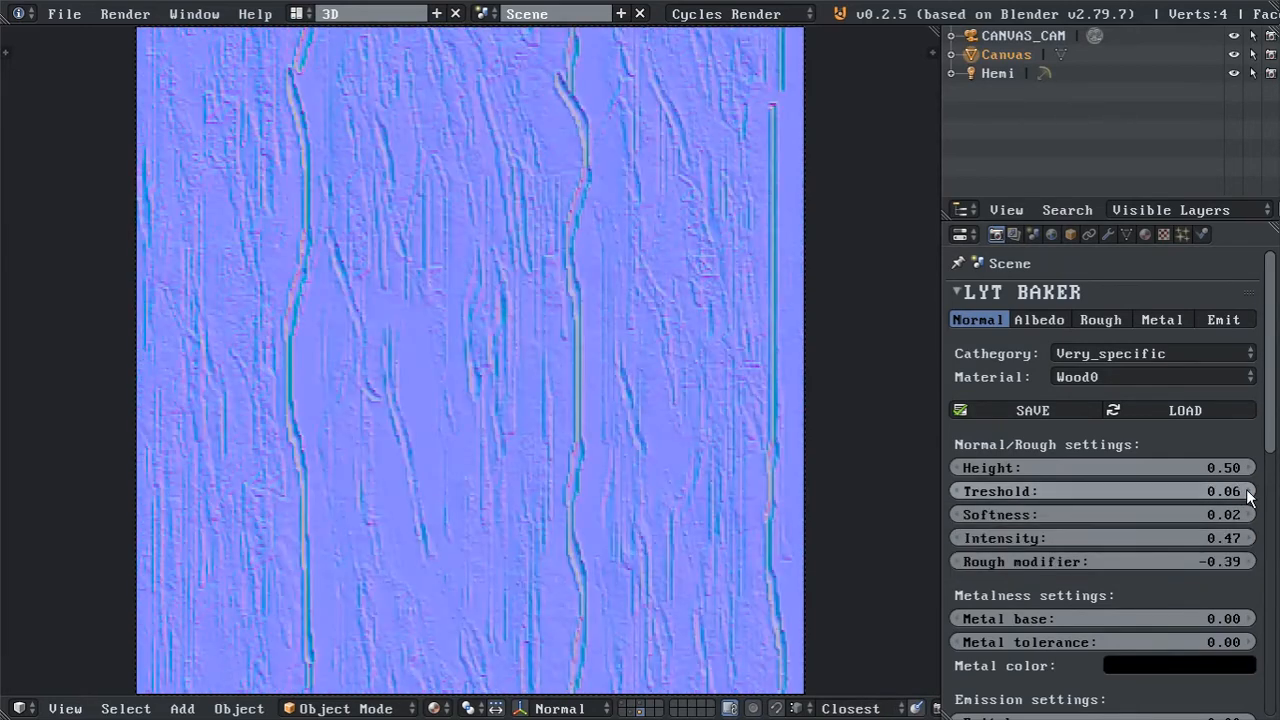
{"action": "left_click", "coordinate": [959, 492]}
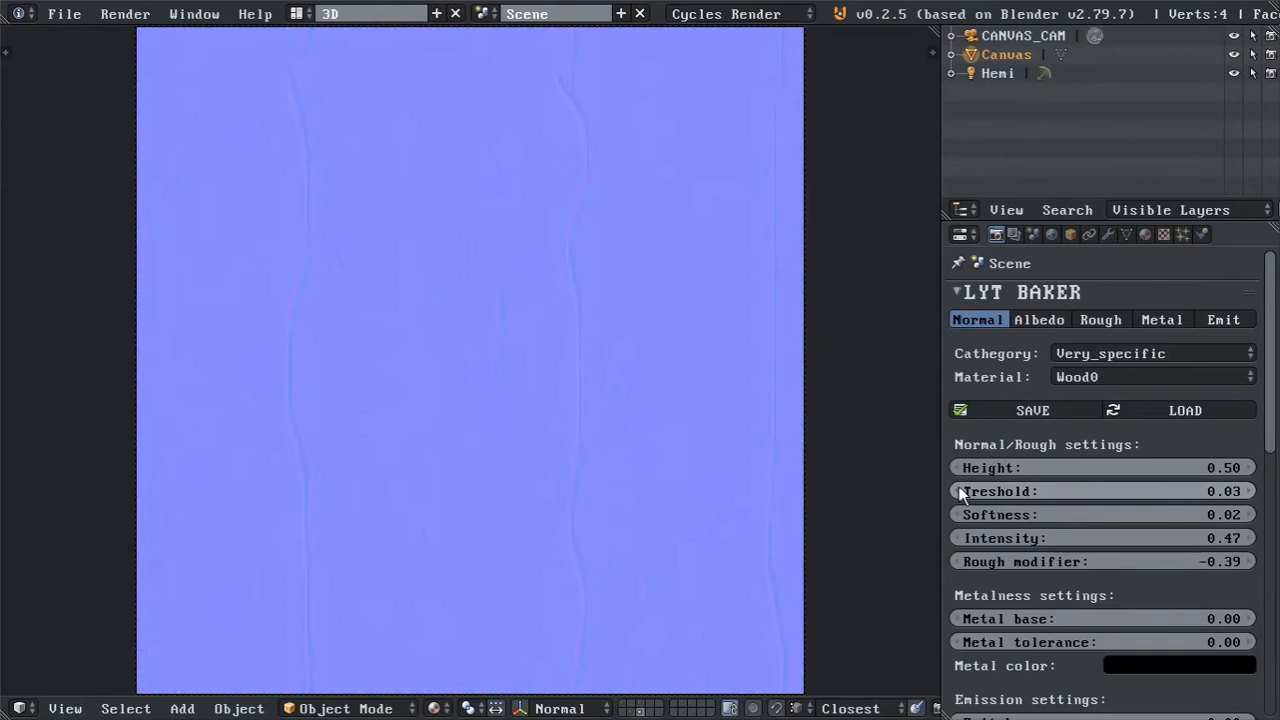
Try a different Height, cancel that change, and raise the Softness to 2.00.
{"action": "left_click_drag", "start_coordinate": [1052, 470], "coordinate": [1250, 470]}
{"action": "right_click", "coordinate": [1052, 470]}
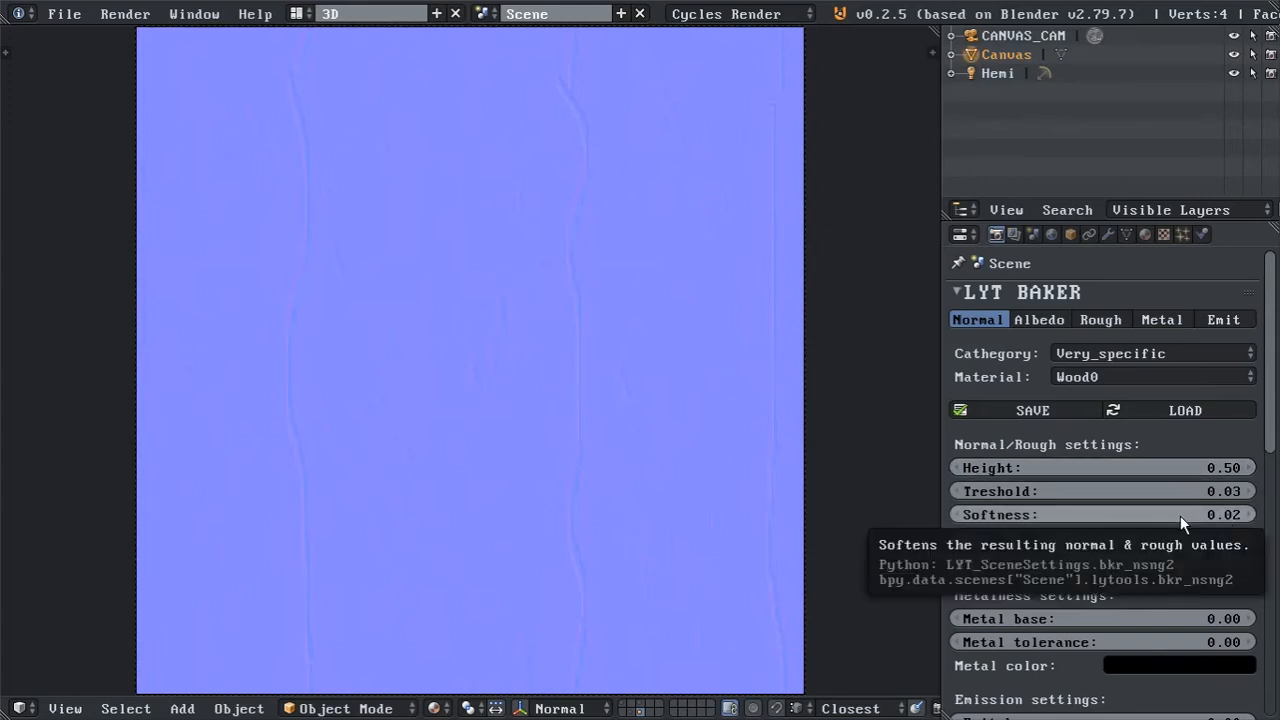
{"action": "left_click_drag", "start_coordinate": [1180, 515], "coordinate": [1260, 515]}
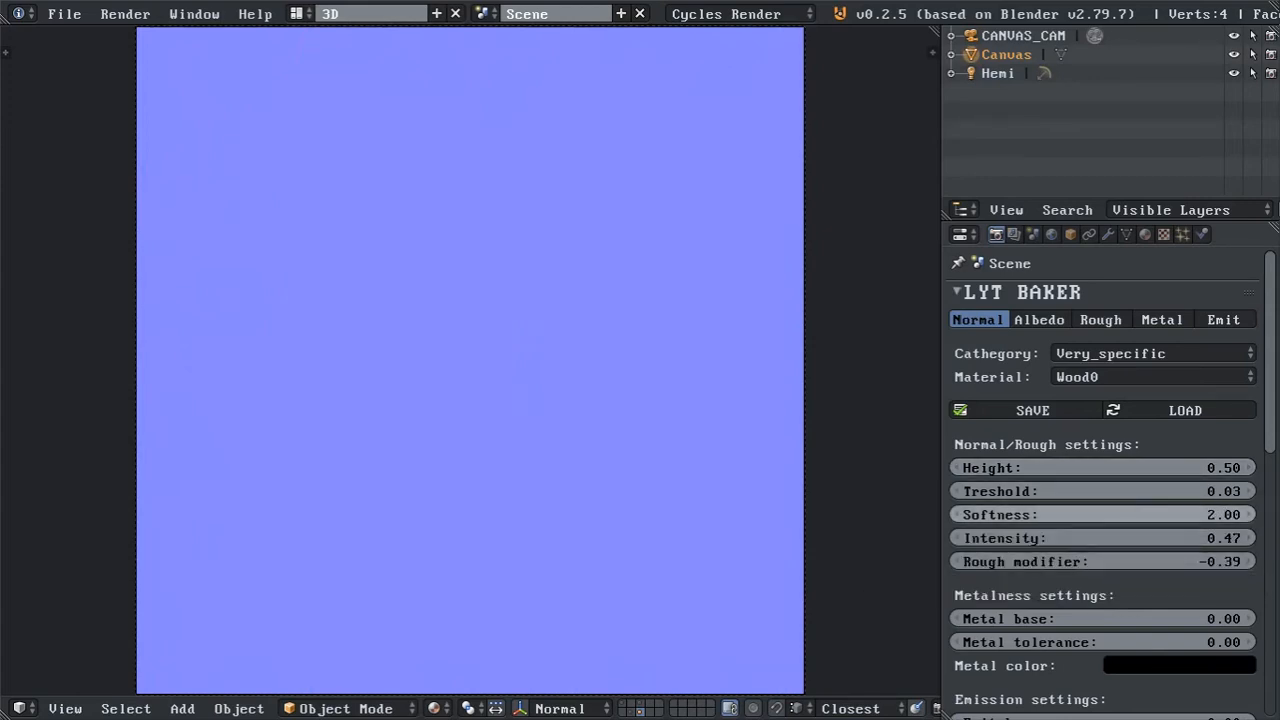
Show the roughness preview, set the Treshold to 0.18, try a Softness of 0.42 and set it to 0.00.
{"action": "left_click", "coordinate": [1095, 322]}
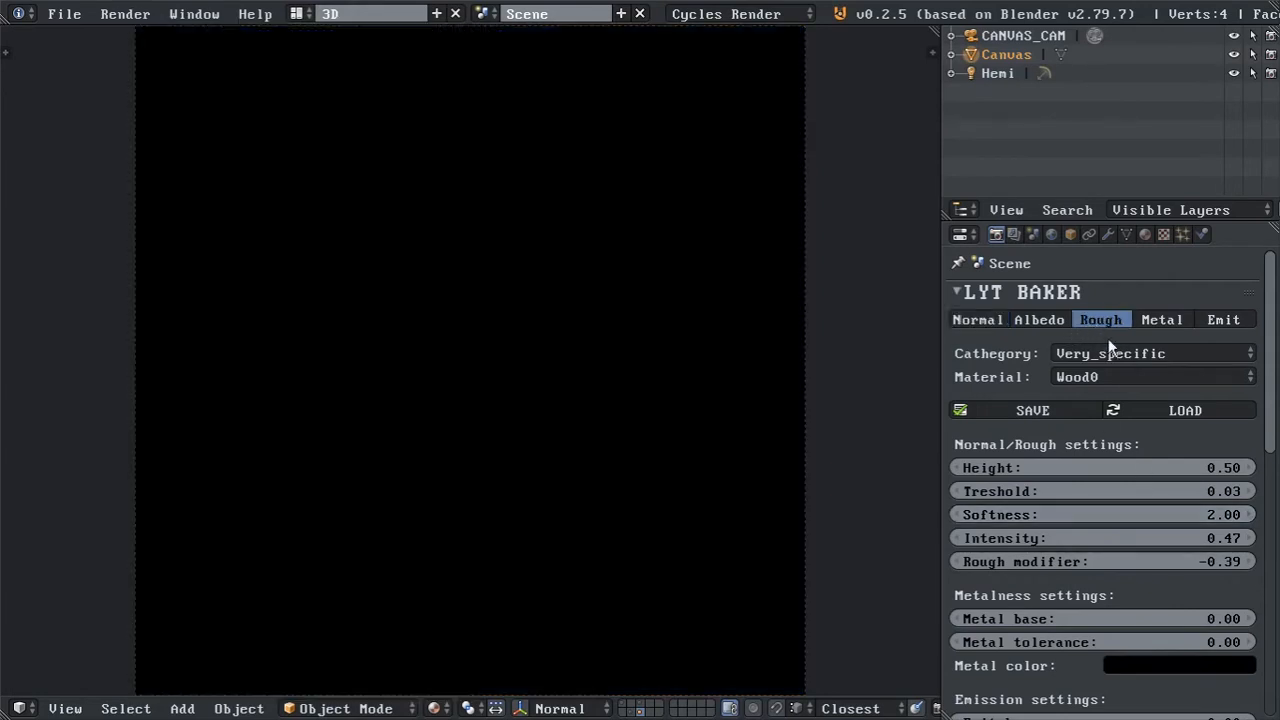
{"action": "left_click_drag", "start_coordinate": [1218, 513], "coordinate": [1185, 488]}
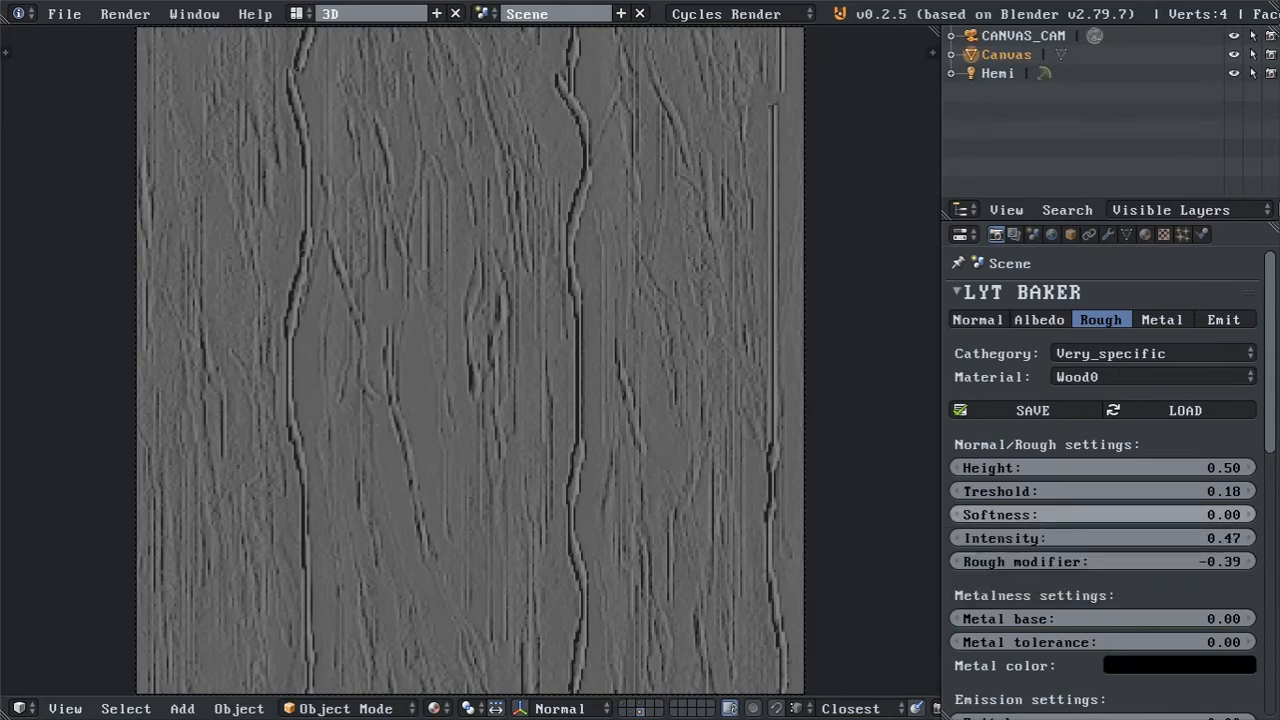
{"action": "left_click_drag", "start_coordinate": [1100, 515], "coordinate": [1235, 515]}
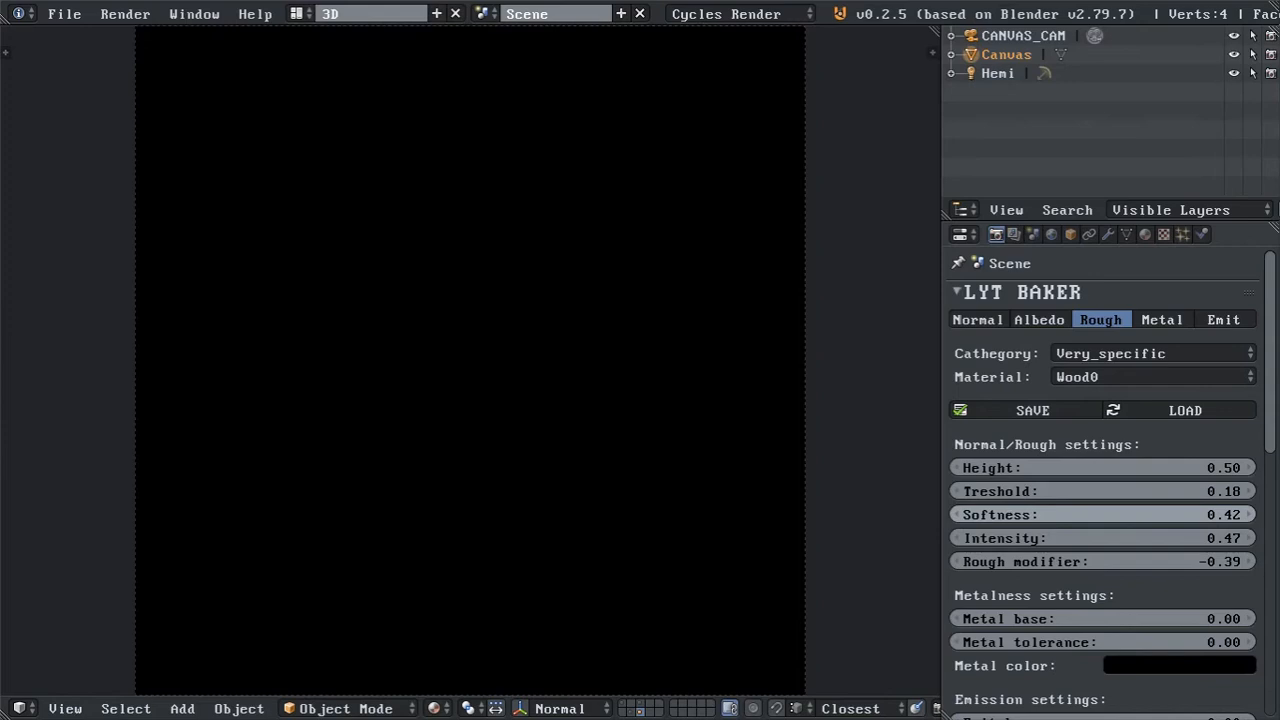
{"action": "left_click_drag", "start_coordinate": [1235, 515], "coordinate": [1100, 515]}
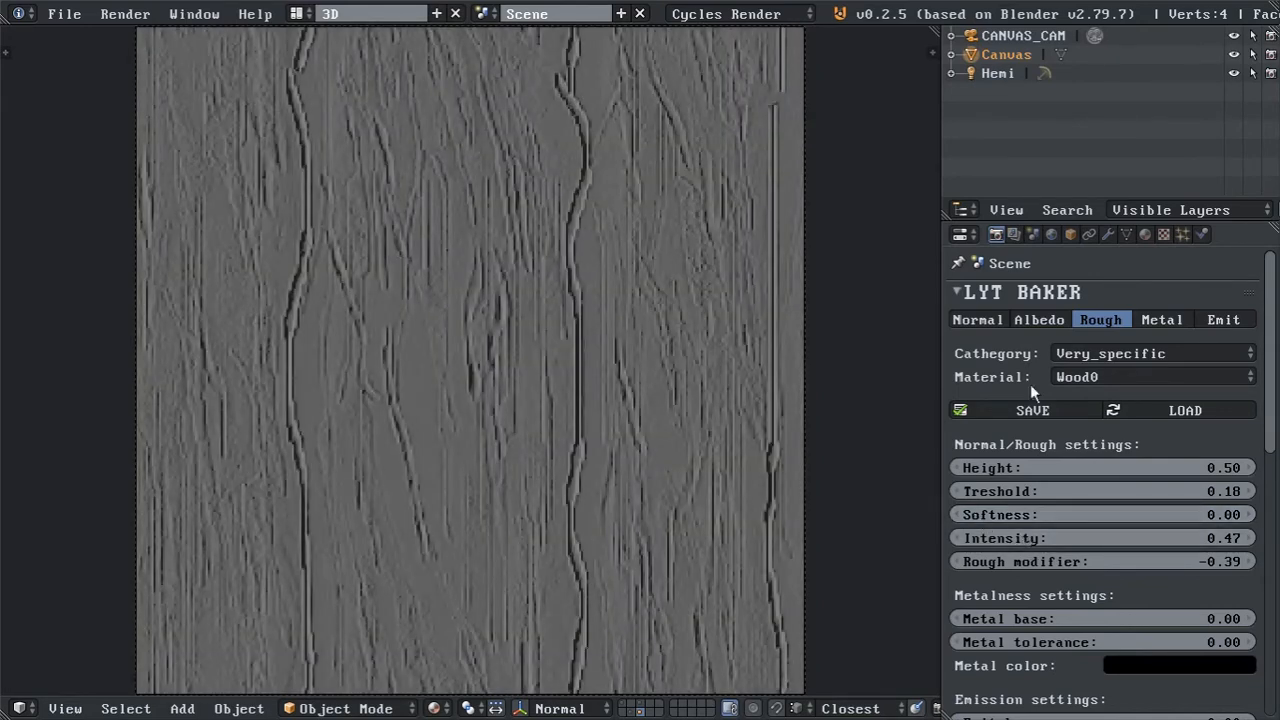
Show the normal preview, try Intensity values of 2.00 and 0.1, and set the Intensity to 0.2.
{"action": "left_click", "coordinate": [972, 320]}
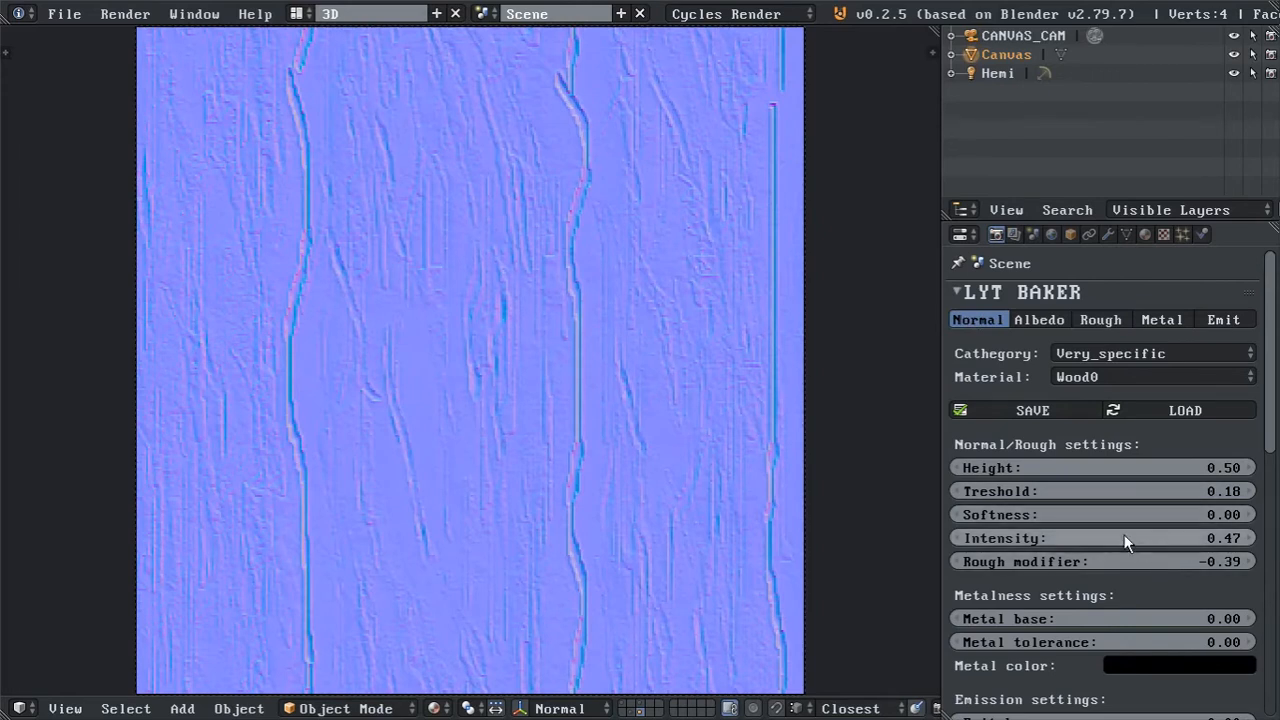
{"action": "left_click_drag", "start_coordinate": [1120, 538], "coordinate": [1250, 538]}
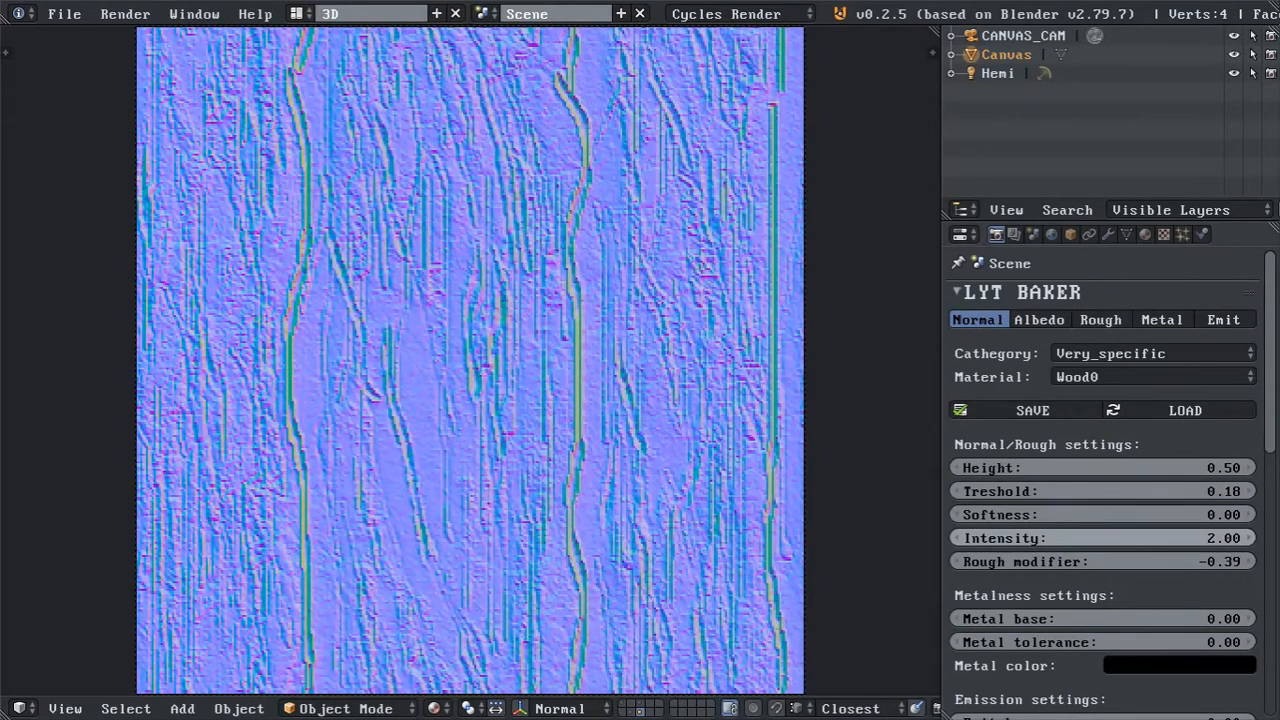
{"action": "left_click", "coordinate": [1113, 538]}
{"action": "type", "text": "0.1"}
{"action": "key", "text": "Return"}
{"action": "left_click", "coordinate": [1113, 538]}
{"action": "type", "text": "0.2"}
{"action": "key", "text": "Return"}
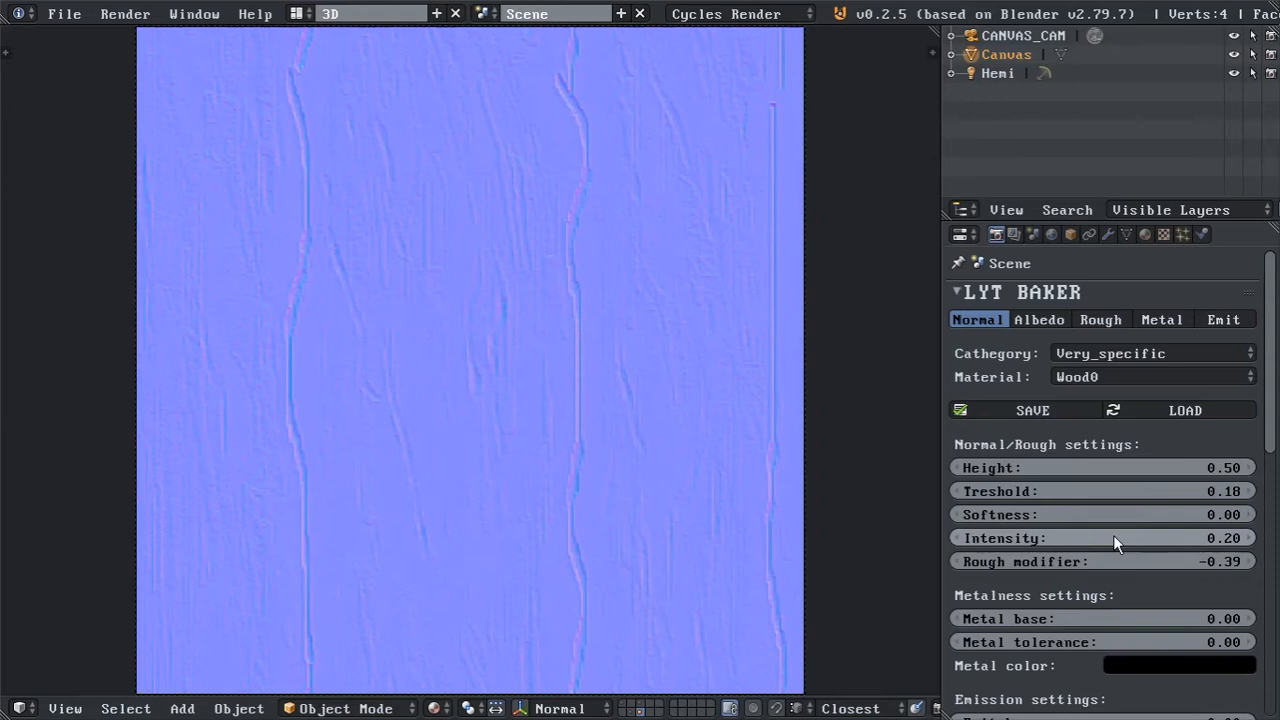
Show the roughness preview and review the Rough modifier along with the metalness and emission settings.
{"action": "left_click", "coordinate": [1095, 322]}
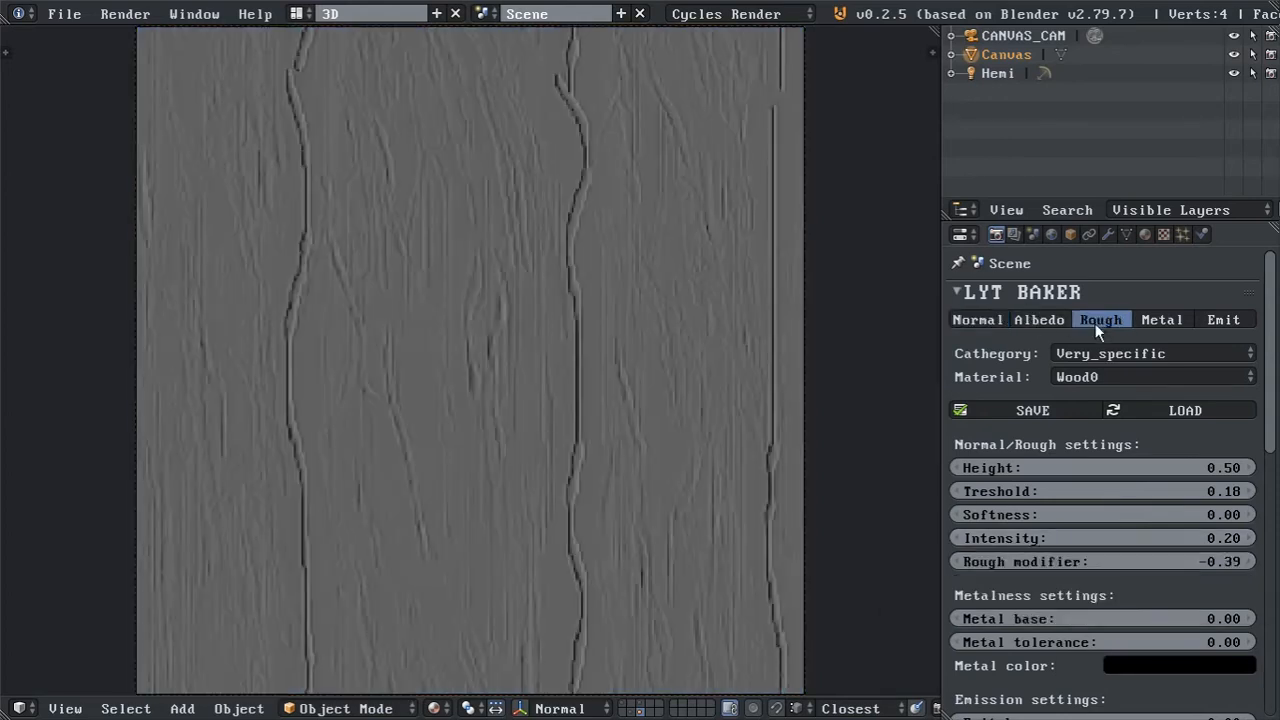
{"action": "mouse_move", "coordinate": [1103, 562]}
{"action": "left_mouse_down"}
{"action": "mouse_move", "coordinate": [1220, 562]}
{"action": "mouse_move", "coordinate": [1052, 562]}
{"action": "mouse_move", "coordinate": [1219, 562]}
{"action": "mouse_move", "coordinate": [1090, 560]}
{"action": "left_mouse_up"}
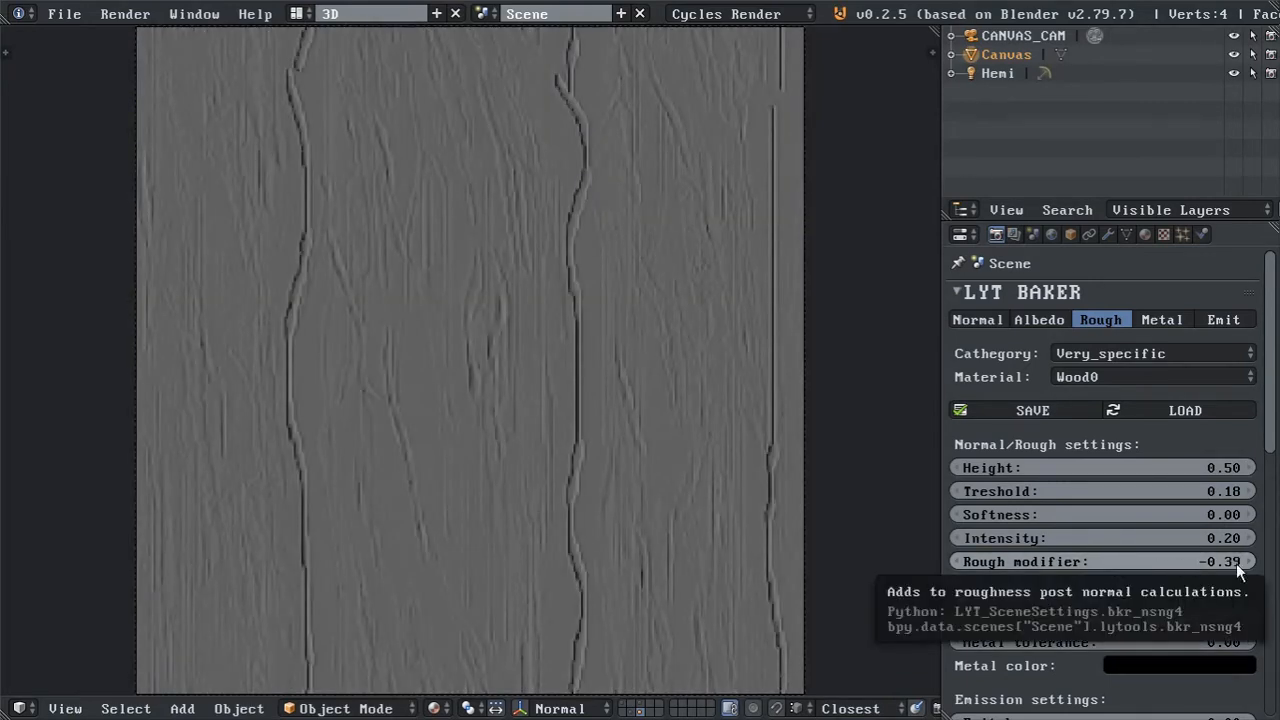
{"action": "scroll", "coordinate": [1236, 563], "scroll_direction": "down", "scroll_amount": 3}
{"action": "scroll", "coordinate": [1198, 486], "scroll_direction": "down", "scroll_amount": 2}
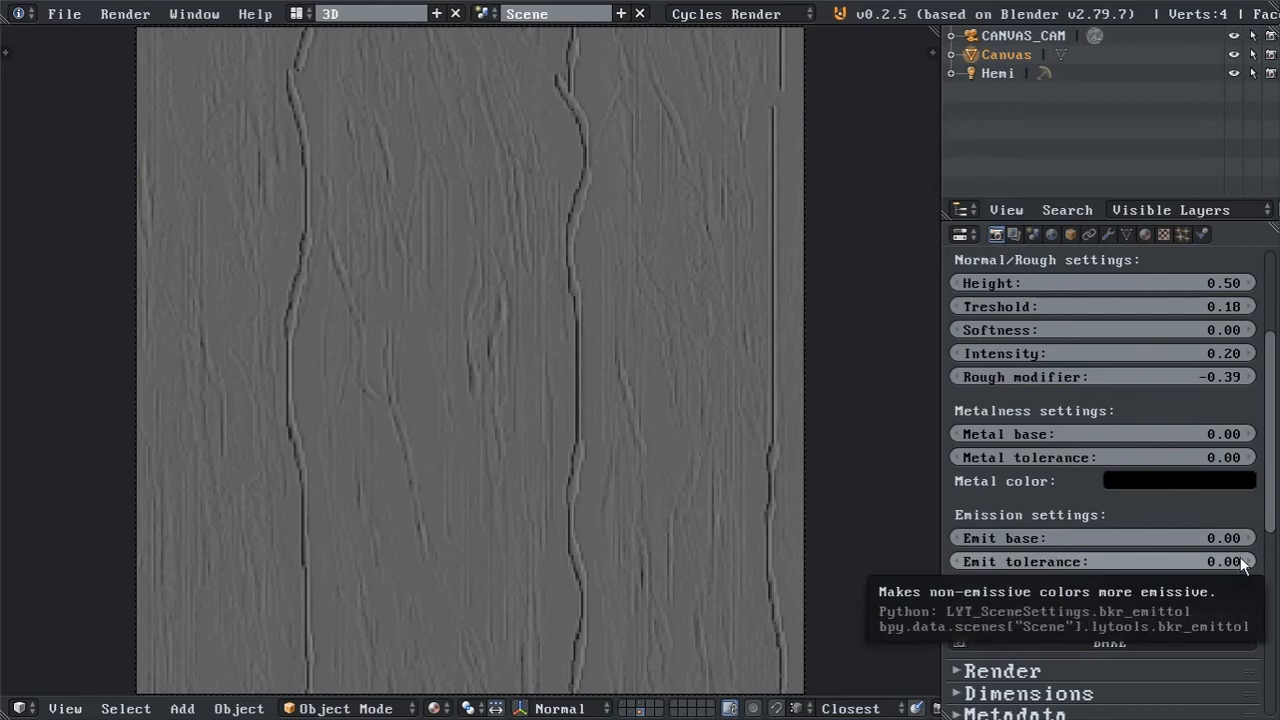
{"action": "scroll", "coordinate": [1222, 567], "scroll_direction": "up", "scroll_amount": 5}
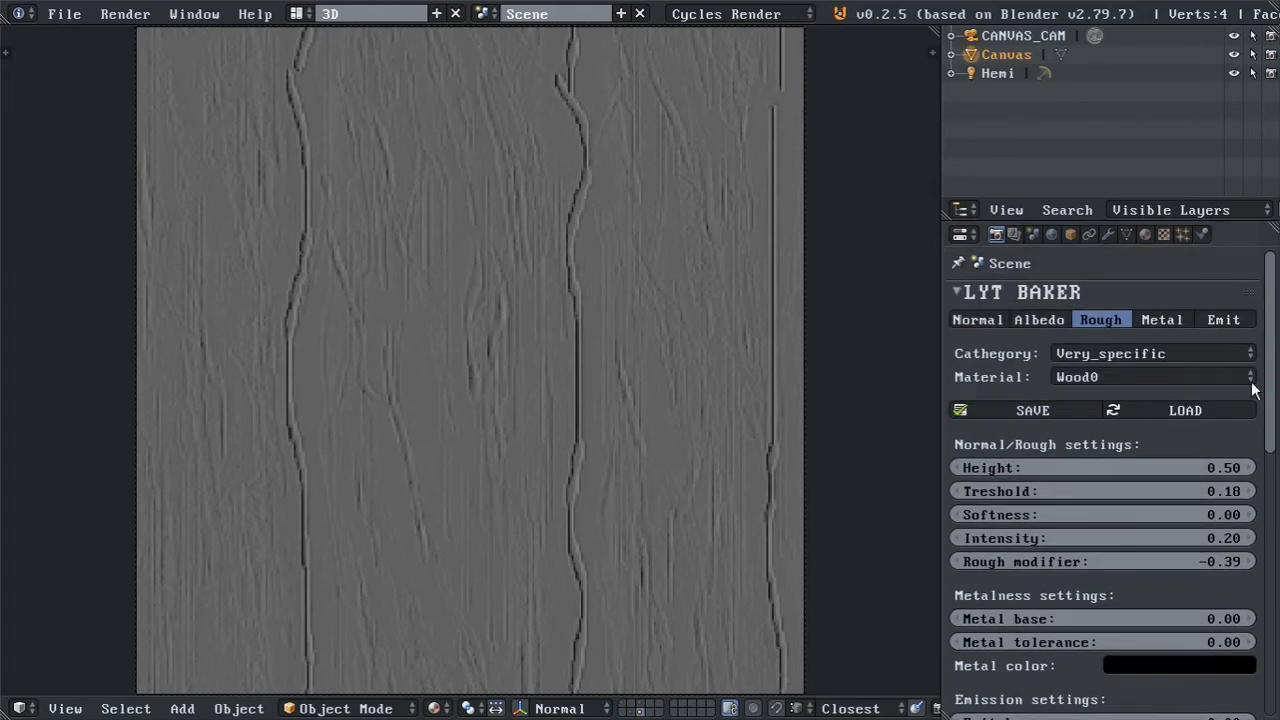
Show the albedo preview and sample a brown from the wood texture as the Metal color.
{"action": "left_click", "coordinate": [1016, 320]}
{"action": "scroll", "coordinate": [1231, 495], "scroll_direction": "down", "scroll_amount": 5}
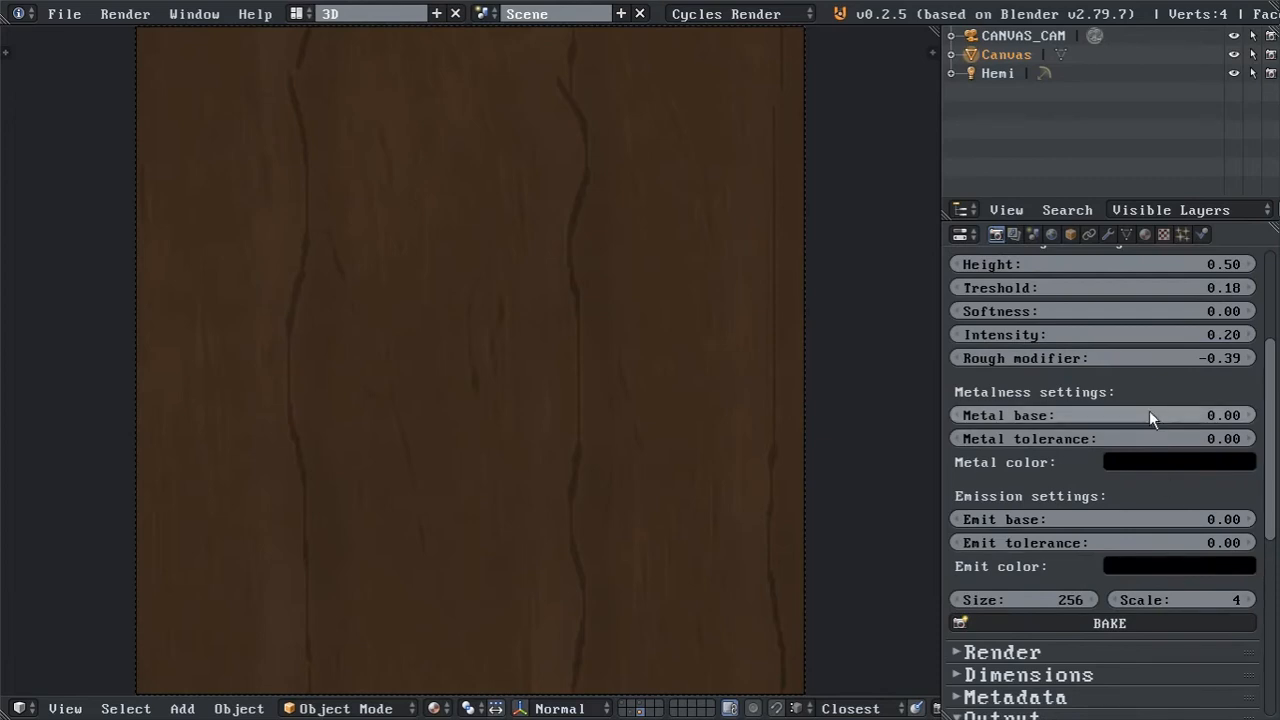
{"action": "left_click", "coordinate": [1196, 464]}
{"action": "left_click", "coordinate": [1240, 371]}
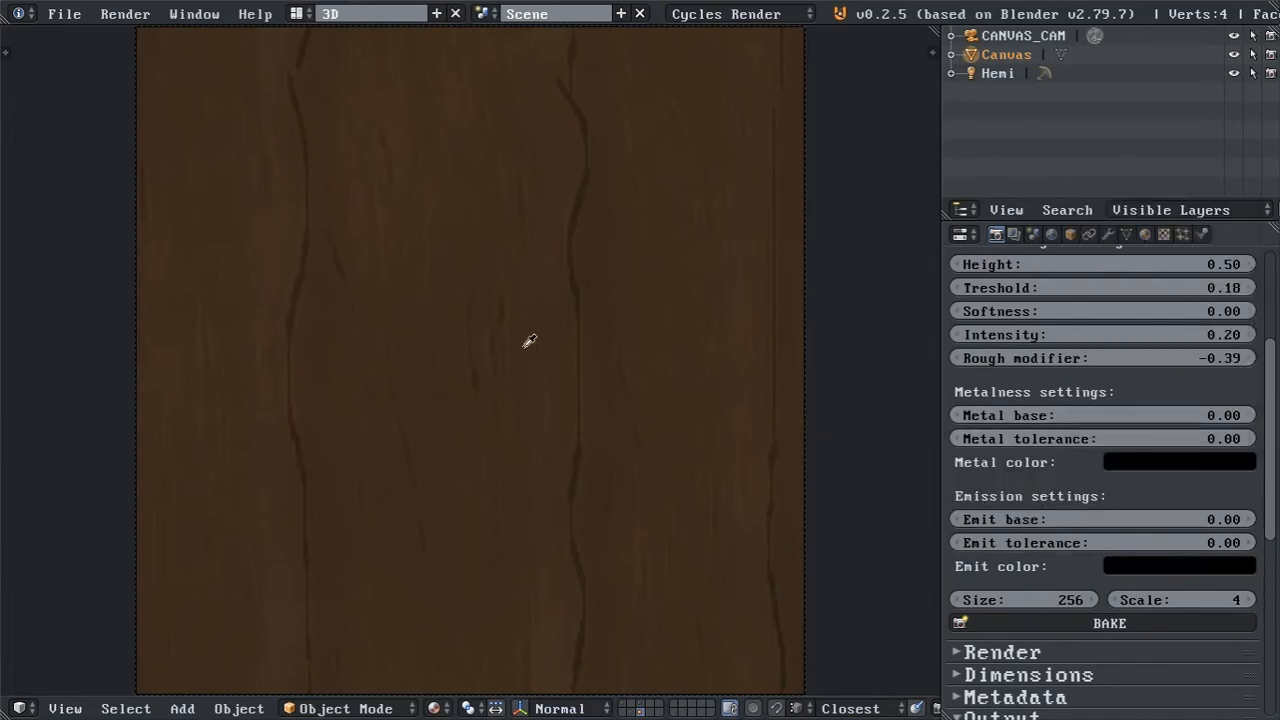
{"action": "left_click", "coordinate": [362, 258]}
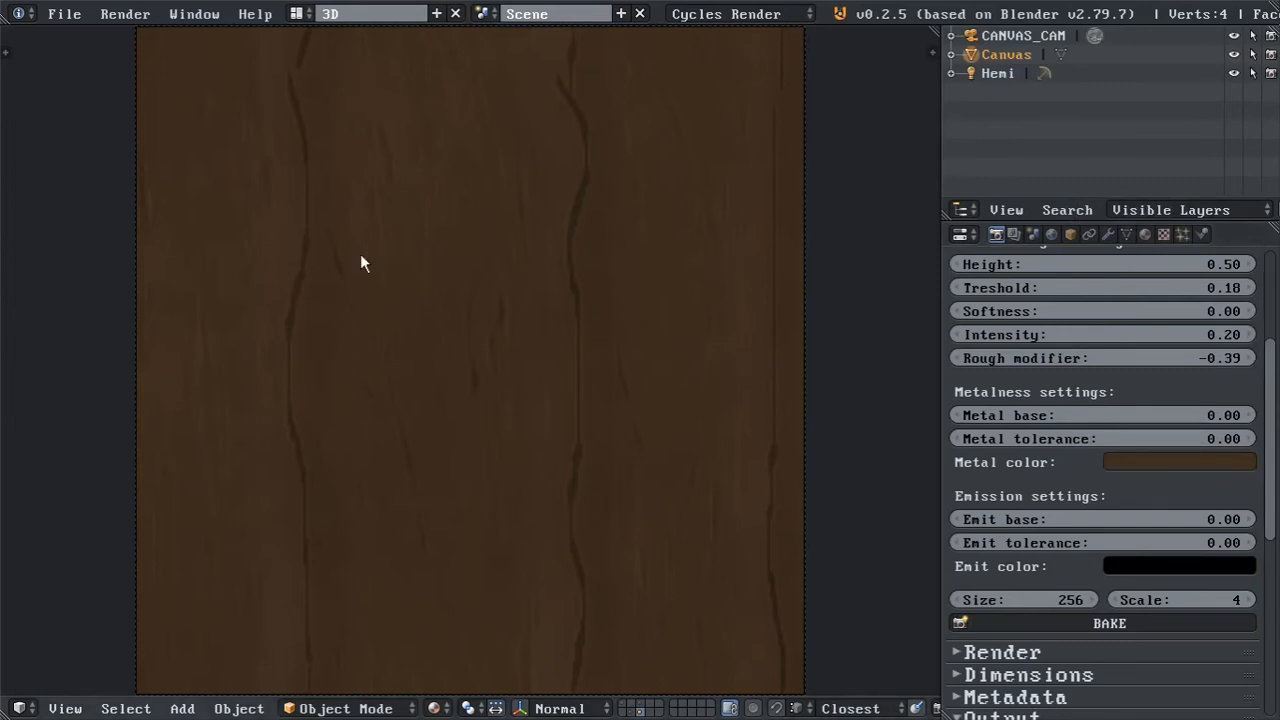
Show the metalness preview and set the Metal base to 0.24.
{"action": "scroll", "coordinate": [1176, 307], "scroll_direction": "up", "scroll_amount": 5}
{"action": "left_click", "coordinate": [1176, 289]}
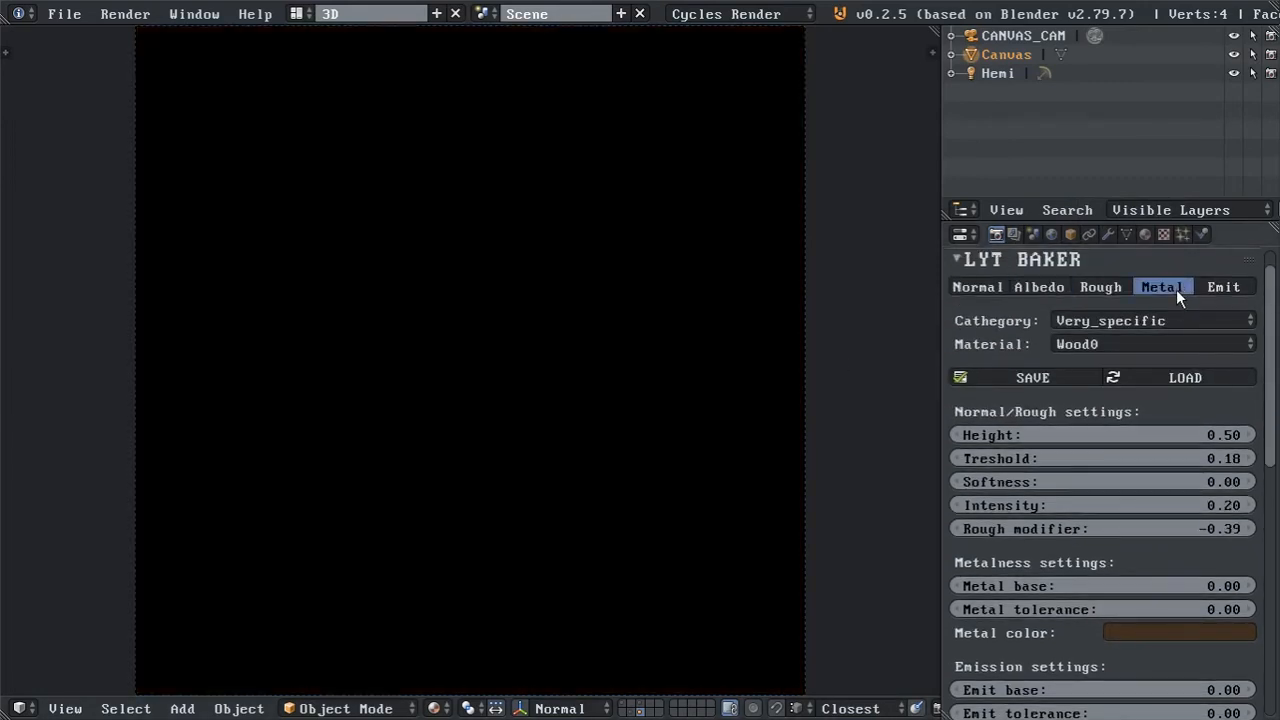
{"action": "scroll", "coordinate": [1135, 430], "scroll_direction": "down", "scroll_amount": 4}
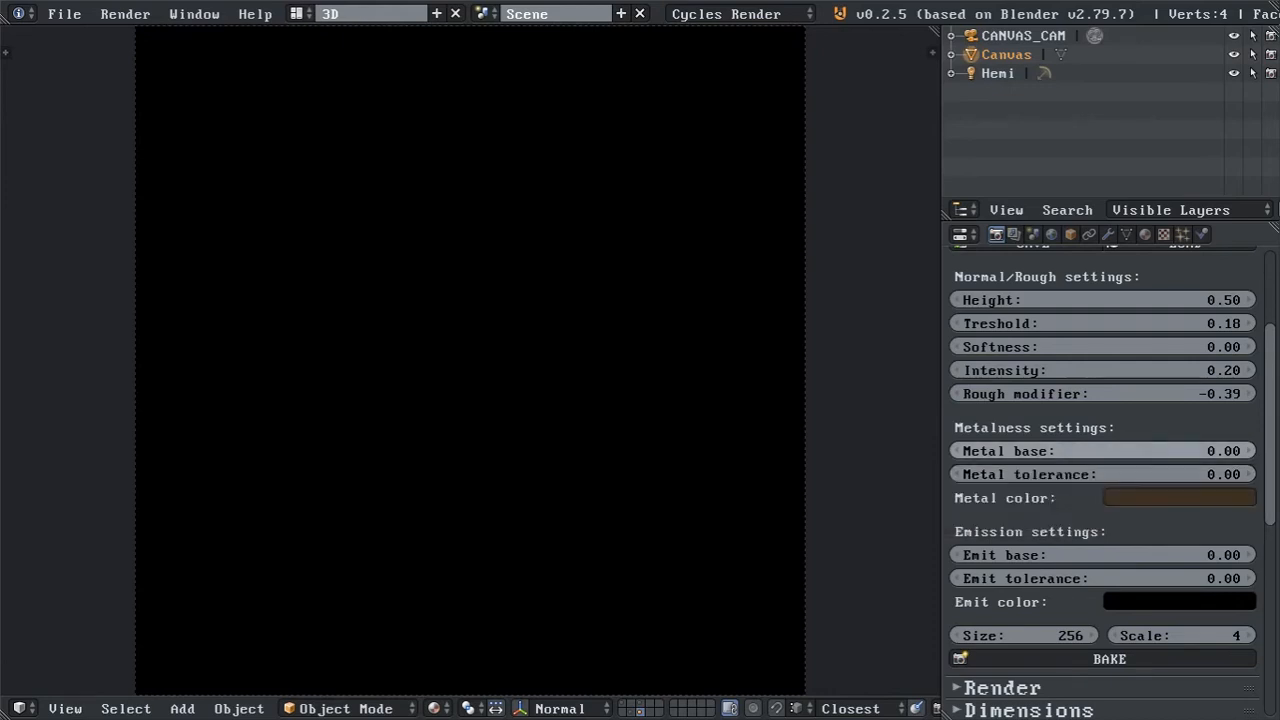
{"action": "left_click_drag", "start_coordinate": [1150, 451], "coordinate": [1200, 451]}
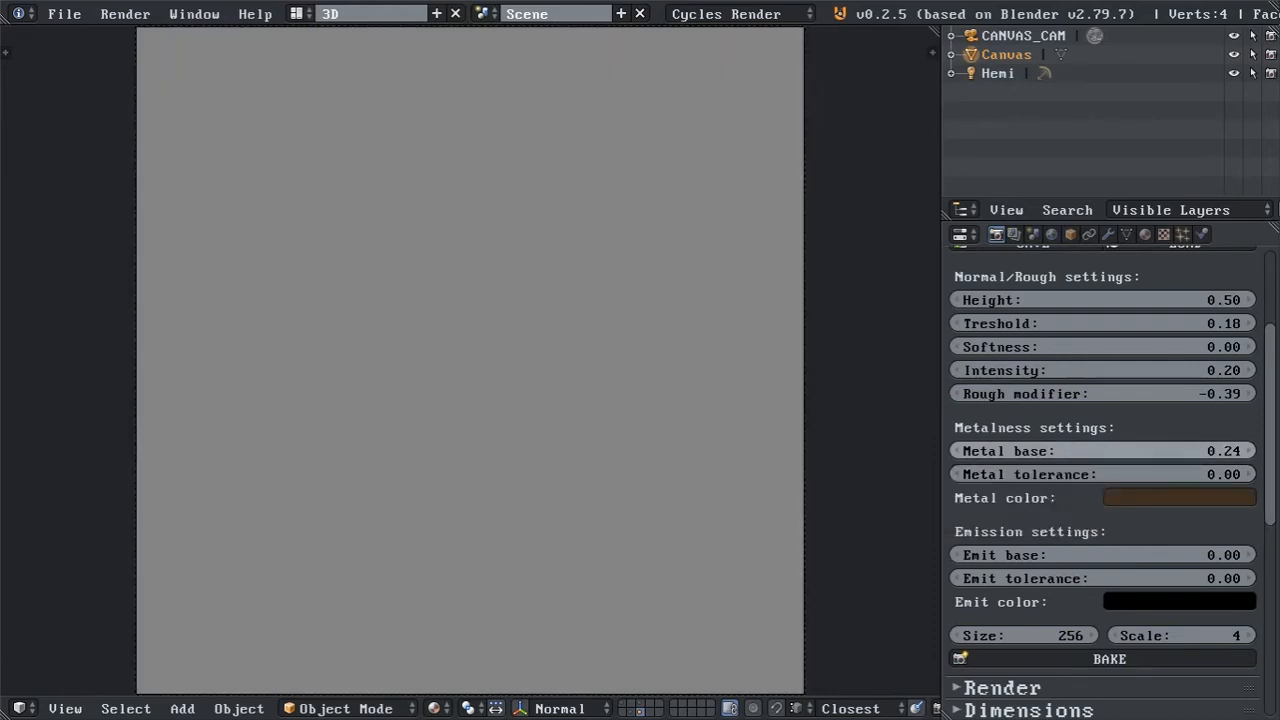
{"action": "left_click", "coordinate": [1177, 500]}
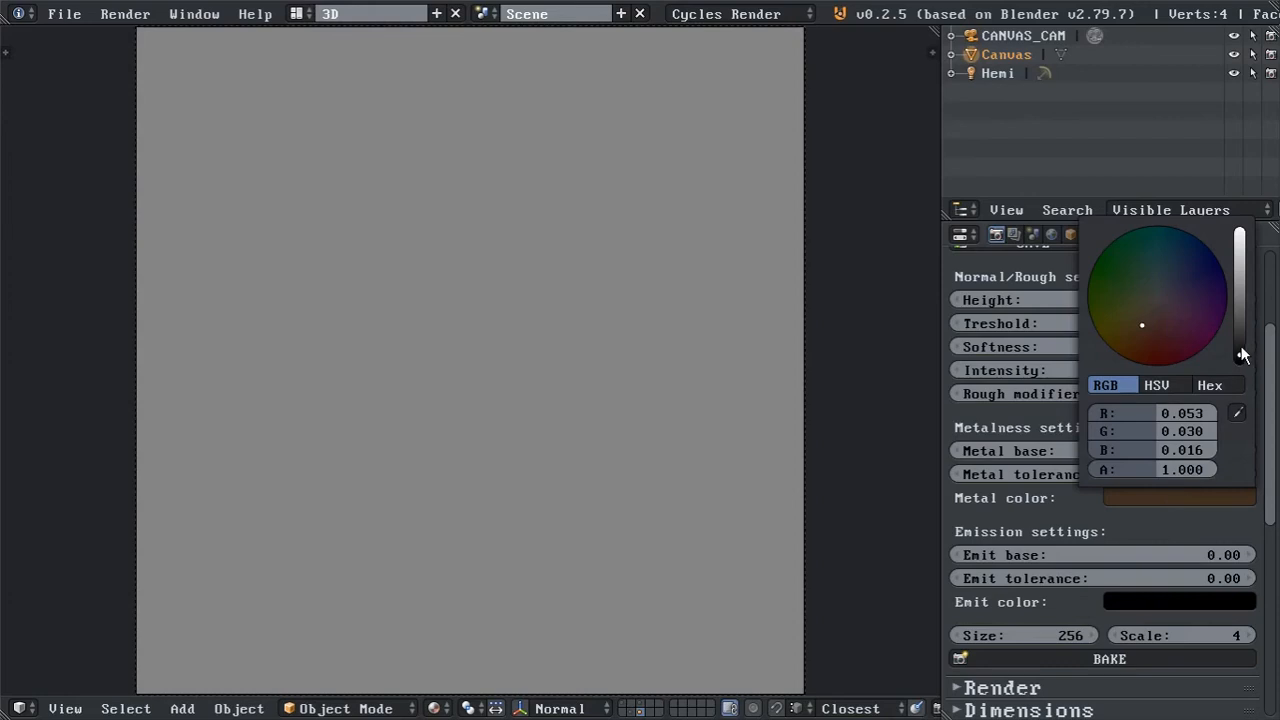
{"action": "left_click_drag", "start_coordinate": [1242, 356], "coordinate": [1245, 314]}
{"action": "right_click", "coordinate": [1245, 314]}
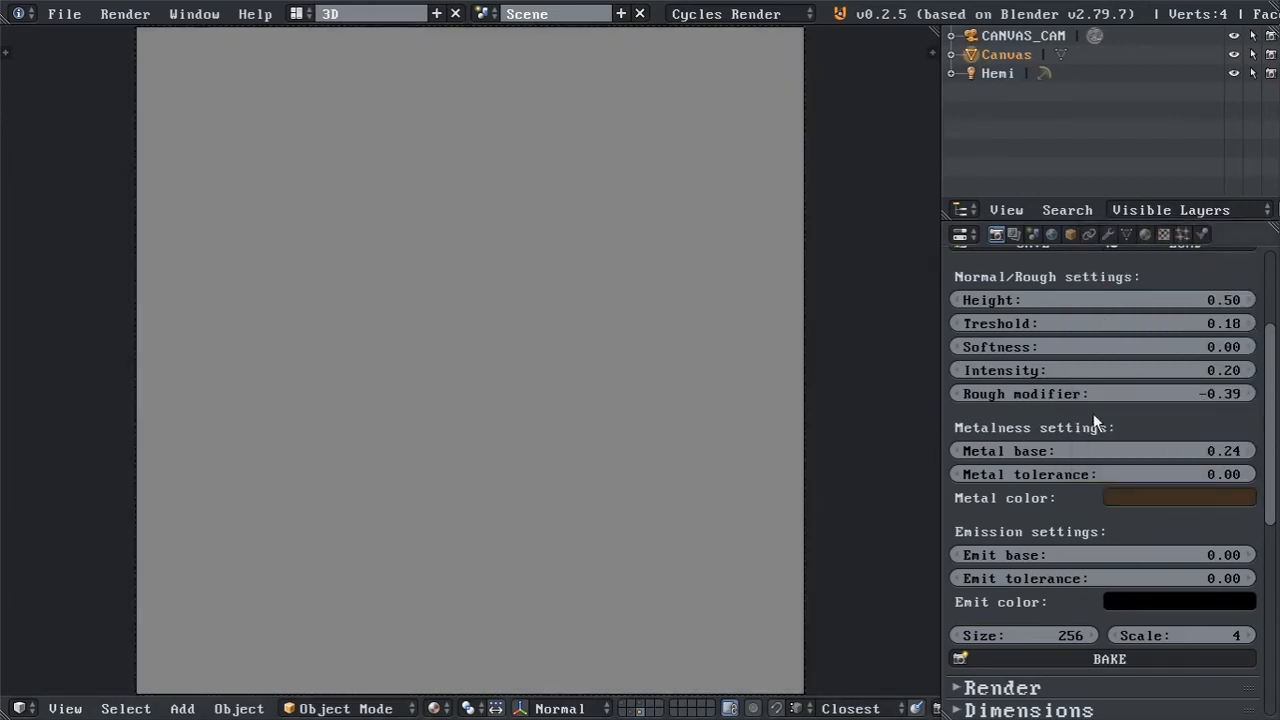
Raise the Metal base to 0.87 and brighten the Metal color to a lighter brown.
{"action": "left_click_drag", "start_coordinate": [1103, 451], "coordinate": [1237, 451]}
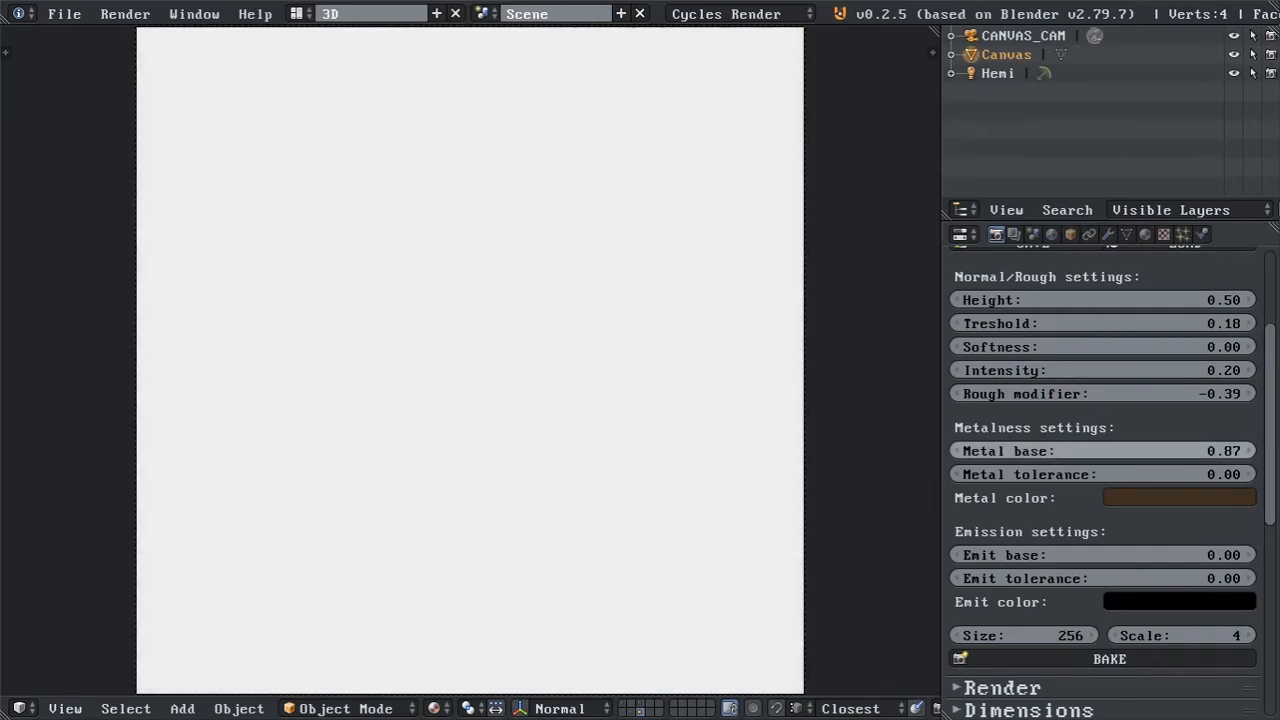
{"action": "left_click", "coordinate": [1231, 498]}
{"action": "left_click_drag", "start_coordinate": [1238, 350], "coordinate": [1238, 304]}
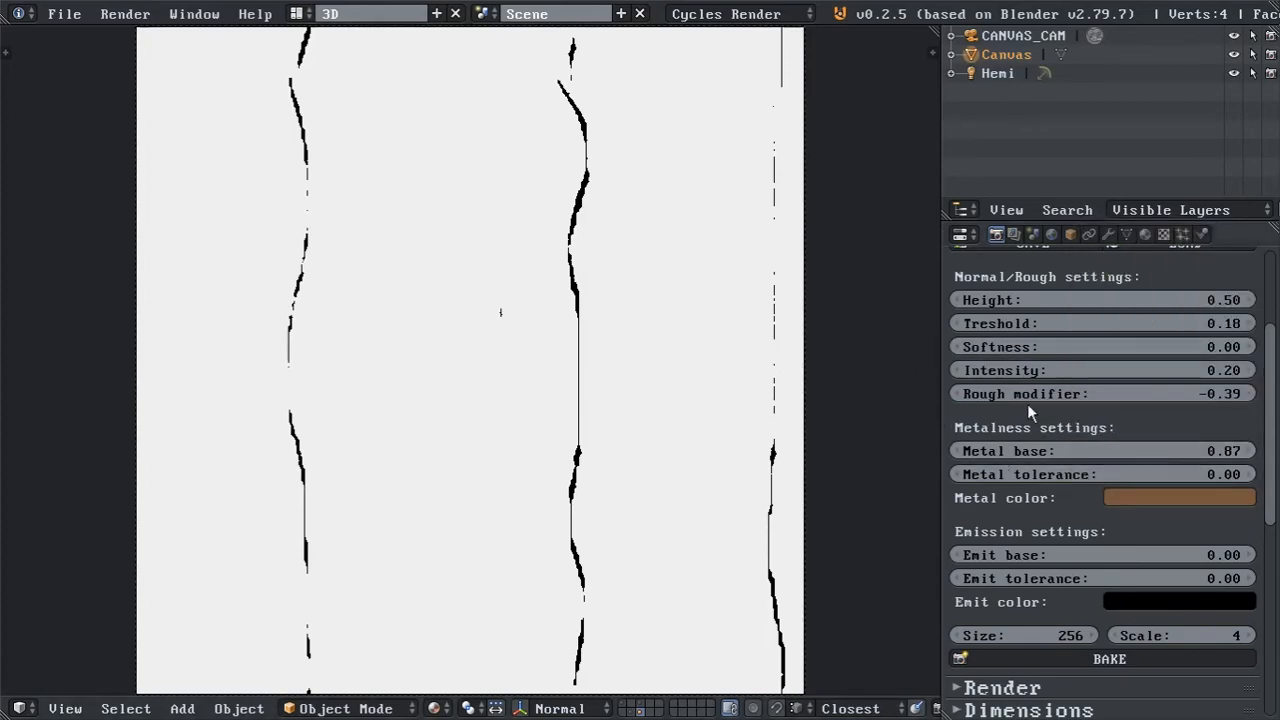
Try different Metal tolerance values and return the tolerance to 0.00.
{"action": "mouse_move", "coordinate": [1174, 467]}
{"action": "left_mouse_down"}
{"action": "mouse_move", "coordinate": [1215, 467]}
{"action": "mouse_move", "coordinate": [1146, 467]}
{"action": "left_mouse_up"}
{"action": "left_click_drag", "start_coordinate": [1208, 474], "coordinate": [1216, 474]}
{"action": "left_click", "coordinate": [953, 475]}
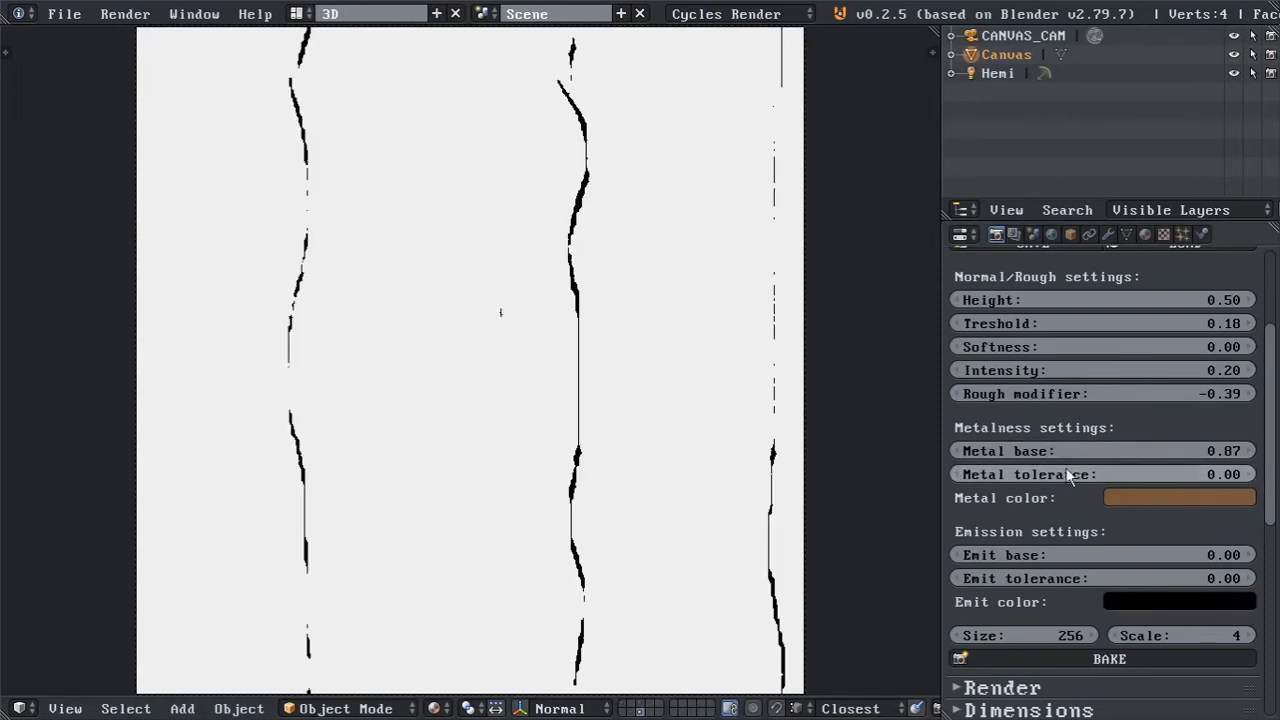
Compare the albedo preview with the metalness preview of the Wood0 material.
{"action": "scroll", "coordinate": [1277, 428], "scroll_direction": "up", "scroll_amount": 2}
{"action": "left_click", "coordinate": [1038, 294]}
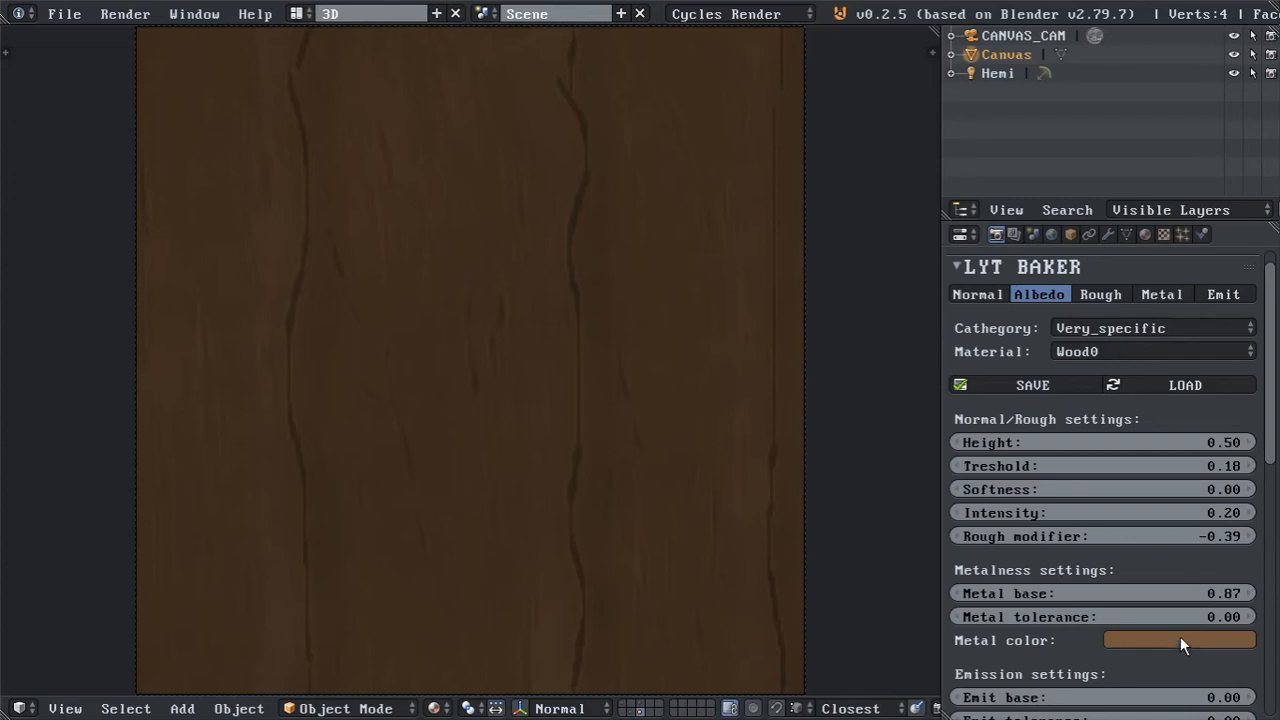
{"action": "left_click", "coordinate": [1160, 296]}
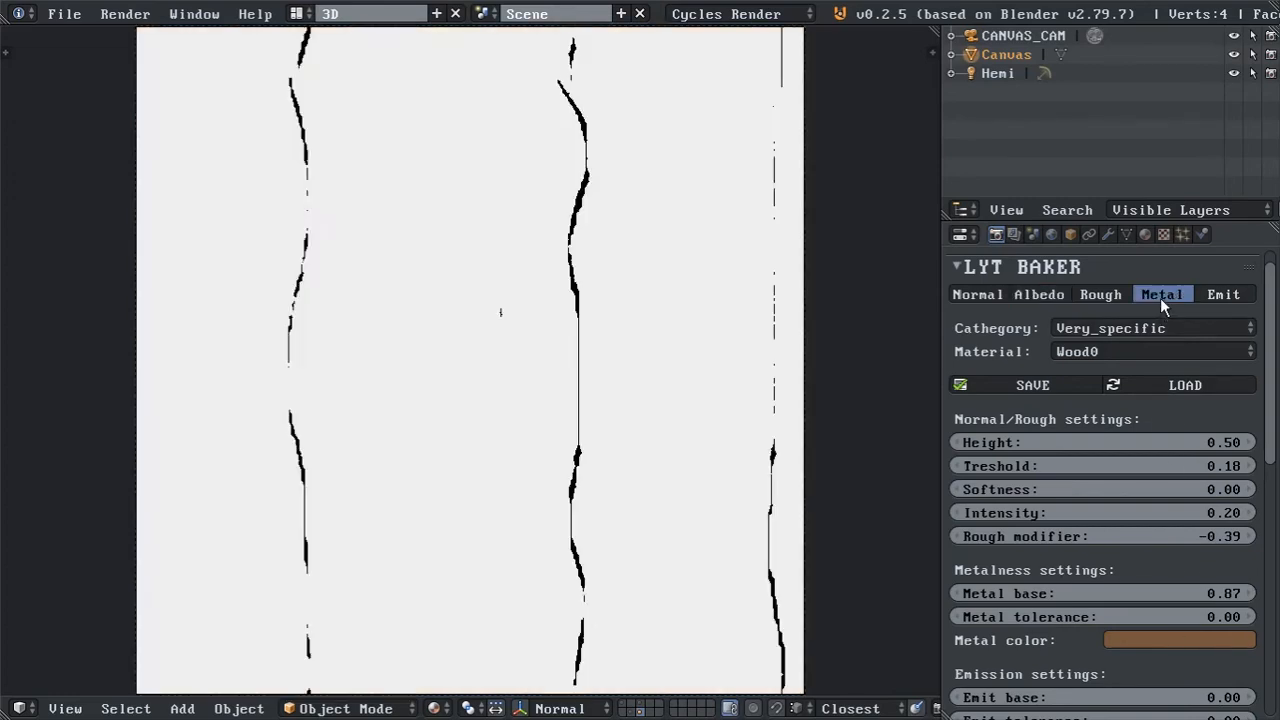
Switch the Metal color to HSV and try Values of 0.35, 0.4 and 0.45.
{"action": "left_click", "coordinate": [1167, 640]}
{"action": "left_click", "coordinate": [1163, 529]}
{"action": "left_click", "coordinate": [1166, 592]}
{"action": "type", "text": ".35"}
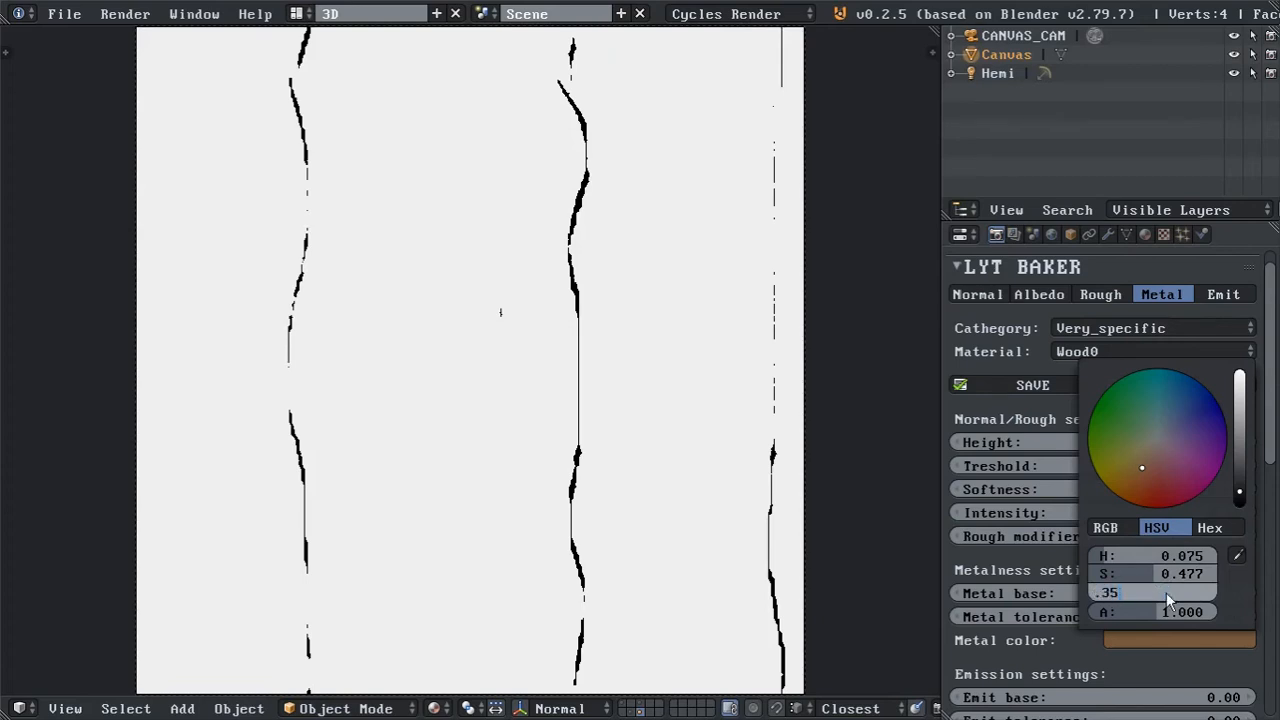
{"action": "key", "text": "Return"}
{"action": "left_click", "coordinate": [1166, 592]}
{"action": "type", "text": ".4"}
{"action": "key", "text": "Return"}
{"action": "left_click", "coordinate": [1166, 592]}
{"action": "type", "text": ".45"}
{"action": "key", "text": "Return"}
Set the Metal color's Value to 0.46 and raise it slightly further.
{"action": "left_click", "coordinate": [1166, 592]}
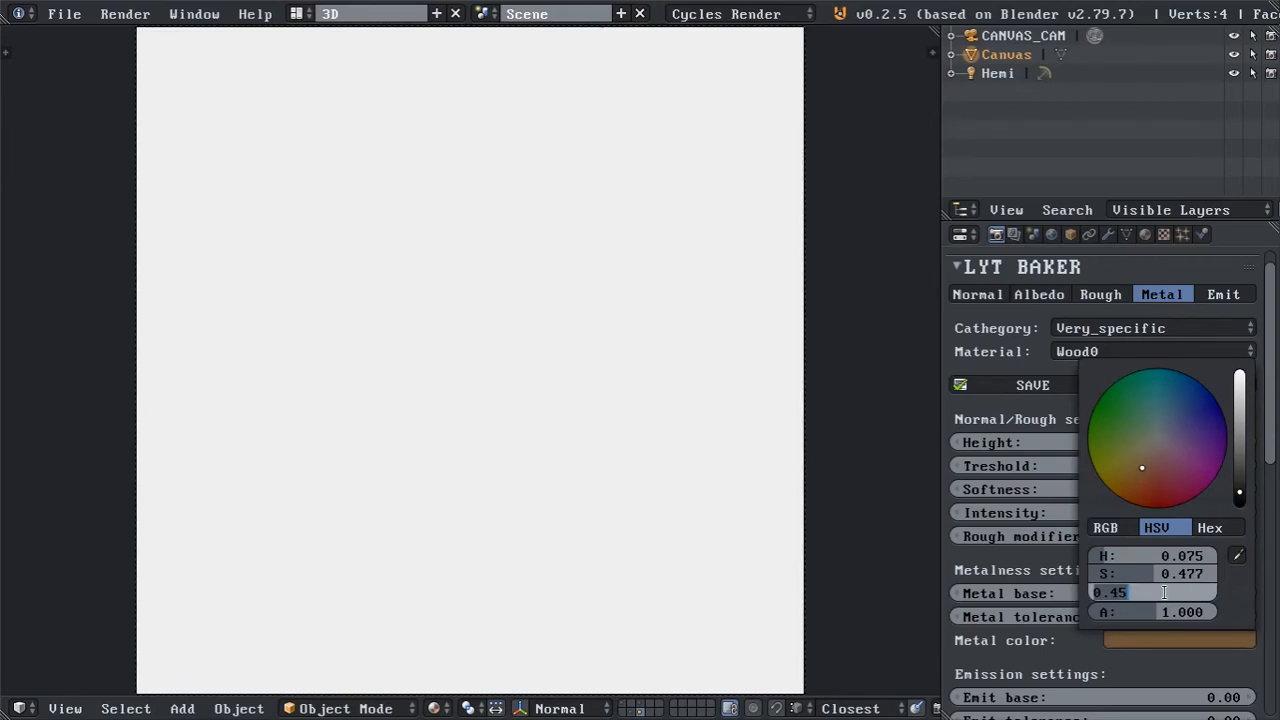
{"action": "type", "text": ".46"}
{"action": "key", "text": "Return"}
{"action": "mouse_move", "coordinate": [1166, 592]}
{"action": "left_mouse_down"}
{"action": "mouse_move", "coordinate": [1189, 592]}
{"action": "mouse_move", "coordinate": [1172, 592]}
{"action": "left_mouse_up"}
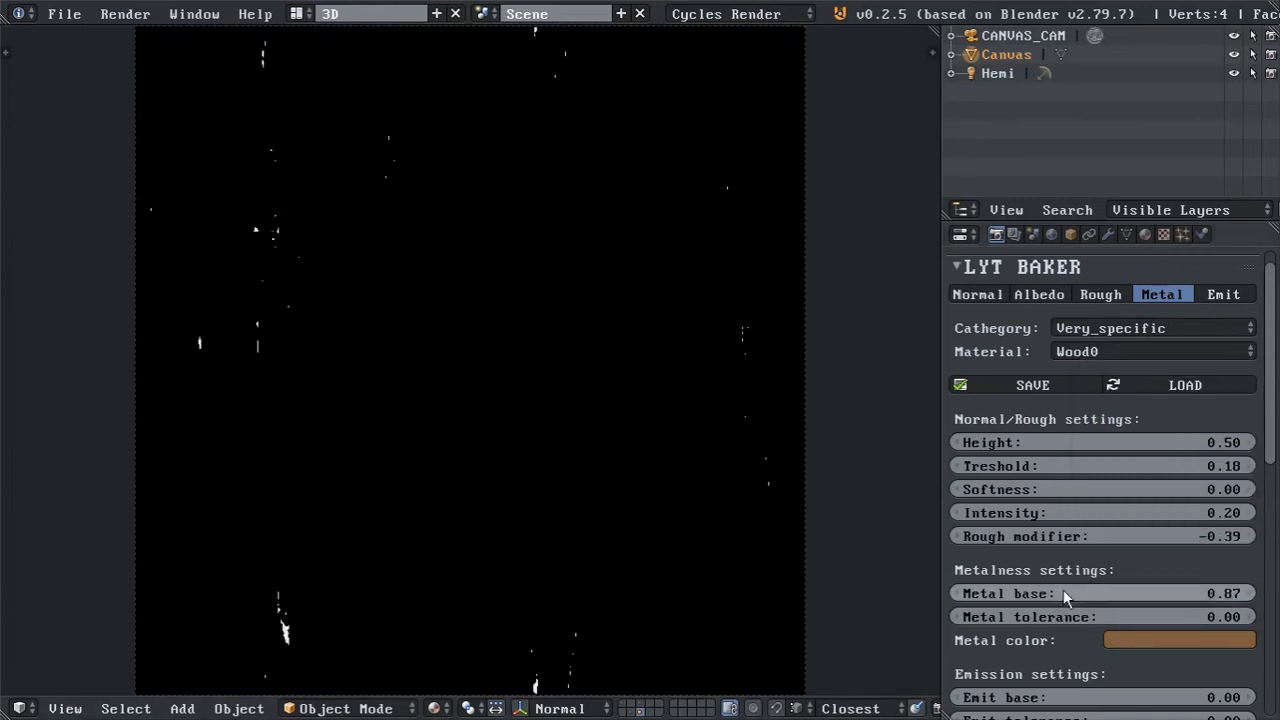
Set the Metal tolerance to 0.02.
{"action": "mouse_move", "coordinate": [1066, 593]}
{"action": "left_mouse_down"}
{"action": "mouse_move", "coordinate": [1108, 593]}
{"action": "mouse_move", "coordinate": [1063, 593]}
{"action": "mouse_move", "coordinate": [1093, 616]}
{"action": "mouse_move", "coordinate": [1076, 616]}
{"action": "left_mouse_up"}
{"action": "left_click", "coordinate": [1078, 615]}
{"action": "key", "text": "Right"}
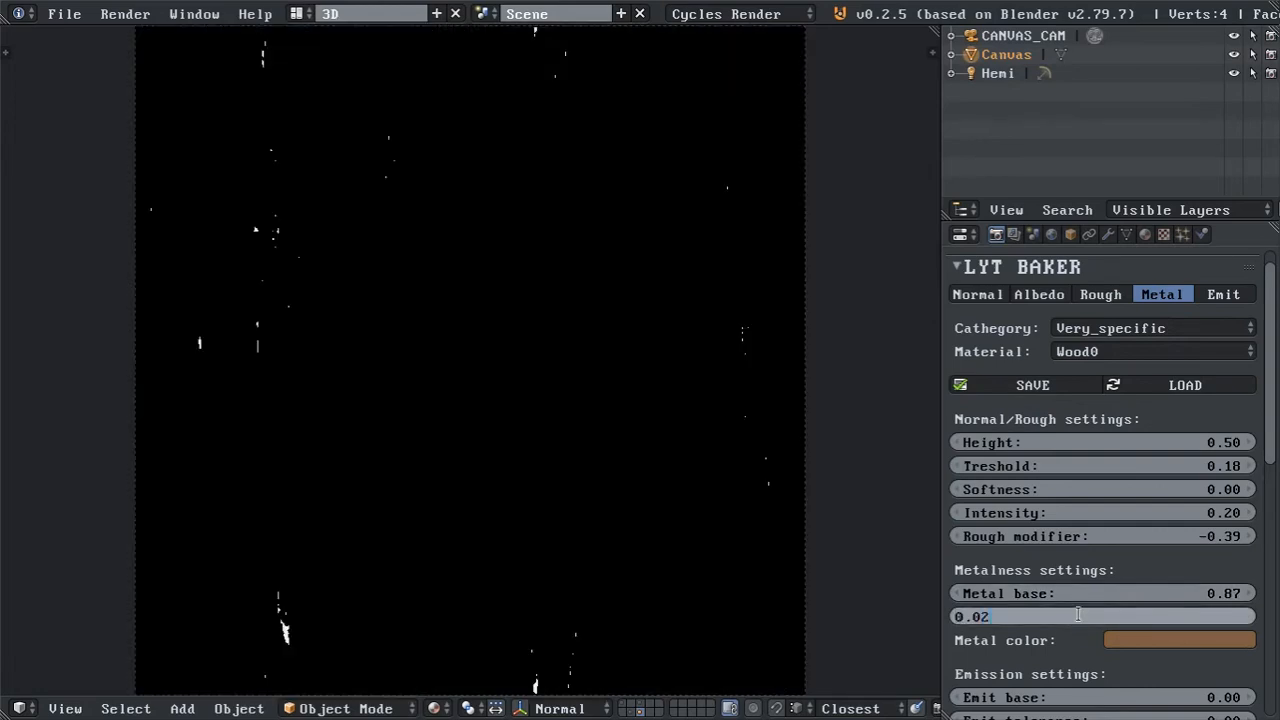
{"action": "type", "text": "2"}
{"action": "key", "text": "Return"}
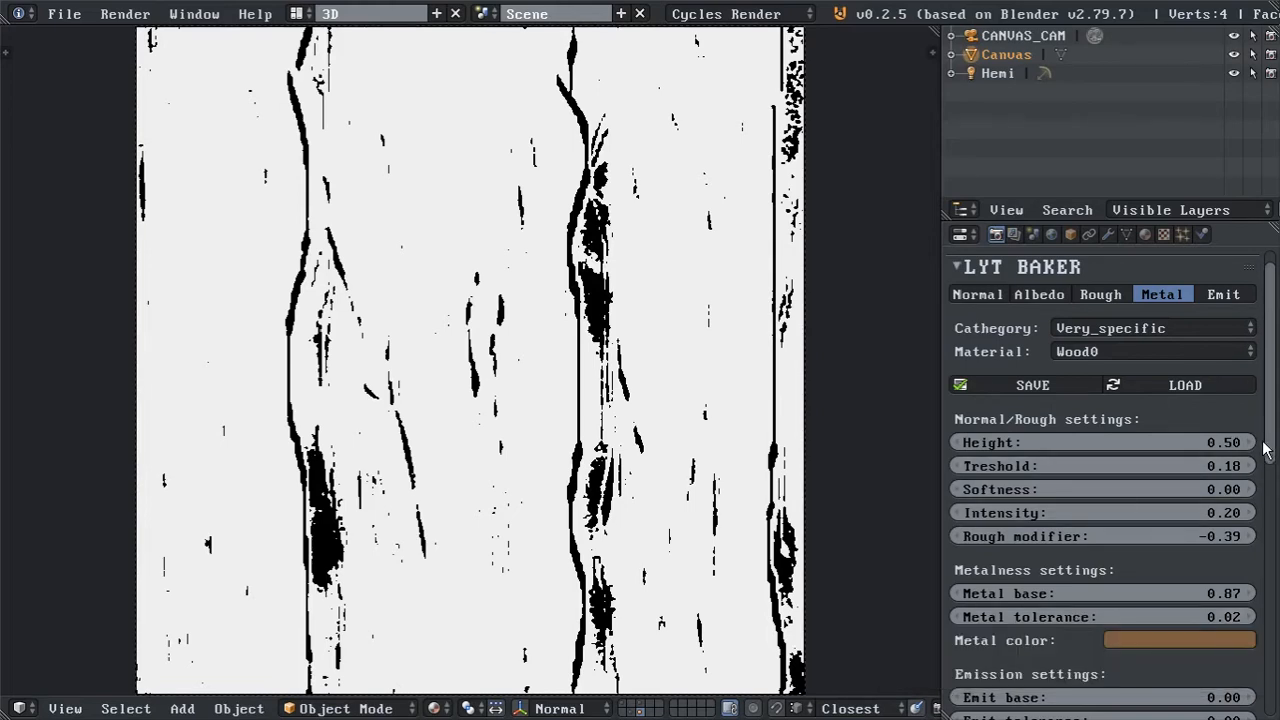
Step the Wood0 preview through the roughness and albedo maps to the normal map.
{"action": "left_click_drag", "start_coordinate": [1271, 428], "coordinate": [1272, 510]}
{"action": "scroll", "coordinate": [1272, 510], "scroll_direction": "up", "scroll_amount": 5}
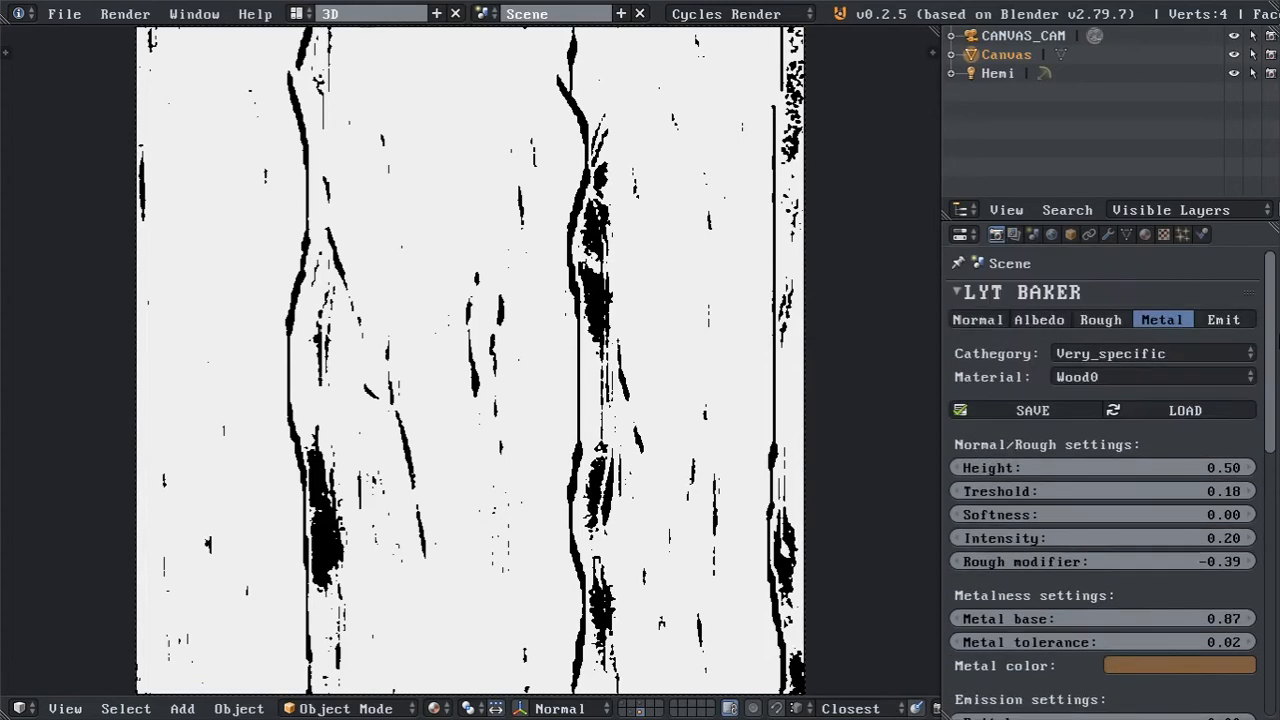
{"action": "left_click", "coordinate": [1080, 318]}
{"action": "left_click", "coordinate": [1017, 321]}
{"action": "left_click", "coordinate": [968, 322]}
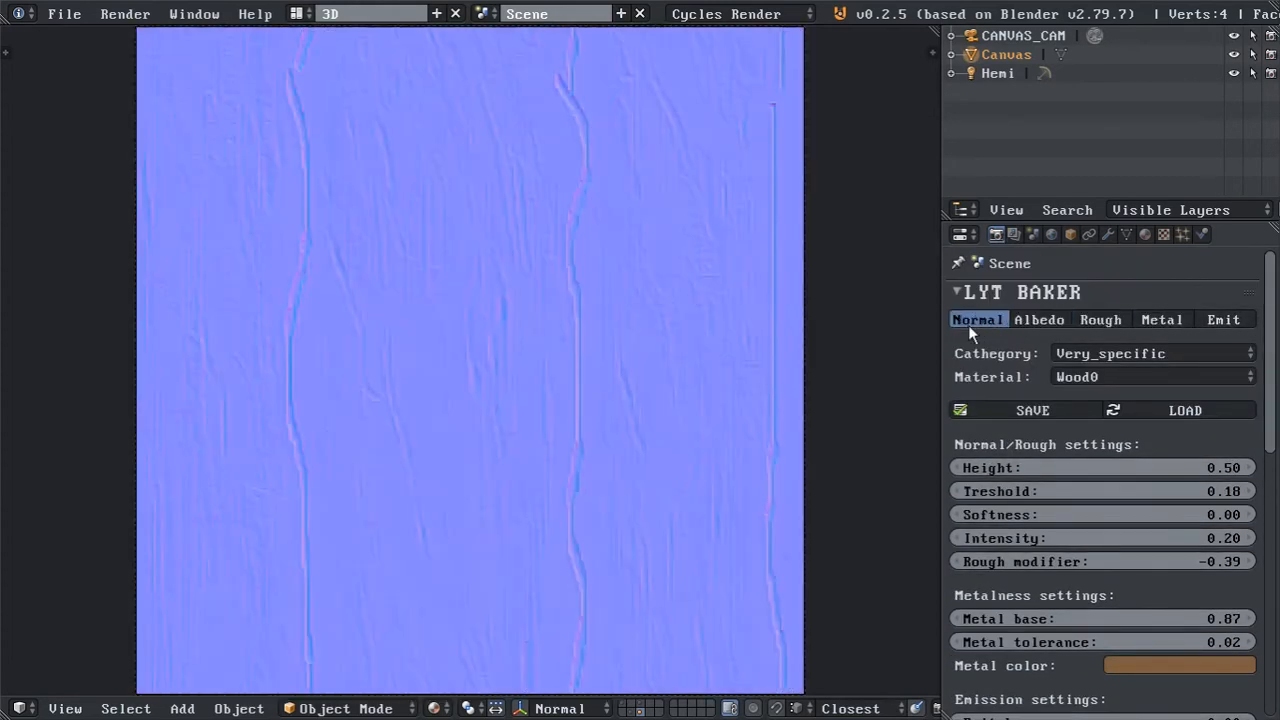
Bake the Wood0 maps at size 256 with scale 4 and open the system console to follow the progress.
{"action": "left_click_drag", "start_coordinate": [1276, 331], "coordinate": [1276, 462]}
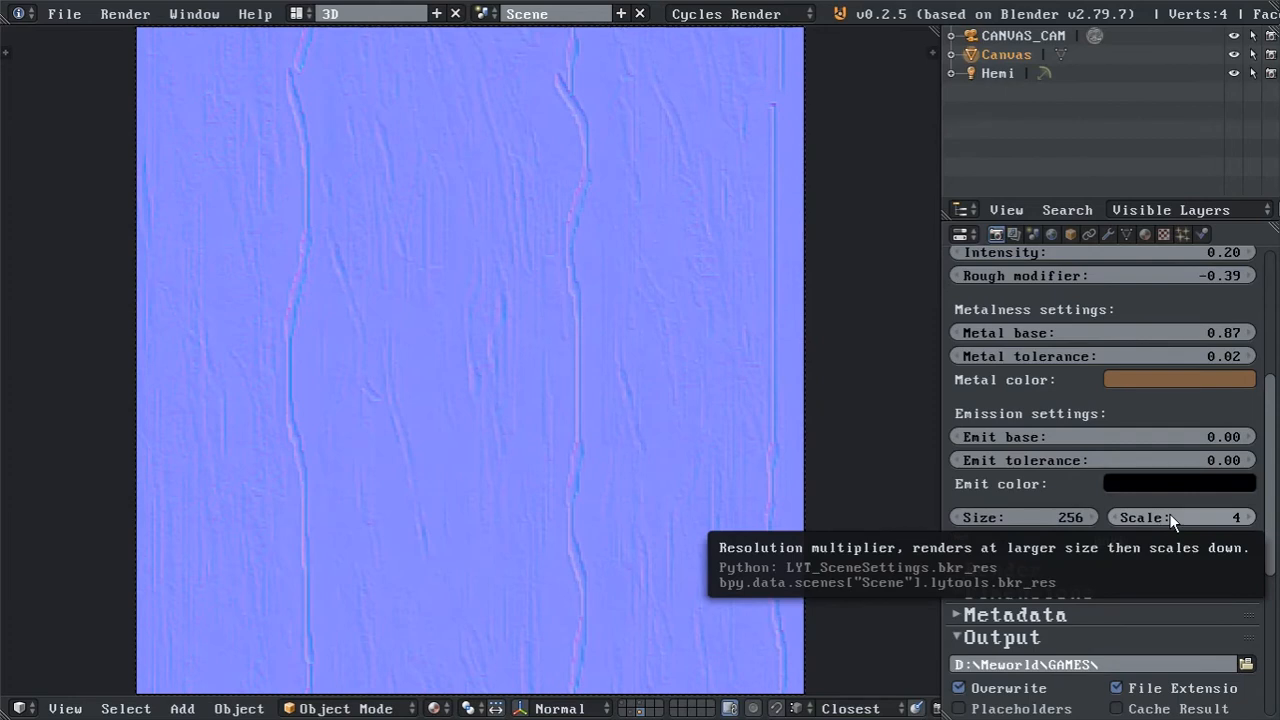
{"action": "scroll", "coordinate": [751, 466], "scroll_direction": "up", "scroll_amount": 5}
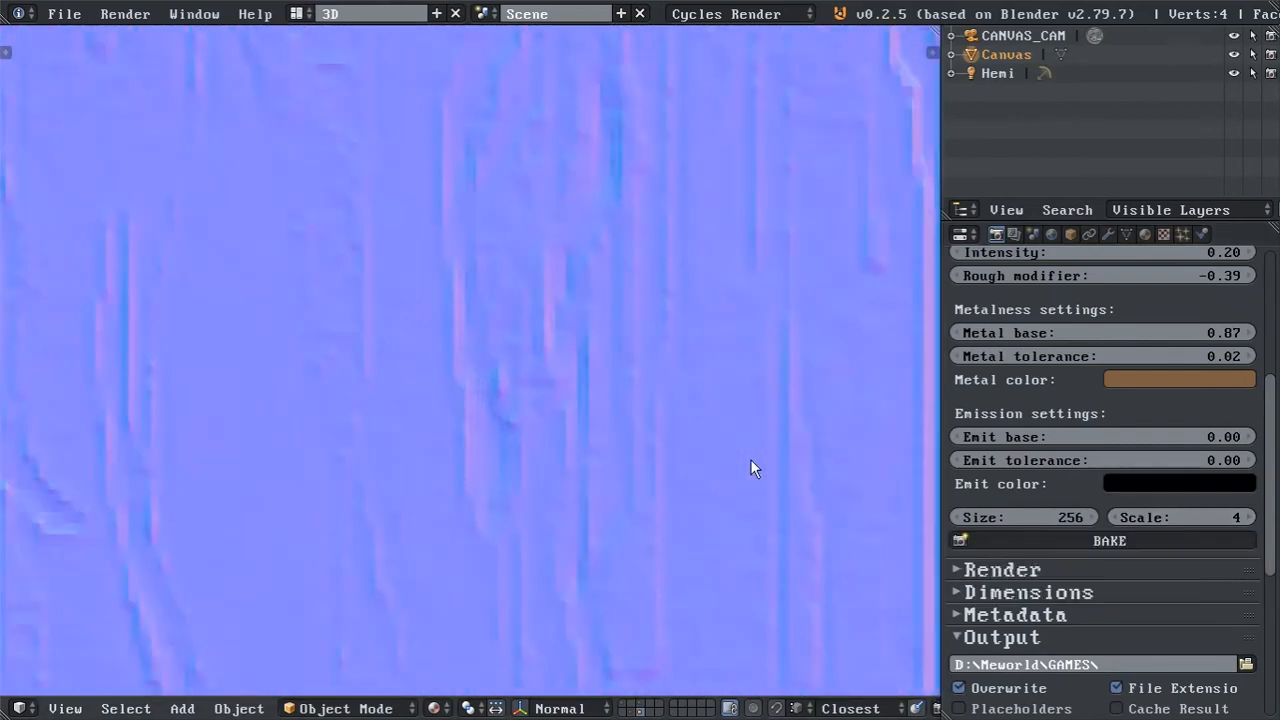
{"action": "scroll", "coordinate": [751, 463], "scroll_direction": "up", "scroll_amount": 2}
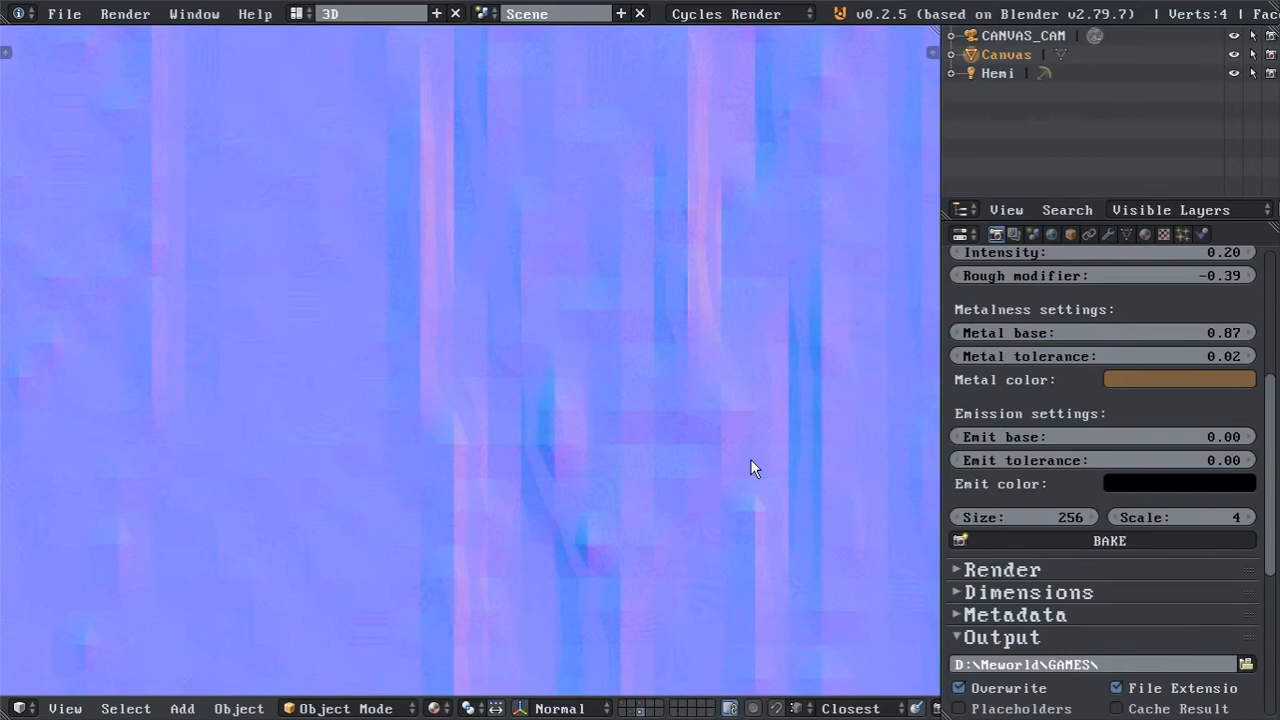
{"action": "scroll", "coordinate": [751, 467], "scroll_direction": "down", "scroll_amount": 7}
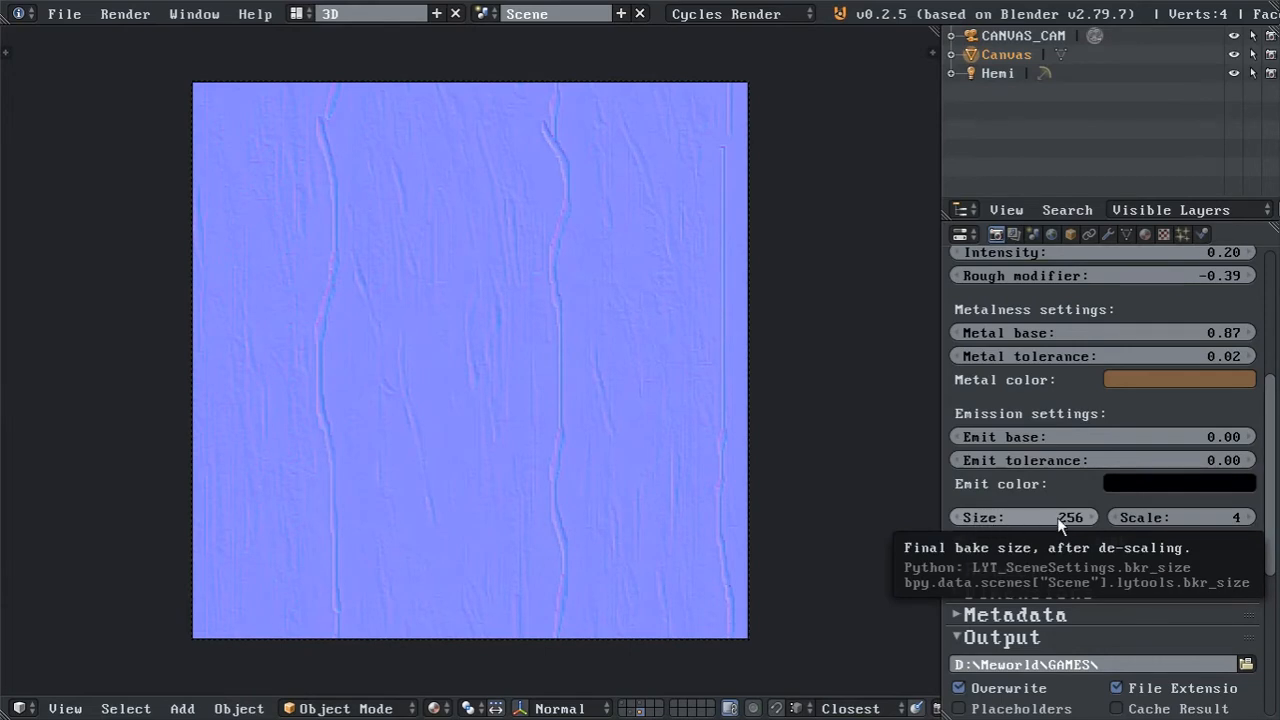
{"action": "scroll", "coordinate": [692, 496], "scroll_direction": "up", "scroll_amount": 8}
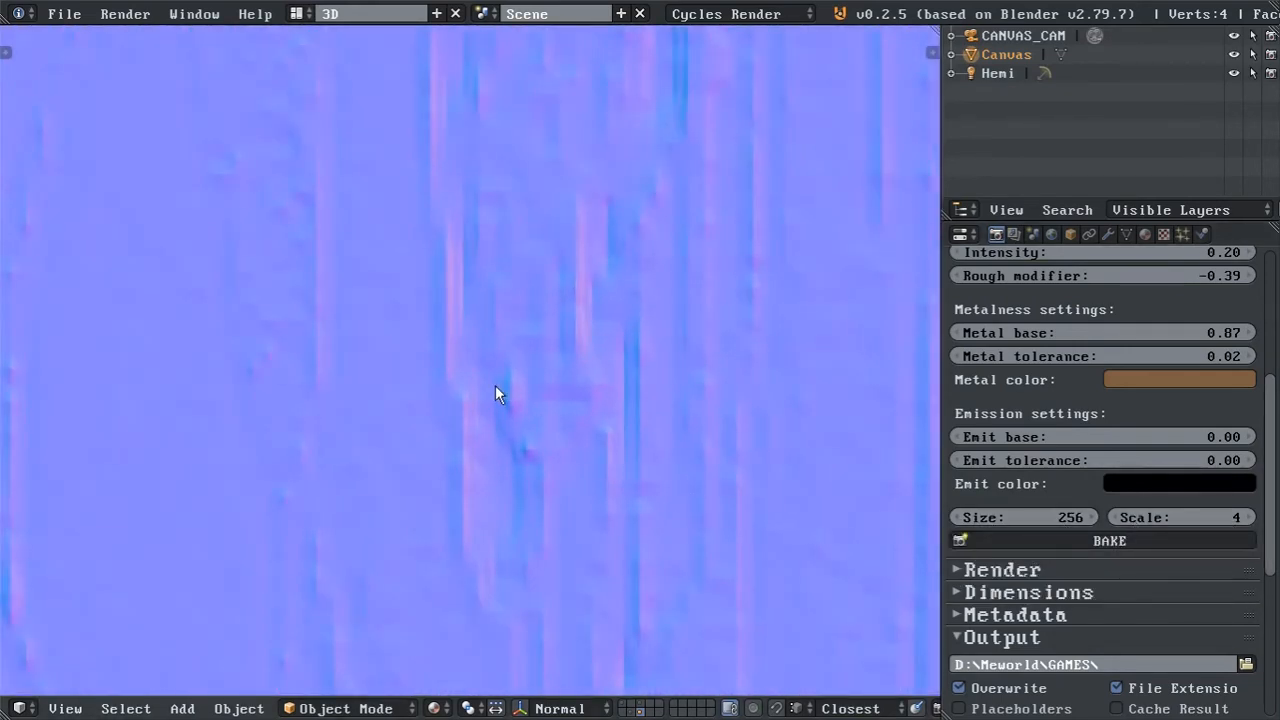
{"action": "scroll", "coordinate": [495, 386], "scroll_direction": "down", "scroll_amount": 8}
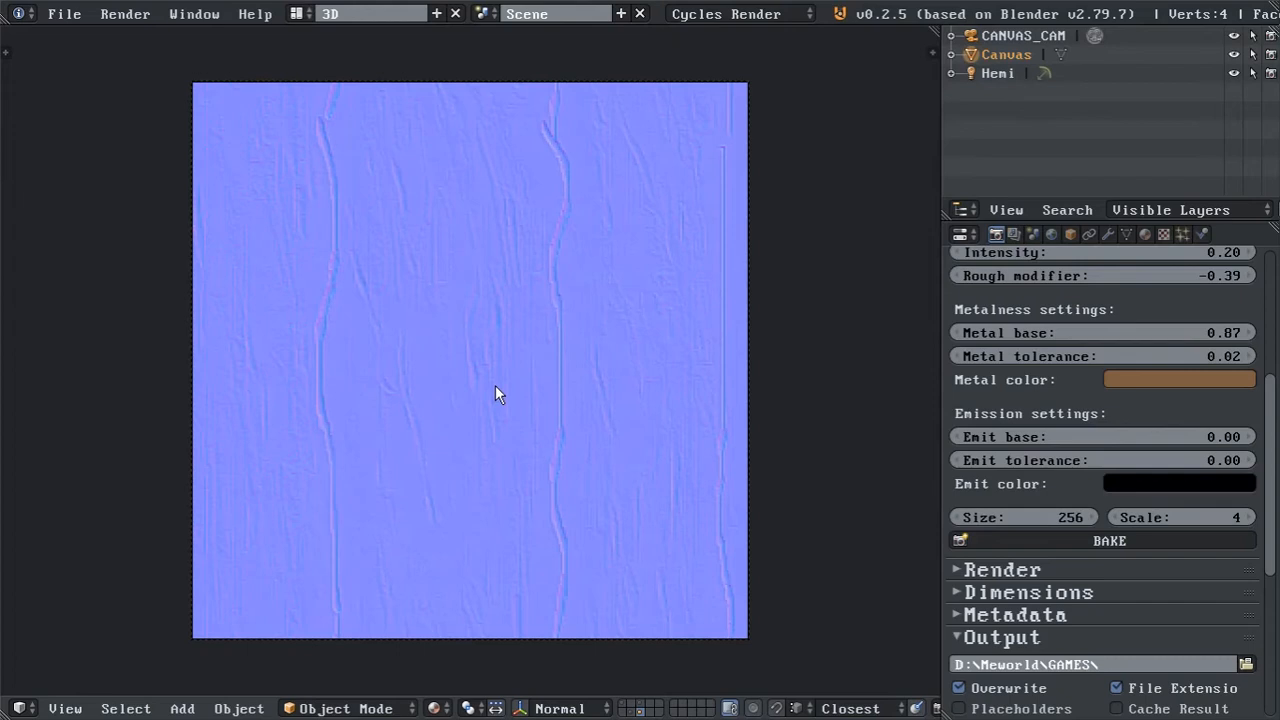
{"action": "left_click", "coordinate": [1125, 543]}
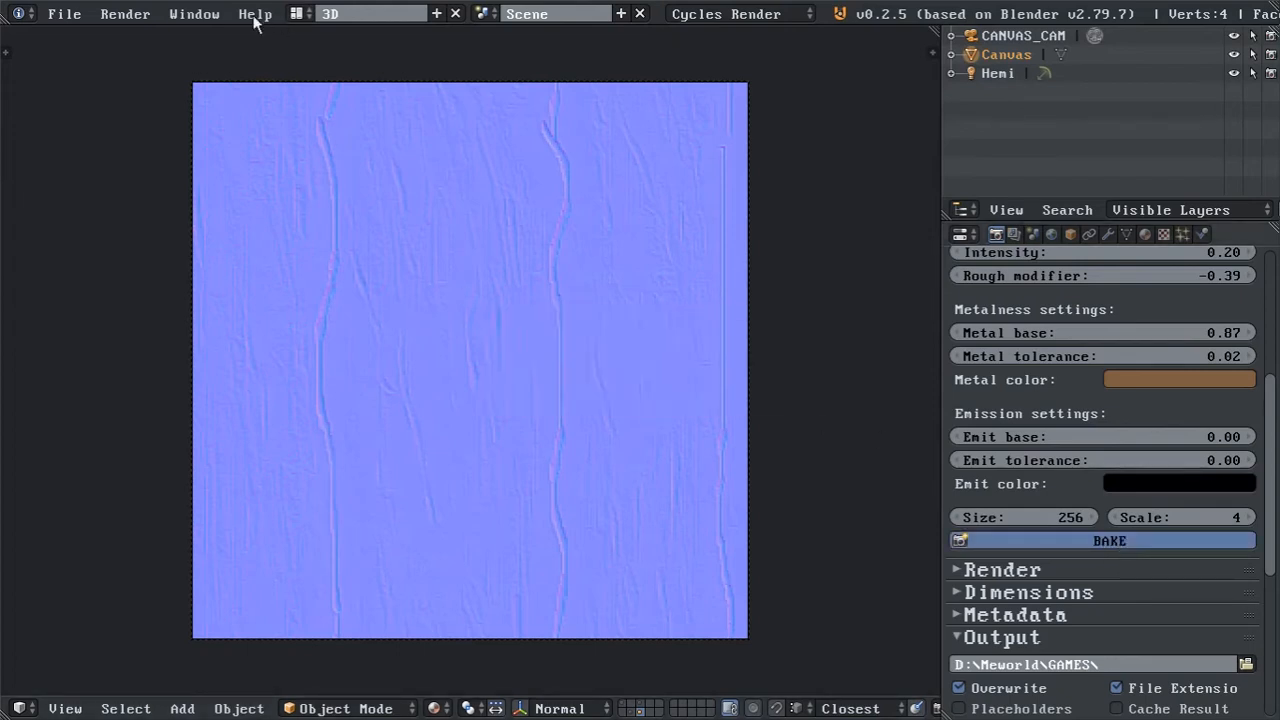
{"action": "left_click", "coordinate": [210, 14]}
{"action": "left_click", "coordinate": [241, 107]}
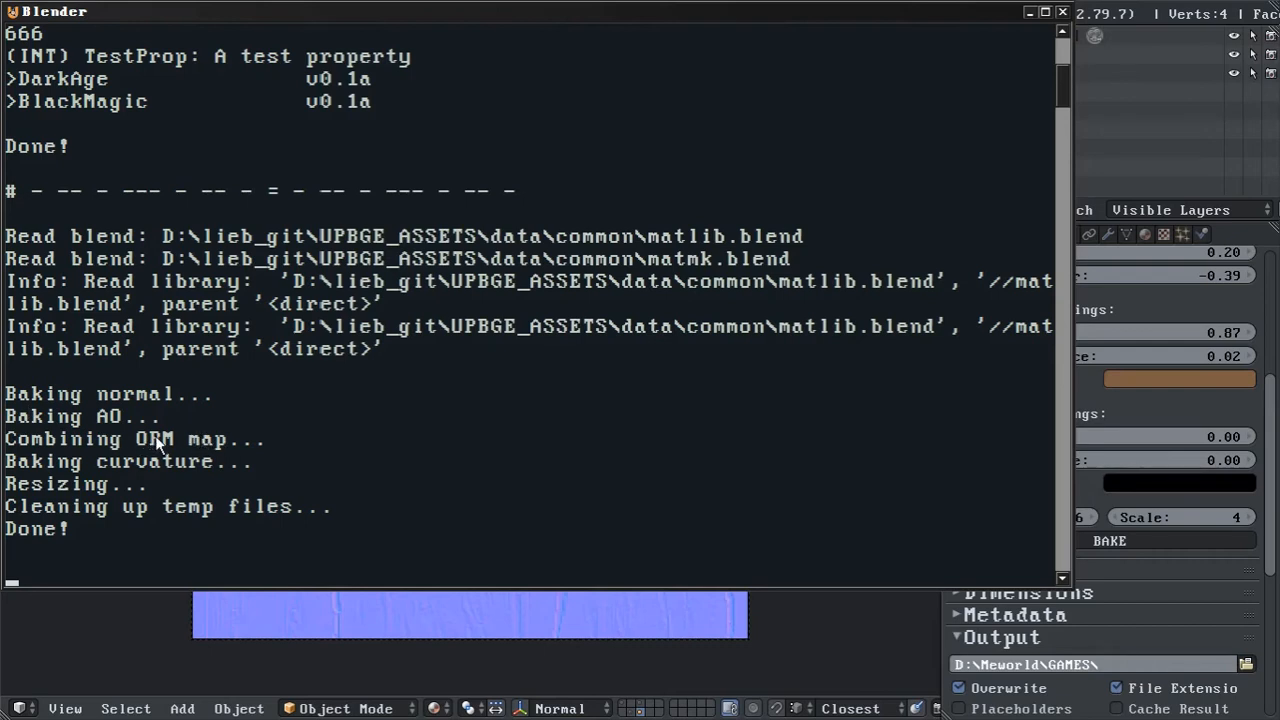
Compare the baking stages in the console with the gamb0 ORM and curvature textures in File Explorer.
{"action": "key", "text": "alt+Tab"}
{"action": "key", "text": "alt+Tab"}
{"action": "key", "text": "alt+Tab"}
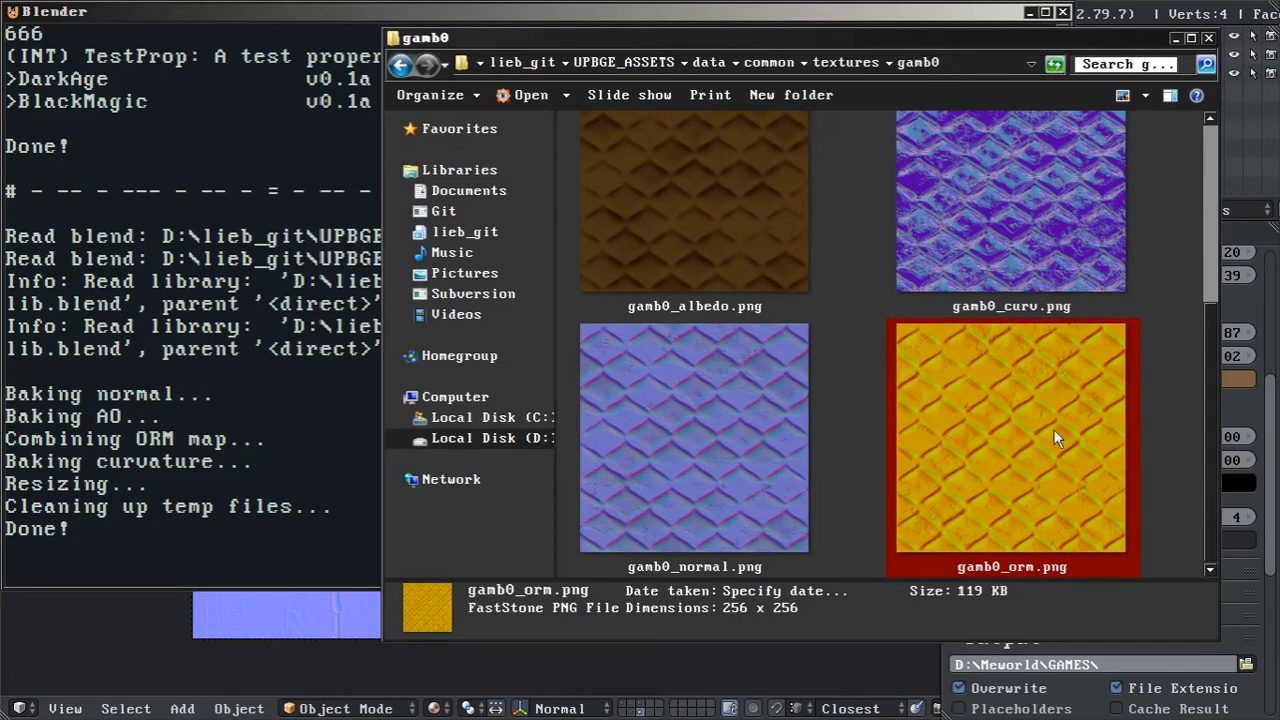
{"action": "left_click", "coordinate": [310, 34]}
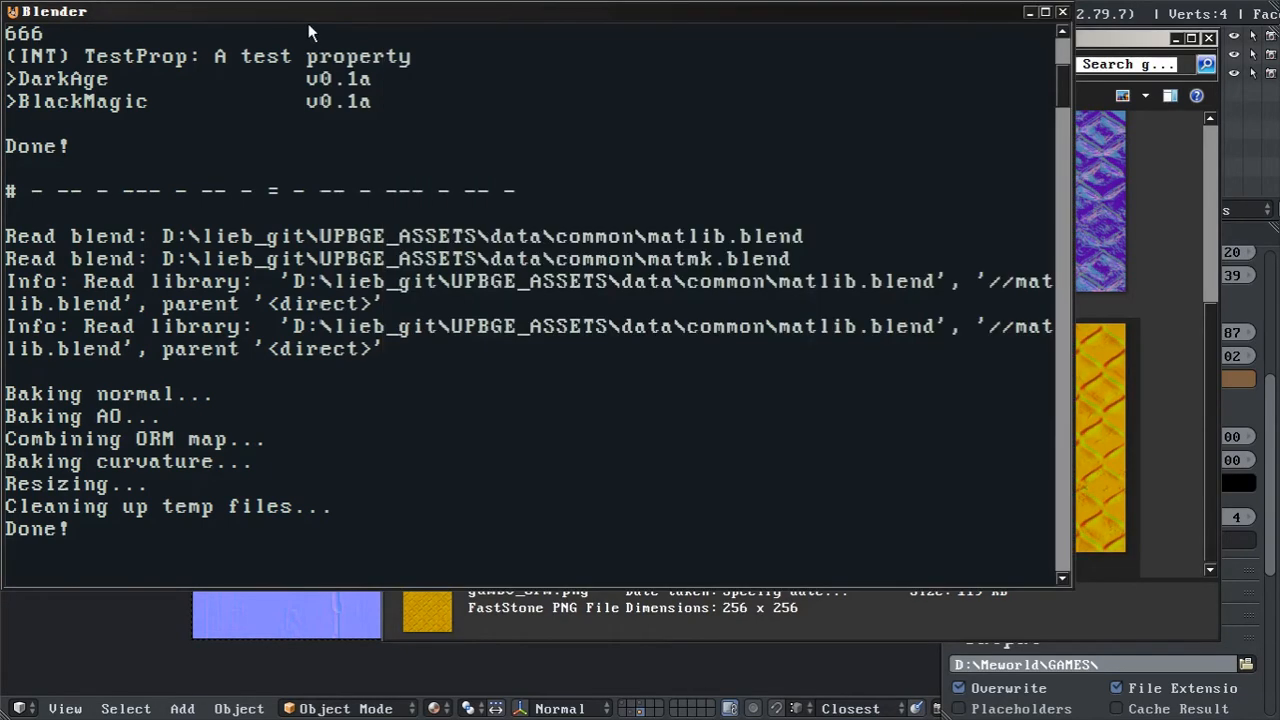
{"action": "left_click", "coordinate": [500, 614]}
{"action": "left_click", "coordinate": [1013, 195]}
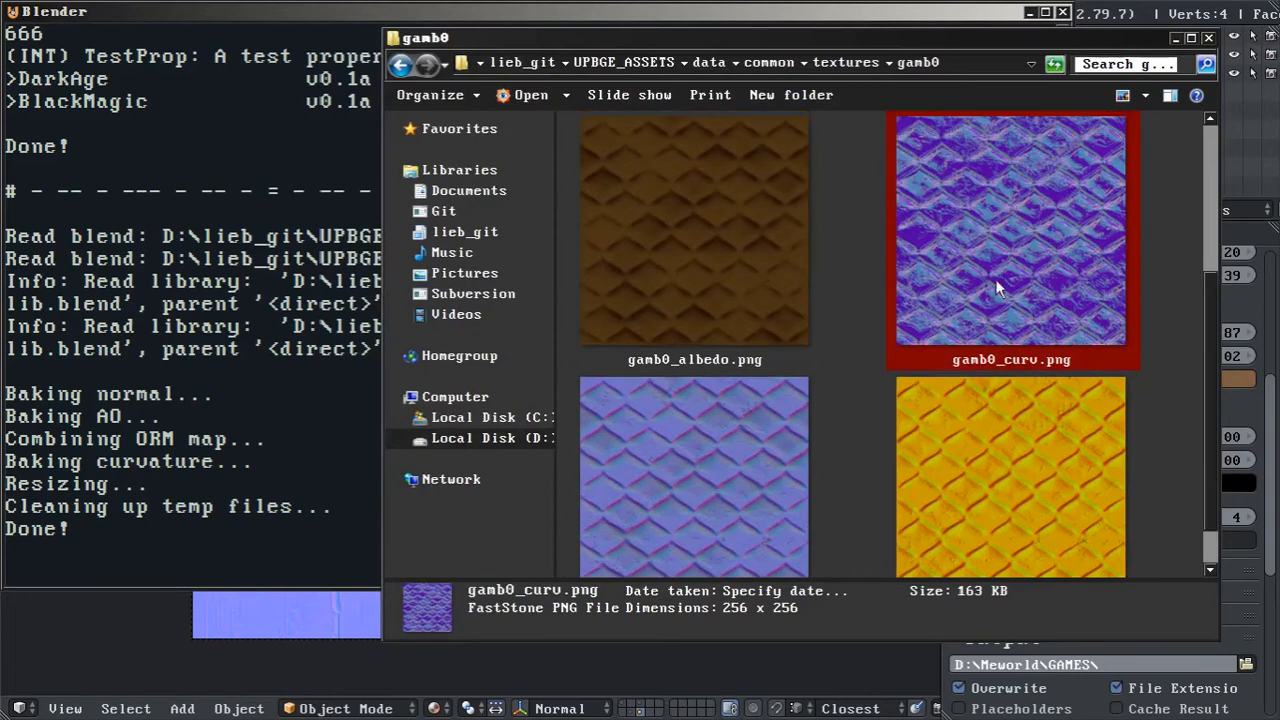
{"action": "key", "text": "alt+Tab"}
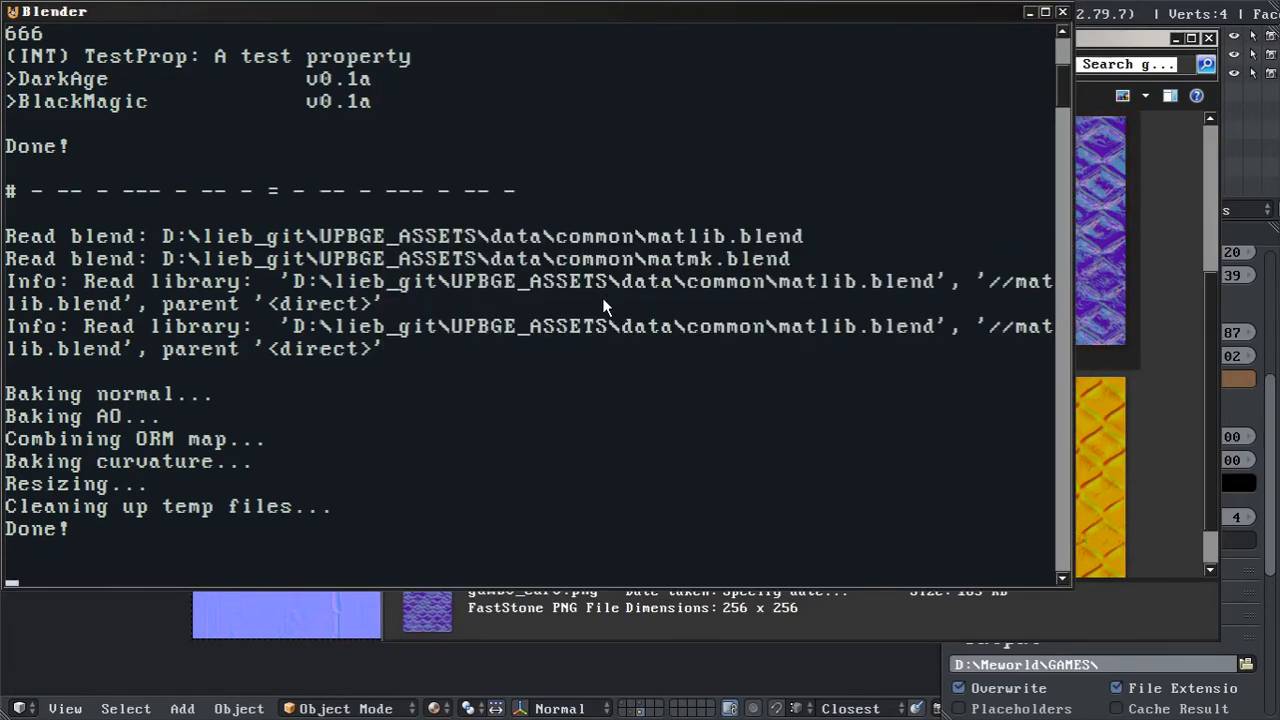
{"action": "left_click", "coordinate": [1140, 4]}
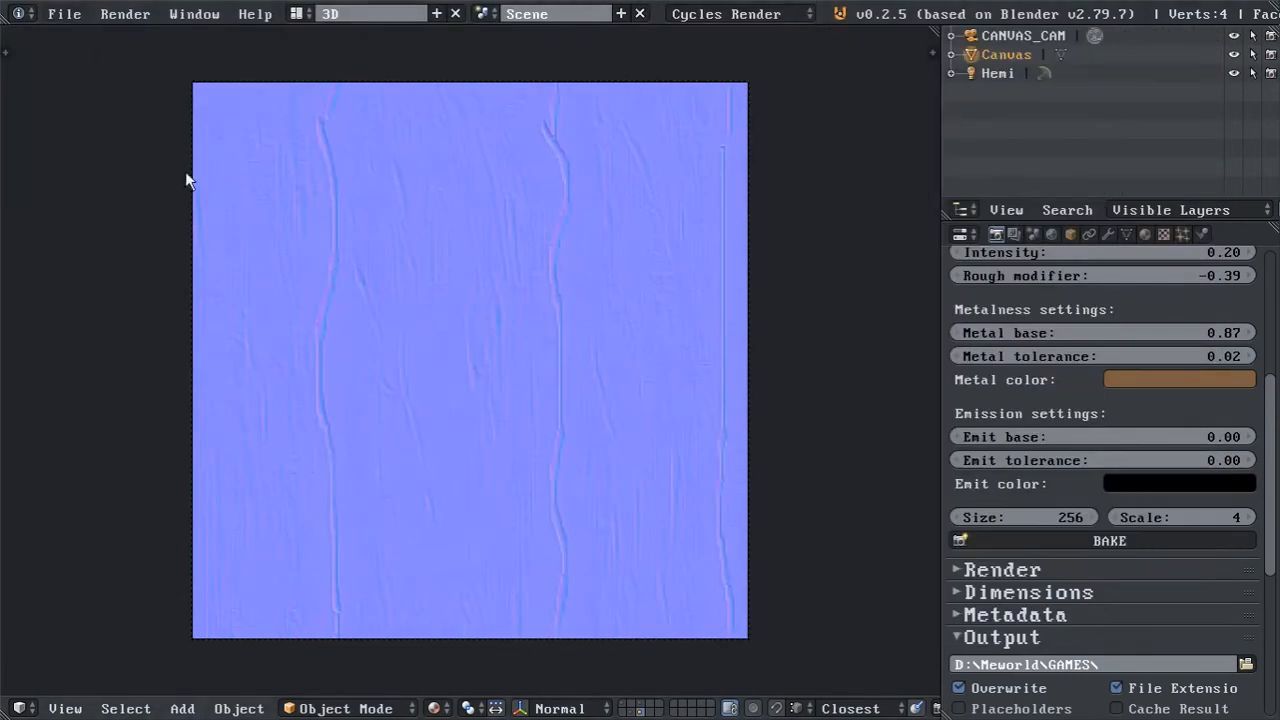
Switch to File Explorer and open the wood0 texture folder under data\very_specific\textures.
{"action": "key", "text": "alt+Tab"}
{"action": "key", "text": "alt+Tab"}
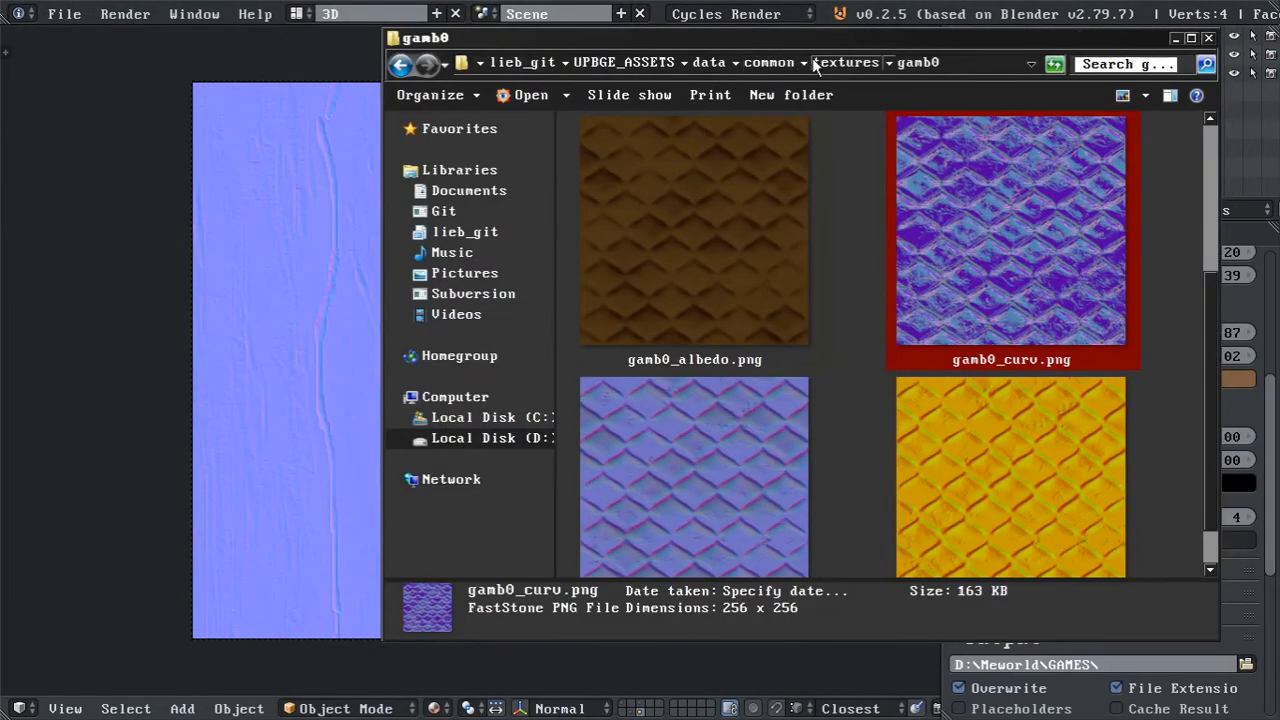
{"action": "left_click", "coordinate": [770, 62]}
{"action": "left_click", "coordinate": [855, 62]}
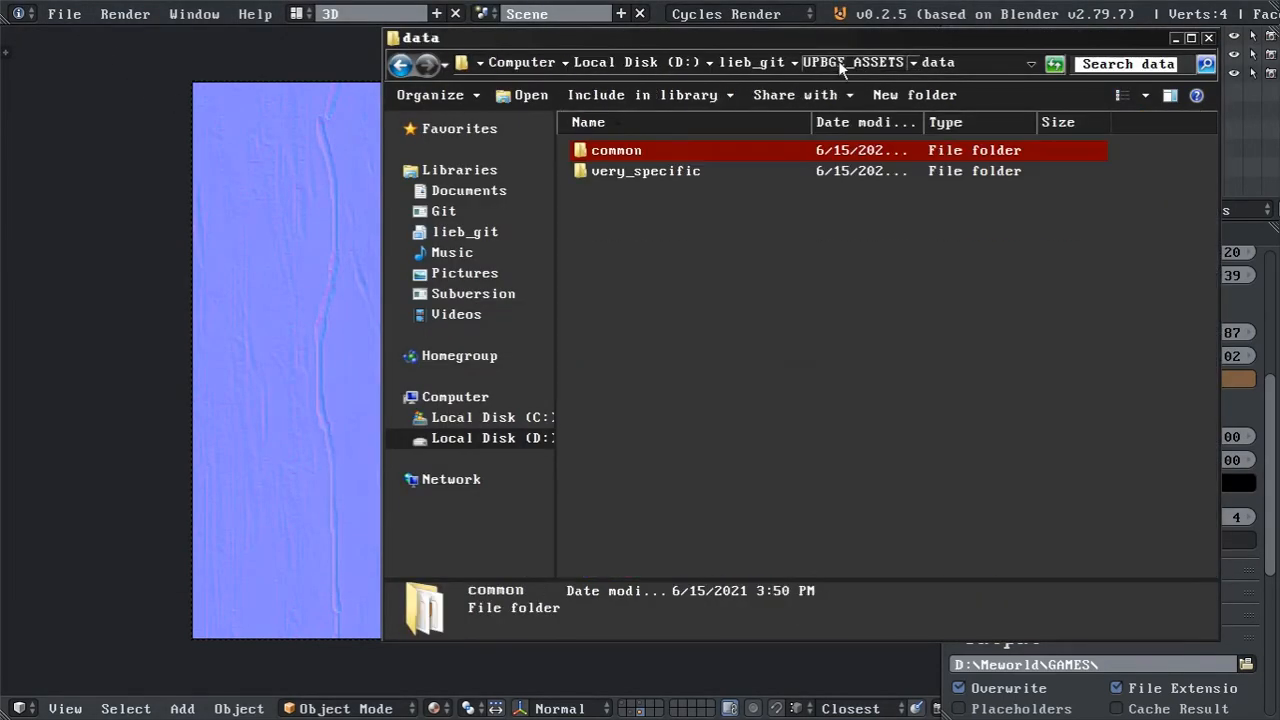
{"action": "double_click", "coordinate": [635, 172]}
{"action": "double_click", "coordinate": [630, 158]}
{"action": "double_click", "coordinate": [628, 155]}
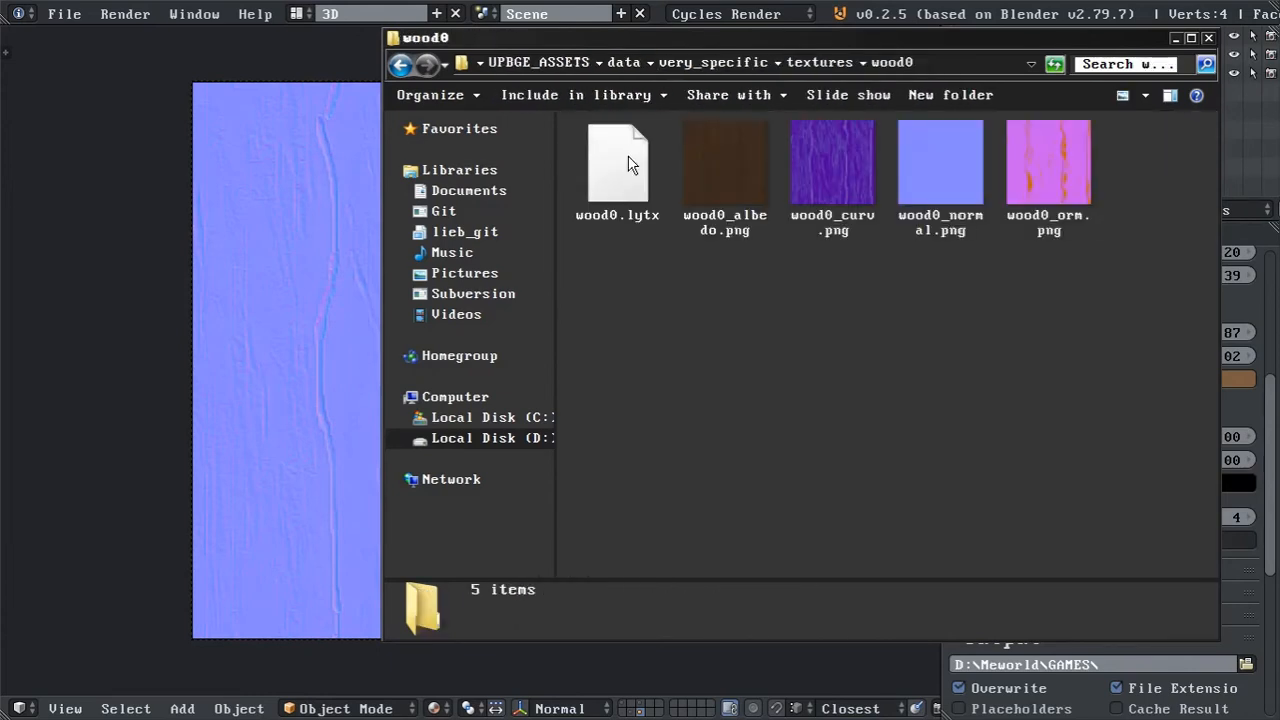
View the baked wood0 albedo, normal, ORM and curvature images full size in the image viewer.
{"action": "left_click", "coordinate": [727, 190]}
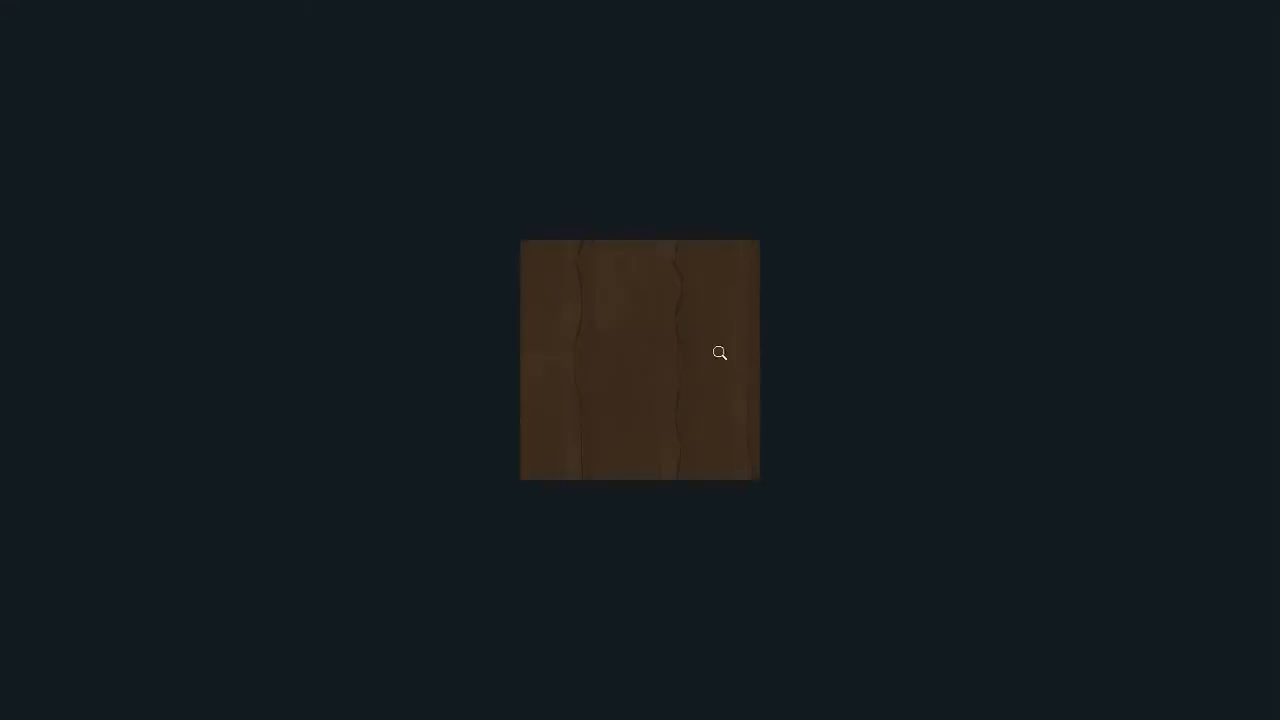
{"action": "mouse_move", "coordinate": [383, 5]}
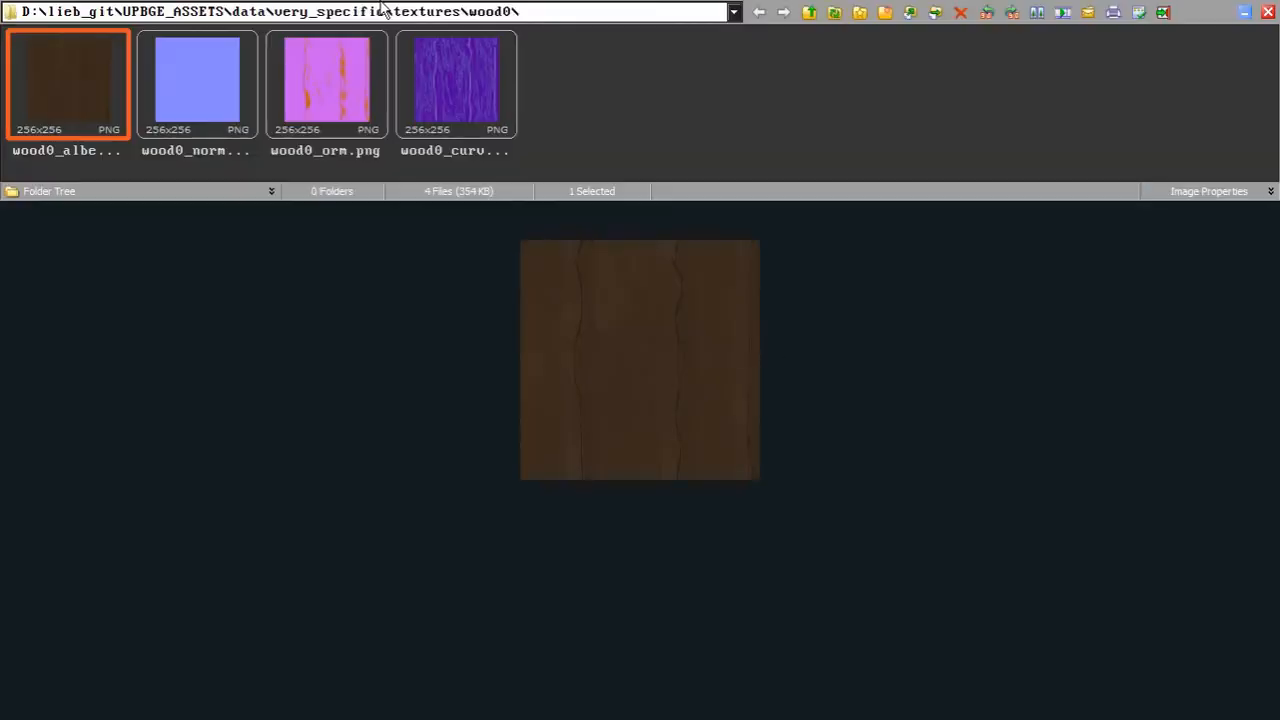
{"action": "left_click", "coordinate": [210, 101]}
{"action": "left_click", "coordinate": [323, 94]}
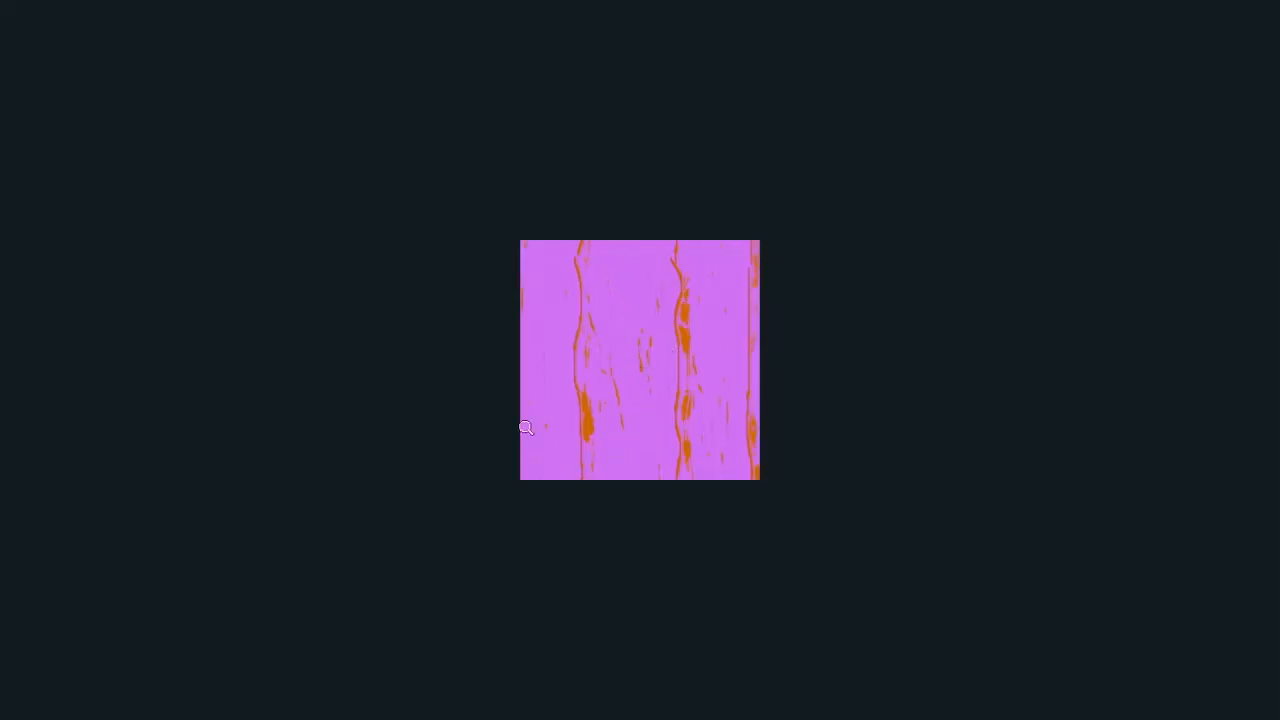
{"action": "mouse_move", "coordinate": [455, 8]}
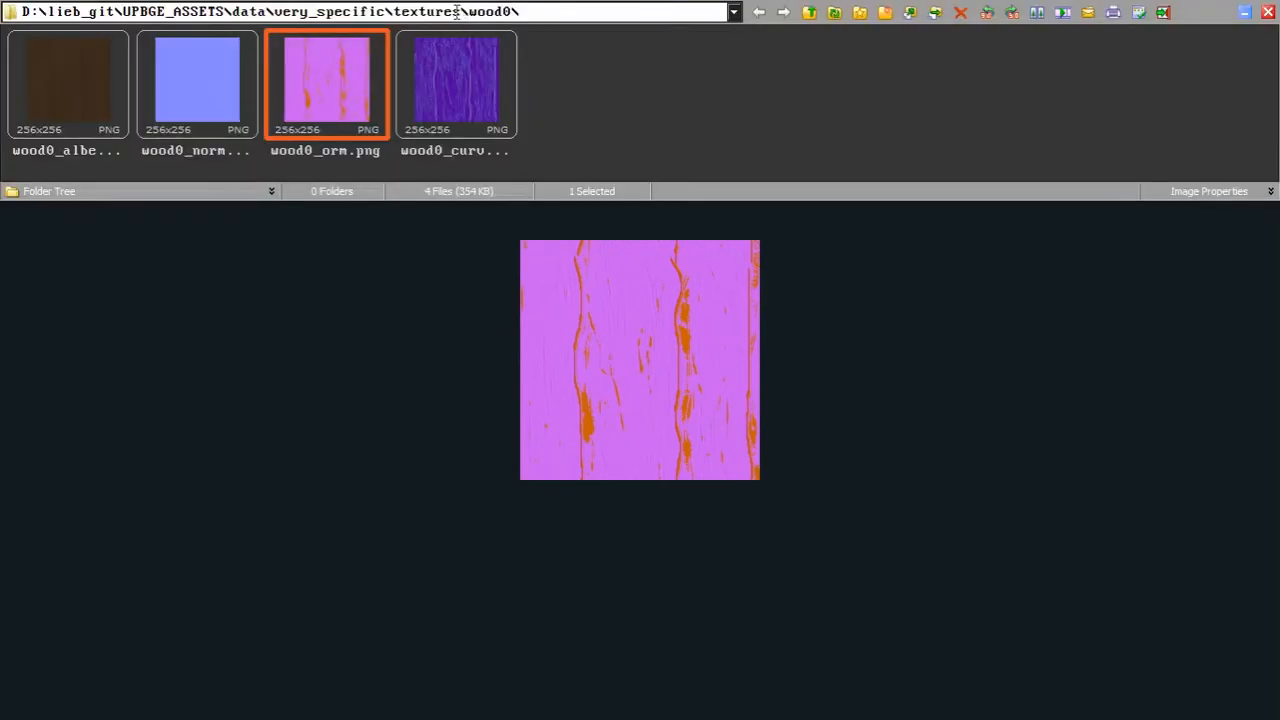
{"action": "left_click", "coordinate": [472, 116]}
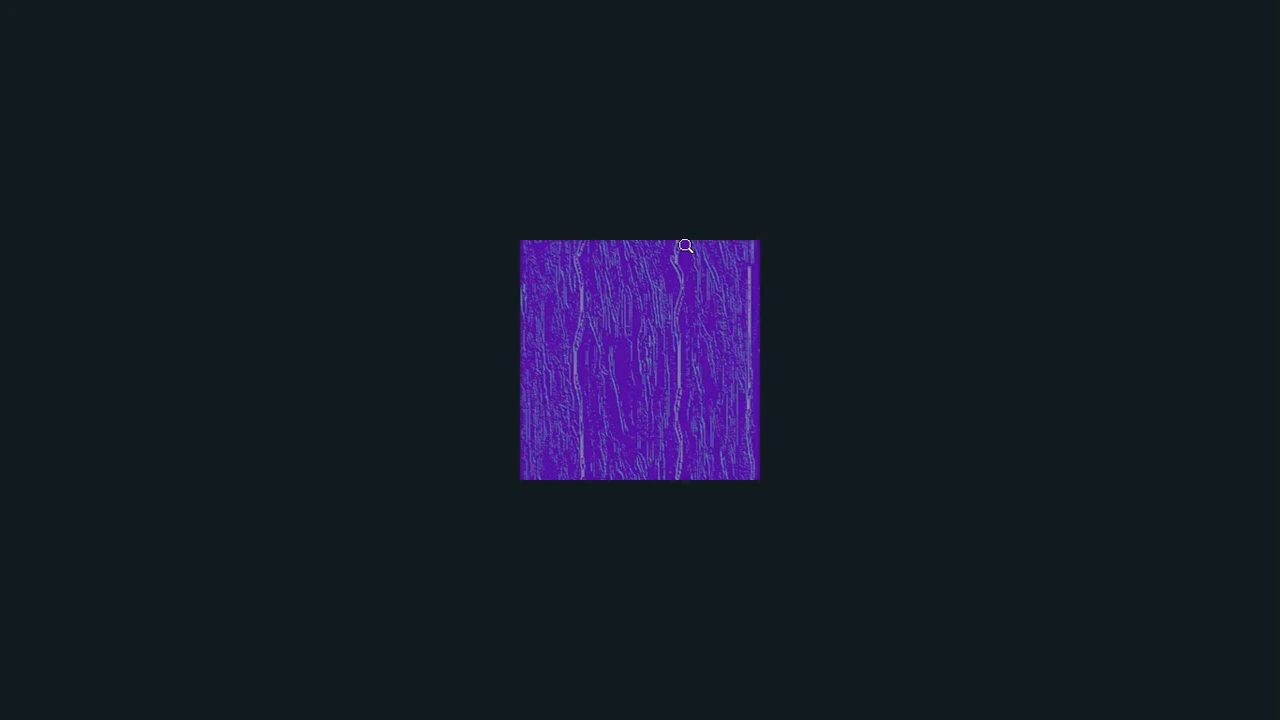
Switch to the UPBGE cube scene and initialize its material in LYT MATE with Wood0 from the Very_specific category.
{"action": "key", "text": "alt+Tab"}
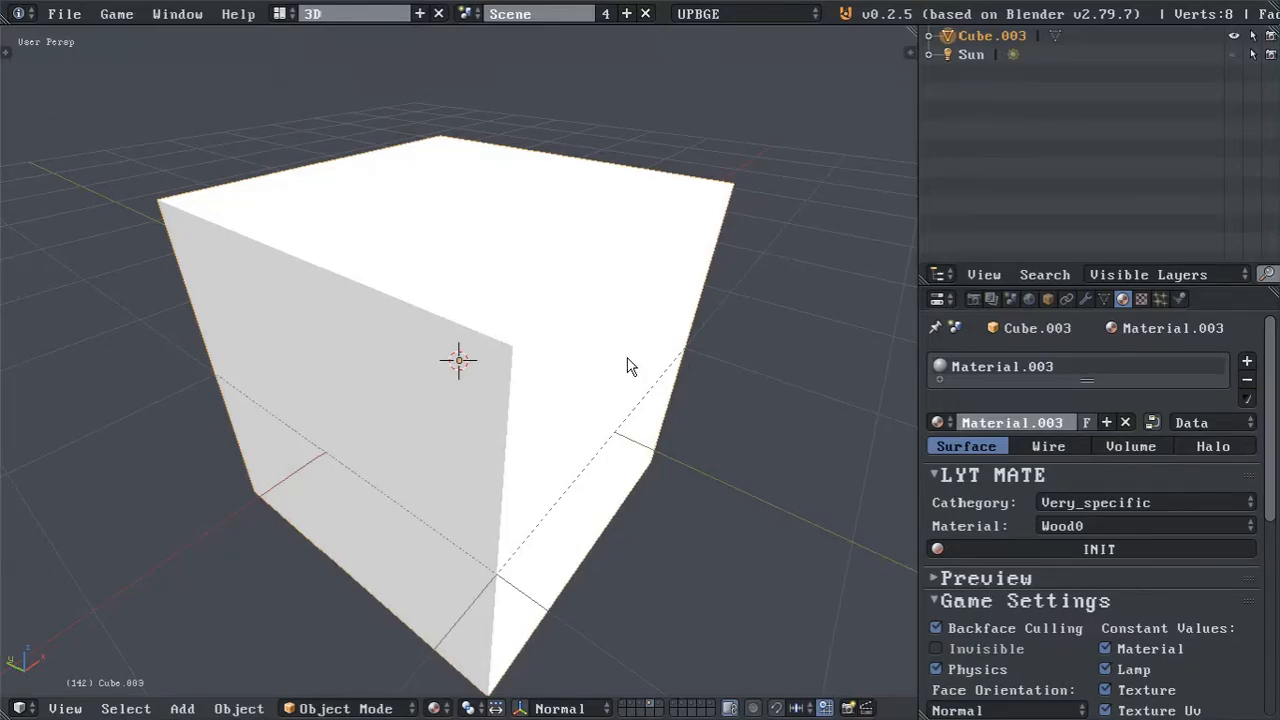
{"action": "left_click", "coordinate": [1098, 528]}
{"action": "left_click", "coordinate": [1077, 510]}
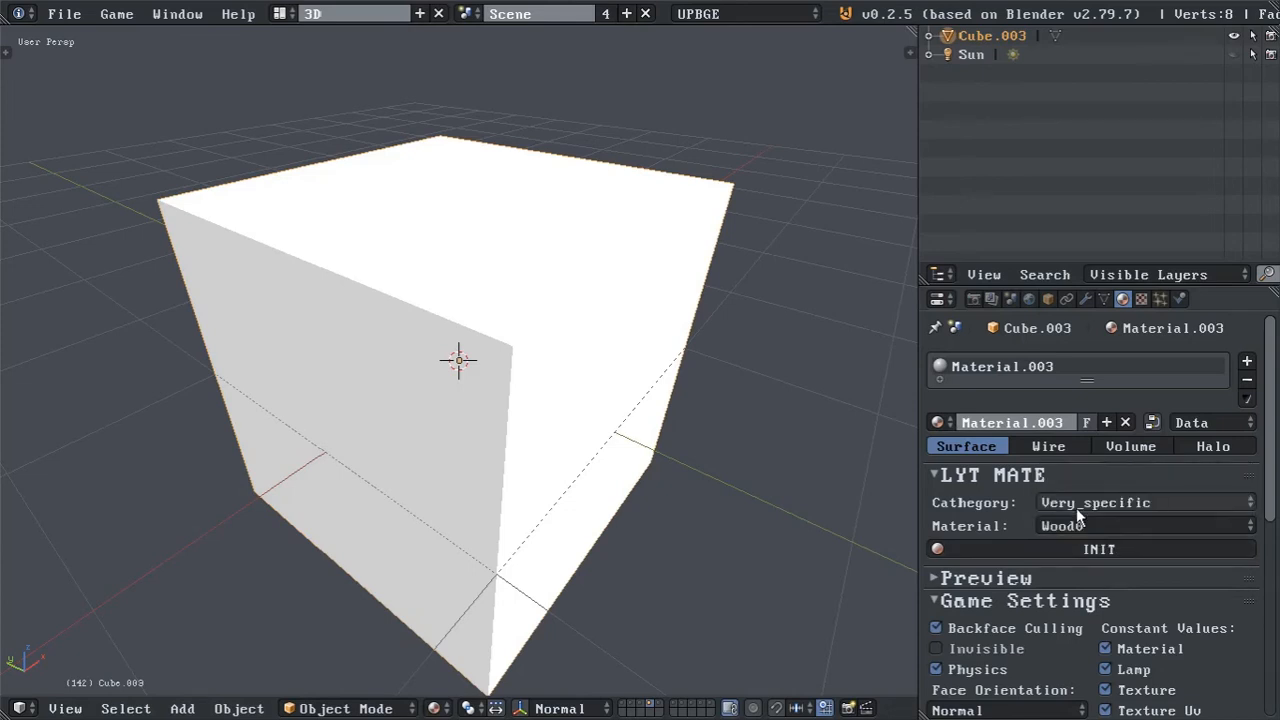
{"action": "left_click", "coordinate": [1080, 548]}
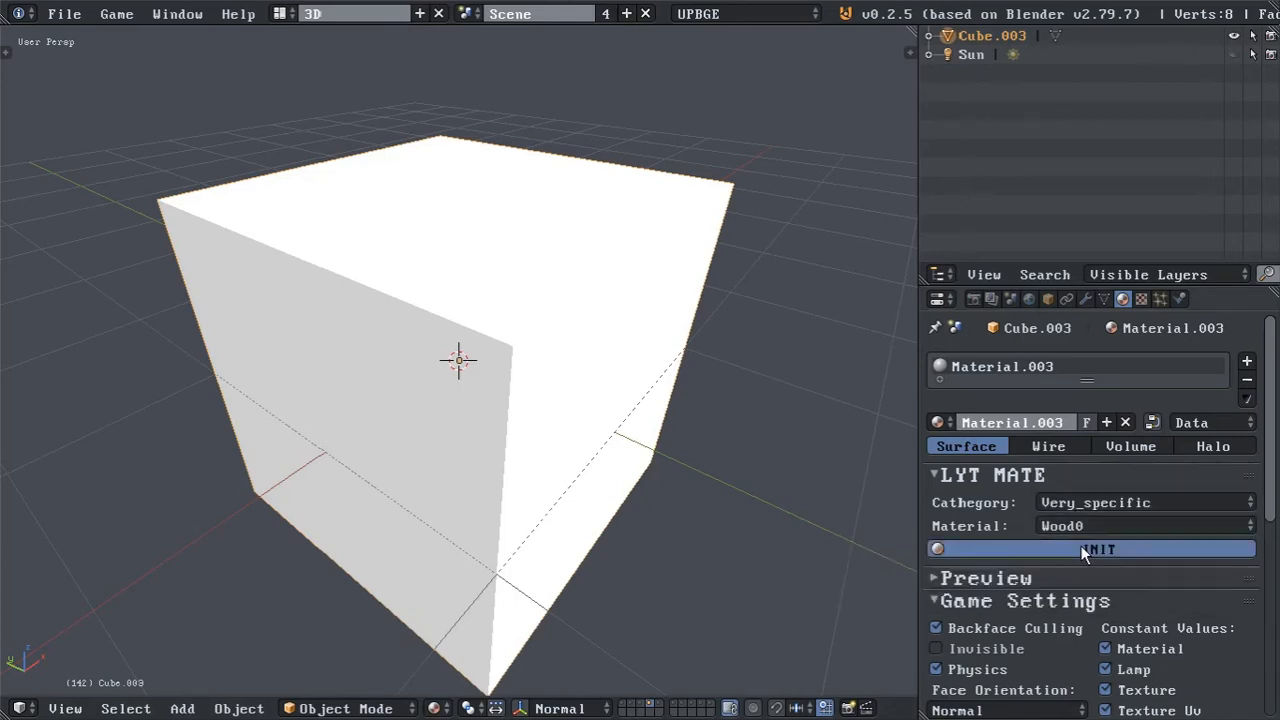
{"action": "mouse_move", "coordinate": [585, 409]}
{"action": "middle_mouse_down"}
{"action": "mouse_move", "coordinate": [452, 364]}
{"action": "mouse_move", "coordinate": [503, 340]}
{"action": "mouse_move", "coordinate": [571, 351]}
{"action": "mouse_move", "coordinate": [600, 391]}
{"action": "mouse_move", "coordinate": [599, 420]}
{"action": "middle_mouse_up"}
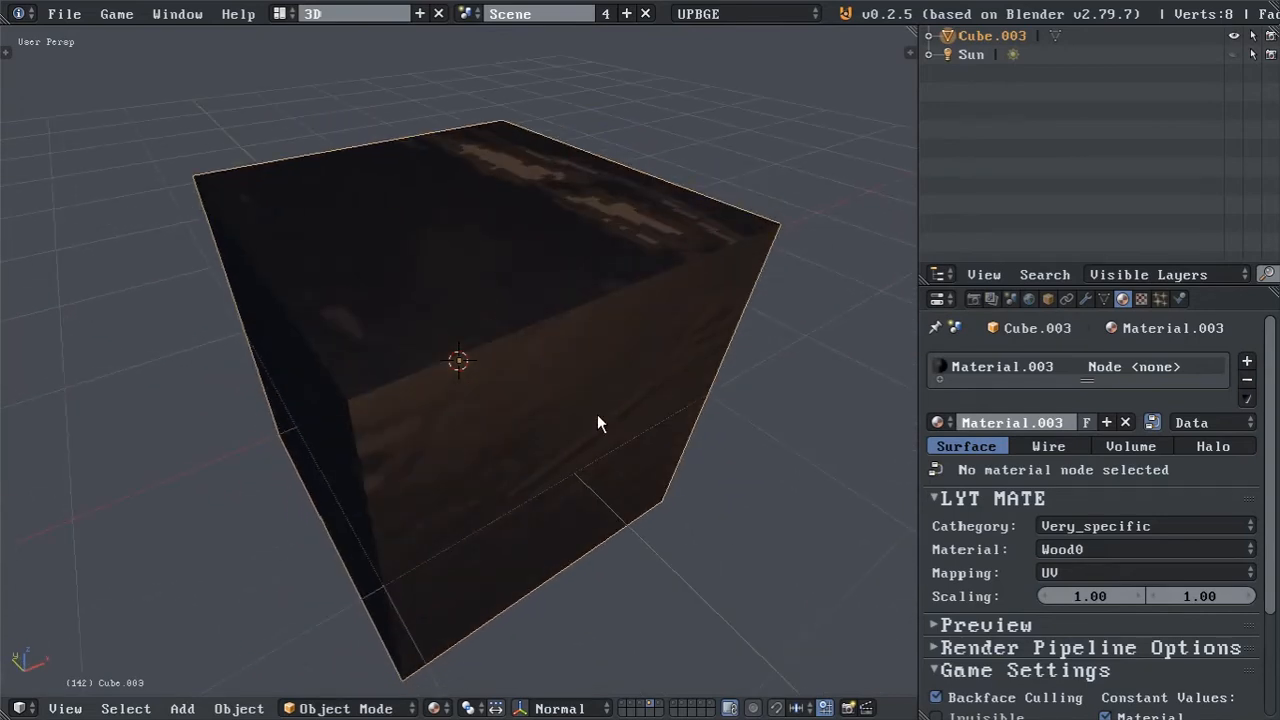
Set both texture Scaling values of the Wood0 material to 2.00.
{"action": "double_click", "coordinate": [1065, 594]}
{"action": "type", "text": "2"}
{"action": "key", "text": "Return"}
{"action": "double_click", "coordinate": [1188, 593]}
{"action": "type", "text": "2"}
{"action": "key", "text": "Return"}
{"action": "middle_click_drag", "start_coordinate": [760, 400], "coordinate": [678, 418]}
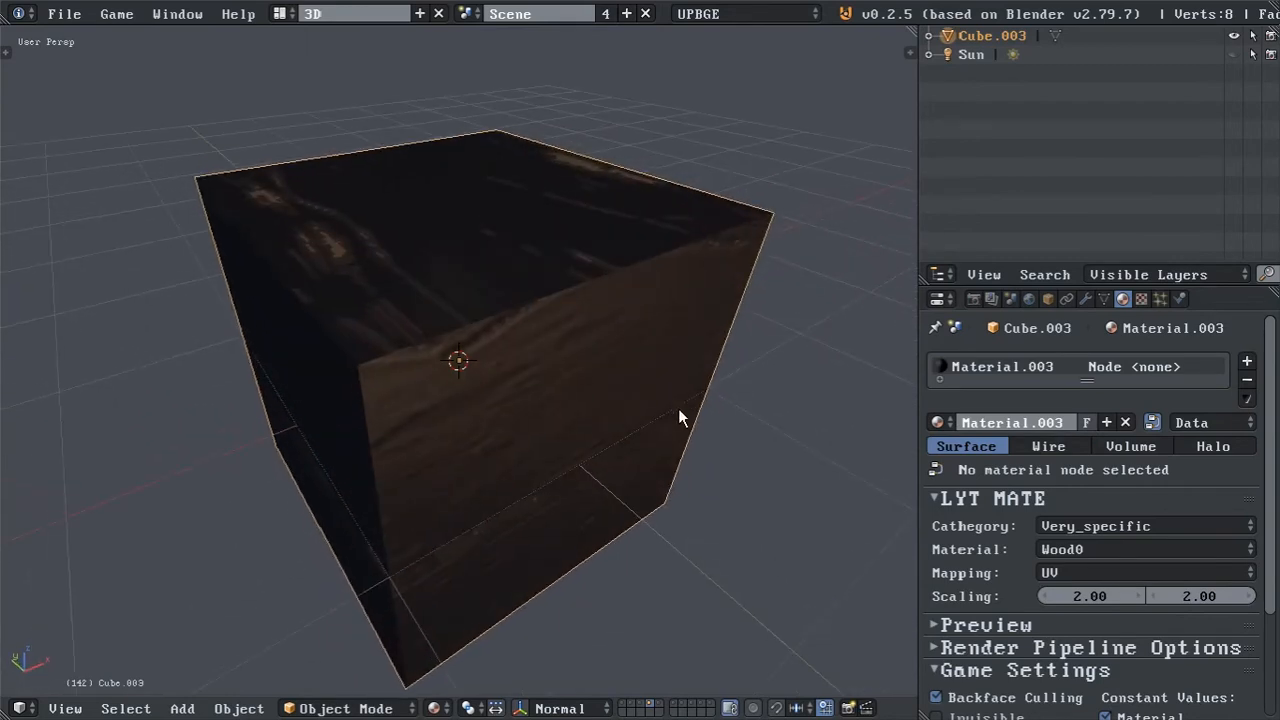
Apply smooth shading to the cube.
{"action": "key", "text": "t"}
{"action": "left_click", "coordinate": [70, 308]}
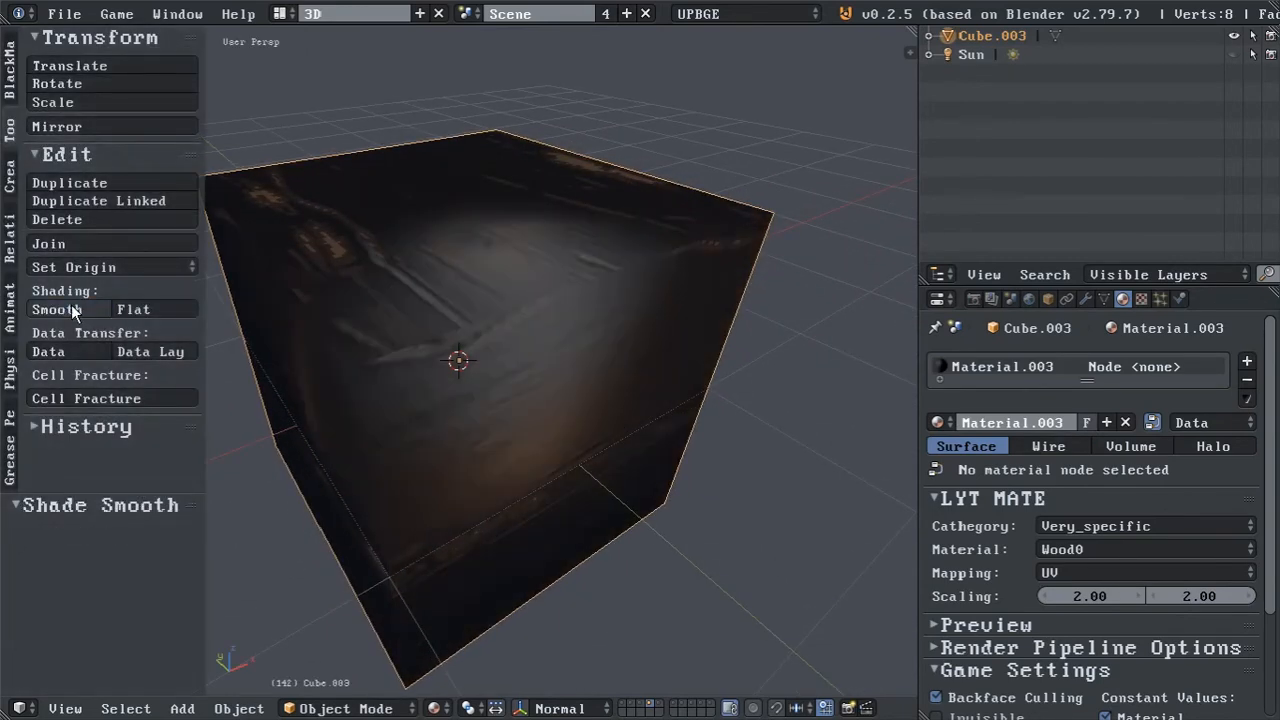
{"action": "key", "text": "t"}
{"action": "middle_click_drag", "start_coordinate": [450, 362], "coordinate": [431, 313]}
Enable Only Render in the 3D view's display settings.
{"action": "key", "text": "n"}
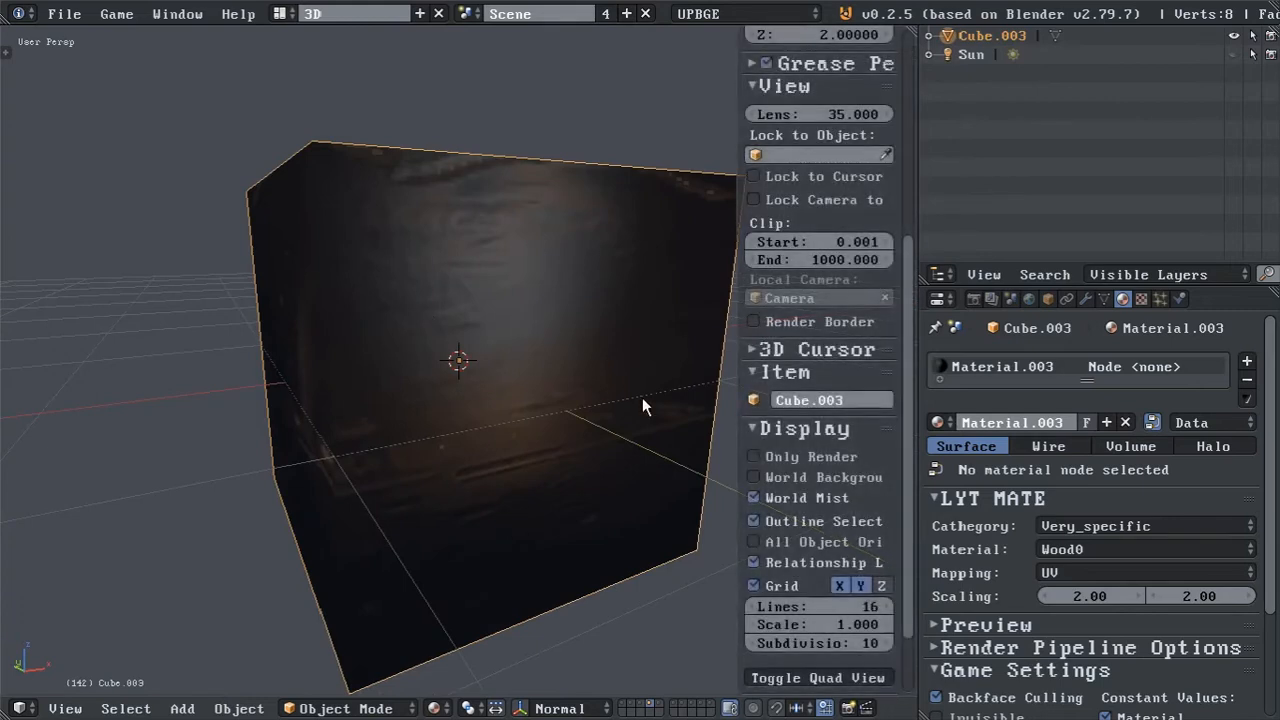
{"action": "left_click", "coordinate": [754, 457]}
{"action": "key", "text": "n"}
{"action": "mouse_move", "coordinate": [692, 391]}
{"action": "middle_mouse_down"}
{"action": "mouse_move", "coordinate": [619, 352]}
{"action": "mouse_move", "coordinate": [566, 371]}
{"action": "mouse_move", "coordinate": [657, 397]}
{"action": "mouse_move", "coordinate": [674, 387]}
{"action": "middle_mouse_up"}
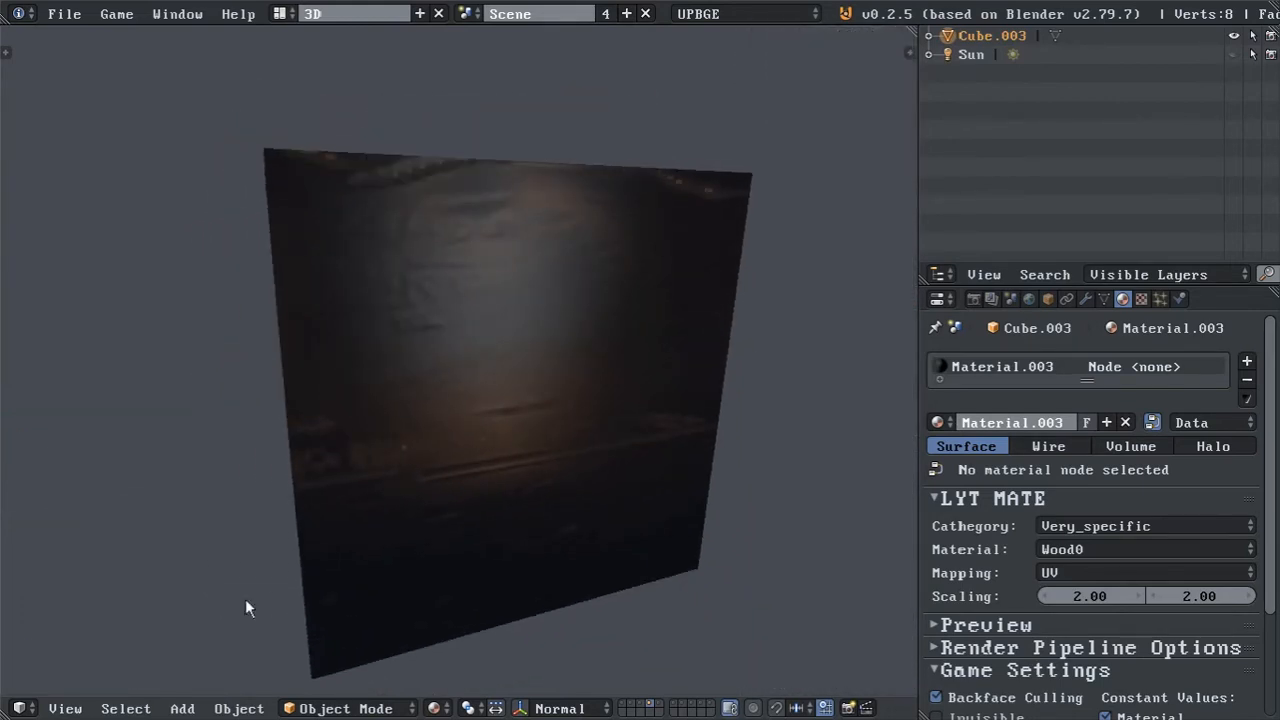
Split the 3D view in two and turn one half into a Node Editor showing the cube material's nodes.
{"action": "left_click_drag", "start_coordinate": [6, 712], "coordinate": [458, 650]}
{"action": "left_click", "coordinate": [24, 707]}
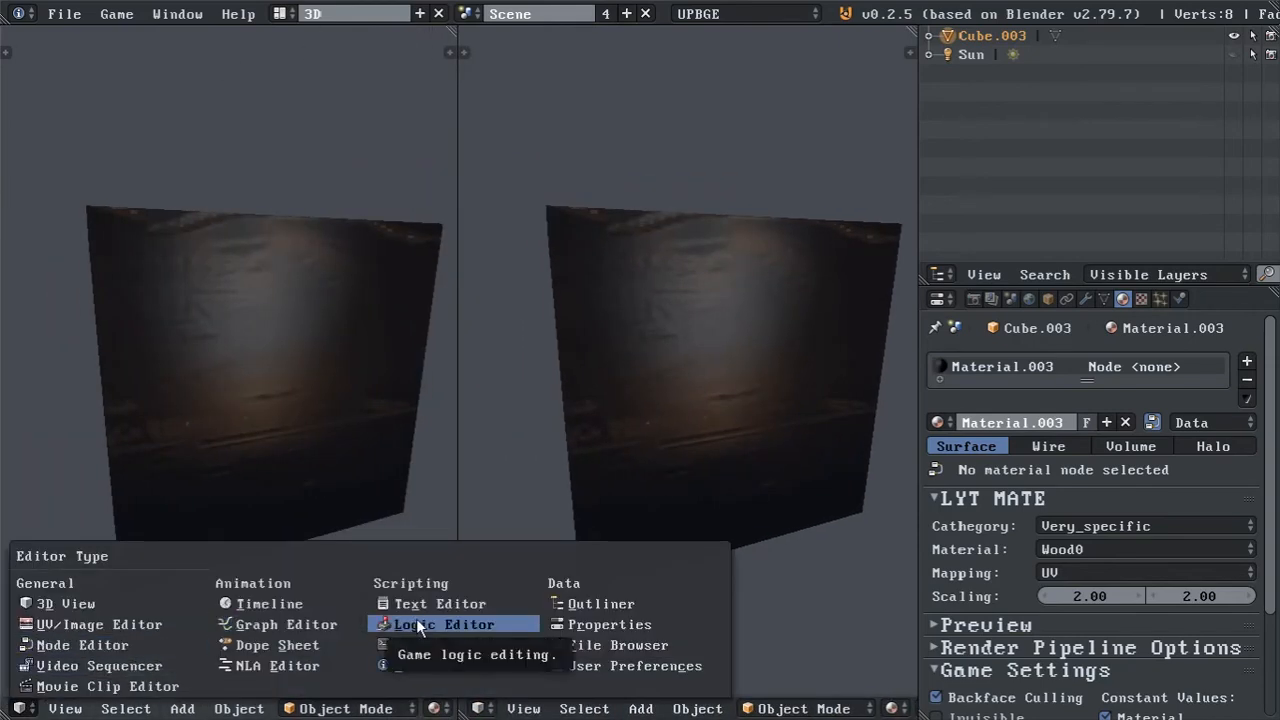
{"action": "left_click", "coordinate": [126, 643]}
{"action": "key", "text": "t"}
{"action": "scroll", "coordinate": [388, 477], "scroll_direction": "up", "scroll_amount": 2}
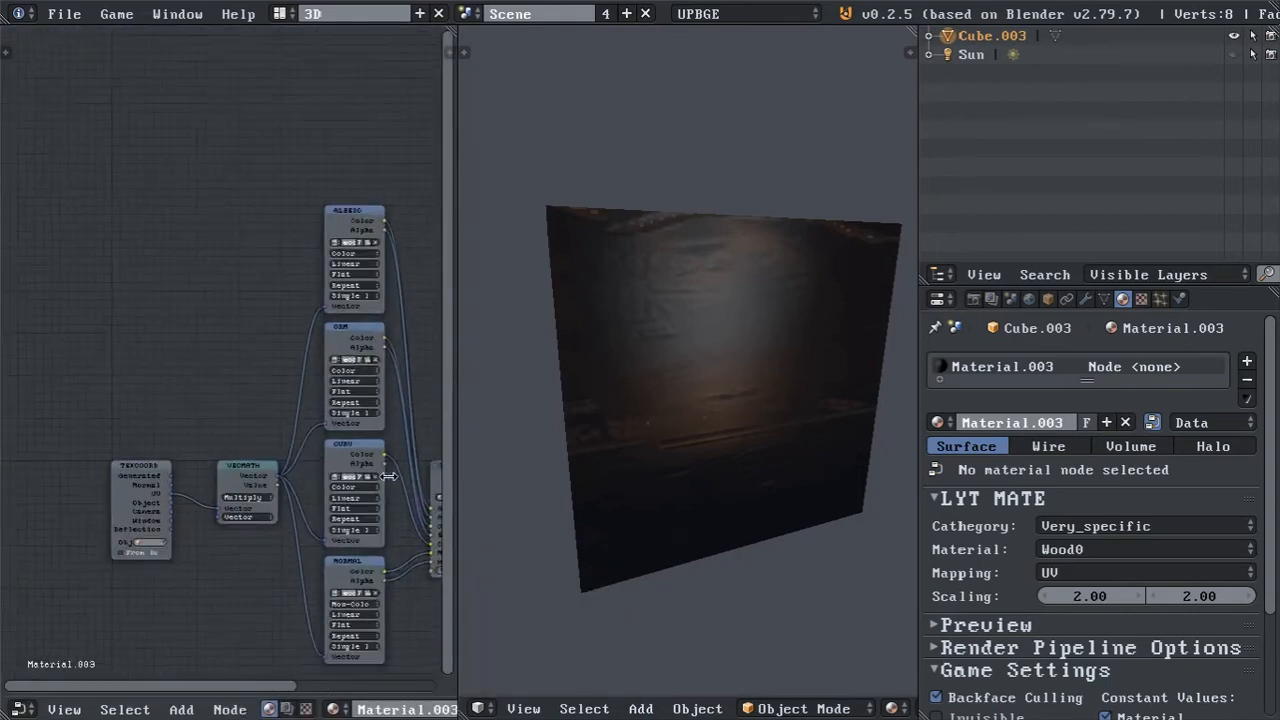
Add a Separate RGB node and connect the ORM texture's Color output to its Image input.
{"action": "scroll", "coordinate": [388, 477], "scroll_direction": "up", "scroll_amount": 1}
{"action": "middle_click_drag", "start_coordinate": [385, 475], "coordinate": [240, 306]}
{"action": "scroll", "coordinate": [243, 280], "scroll_direction": "up", "scroll_amount": 4}
{"action": "middle_click_drag", "start_coordinate": [400, 207], "coordinate": [282, 299]}
{"action": "key", "text": "shift+a"}
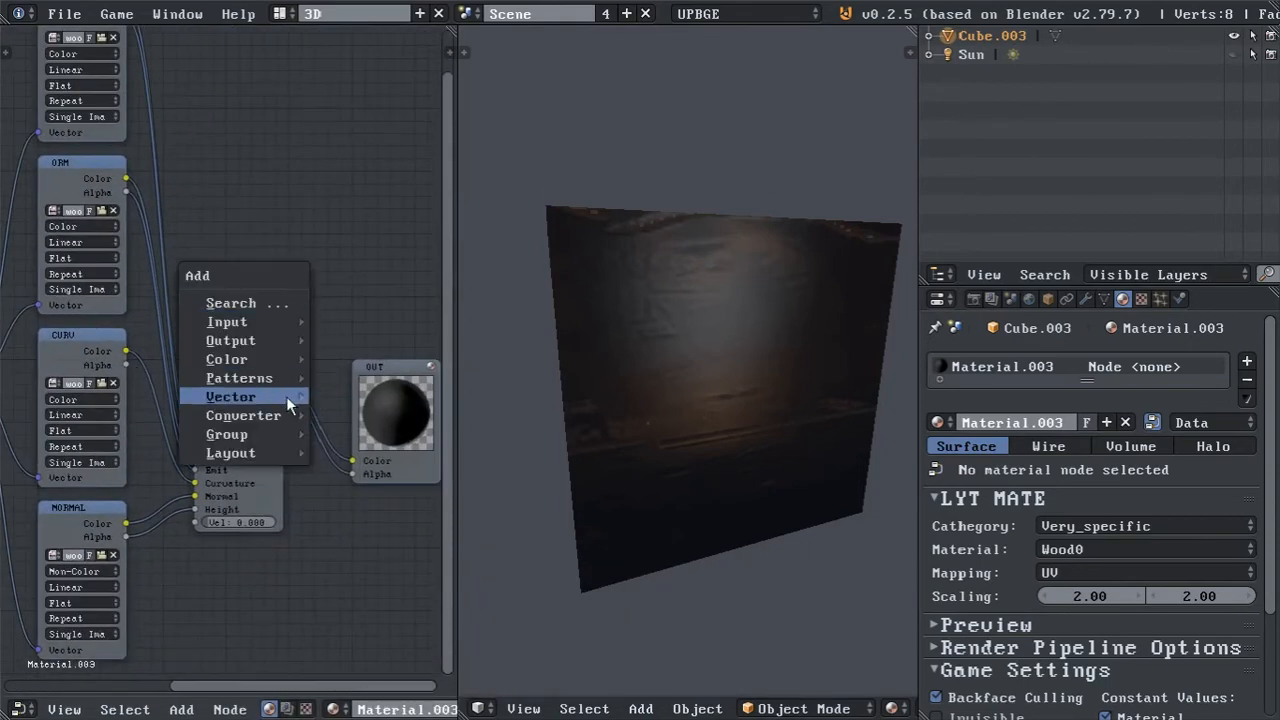
{"action": "mouse_move", "coordinate": [282, 411]}
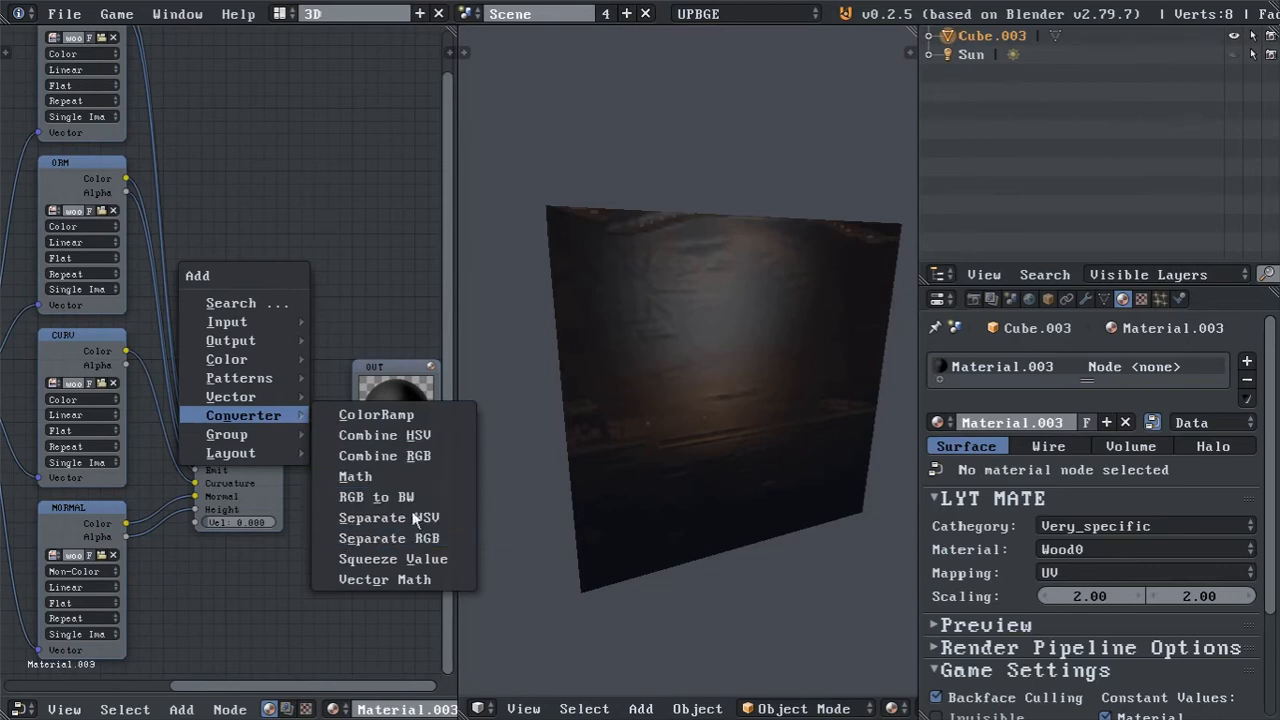
{"action": "left_click", "coordinate": [388, 538]}
{"action": "left_click", "coordinate": [213, 200]}
{"action": "left_click_drag", "start_coordinate": [126, 178], "coordinate": [213, 266]}
Move the OUT node farther away from the SHADER node.
{"action": "middle_click_drag", "start_coordinate": [226, 246], "coordinate": [89, 238]}
{"action": "left_click", "coordinate": [240, 393]}
{"action": "key", "text": "g"}
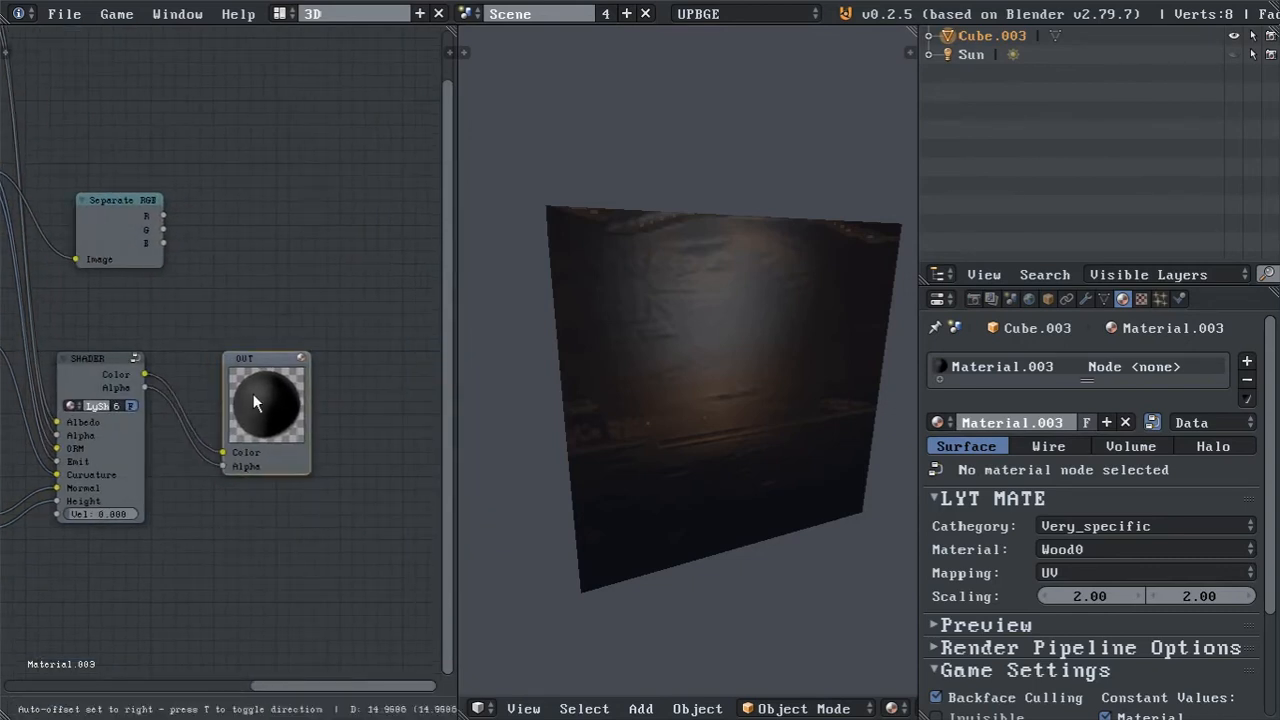
{"action": "left_click", "coordinate": [370, 400]}
Preview the ORM map's R, G and B channels on the cube by linking each Separate RGB output in turn to OUT's Color.
{"action": "middle_click_drag", "start_coordinate": [237, 286], "coordinate": [184, 270]}
{"action": "left_click_drag", "start_coordinate": [112, 214], "coordinate": [296, 453]}
{"action": "middle_click_drag", "start_coordinate": [470, 388], "coordinate": [560, 300]}
{"action": "left_click_drag", "start_coordinate": [111, 229], "coordinate": [298, 452]}
{"action": "middle_click_drag", "start_coordinate": [686, 278], "coordinate": [620, 300]}
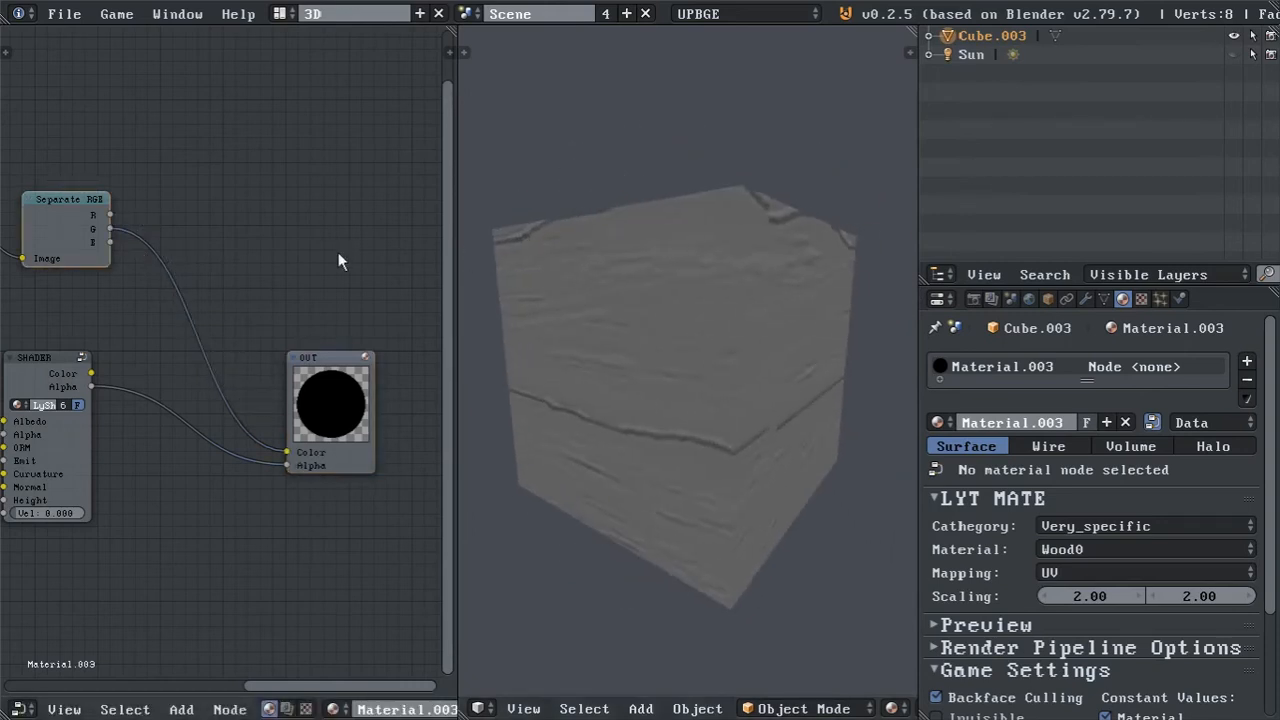
{"action": "left_click_drag", "start_coordinate": [110, 242], "coordinate": [288, 456]}
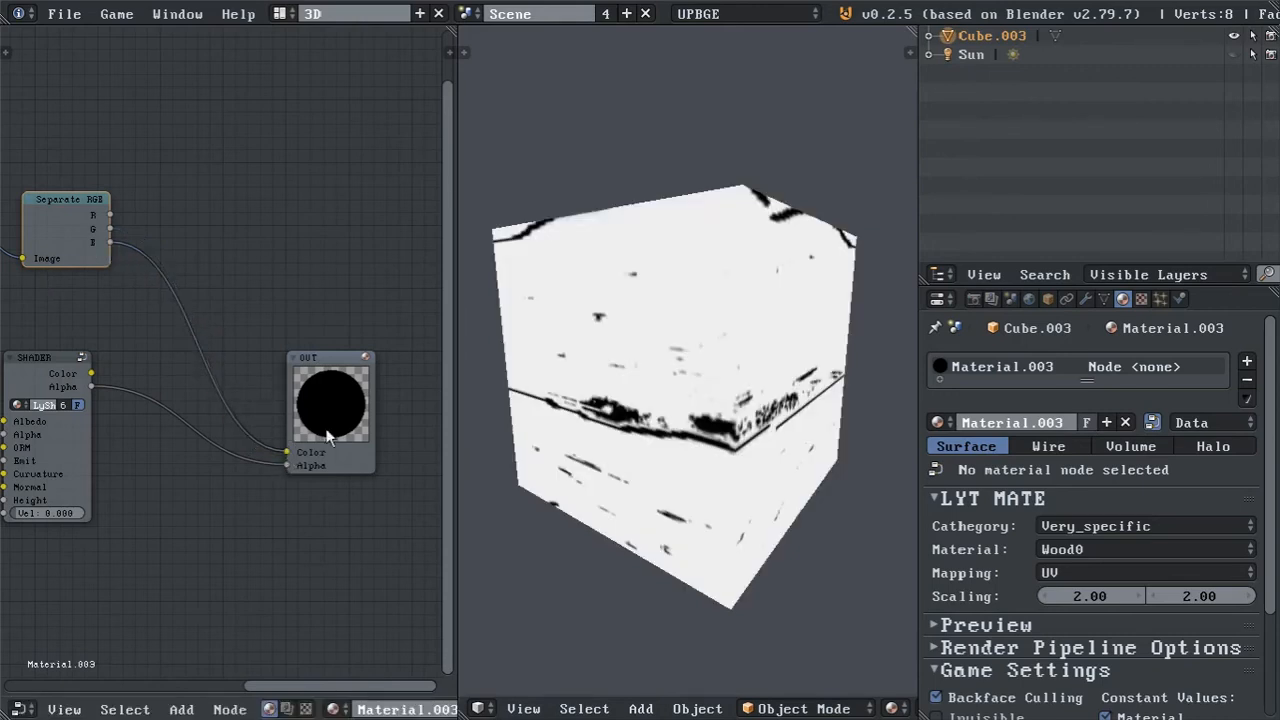
{"action": "middle_click_drag", "start_coordinate": [600, 300], "coordinate": [504, 292]}
Add a Combine RGB node beside the Separate RGB node, above the SHADER node.
{"action": "middle_click_drag", "start_coordinate": [136, 243], "coordinate": [336, 265]}
{"action": "middle_click_drag", "start_coordinate": [295, 350], "coordinate": [206, 293]}
{"action": "middle_click_drag", "start_coordinate": [264, 330], "coordinate": [153, 328]}
{"action": "scroll", "coordinate": [155, 328], "scroll_direction": "down", "scroll_amount": 1}
{"action": "left_click_drag", "start_coordinate": [308, 346], "coordinate": [426, 345]}
{"action": "left_click_drag", "start_coordinate": [64, 323], "coordinate": [267, 321]}
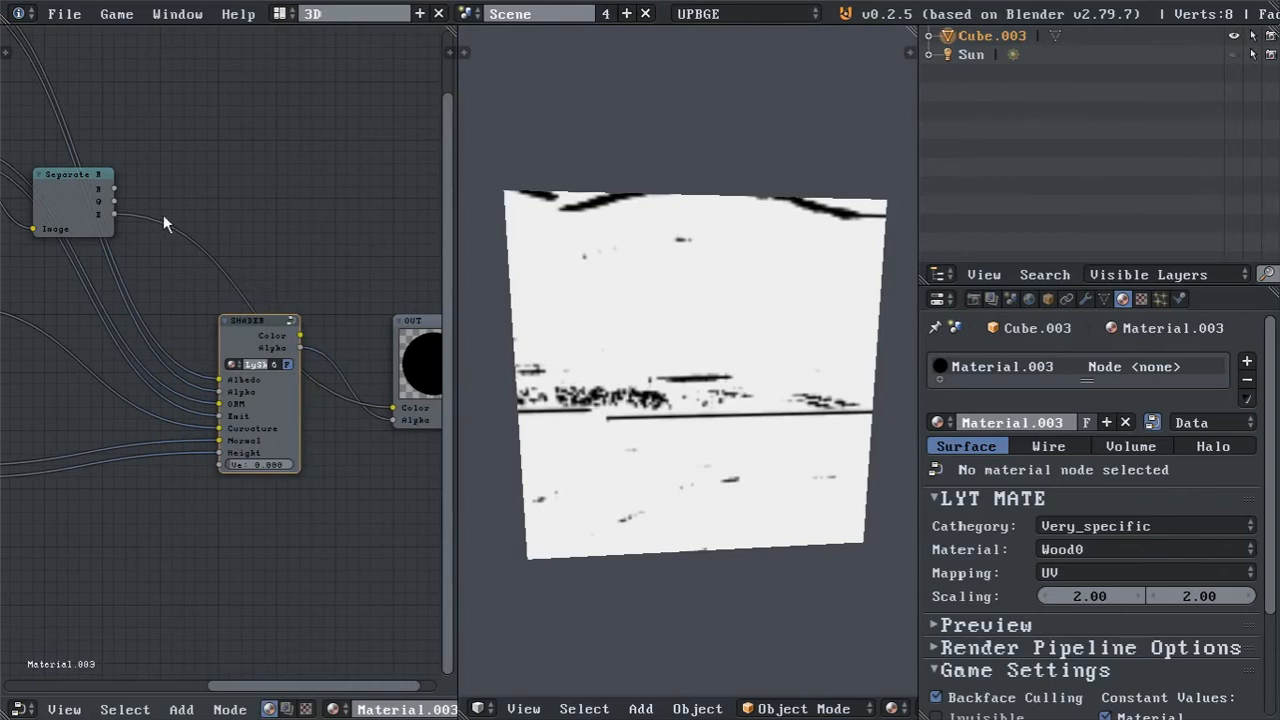
{"action": "middle_click_drag", "start_coordinate": [232, 204], "coordinate": [208, 207]}
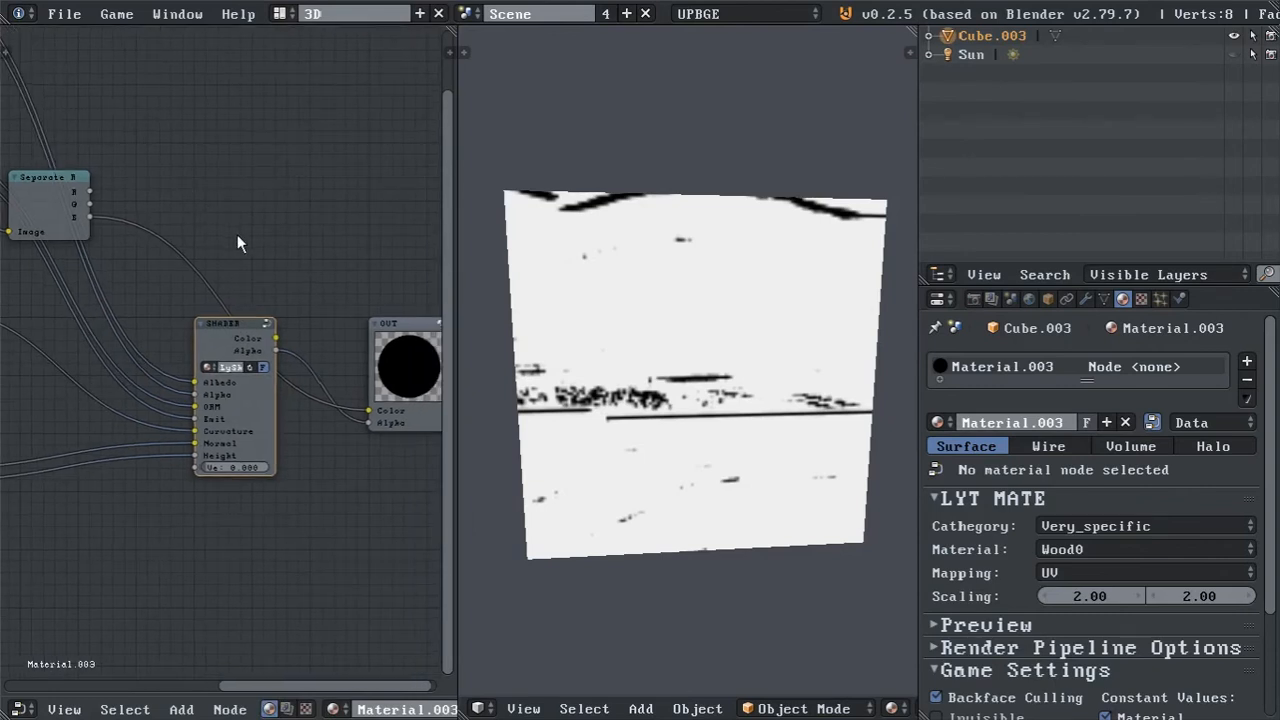
{"action": "key", "text": "shift+a"}
{"action": "mouse_move", "coordinate": [237, 237]}
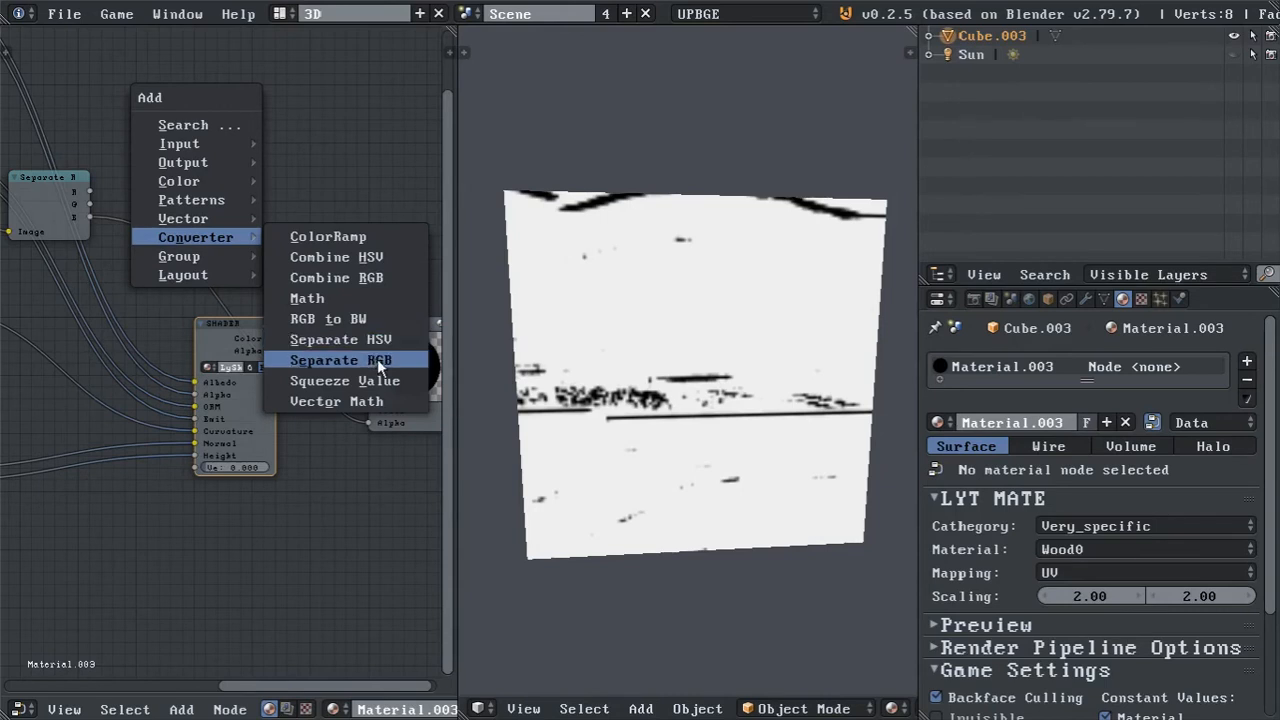
{"action": "left_click", "coordinate": [355, 278]}
{"action": "left_click", "coordinate": [218, 206]}
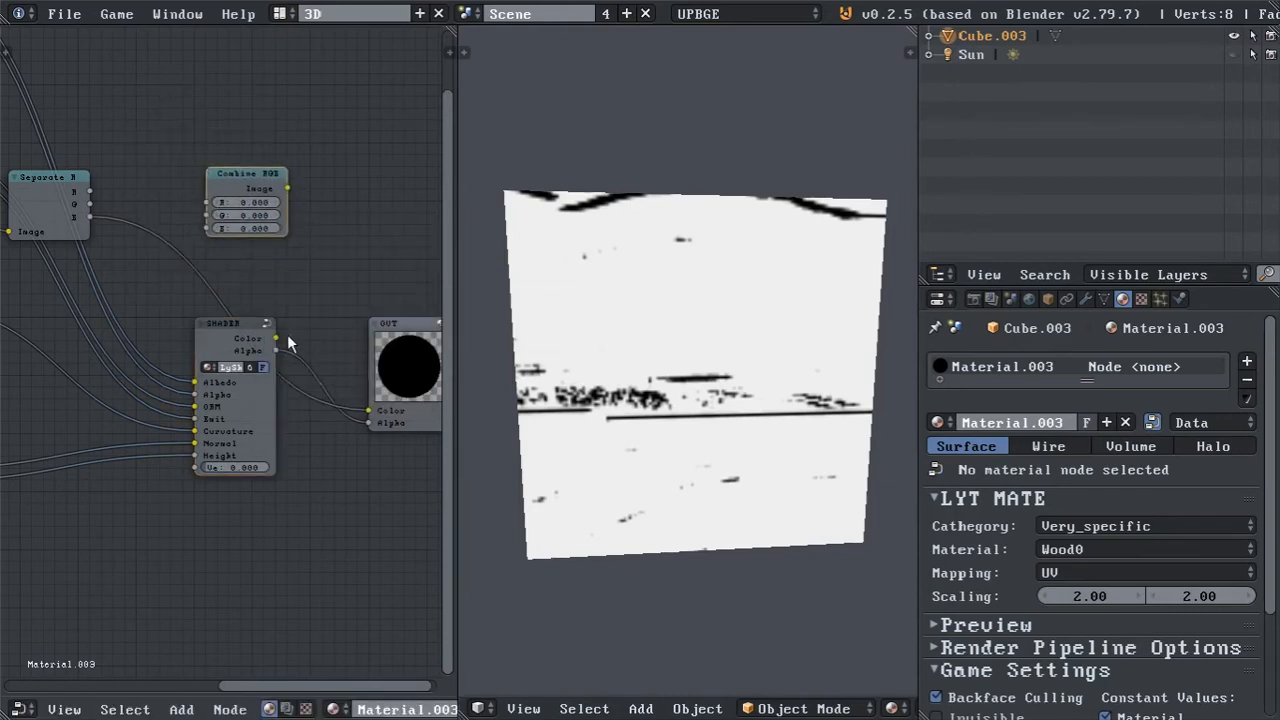
Link the R and G outputs of Separate RGB to Combine RGB and cut the B link to the OUT node.
{"action": "left_click_drag", "start_coordinate": [89, 190], "coordinate": [207, 202]}
{"action": "left_click_drag", "start_coordinate": [90, 204], "coordinate": [212, 215]}
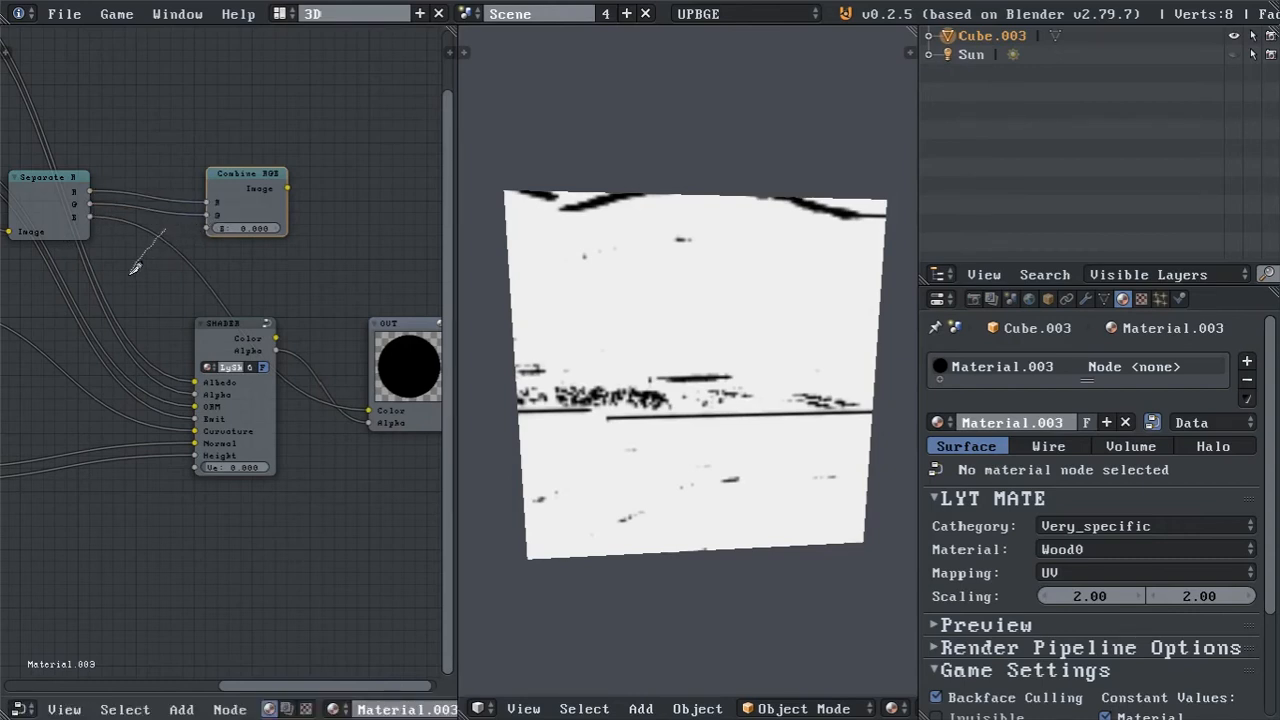
{"action": "left_click_drag", "start_coordinate": [131, 273], "coordinate": [129, 276], "text": "ctrl"}
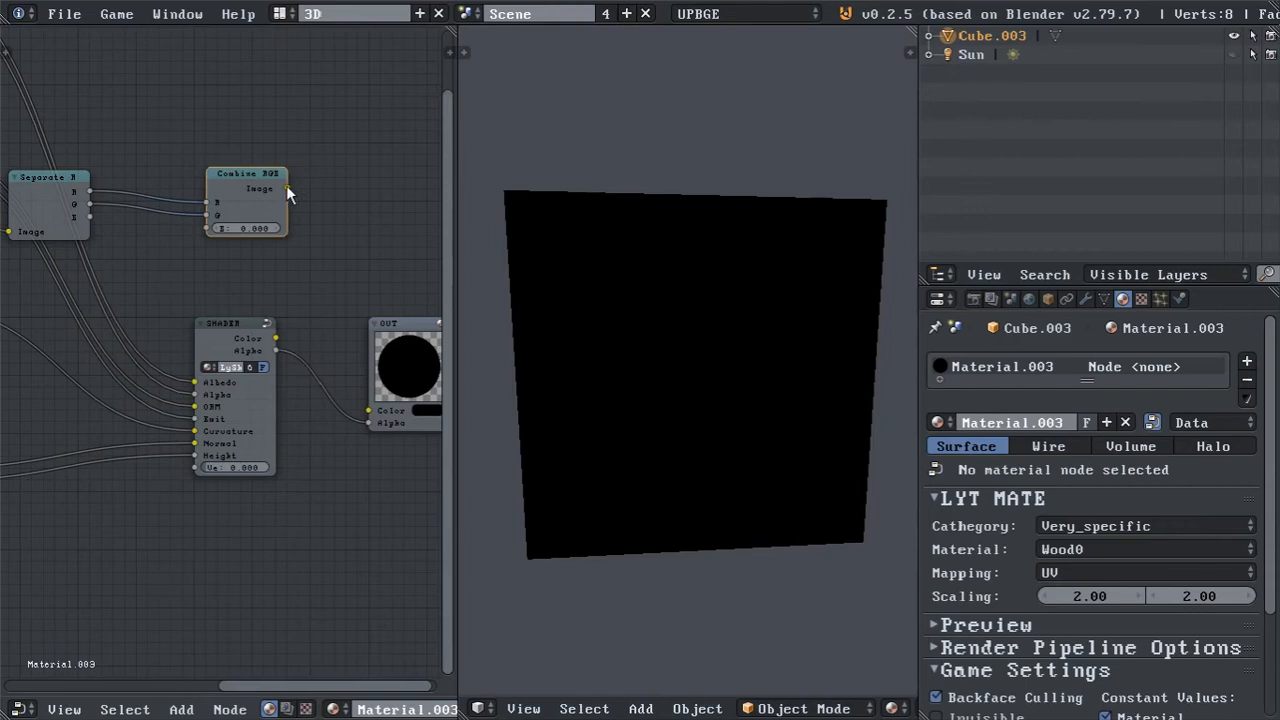
Connect Combine RGB's Image to the SHADER's ORM input and the SHADER's Color output to OUT's Color.
{"action": "left_click_drag", "start_coordinate": [284, 187], "coordinate": [193, 406]}
{"action": "left_click_drag", "start_coordinate": [277, 341], "coordinate": [369, 411]}
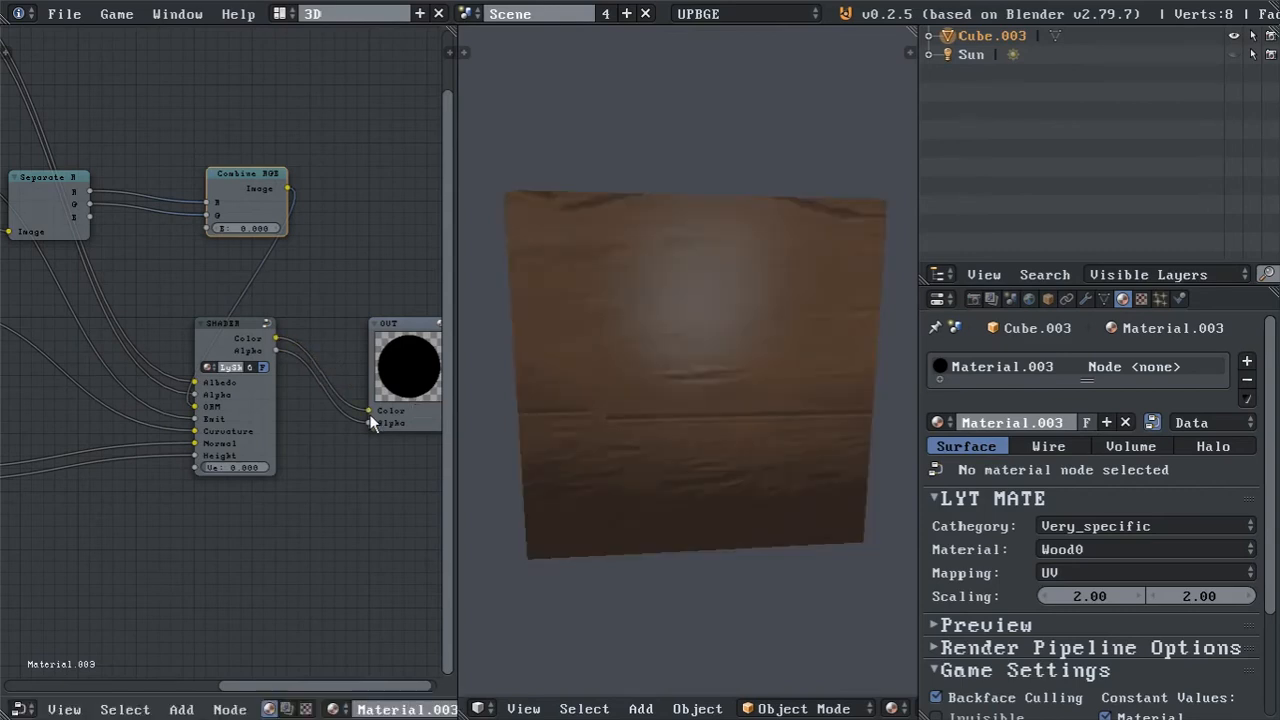
{"action": "middle_click_drag", "start_coordinate": [601, 370], "coordinate": [501, 418]}
{"action": "scroll", "coordinate": [608, 395], "scroll_direction": "down", "scroll_amount": 3}
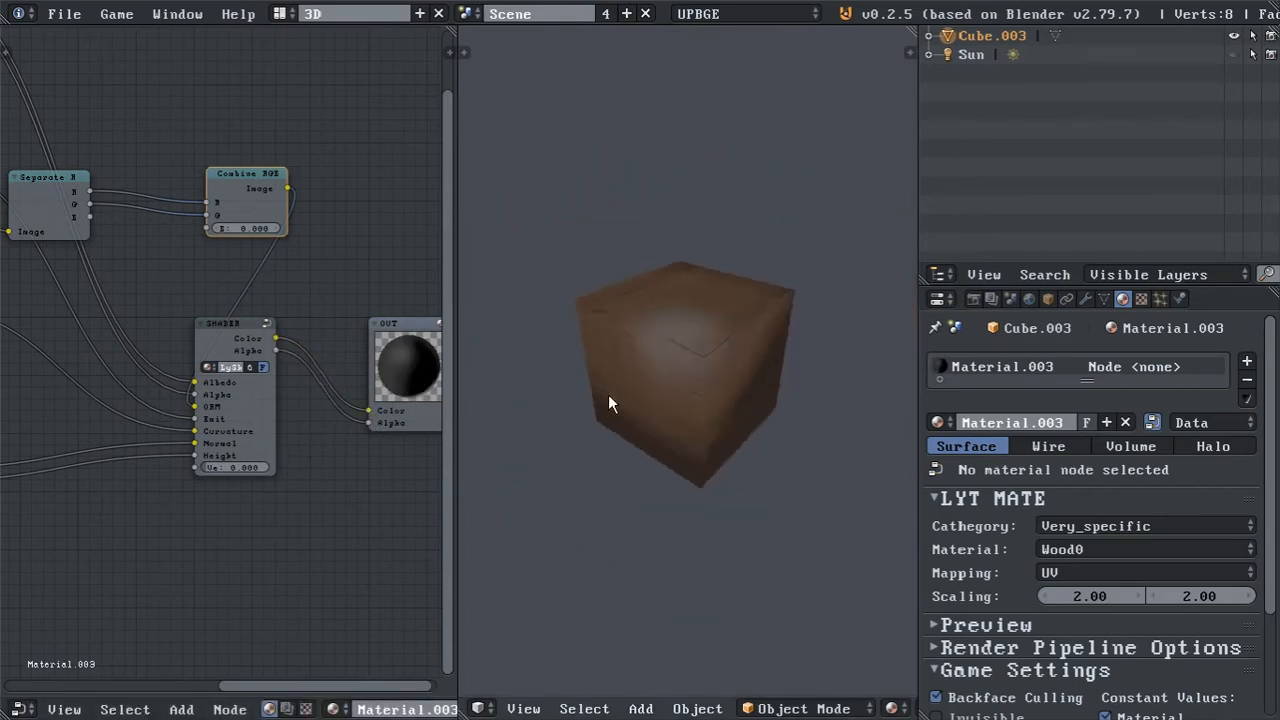
Replace the cube's geometry with a UV sphere of 32 segments, 16 rings and size 1.000 in Edit Mode.
{"action": "key", "text": "Tab"}
{"action": "key", "text": "a"}
{"action": "key", "text": "x"}
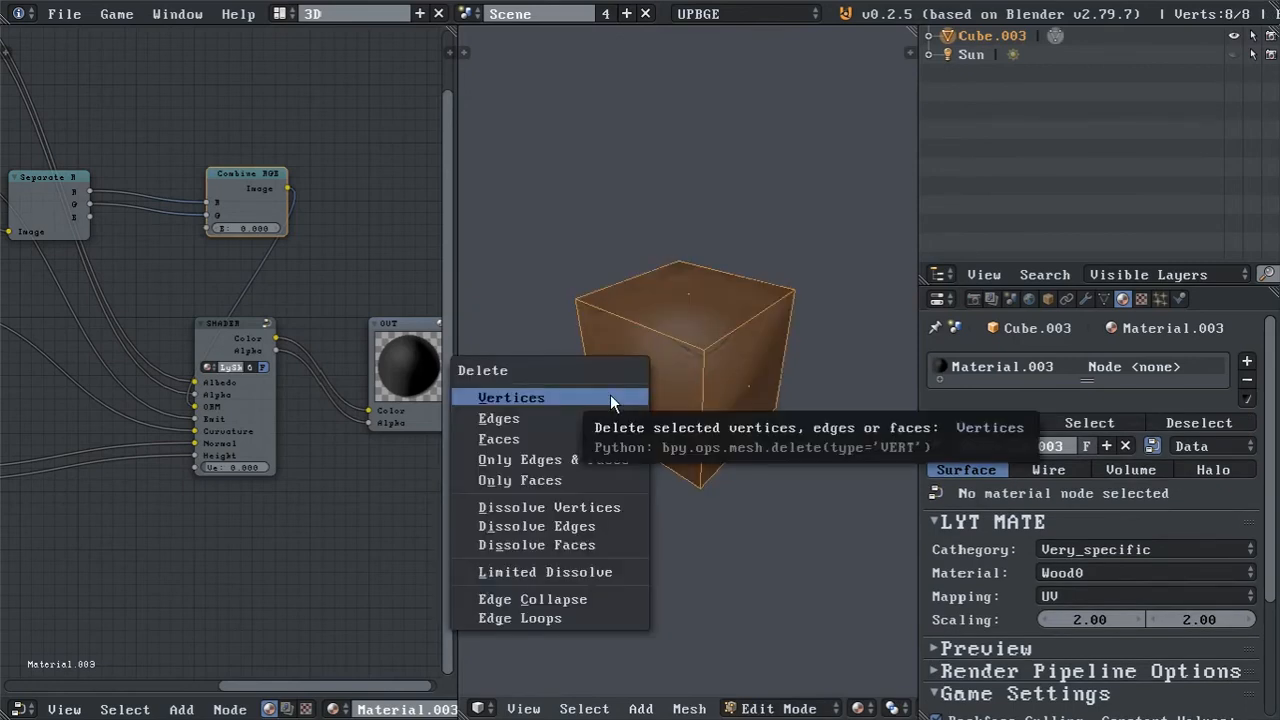
{"action": "key", "text": "shift+s"}
{"action": "key", "text": "Escape"}
{"action": "key", "text": "x"}
{"action": "left_click", "coordinate": [646, 294]}
{"action": "key", "text": "shift+a"}
{"action": "left_click", "coordinate": [622, 372]}
{"action": "key", "text": "t"}
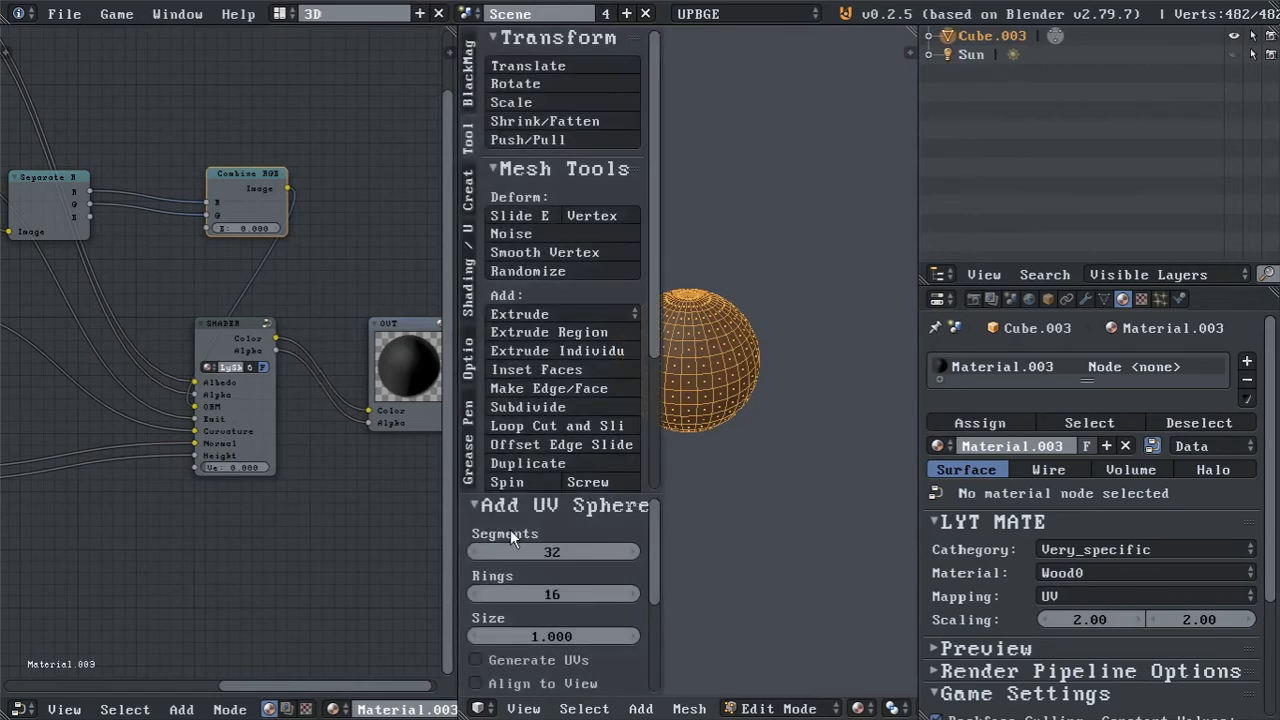
{"action": "key", "text": "t"}
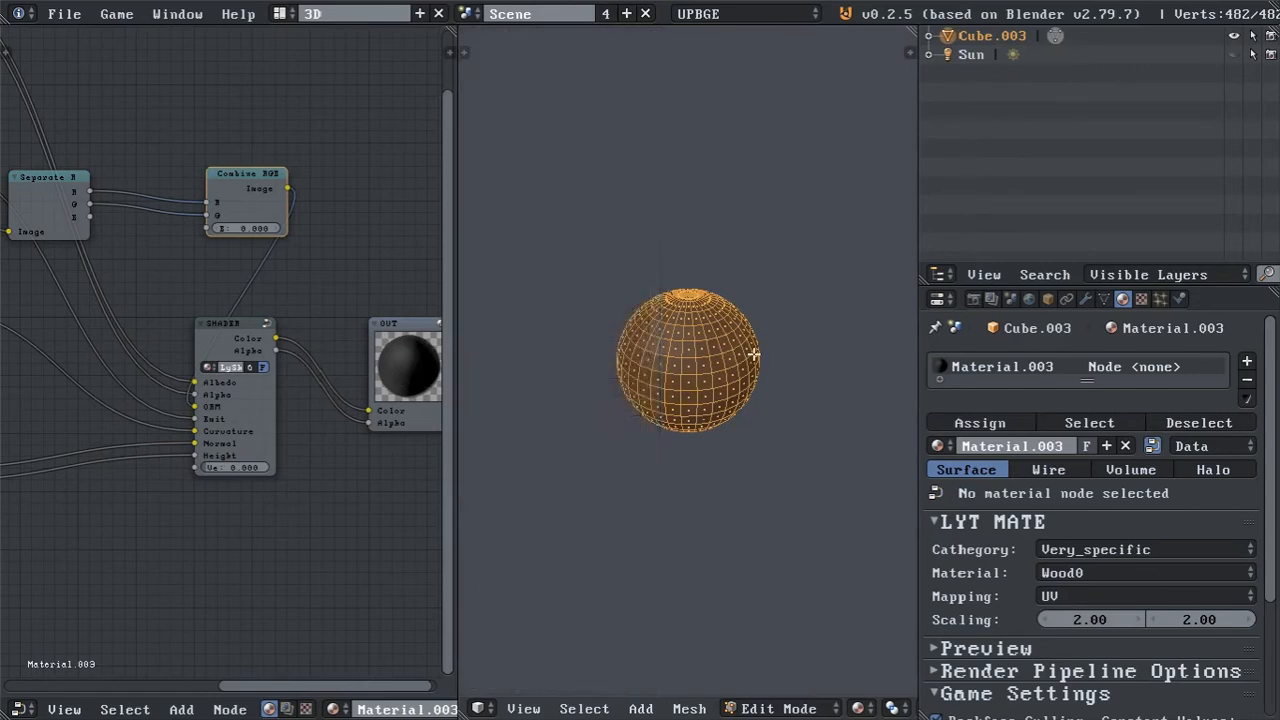
Return to Object Mode and apply smooth shading to the sphere.
{"action": "key", "text": "Tab"}
{"action": "key", "text": "t"}
{"action": "left_click", "coordinate": [505, 310]}
{"action": "key", "text": "t"}
{"action": "scroll", "coordinate": [681, 333], "scroll_direction": "up", "scroll_amount": 5}
{"action": "middle_click_drag", "start_coordinate": [681, 333], "coordinate": [743, 300]}
Add a second Separate RGB node below the SHADER node.
{"action": "middle_click_drag", "start_coordinate": [314, 314], "coordinate": [243, 277]}
{"action": "key", "text": "shift+a"}
{"action": "mouse_move", "coordinate": [276, 440]}
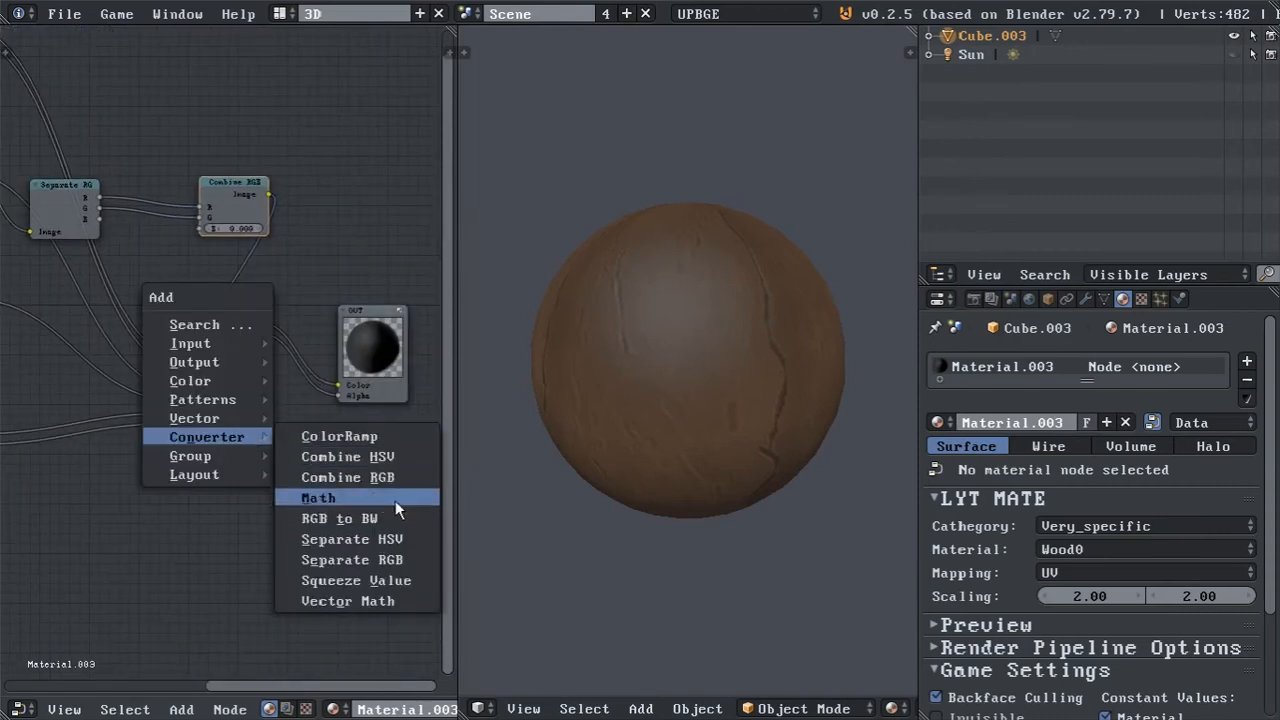
{"action": "left_click", "coordinate": [396, 561]}
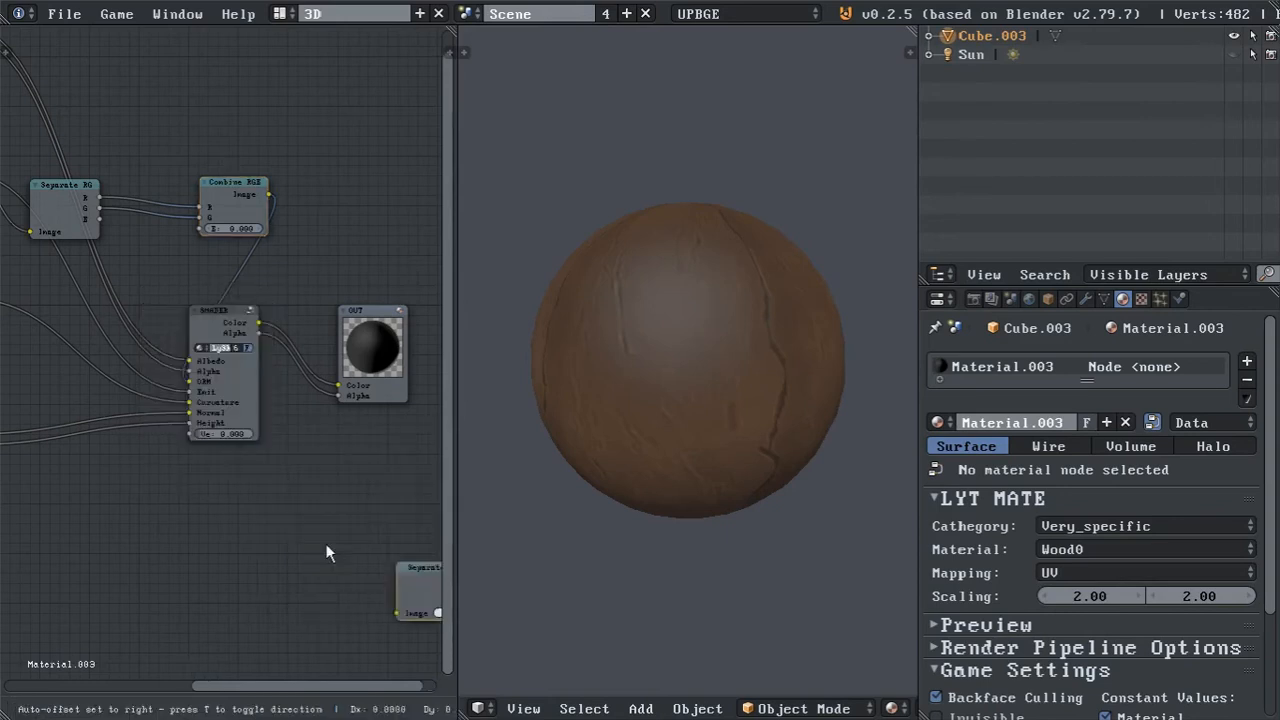
{"action": "left_click", "coordinate": [190, 472]}
Preview the ORM texture's Alpha output through OUT's Color and reconnect the SHADER's Color output.
{"action": "middle_click_drag", "start_coordinate": [159, 193], "coordinate": [268, 248]}
{"action": "scroll", "coordinate": [268, 248], "scroll_direction": "down", "scroll_amount": 2}
{"action": "middle_click_drag", "start_coordinate": [181, 240], "coordinate": [61, 235]}
{"action": "left_click_drag", "start_coordinate": [38, 229], "coordinate": [360, 412]}
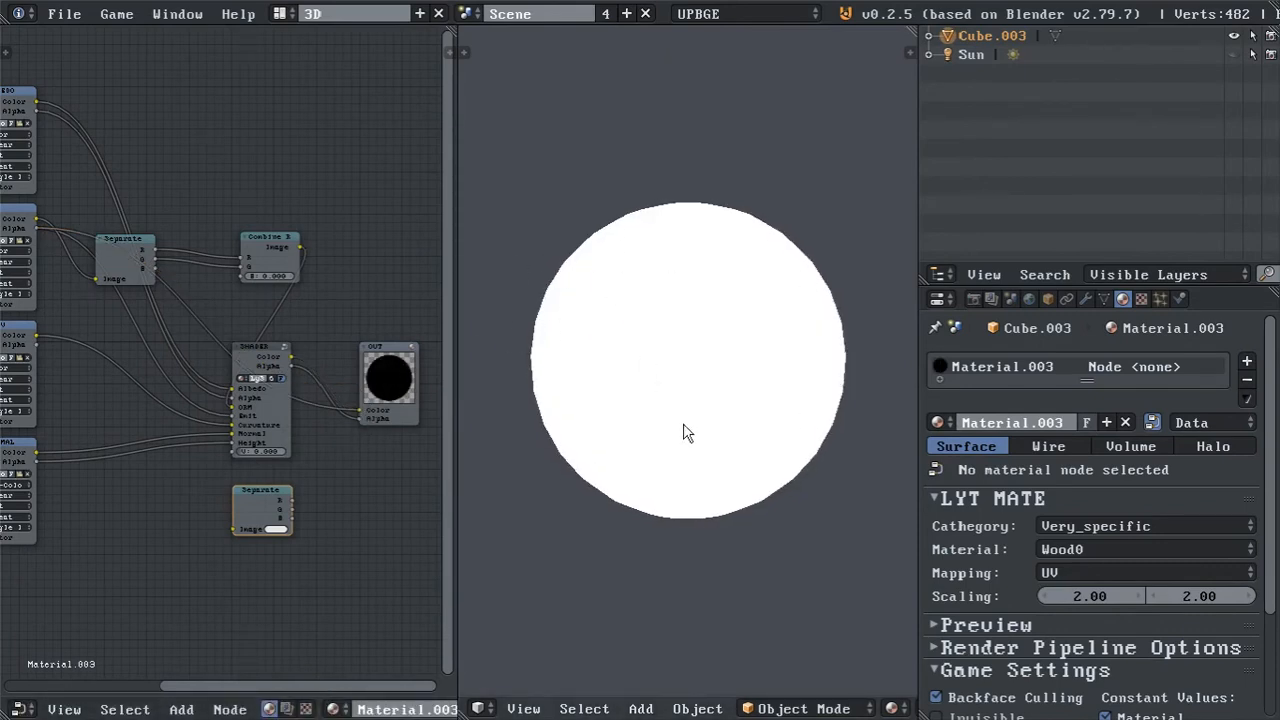
{"action": "left_click_drag", "start_coordinate": [304, 360], "coordinate": [356, 409]}
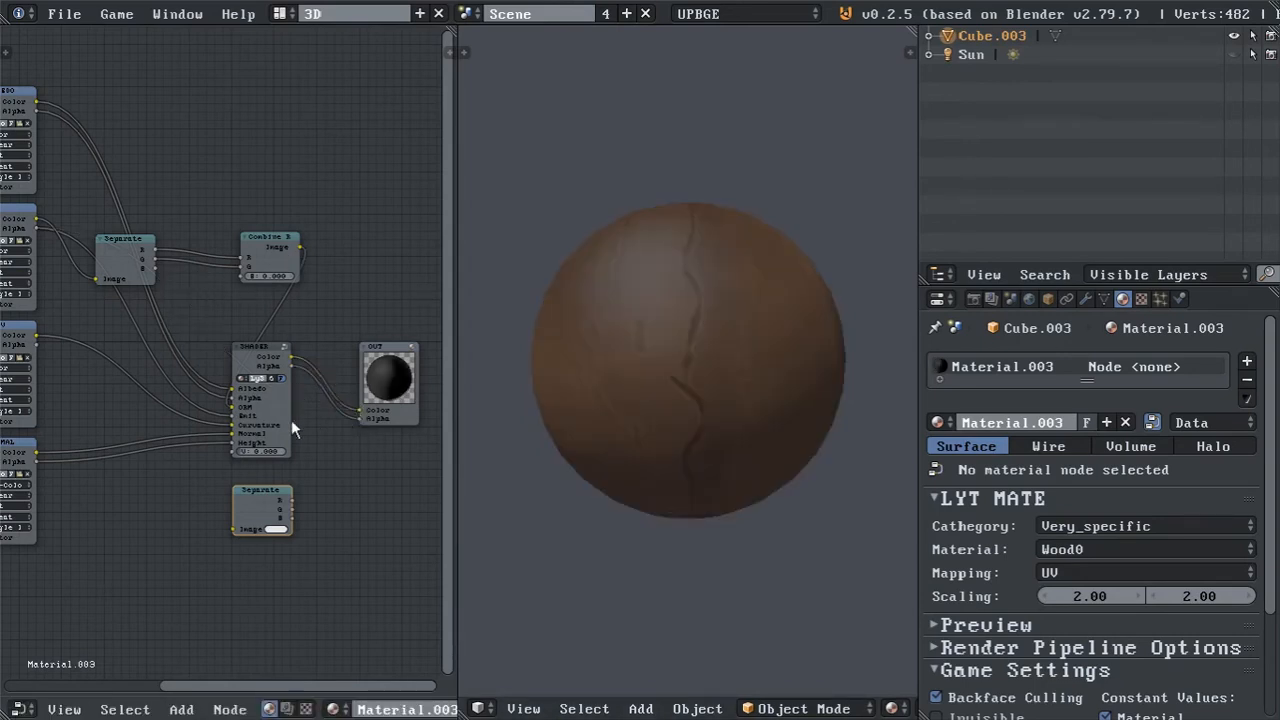
Connect the CURV texture's Color output to the Image input of the lower Separate RGB node.
{"action": "middle_click_drag", "start_coordinate": [102, 377], "coordinate": [136, 376]}
{"action": "left_click_drag", "start_coordinate": [72, 335], "coordinate": [269, 530]}
{"action": "middle_click_drag", "start_coordinate": [289, 507], "coordinate": [219, 484]}
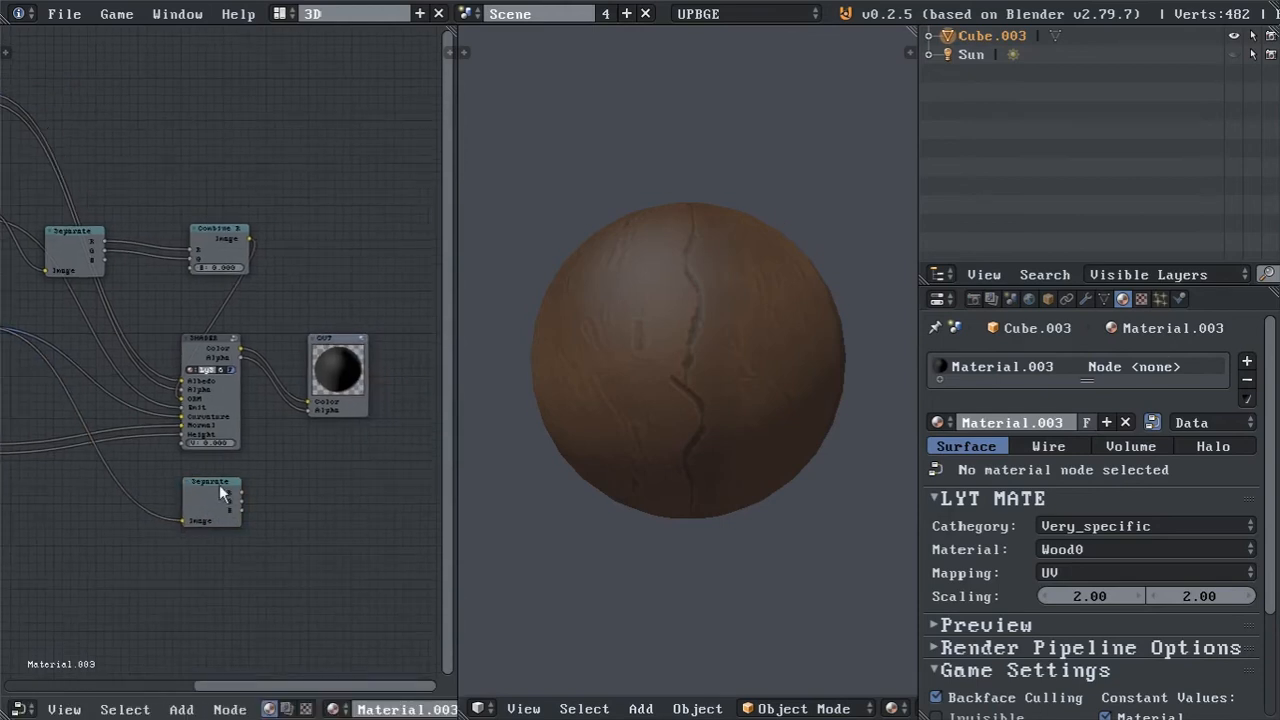
Preview the curvature map's R, G and B channels in turn through OUT's Color and reconnect the SHADER's Color output.
{"action": "left_click_drag", "start_coordinate": [246, 494], "coordinate": [314, 405]}
{"action": "middle_click_drag", "start_coordinate": [712, 317], "coordinate": [553, 348]}
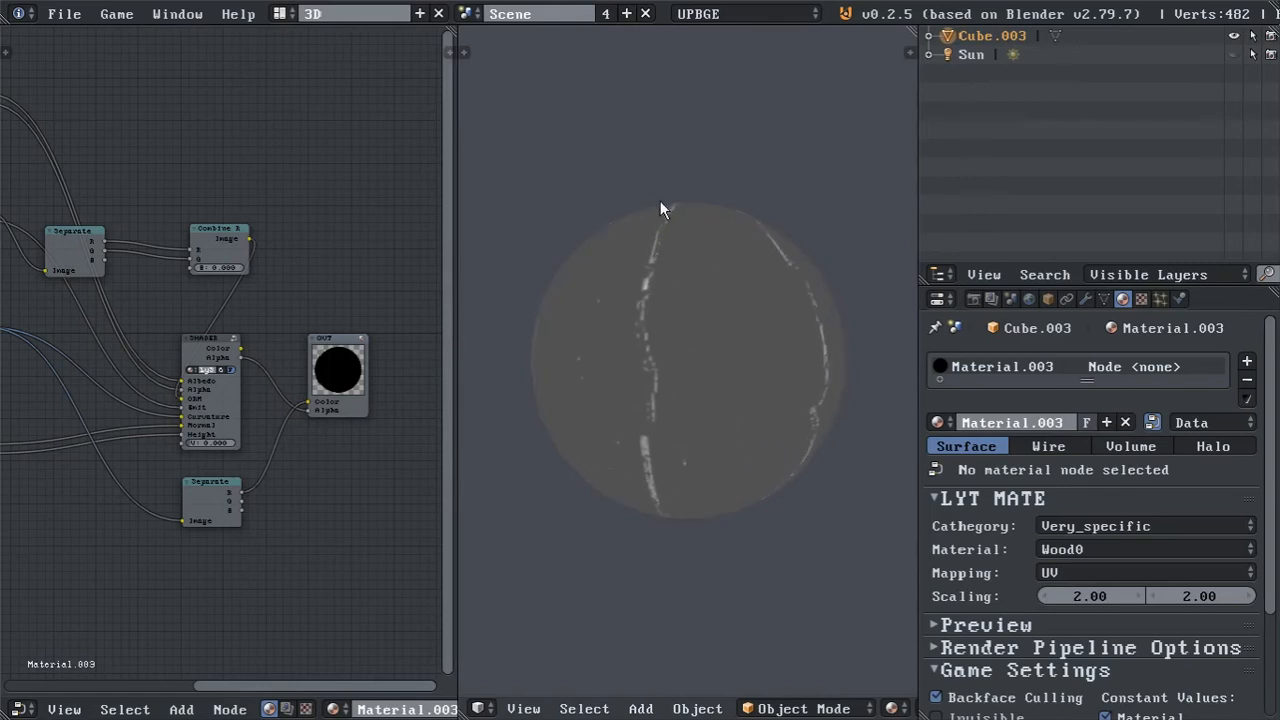
{"action": "middle_click_drag", "start_coordinate": [651, 260], "coordinate": [676, 215]}
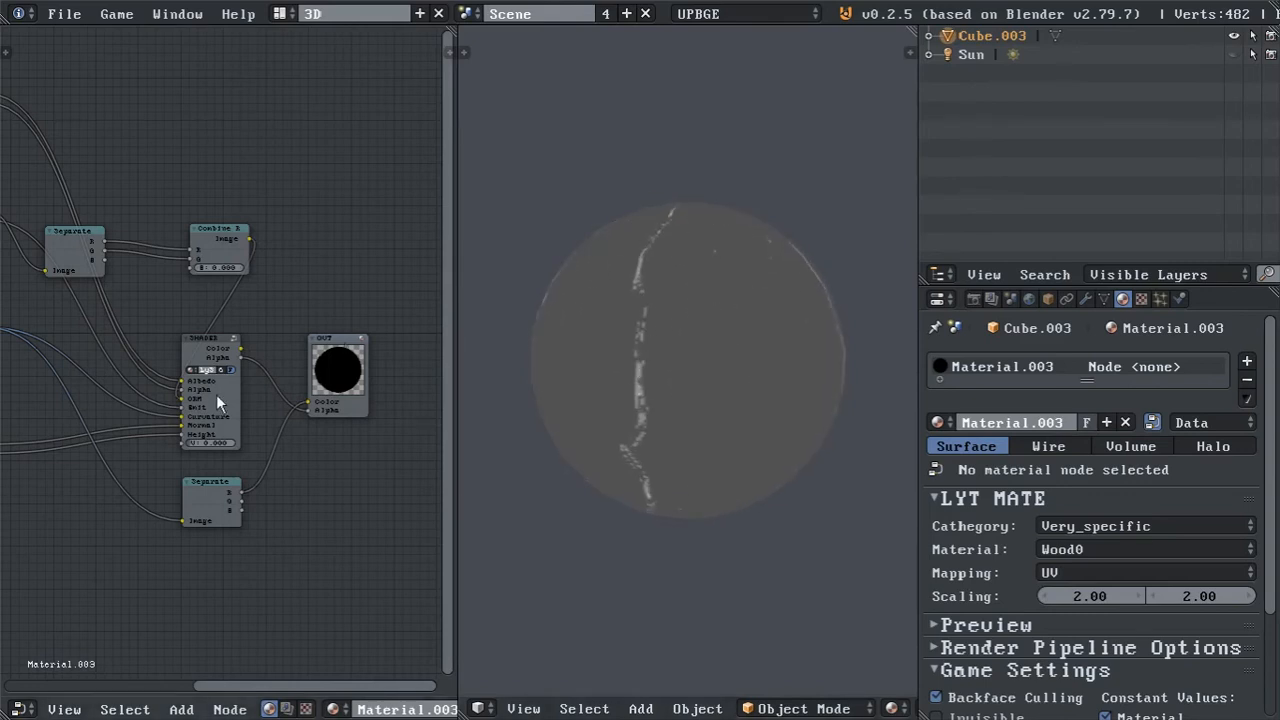
{"action": "scroll", "coordinate": [250, 499], "scroll_direction": "up", "scroll_amount": 1}
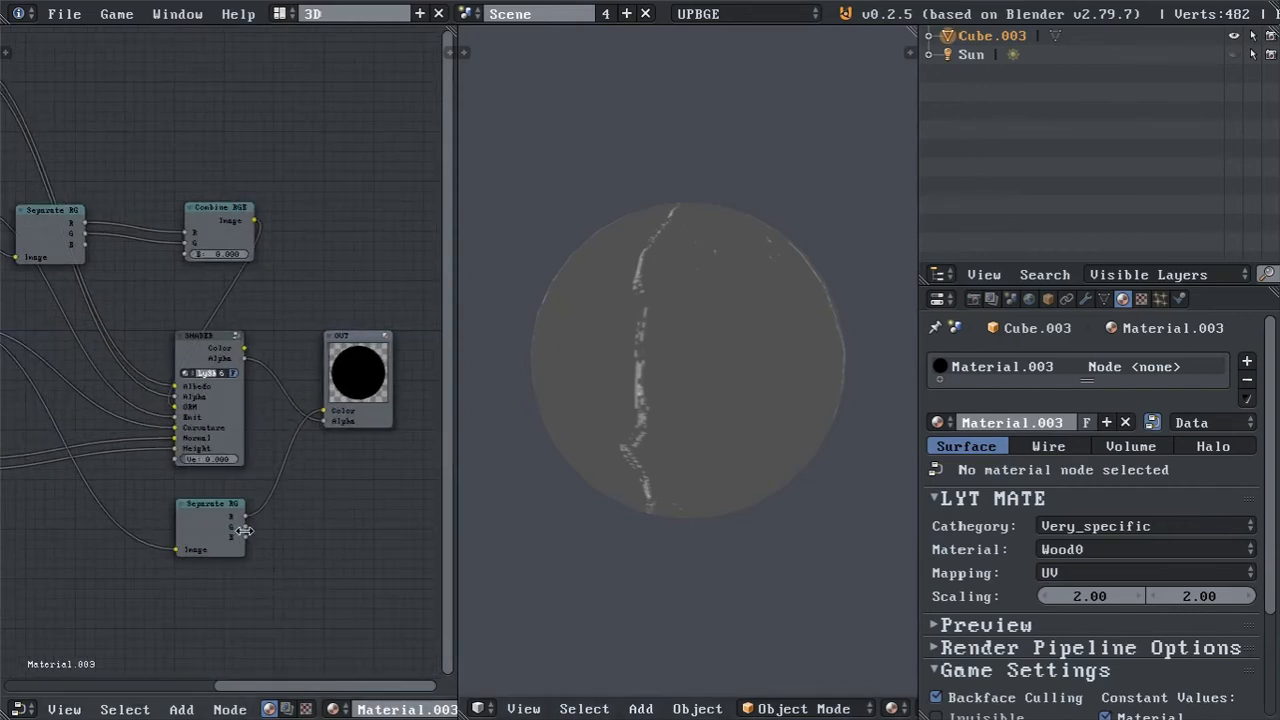
{"action": "left_click_drag", "start_coordinate": [245, 525], "coordinate": [326, 412]}
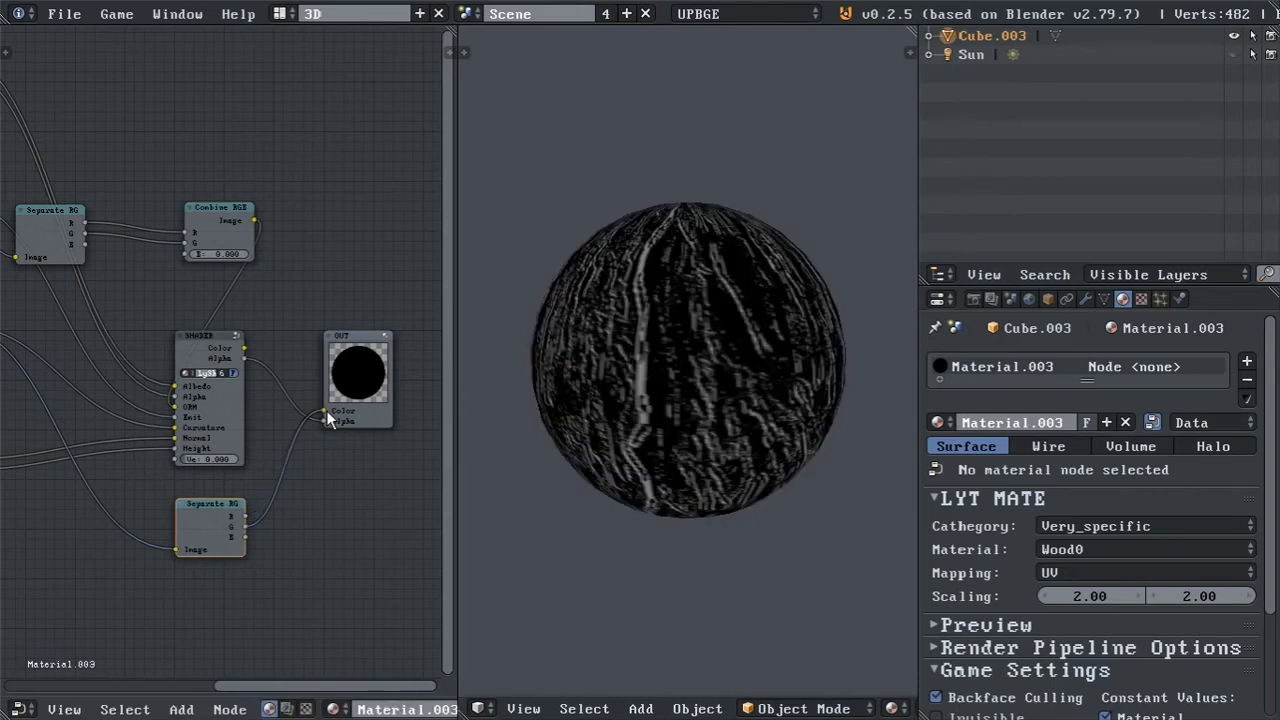
{"action": "middle_click_drag", "start_coordinate": [604, 305], "coordinate": [677, 308]}
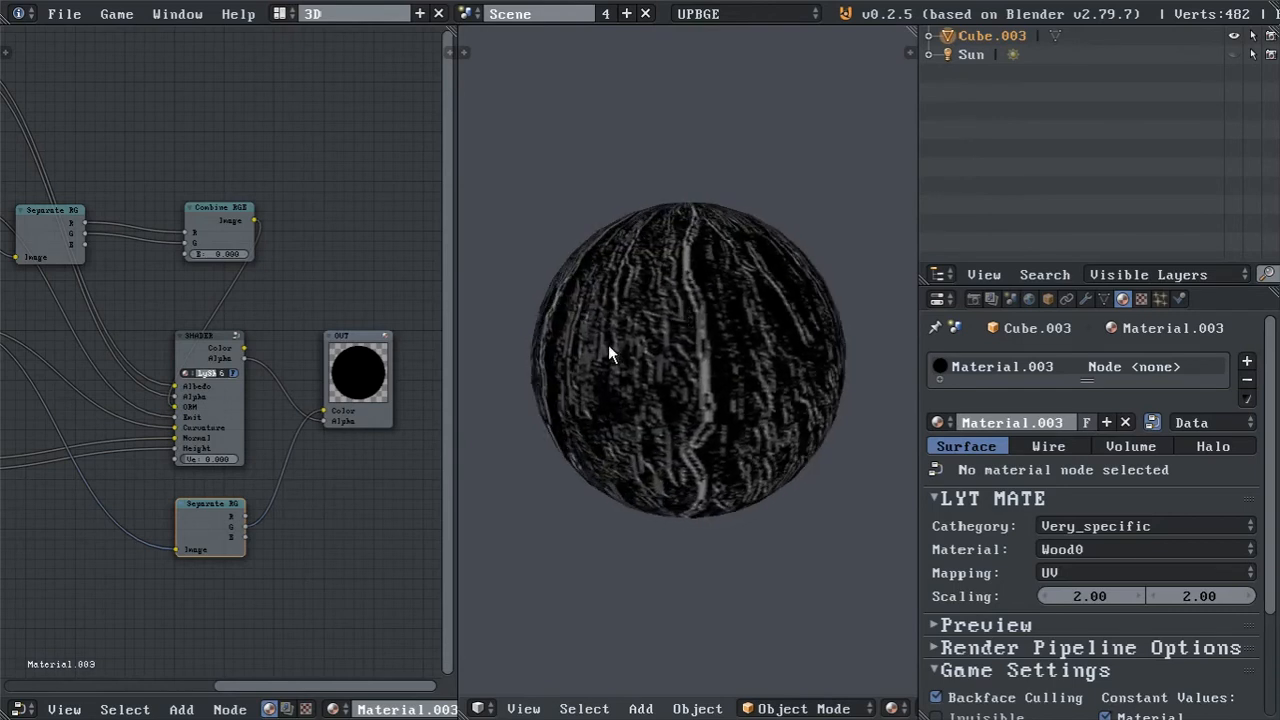
{"action": "left_click_drag", "start_coordinate": [246, 537], "coordinate": [328, 420]}
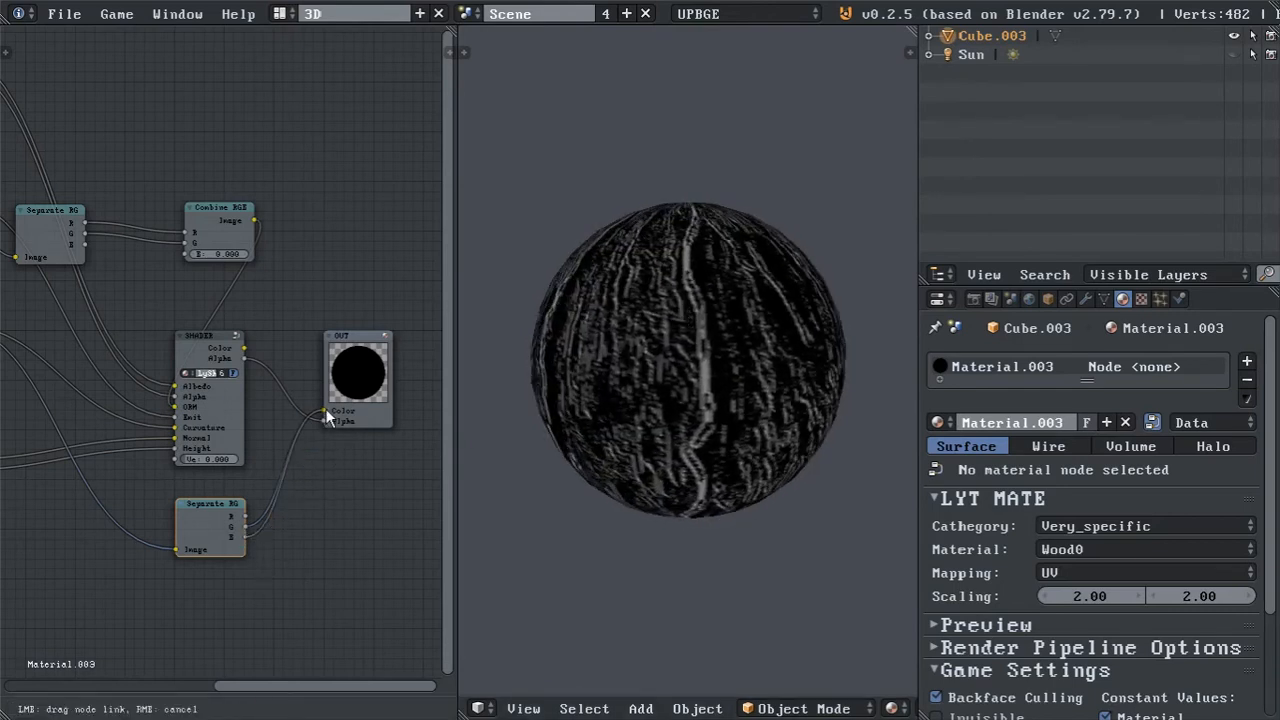
{"action": "left_click_drag", "start_coordinate": [325, 408], "coordinate": [325, 411]}
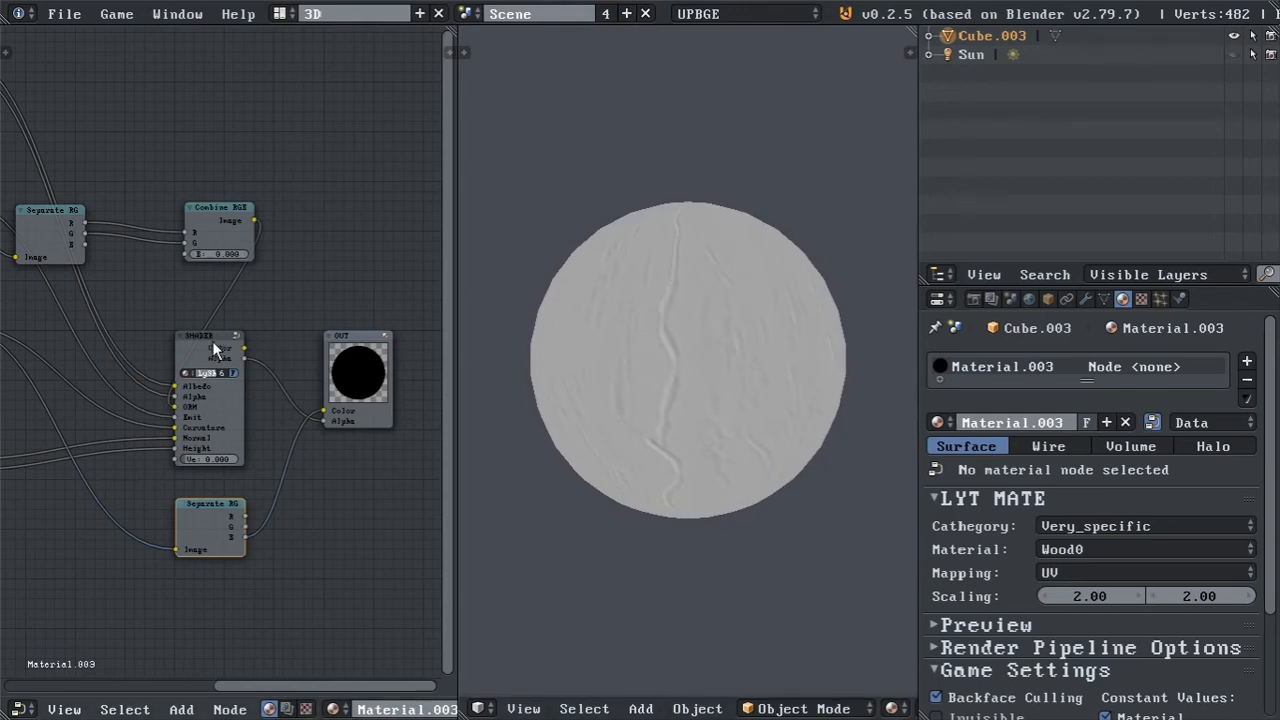
{"action": "left_click_drag", "start_coordinate": [246, 348], "coordinate": [324, 410]}
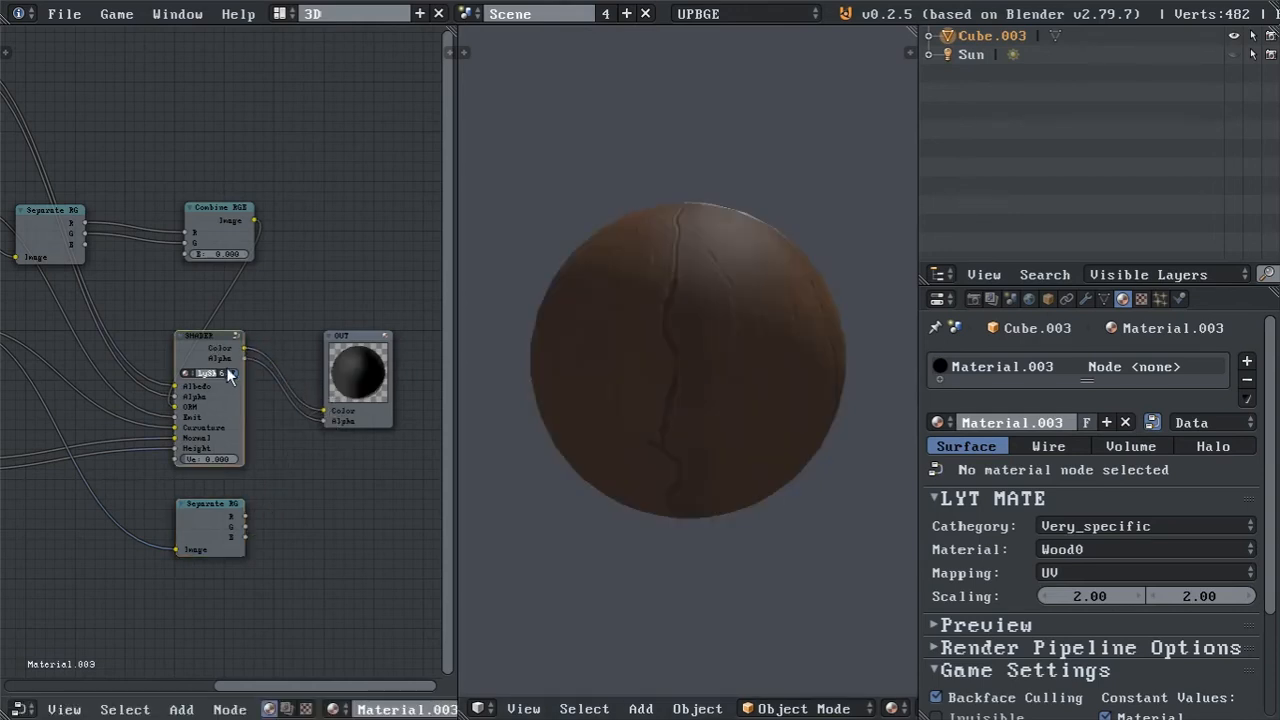
Examine the internal node layout of the SHADER group in a maximized Node Editor, including the Diffuse, Ambient/Fresnel, Specular and Emissive frames.
{"action": "key", "text": "Tab"}
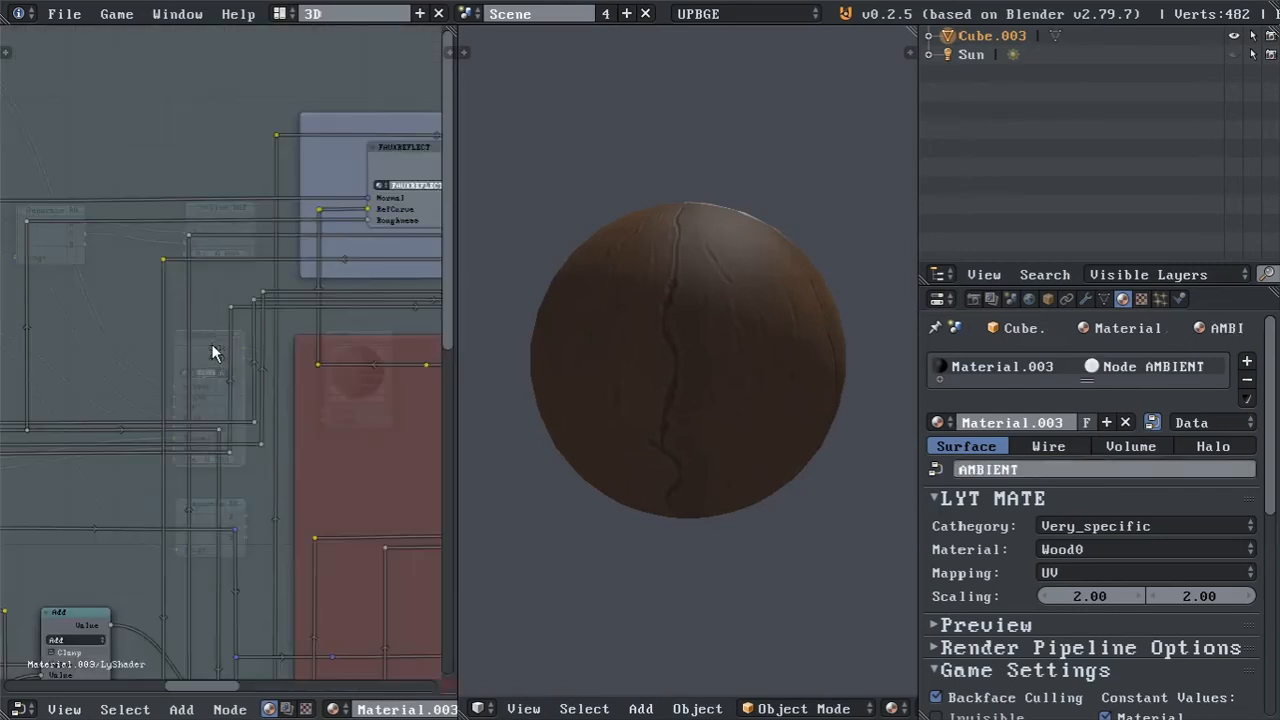
{"action": "key", "text": "shift+space"}
{"action": "middle_click_drag", "start_coordinate": [382, 406], "coordinate": [288, 240]}
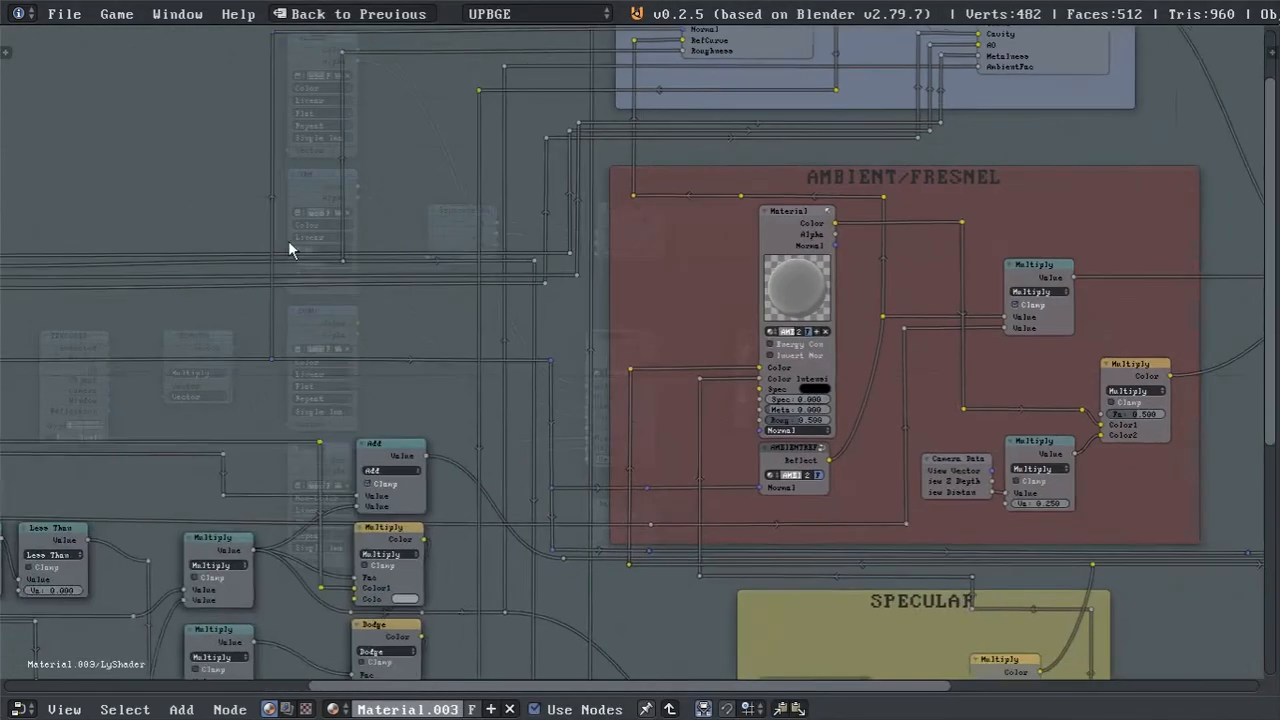
{"action": "scroll", "coordinate": [403, 283], "scroll_direction": "down", "scroll_amount": 2}
{"action": "scroll", "coordinate": [408, 291], "scroll_direction": "down", "scroll_amount": 4}
{"action": "middle_click_drag", "start_coordinate": [434, 360], "coordinate": [437, 249]}
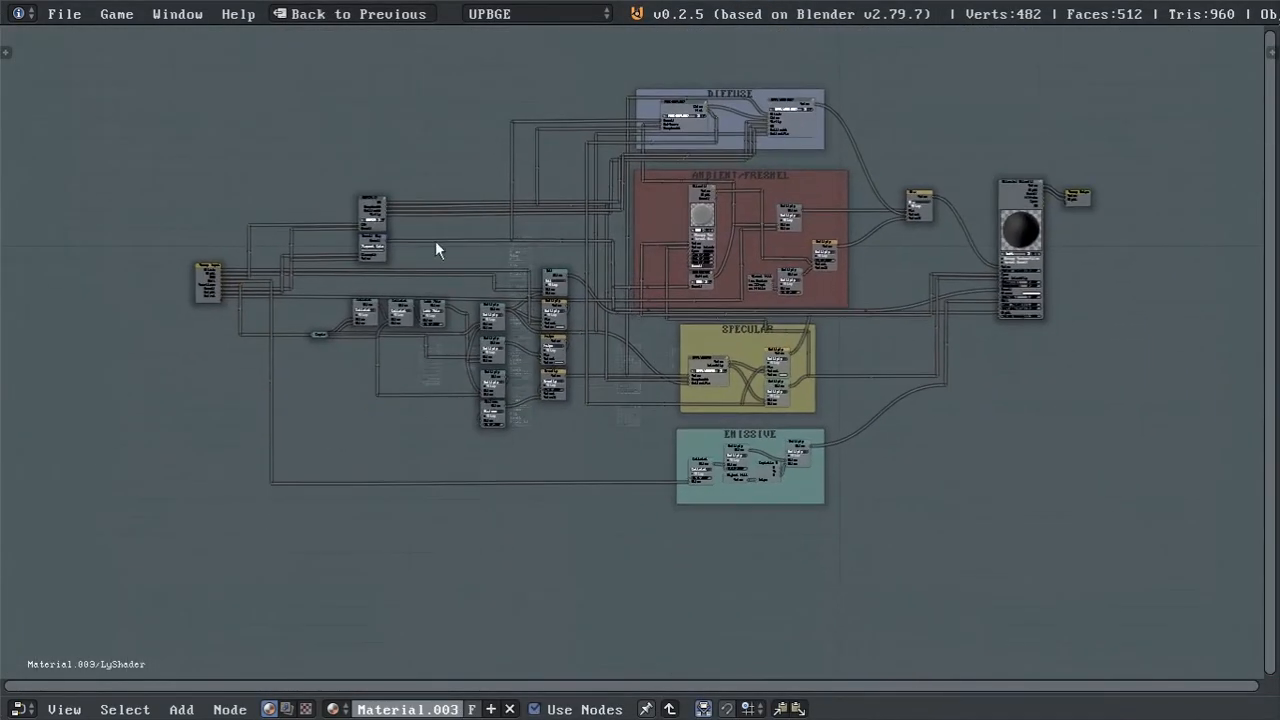
{"action": "scroll", "coordinate": [550, 484], "scroll_direction": "up", "scroll_amount": 3}
{"action": "scroll", "coordinate": [550, 477], "scroll_direction": "up", "scroll_amount": 3}
{"action": "middle_click_drag", "start_coordinate": [368, 212], "coordinate": [587, 343]}
{"action": "key", "text": "Tab"}
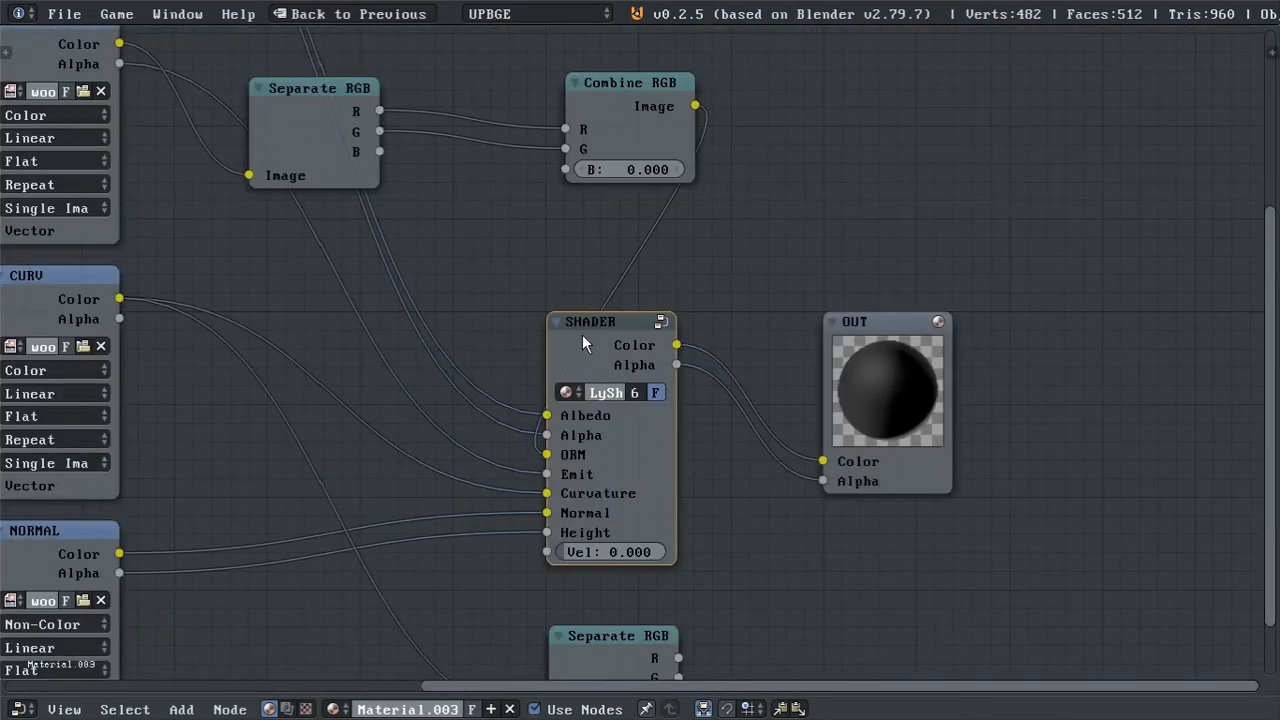
{"action": "key", "text": "ctrl+Up"}
Inside the SHADER group, set the second colour of the Multiply node above Dodge to a grey with value 0.626.
{"action": "key", "text": "Tab"}
{"action": "middle_click_drag", "start_coordinate": [178, 371], "coordinate": [218, 389]}
{"action": "scroll", "coordinate": [203, 190], "scroll_direction": "up", "scroll_amount": 1}
{"action": "scroll", "coordinate": [272, 415], "scroll_direction": "up", "scroll_amount": 5}
{"action": "scroll", "coordinate": [290, 408], "scroll_direction": "down", "scroll_amount": 1}
{"action": "left_click", "coordinate": [254, 448]}
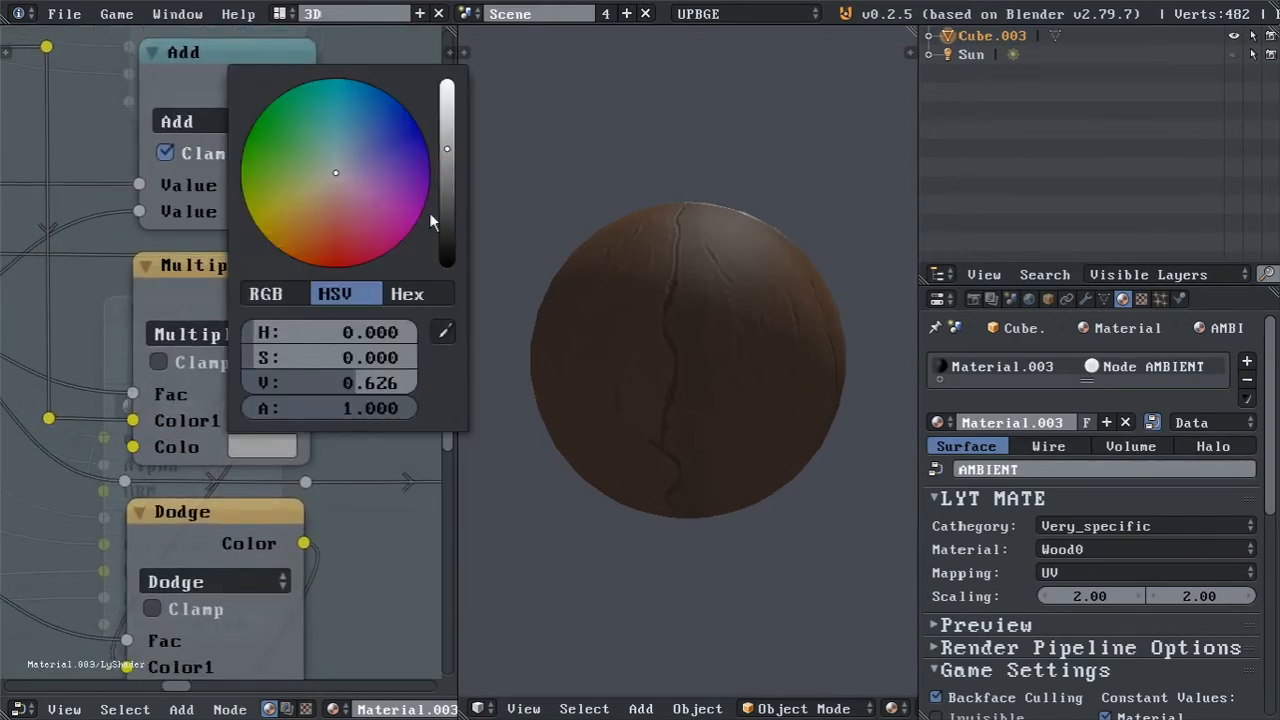
{"action": "left_click_drag", "start_coordinate": [449, 210], "coordinate": [447, 149]}
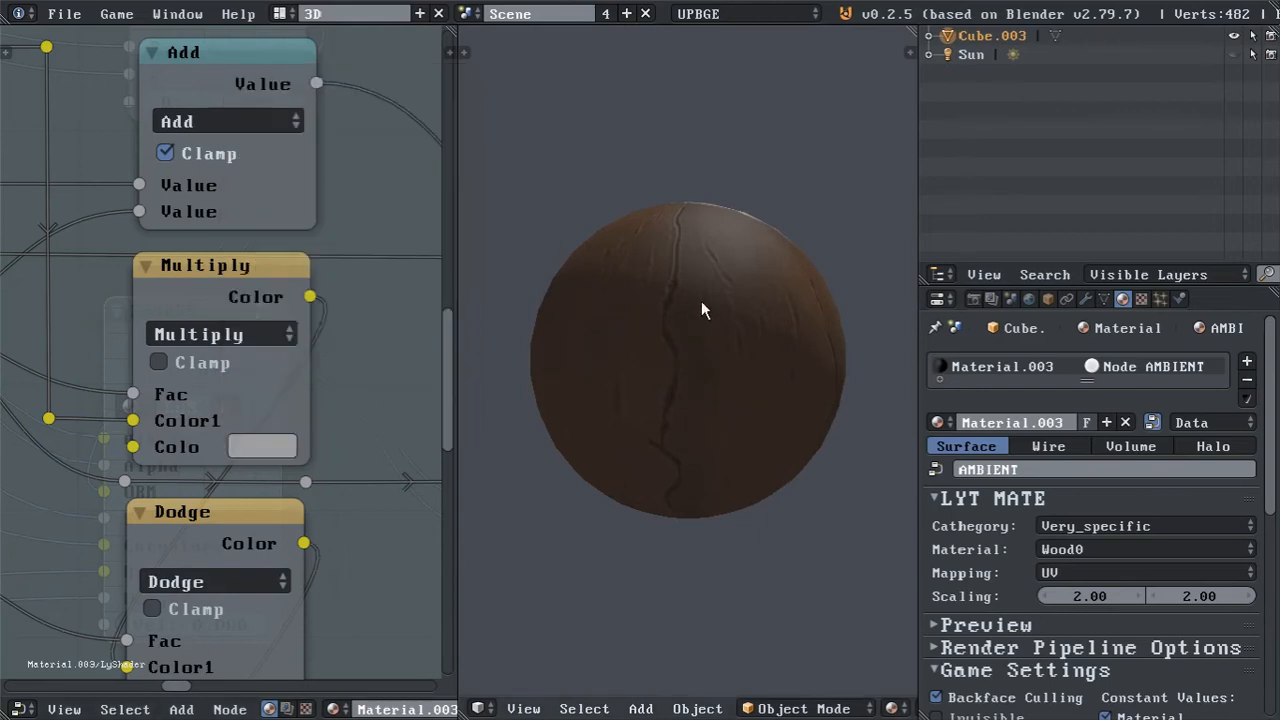
Try pure white, 1.000 for R, G and B, as the second colour of the Multiply node above Dodge.
{"action": "middle_click_drag", "start_coordinate": [346, 181], "coordinate": [195, 270]}
{"action": "scroll", "coordinate": [200, 250], "scroll_direction": "down", "scroll_amount": 3}
{"action": "middle_click_drag", "start_coordinate": [198, 370], "coordinate": [318, 264]}
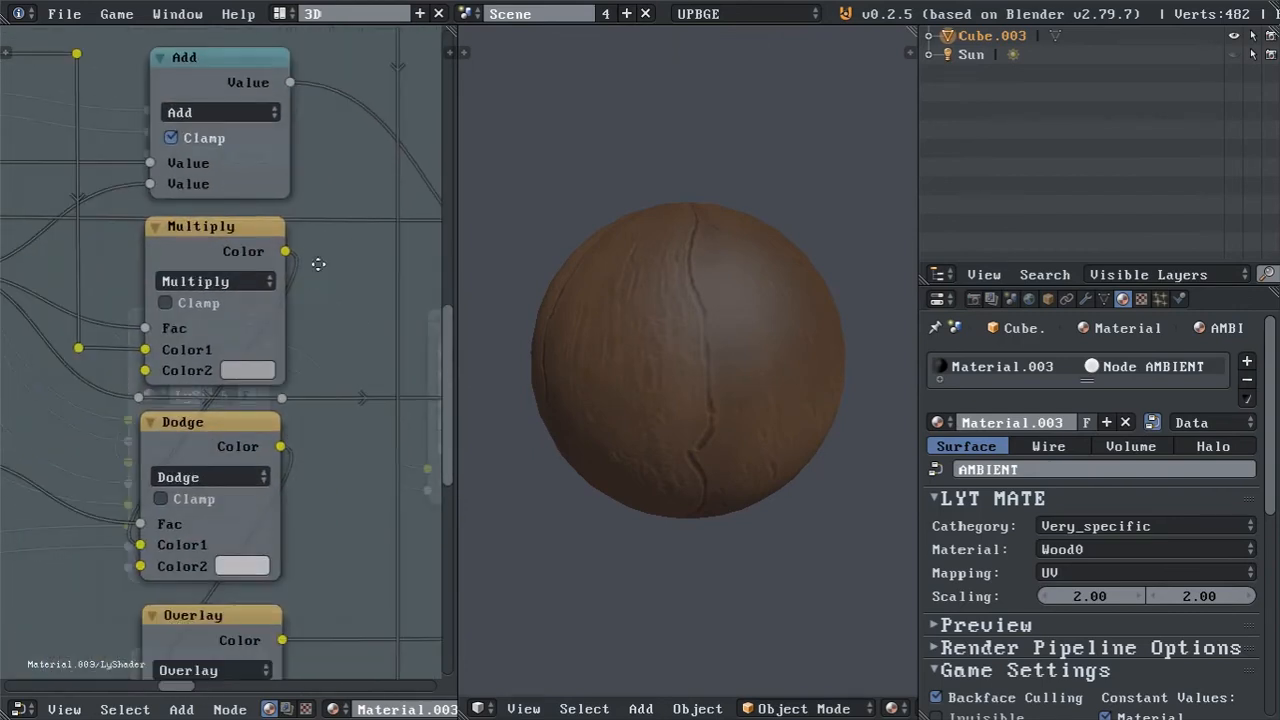
{"action": "left_click", "coordinate": [263, 370]}
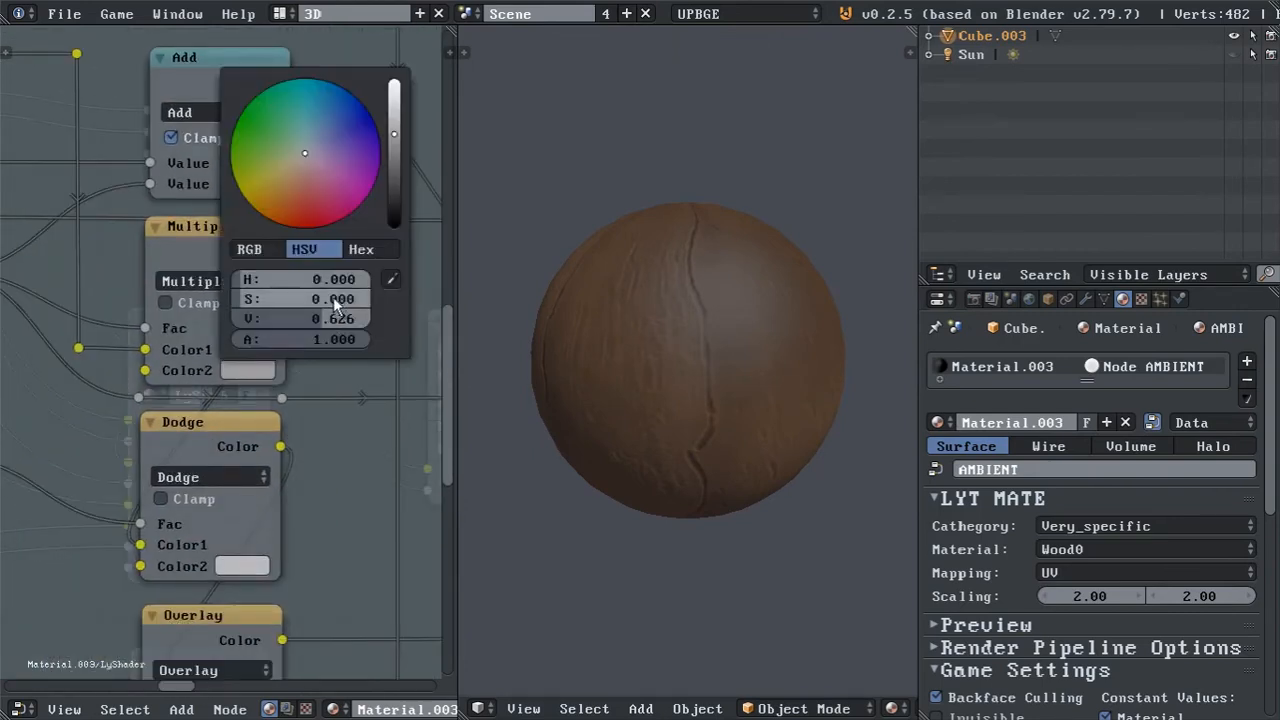
{"action": "left_click", "coordinate": [264, 250]}
{"action": "left_click_drag", "start_coordinate": [337, 280], "coordinate": [337, 320]}
{"action": "type", "text": "1"}
{"action": "key", "text": "Return"}
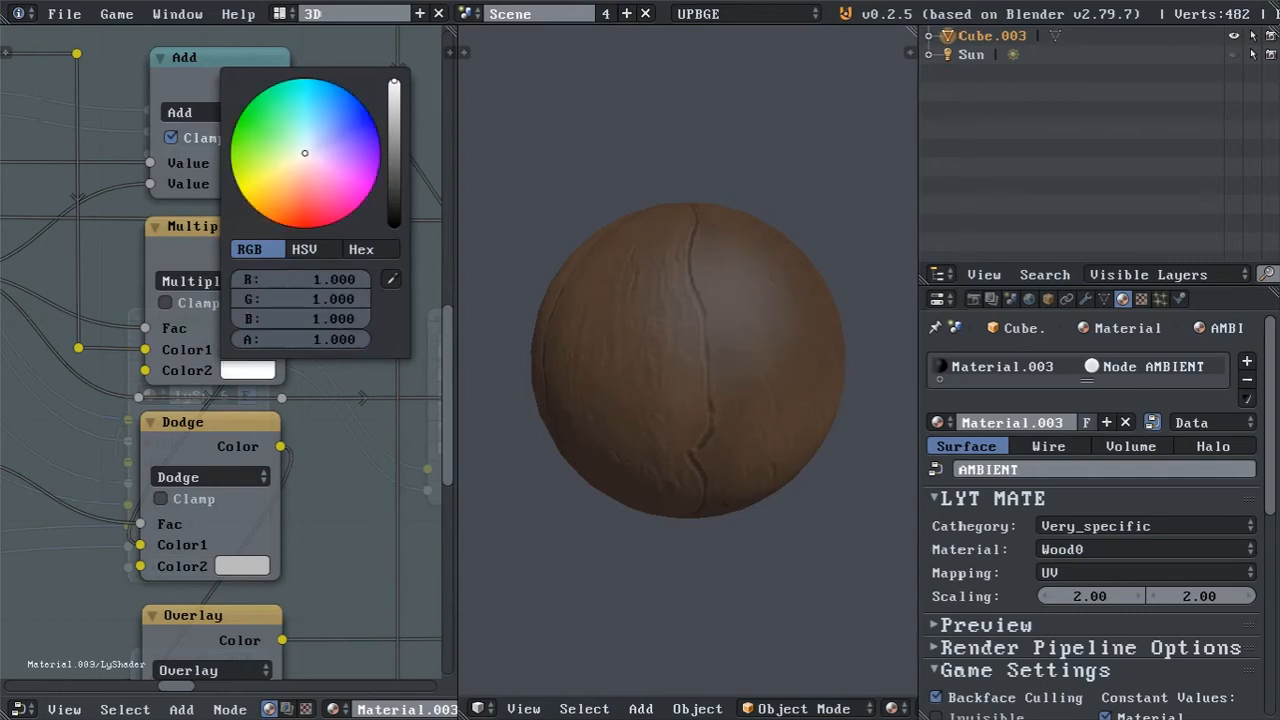
Try black, 0 for R, G and B, as the Multiply node's second colour and undo the change.
{"action": "left_click_drag", "start_coordinate": [326, 318], "coordinate": [326, 275]}
{"action": "type", "text": "0"}
{"action": "key", "text": "Return"}
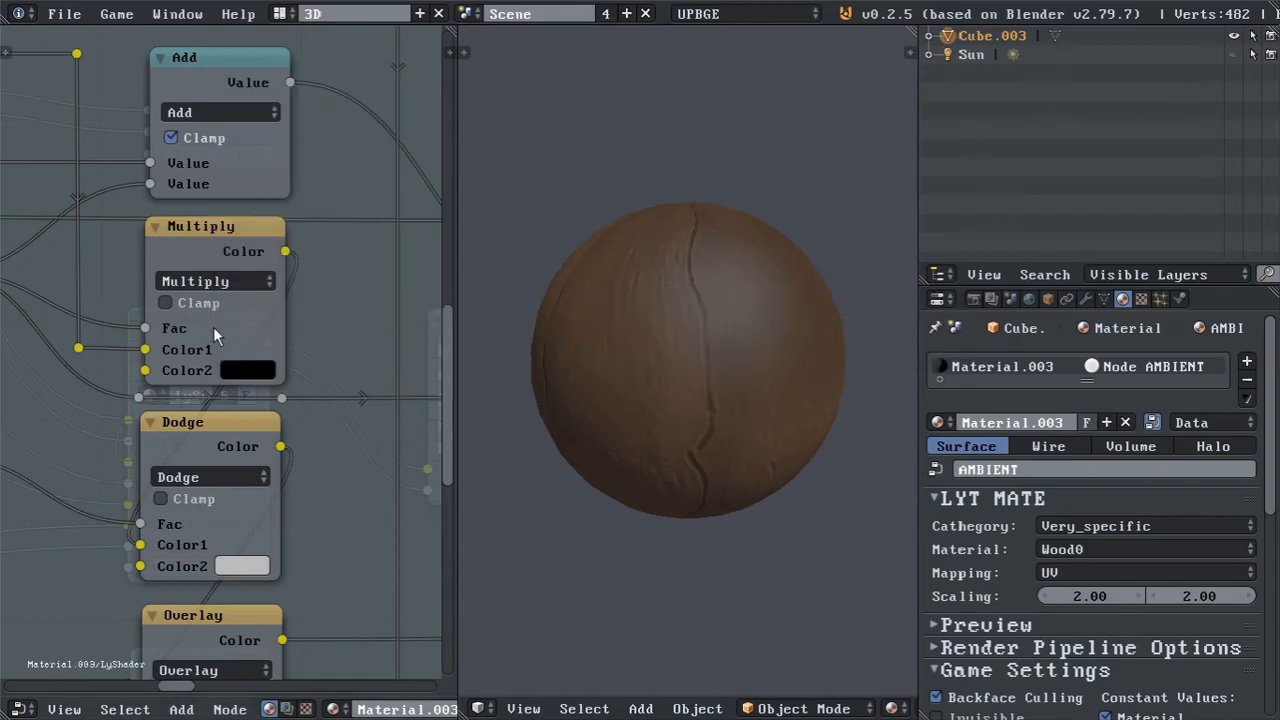
{"action": "key", "text": "ctrl+z"}
Raise the Dodge node's second colour to full white, 1.000 for R, G and B, and inspect the sphere up close.
{"action": "left_click", "coordinate": [243, 566]}
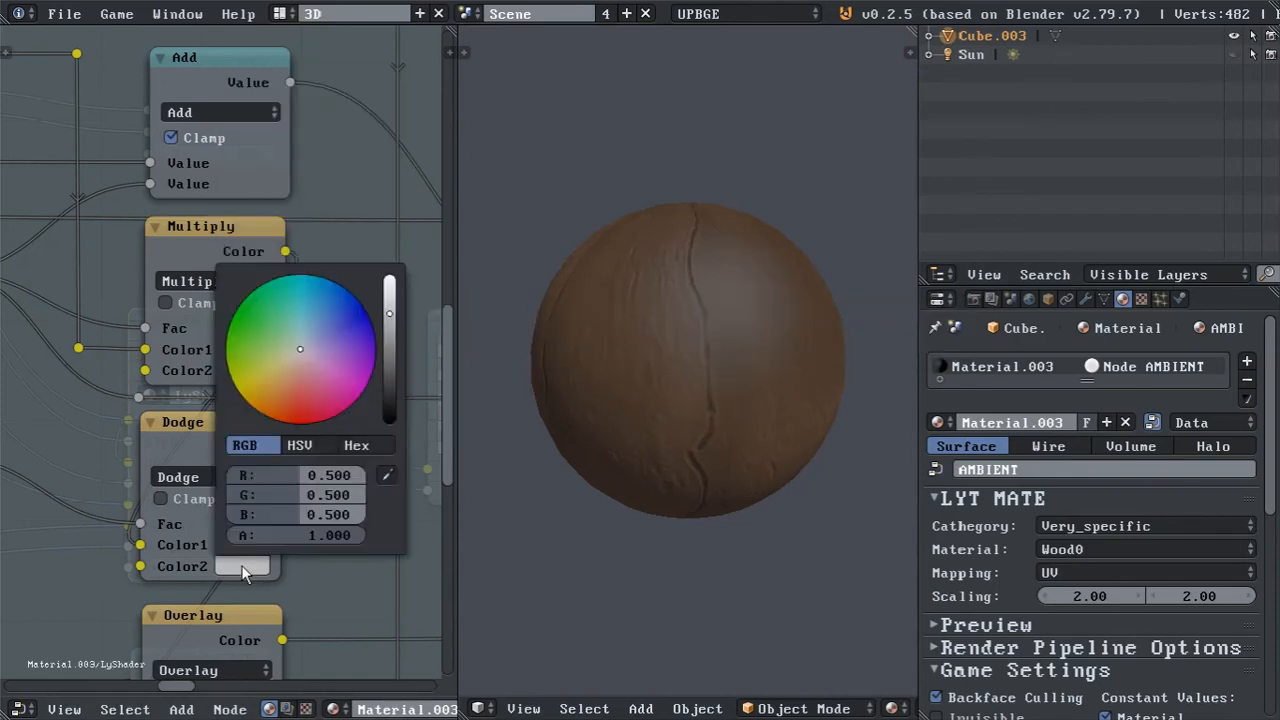
{"action": "left_click", "coordinate": [395, 314]}
{"action": "mouse_move", "coordinate": [389, 314]}
{"action": "left_mouse_down"}
{"action": "mouse_move", "coordinate": [389, 279]}
{"action": "mouse_move", "coordinate": [389, 387]}
{"action": "mouse_move", "coordinate": [389, 276]}
{"action": "mouse_move", "coordinate": [389, 421]}
{"action": "mouse_move", "coordinate": [389, 276]}
{"action": "left_mouse_up"}
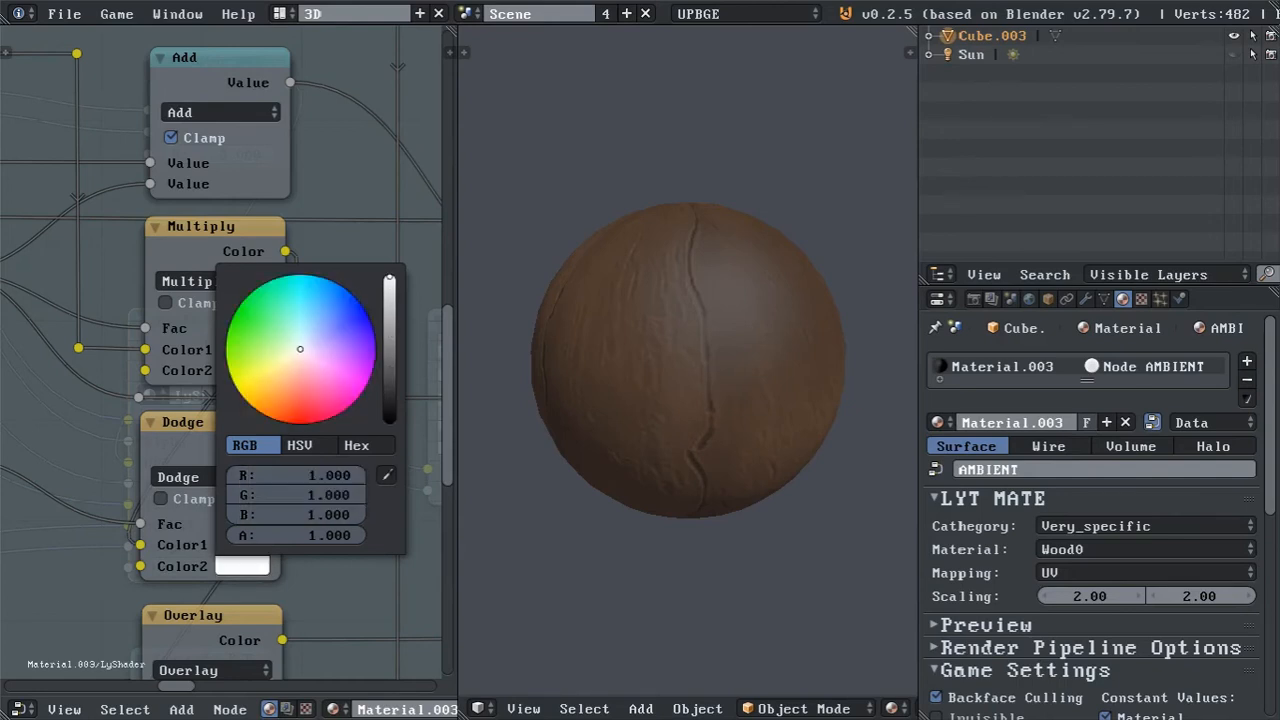
{"action": "scroll", "coordinate": [722, 372], "scroll_direction": "up", "scroll_amount": 3}
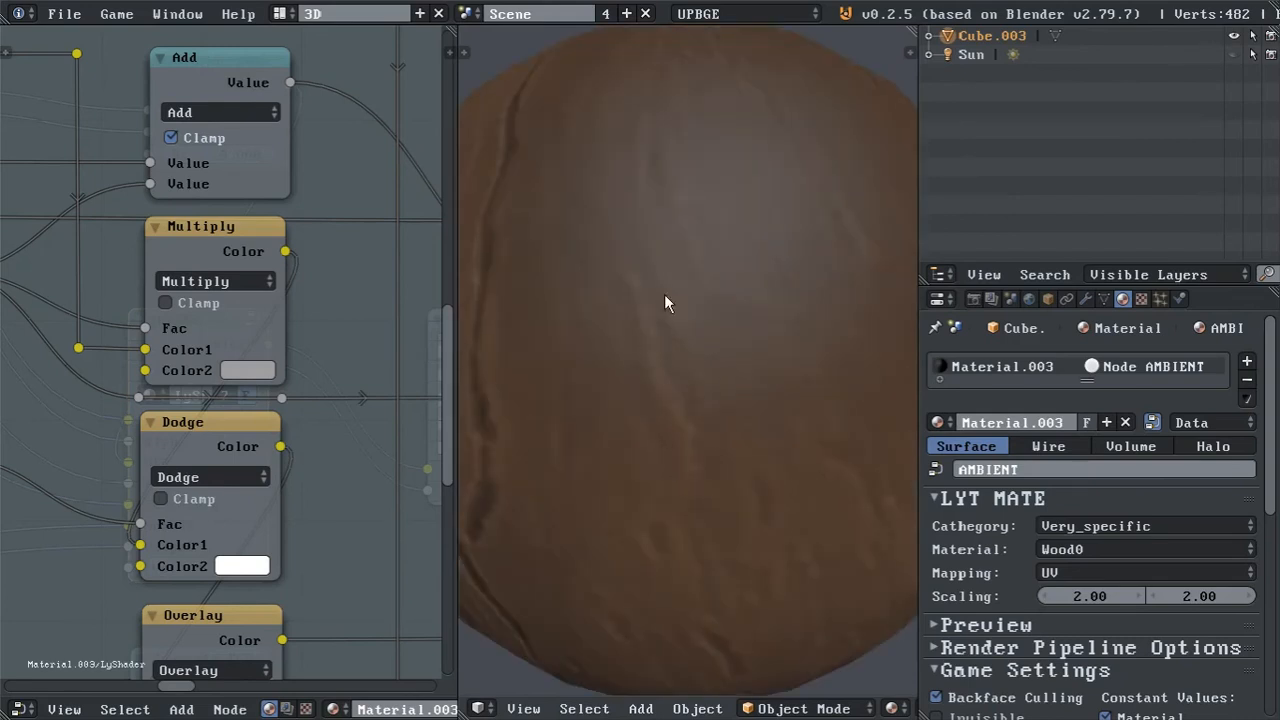
{"action": "left_click", "coordinate": [242, 566]}
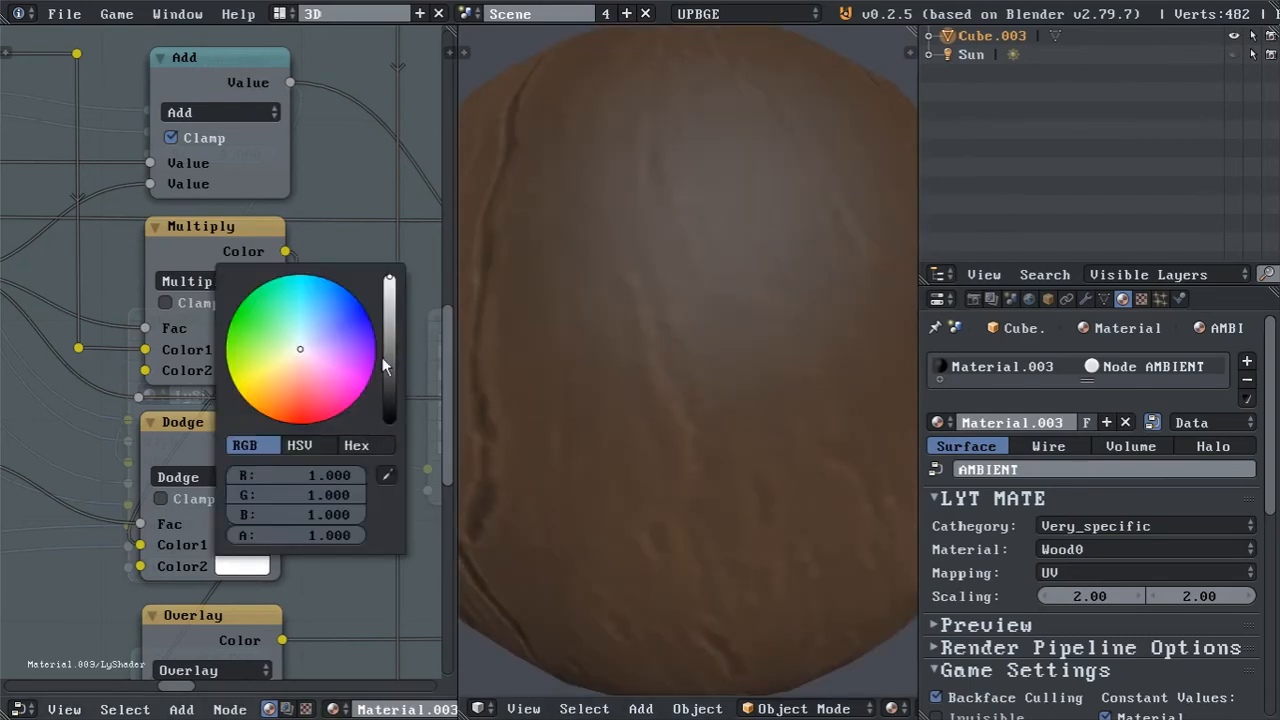
{"action": "mouse_move", "coordinate": [389, 278]}
{"action": "left_mouse_down"}
{"action": "mouse_move", "coordinate": [389, 421]}
{"action": "mouse_move", "coordinate": [389, 278]}
{"action": "left_mouse_up"}
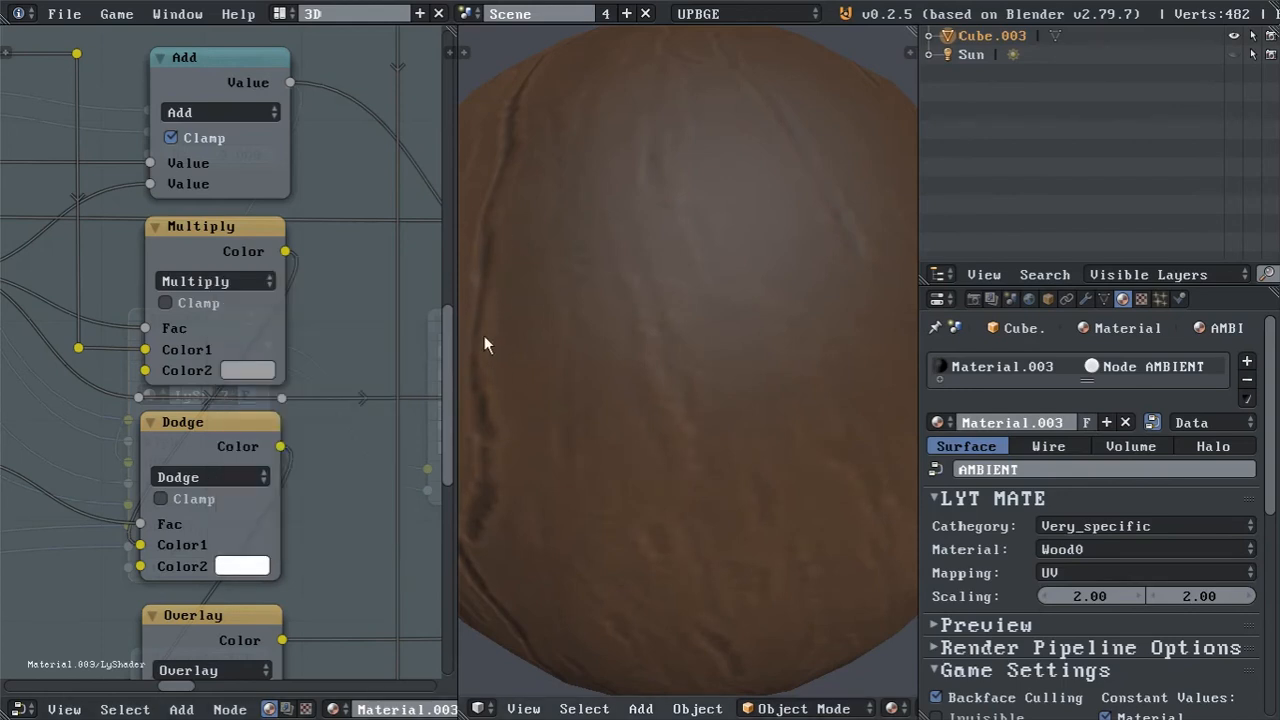
Set R, G and B of the Dodge node's second colour to 0.5.
{"action": "left_click", "coordinate": [243, 566]}
{"action": "left_click_drag", "start_coordinate": [318, 477], "coordinate": [318, 515]}
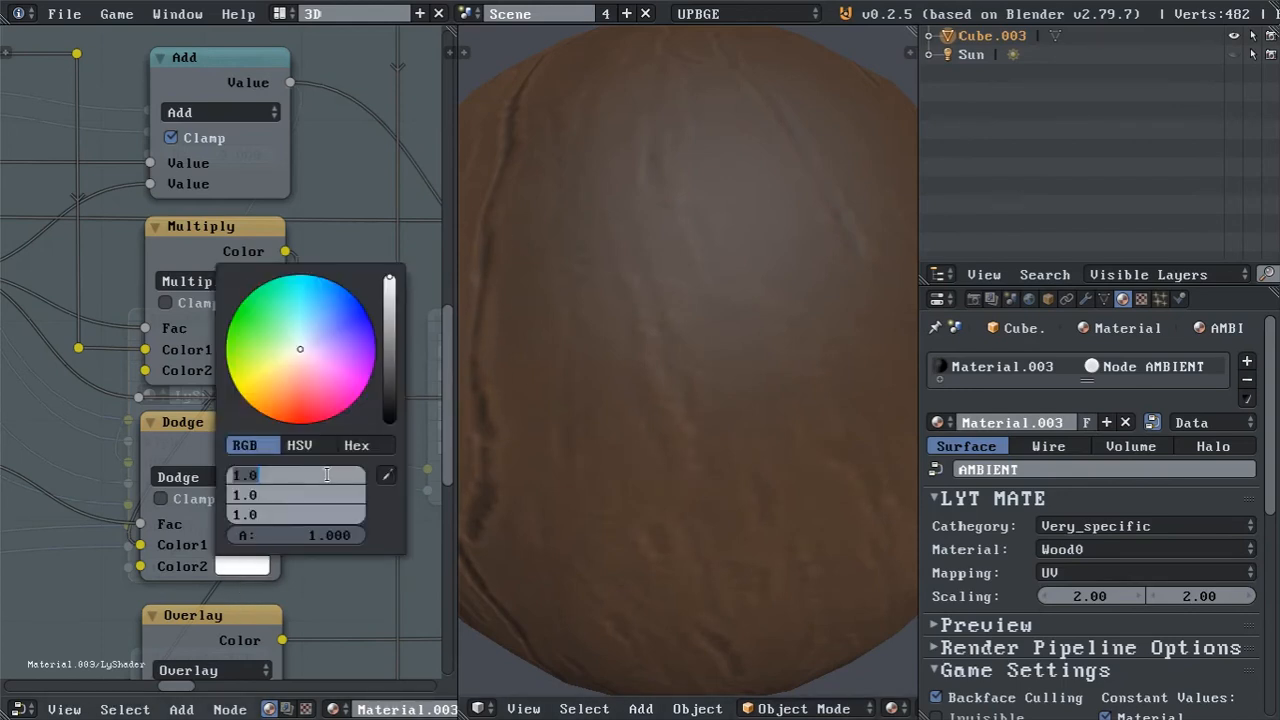
{"action": "type", "text": ".5"}
{"action": "key", "text": "Return"}
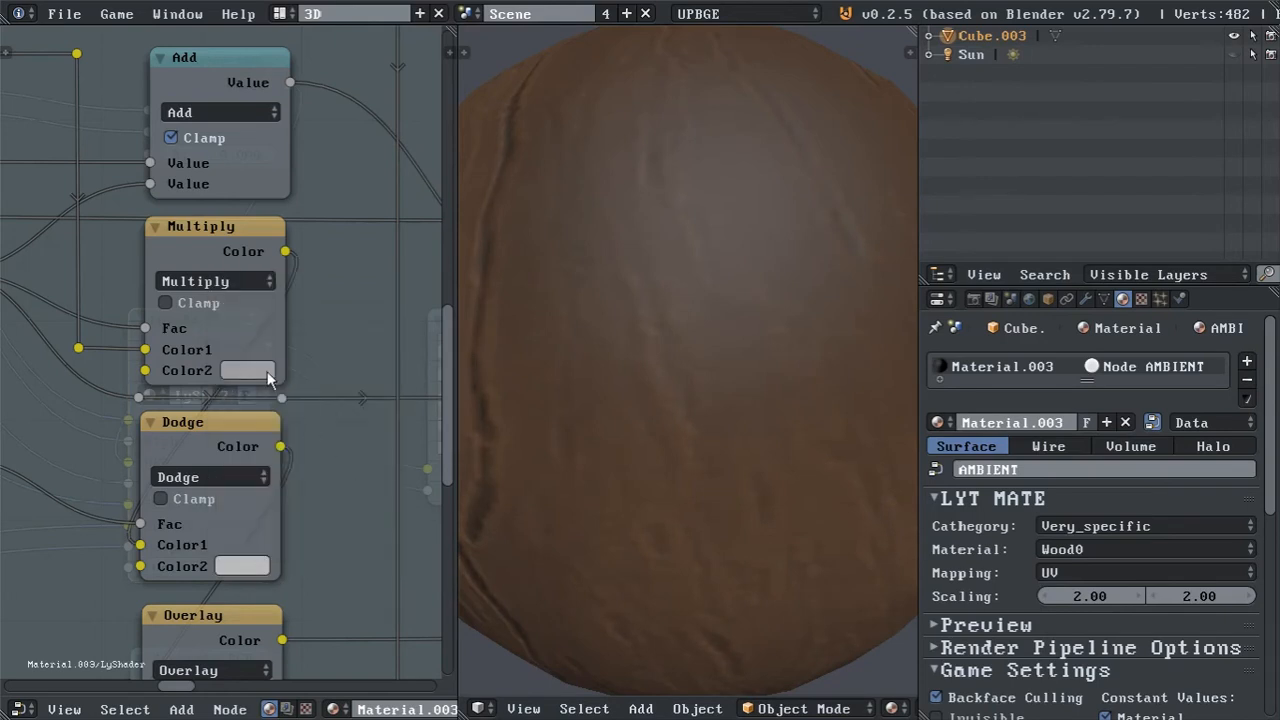
Check the Multiply node's second colour and set R, G and B of the Dodge node's second colour to 0.75.
{"action": "left_click", "coordinate": [253, 372]}
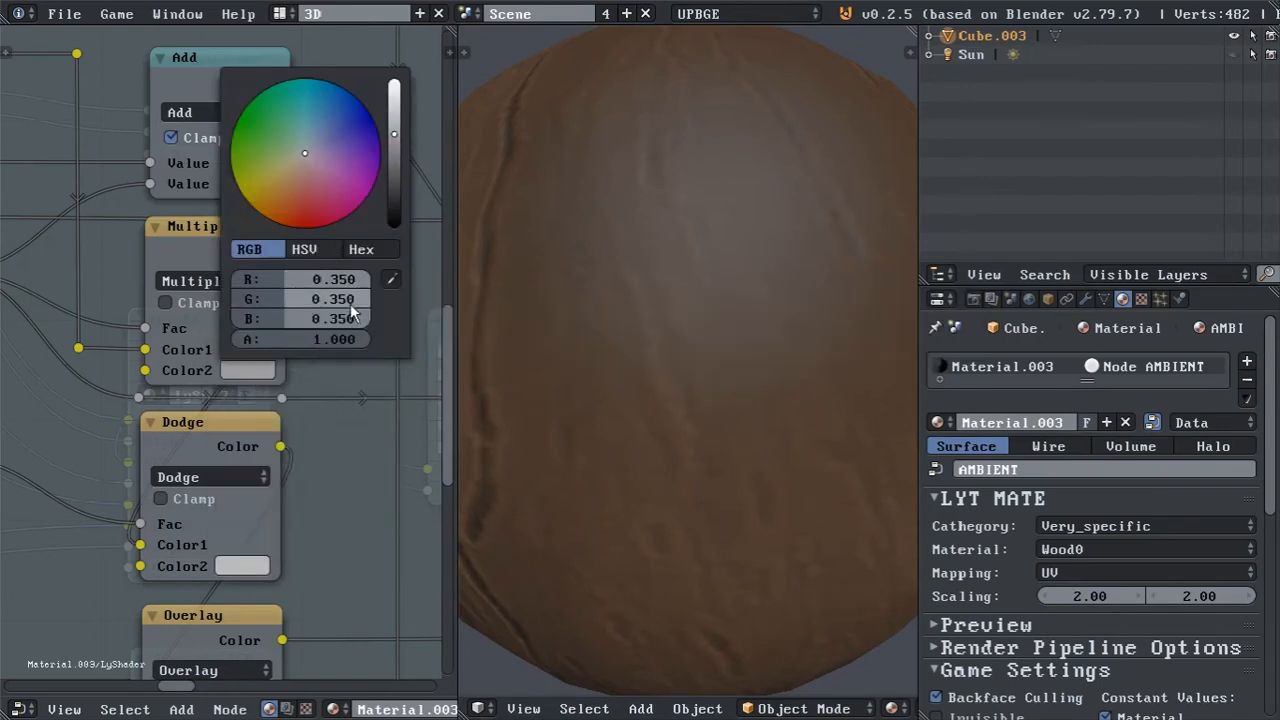
{"action": "left_click", "coordinate": [244, 564]}
{"action": "left_click_drag", "start_coordinate": [324, 475], "coordinate": [324, 515]}
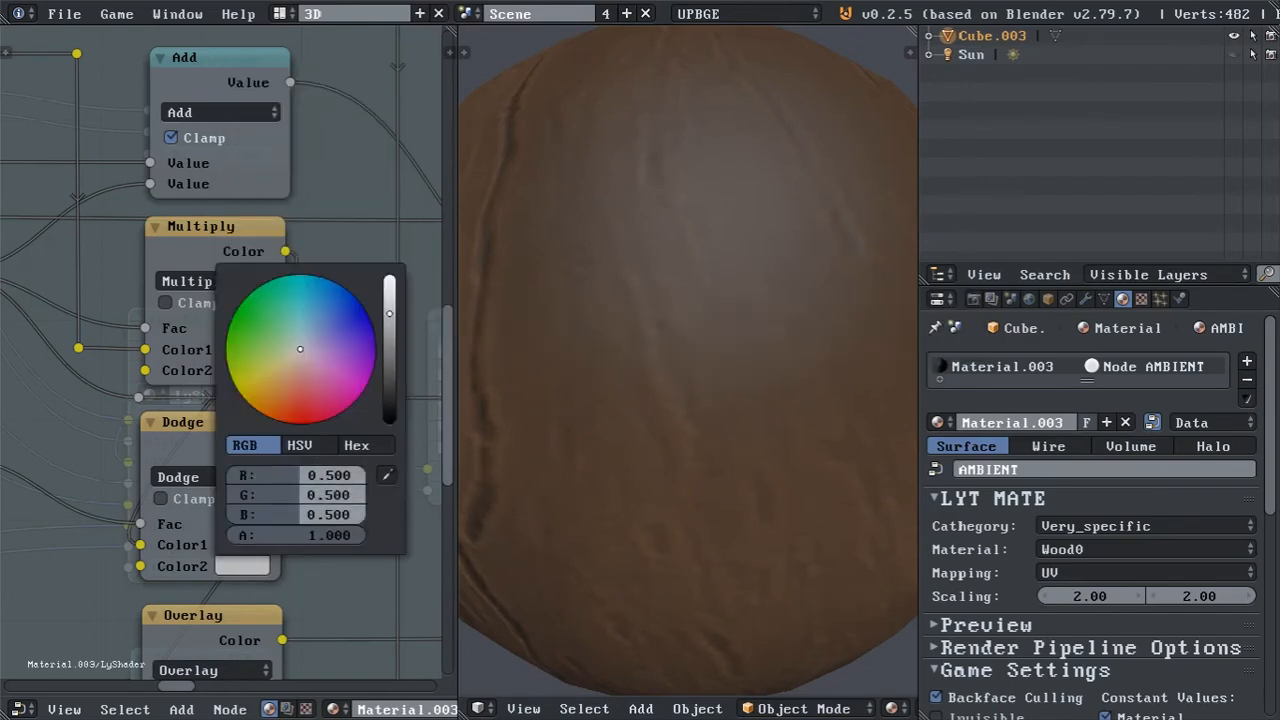
{"action": "type", "text": ".75"}
{"action": "key", "text": "Return"}
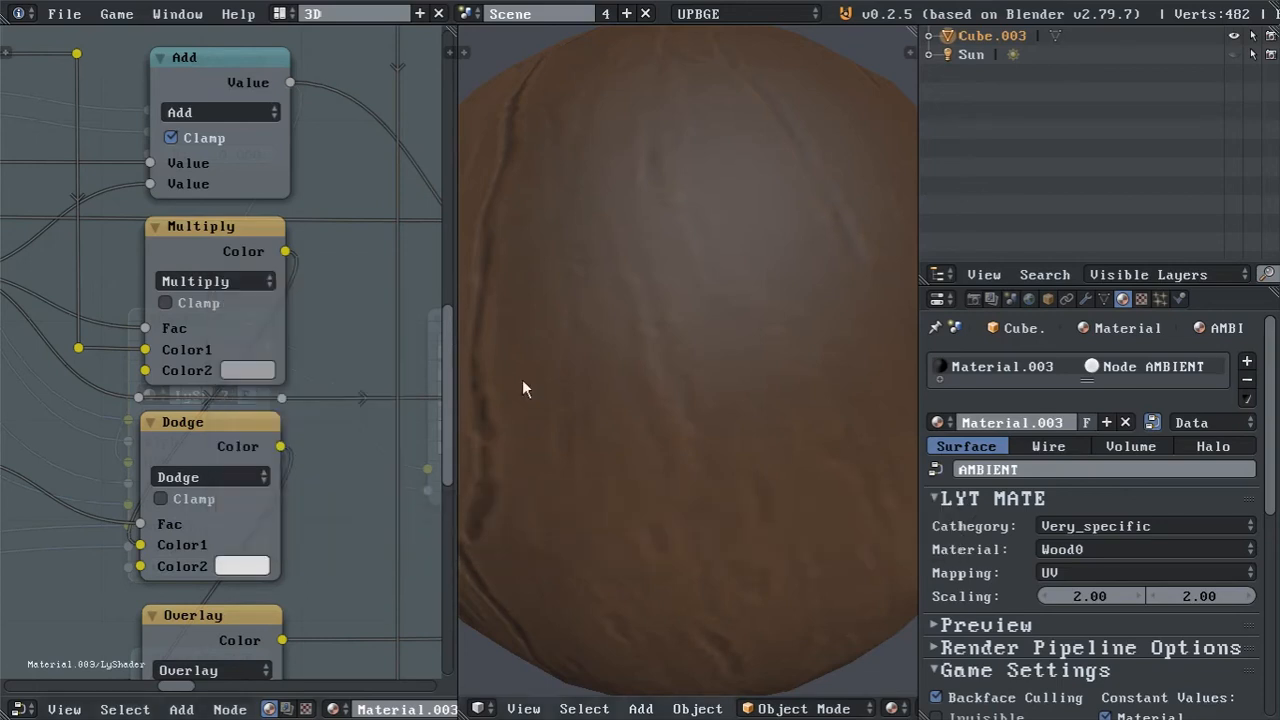
{"action": "scroll", "coordinate": [572, 386], "scroll_direction": "down", "scroll_amount": 4}
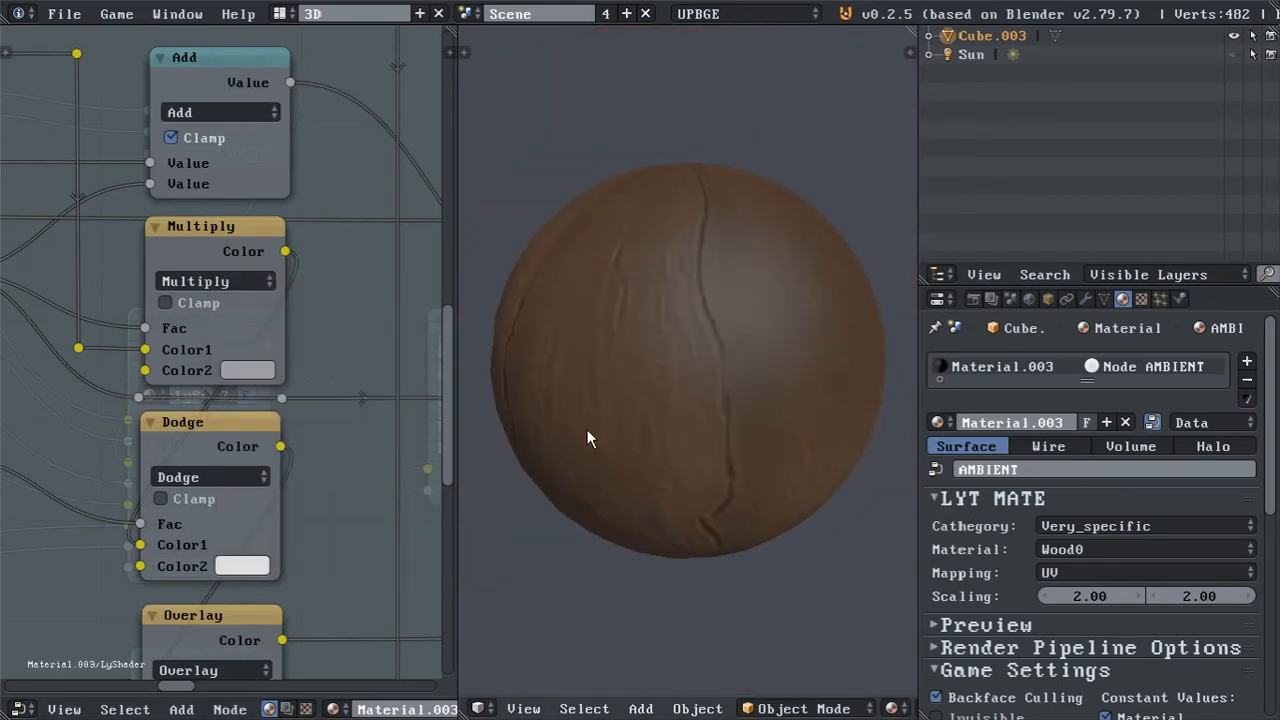
Try the Overlay node below Dodge with its Fac at 0.000 to compare the sphere's shading.
{"action": "key", "text": "Tab"}
{"action": "scroll", "coordinate": [196, 465], "scroll_direction": "down", "scroll_amount": 3}
{"action": "middle_click_drag", "start_coordinate": [196, 465], "coordinate": [170, 306]}
{"action": "middle_click_drag", "start_coordinate": [203, 323], "coordinate": [347, 472]}
{"action": "key", "text": "Tab"}
{"action": "scroll", "coordinate": [297, 440], "scroll_direction": "up", "scroll_amount": 3}
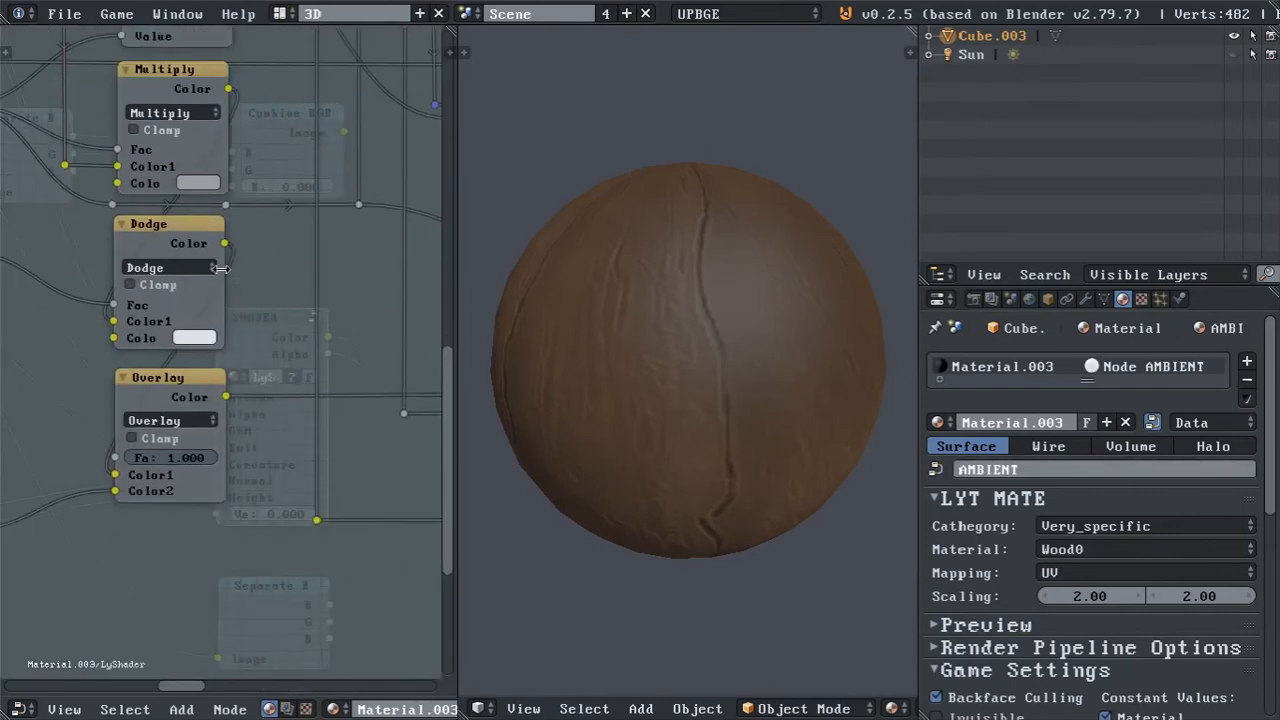
{"action": "scroll", "coordinate": [205, 393], "scroll_direction": "up", "scroll_amount": 2}
{"action": "left_click_drag", "start_coordinate": [207, 397], "coordinate": [3, 397]}
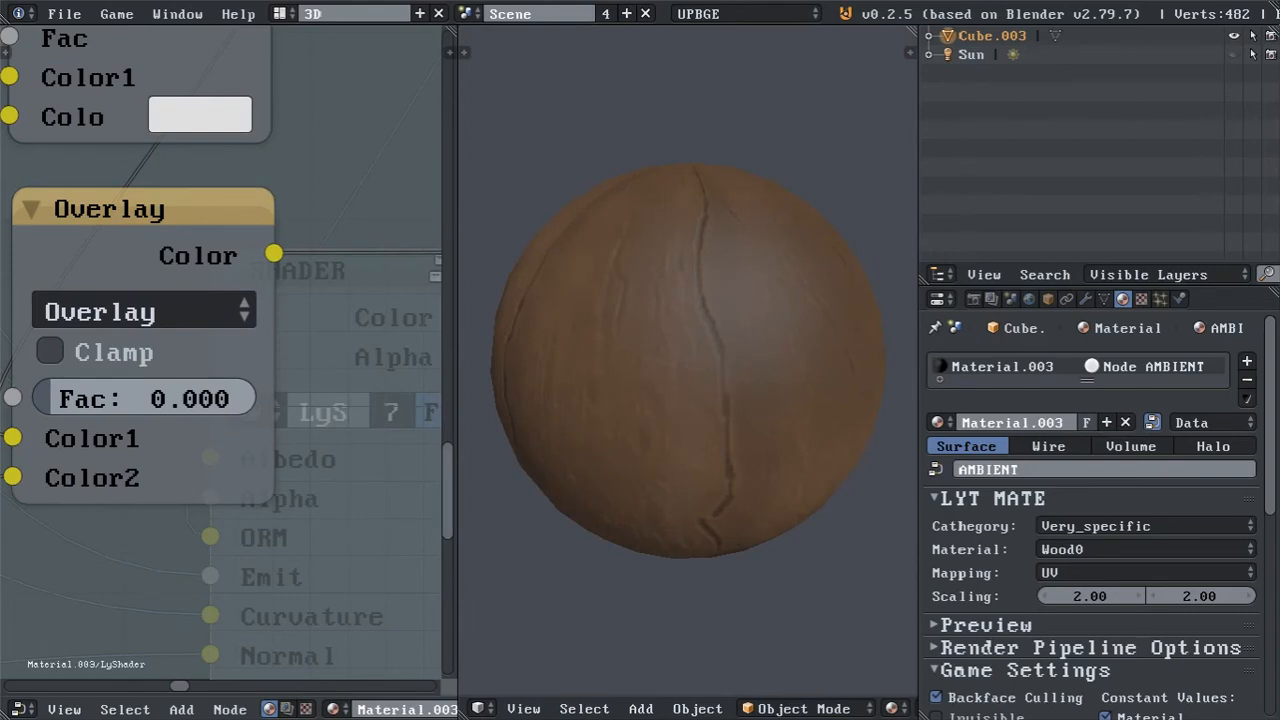
{"action": "left_click_drag", "start_coordinate": [3, 397], "coordinate": [247, 396]}
Set the Overlay node's Fac to 0.5 and inspect the sphere's surface from another angle.
{"action": "left_click", "coordinate": [202, 397]}
{"action": "type", "text": ".5"}
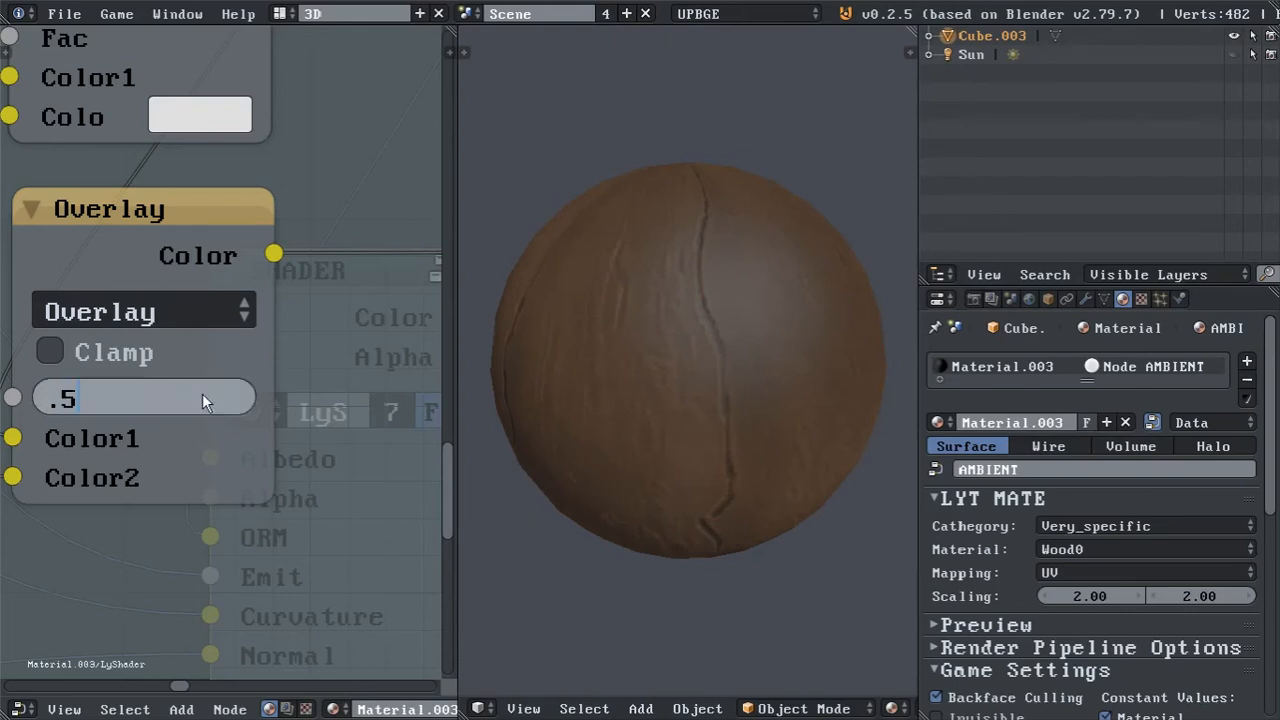
{"action": "key", "text": "Return"}
{"action": "middle_click_drag", "start_coordinate": [607, 392], "coordinate": [663, 316]}
{"action": "scroll", "coordinate": [661, 370], "scroll_direction": "up", "scroll_amount": 2}
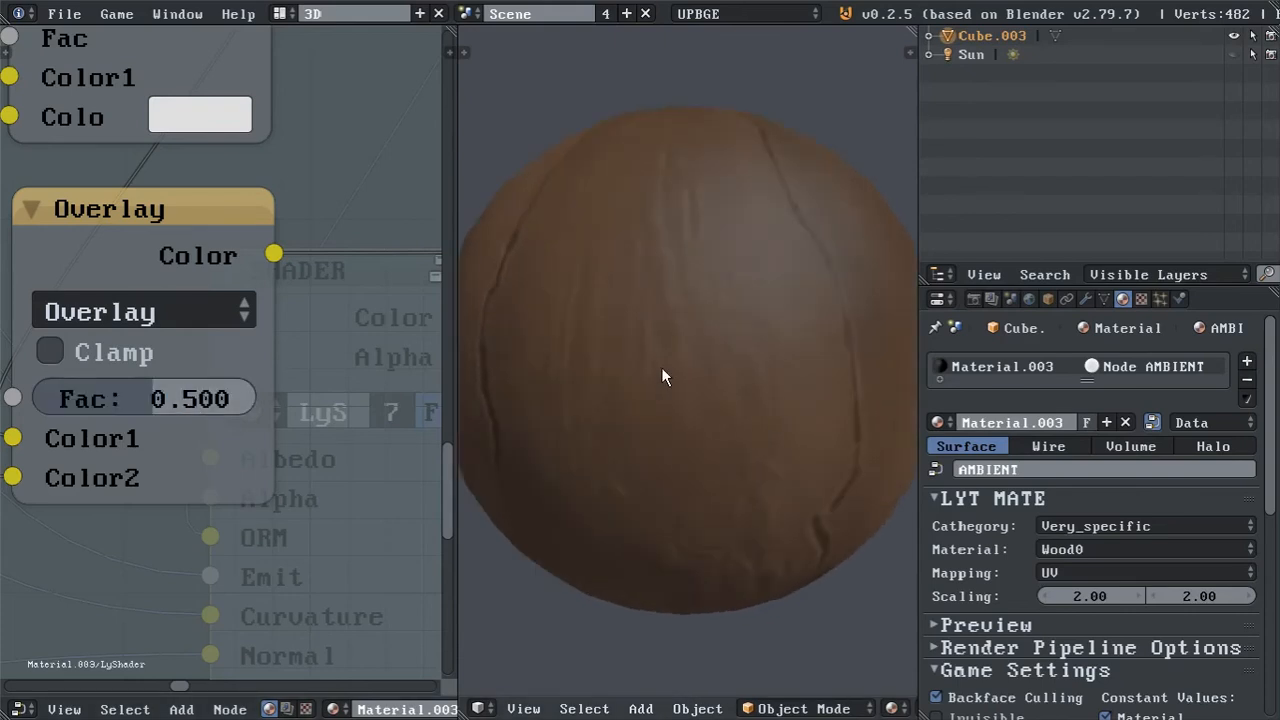
Examine the node layout inside the SHADER group around Dodge and Overlay, and return to the main material tree.
{"action": "scroll", "coordinate": [93, 326], "scroll_direction": "down", "scroll_amount": 2}
{"action": "key", "text": "Tab"}
{"action": "scroll", "coordinate": [205, 360], "scroll_direction": "down", "scroll_amount": 1}
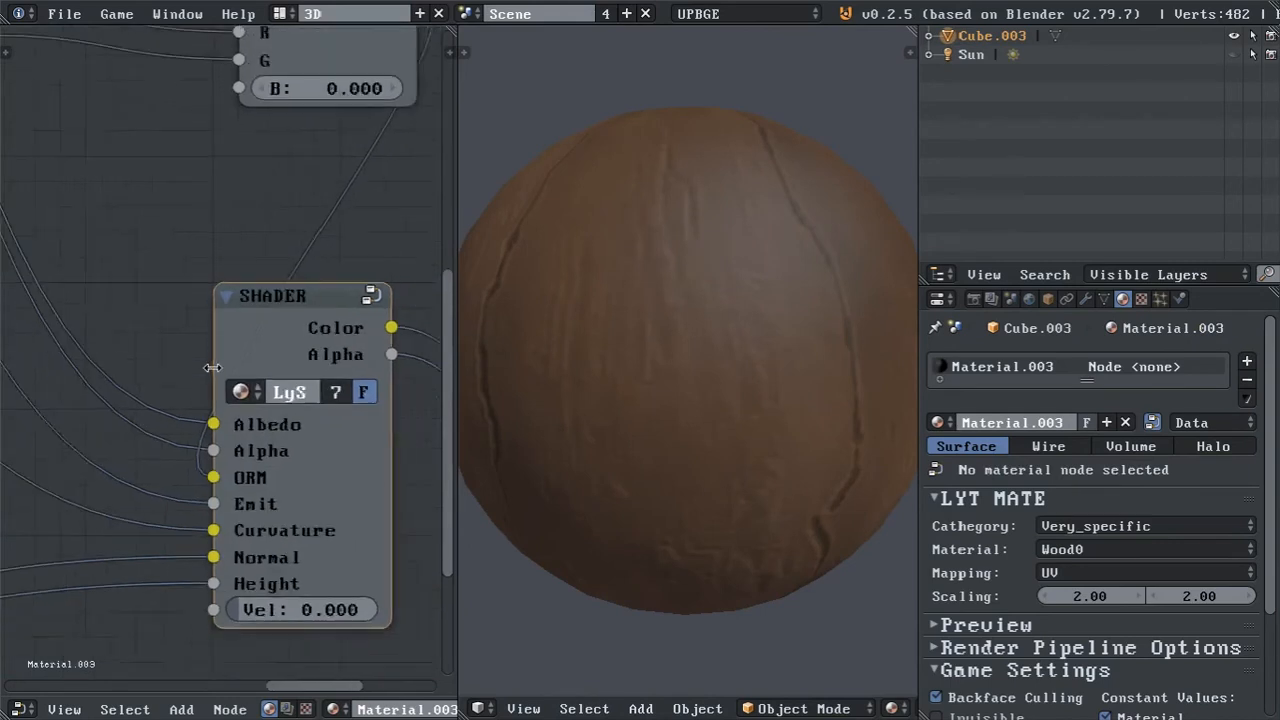
{"action": "scroll", "coordinate": [212, 367], "scroll_direction": "down", "scroll_amount": 2}
{"action": "mouse_move", "coordinate": [246, 341]}
{"action": "middle_mouse_down"}
{"action": "mouse_move", "coordinate": [193, 309]}
{"action": "mouse_move", "coordinate": [207, 310]}
{"action": "mouse_move", "coordinate": [200, 40]}
{"action": "mouse_move", "coordinate": [262, 334]}
{"action": "mouse_move", "coordinate": [235, 326]}
{"action": "middle_mouse_up"}
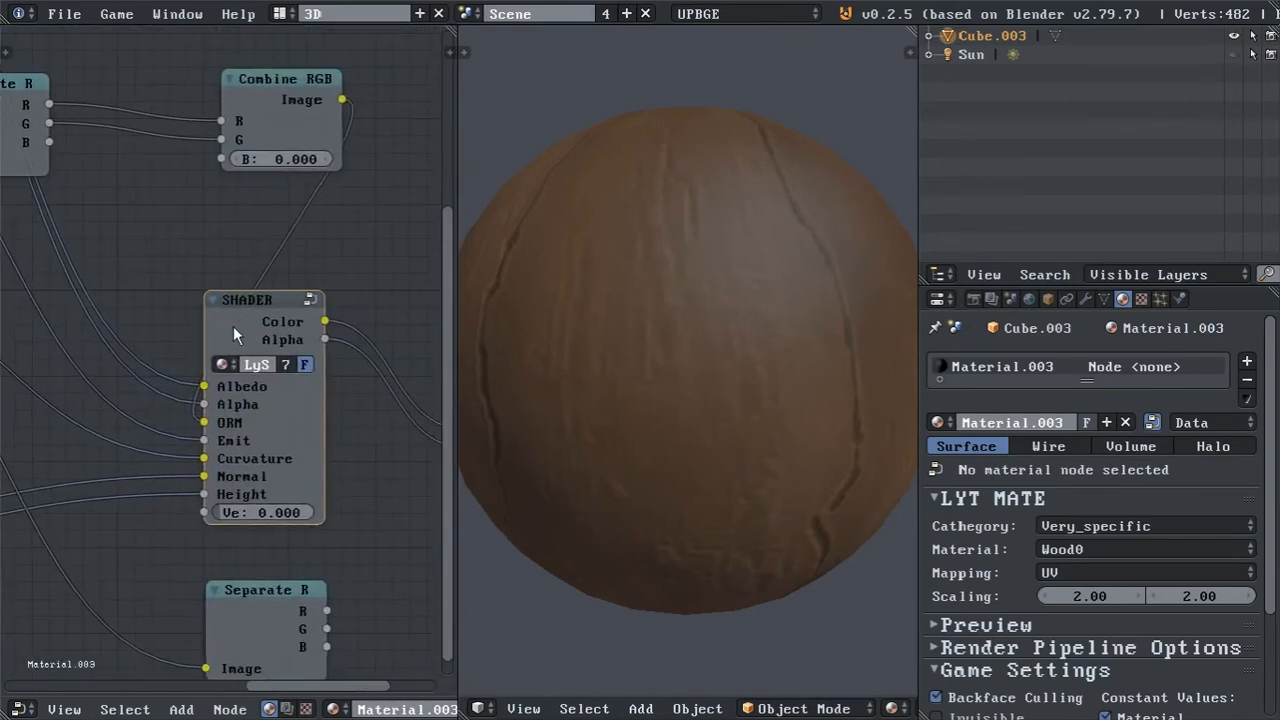
{"action": "key", "text": "Tab"}
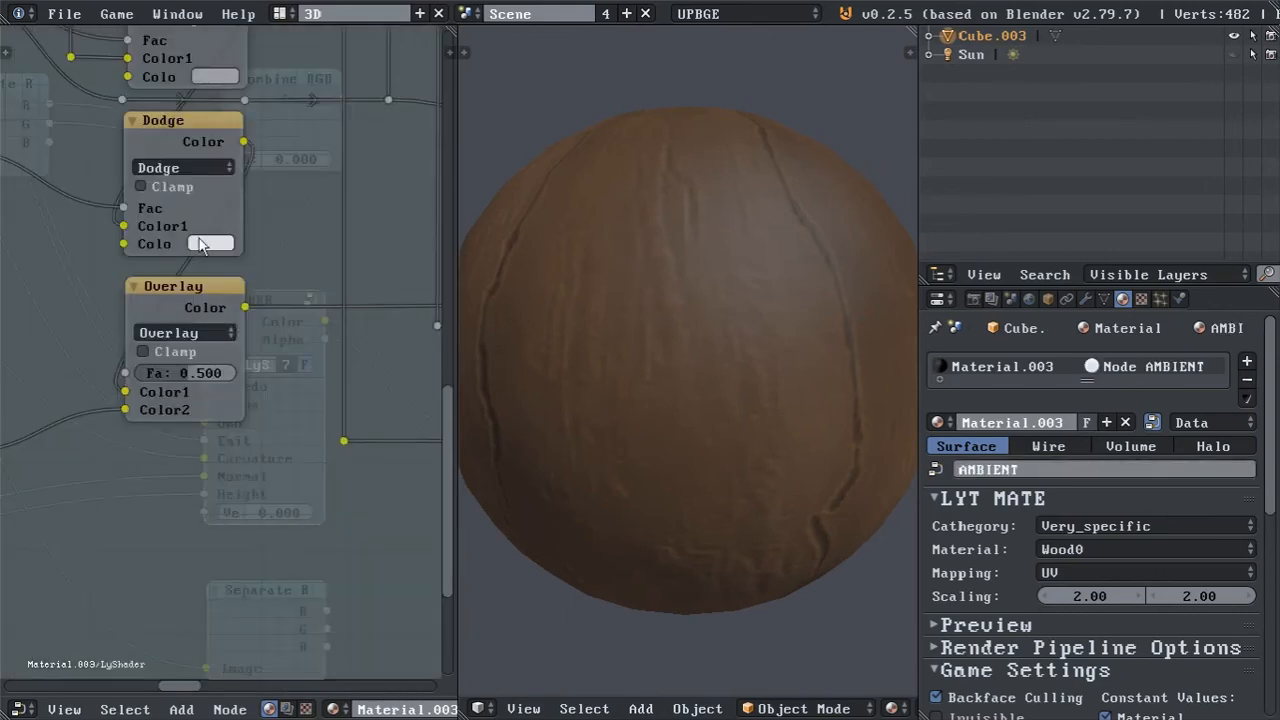
{"action": "scroll", "coordinate": [233, 330], "scroll_direction": "up", "scroll_amount": 5, "text": "shift"}
{"action": "scroll", "coordinate": [201, 360], "scroll_direction": "down", "scroll_amount": 7}
{"action": "middle_click_drag", "start_coordinate": [251, 158], "coordinate": [130, 365]}
{"action": "middle_click_drag", "start_coordinate": [217, 174], "coordinate": [72, 240]}
{"action": "middle_click_drag", "start_coordinate": [305, 367], "coordinate": [106, 171]}
{"action": "scroll", "coordinate": [207, 246], "scroll_direction": "down", "scroll_amount": 2}
{"action": "middle_click_drag", "start_coordinate": [177, 245], "coordinate": [277, 226]}
{"action": "key", "text": "Tab"}
Set the SHADER node's Velv value to 1 and inspect the sphere's edges from several angles.
{"action": "scroll", "coordinate": [232, 371], "scroll_direction": "up", "scroll_amount": 7}
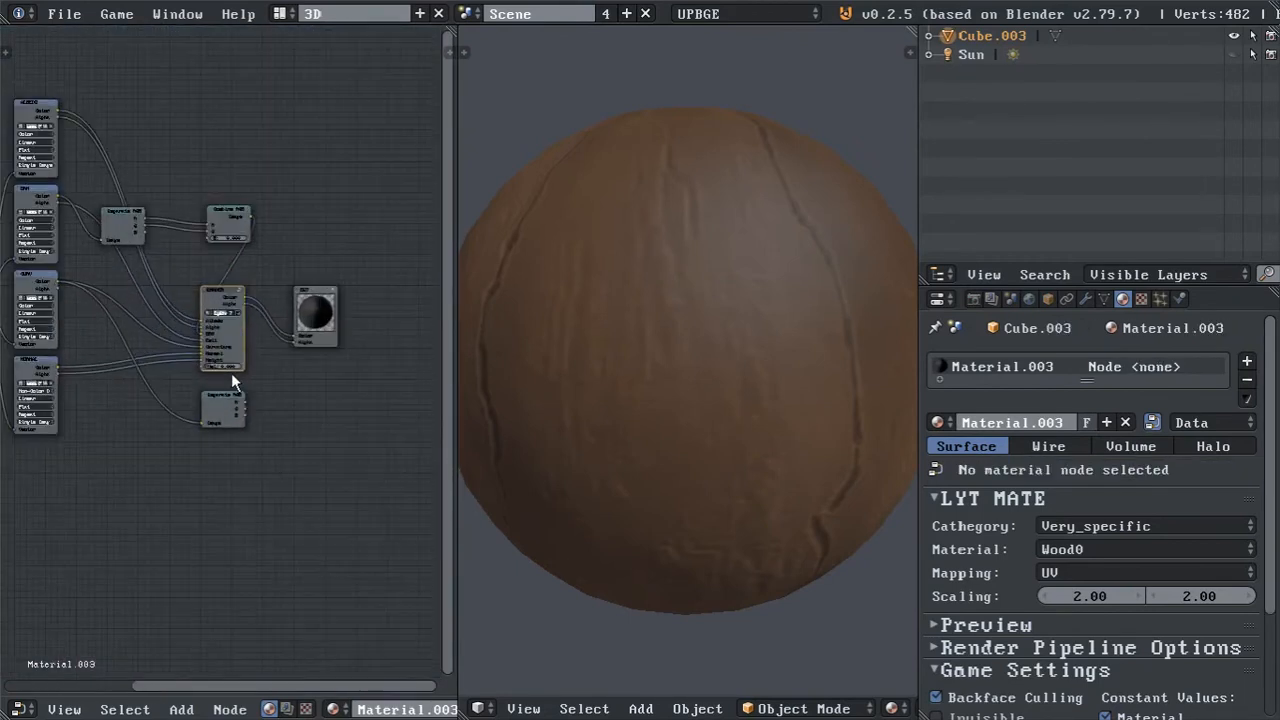
{"action": "scroll", "coordinate": [233, 371], "scroll_direction": "up", "scroll_amount": 4}
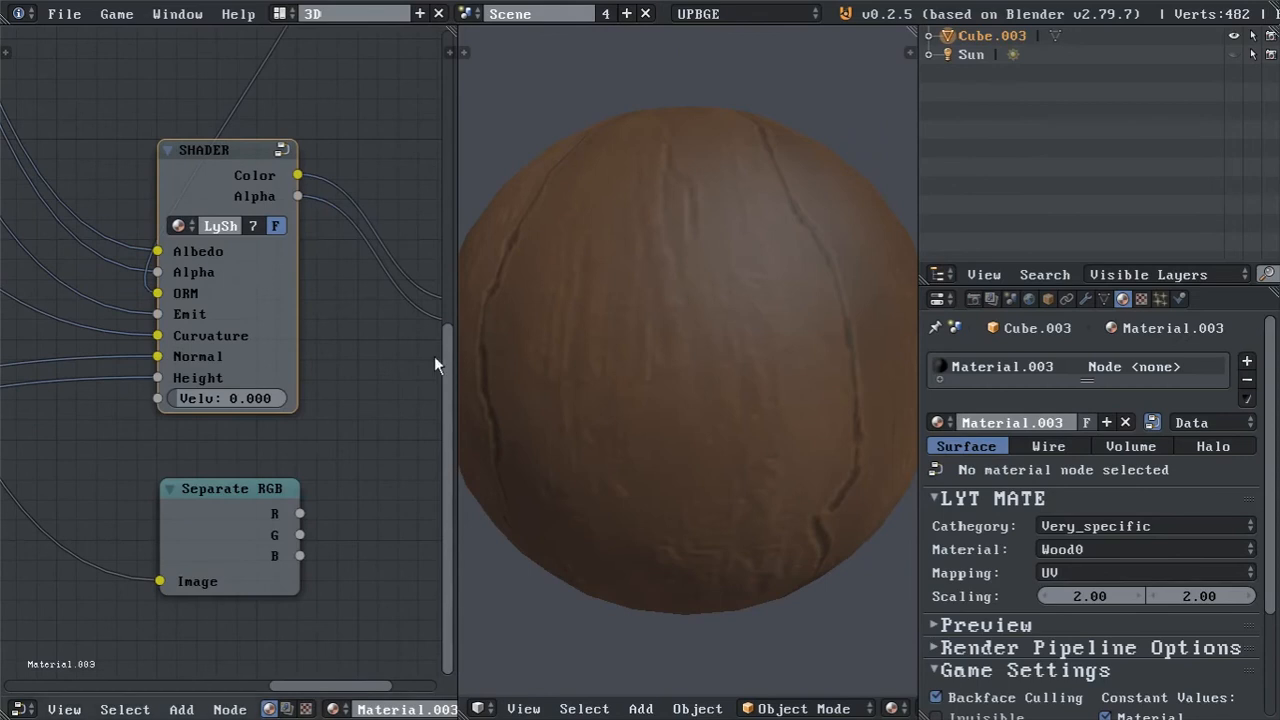
{"action": "scroll", "coordinate": [241, 446], "scroll_direction": "up", "scroll_amount": 2}
{"action": "left_click", "coordinate": [229, 425]}
{"action": "type", "text": "1"}
{"action": "key", "text": "Return"}
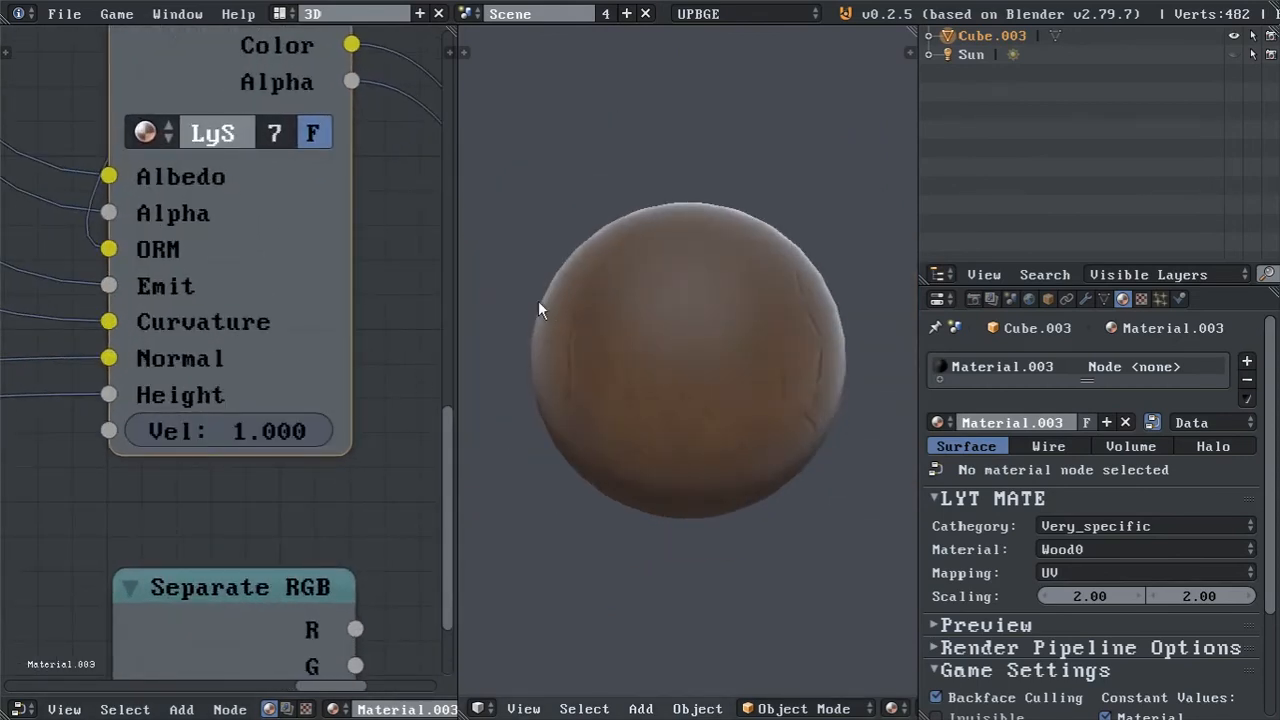
{"action": "left_click", "coordinate": [275, 431]}
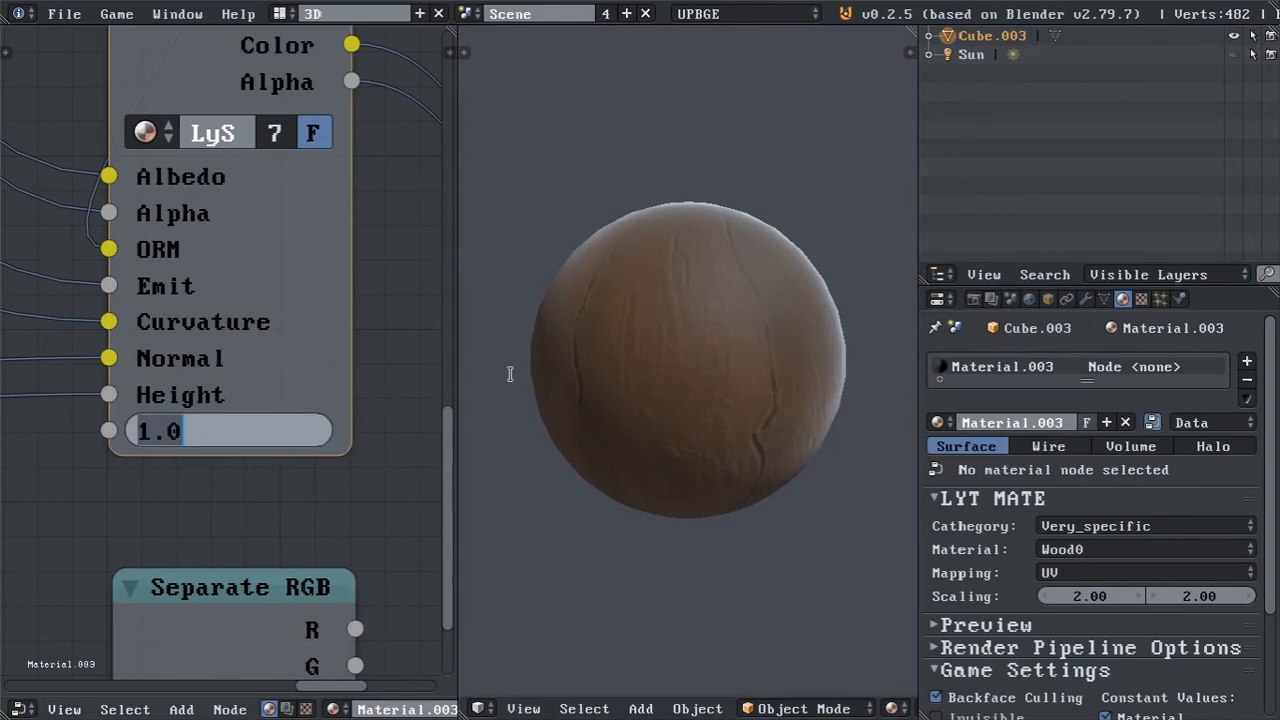
{"action": "key", "text": "Return"}
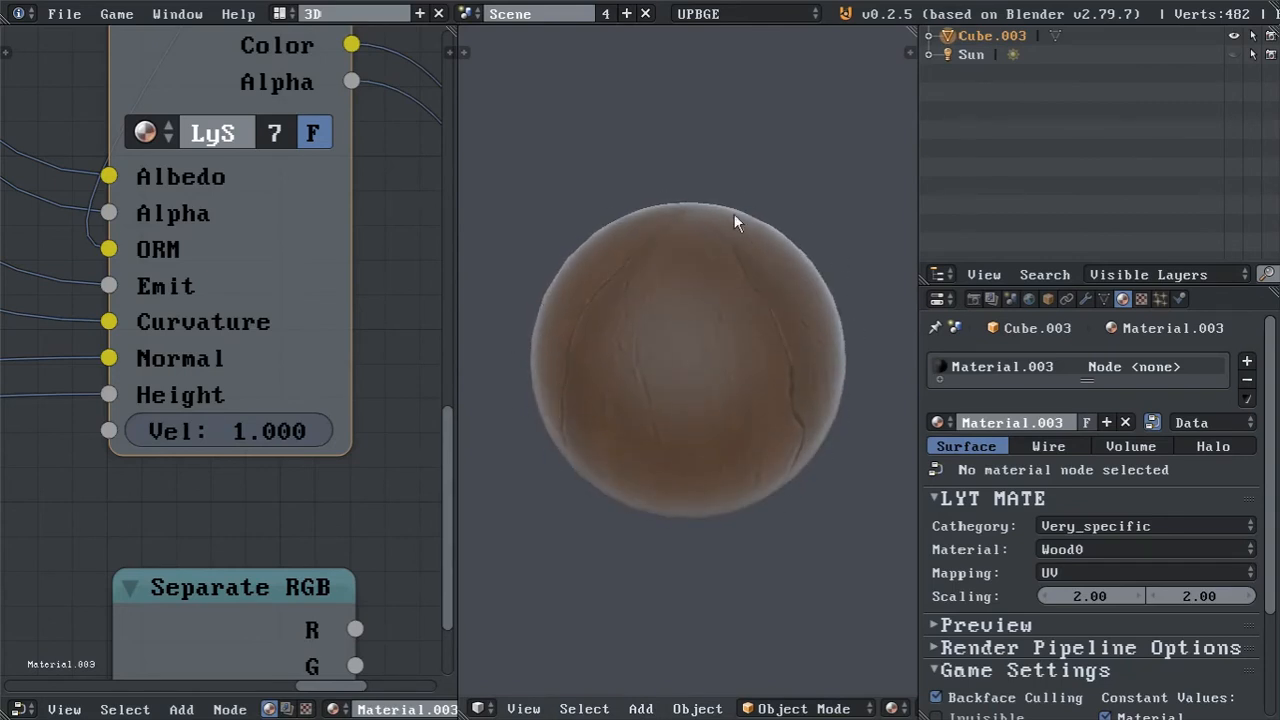
Try the SHADER node's Velv value at 0.25 and at 0.05.
{"action": "left_click", "coordinate": [264, 431]}
{"action": "type", "text": ".25"}
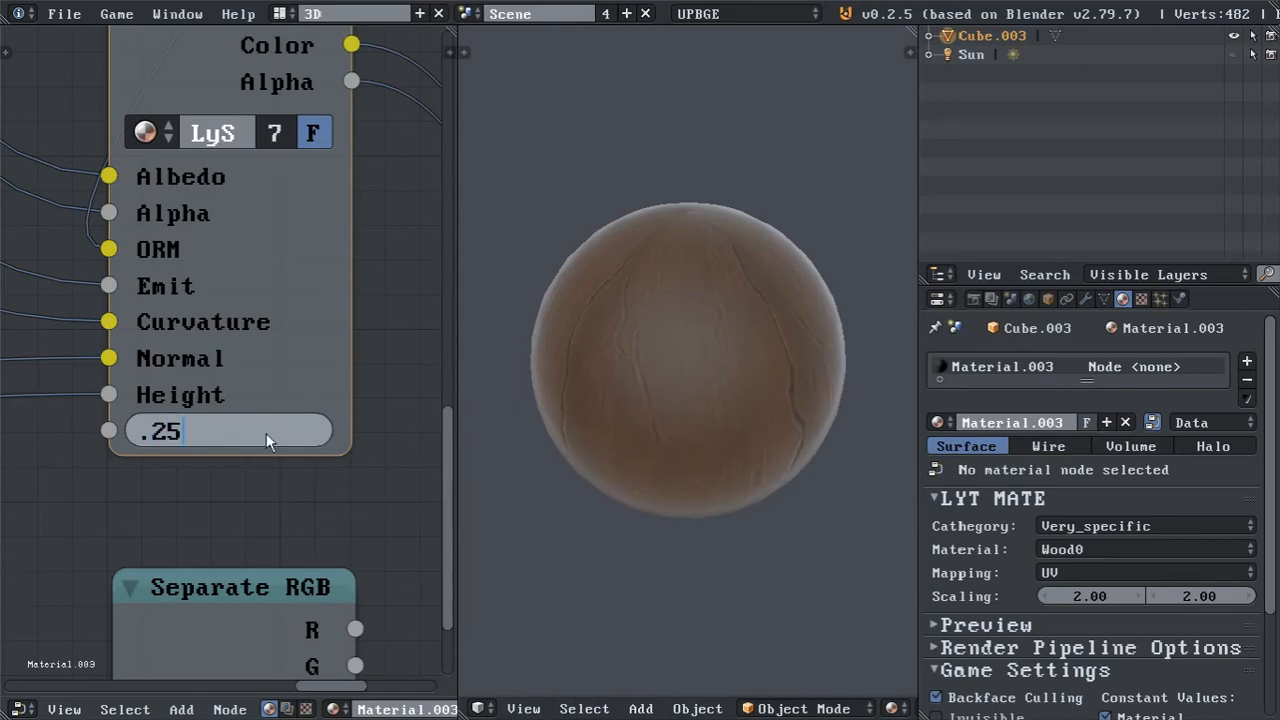
{"action": "key", "text": "Return"}
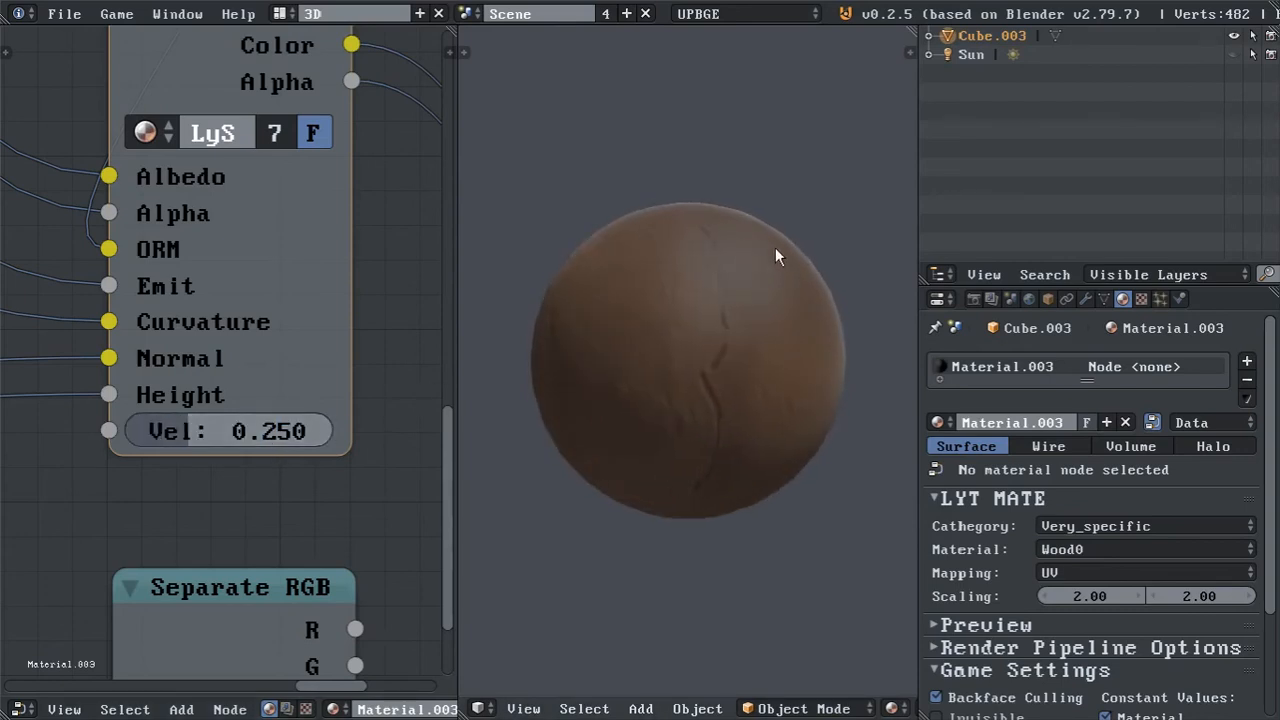
{"action": "left_click", "coordinate": [190, 431]}
{"action": "type", "text": "0.05"}
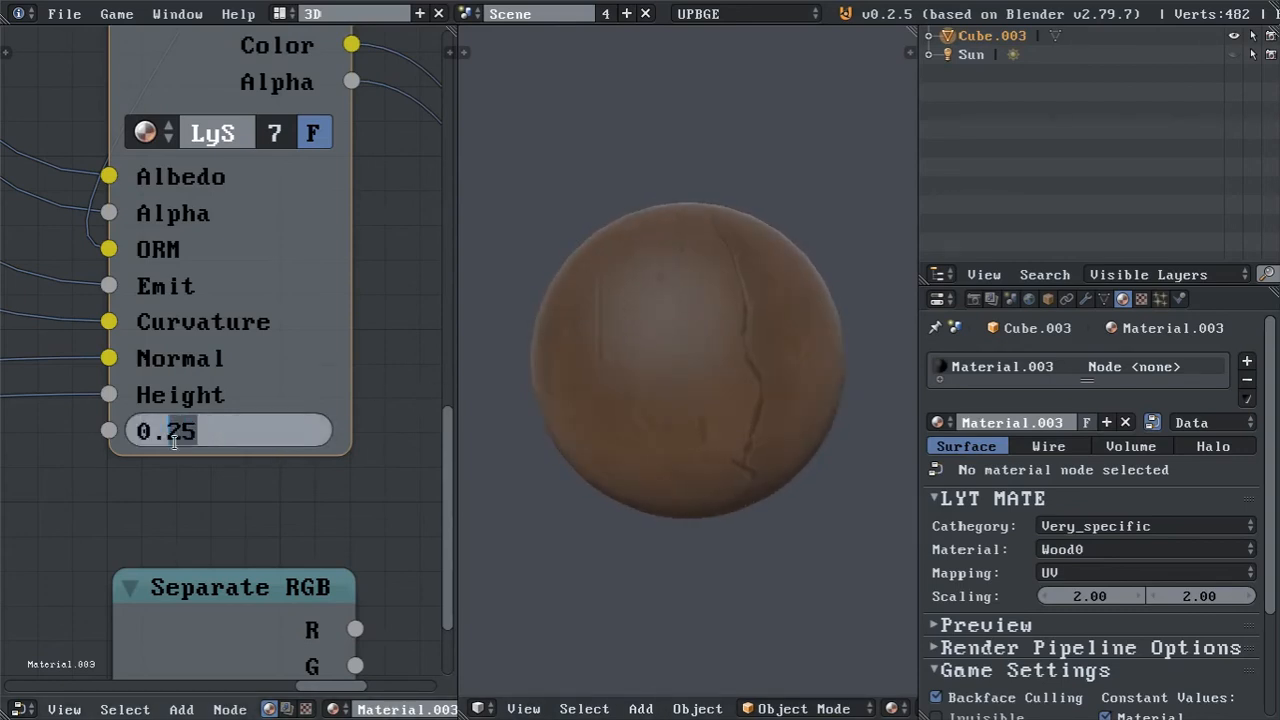
{"action": "key", "text": "Return"}
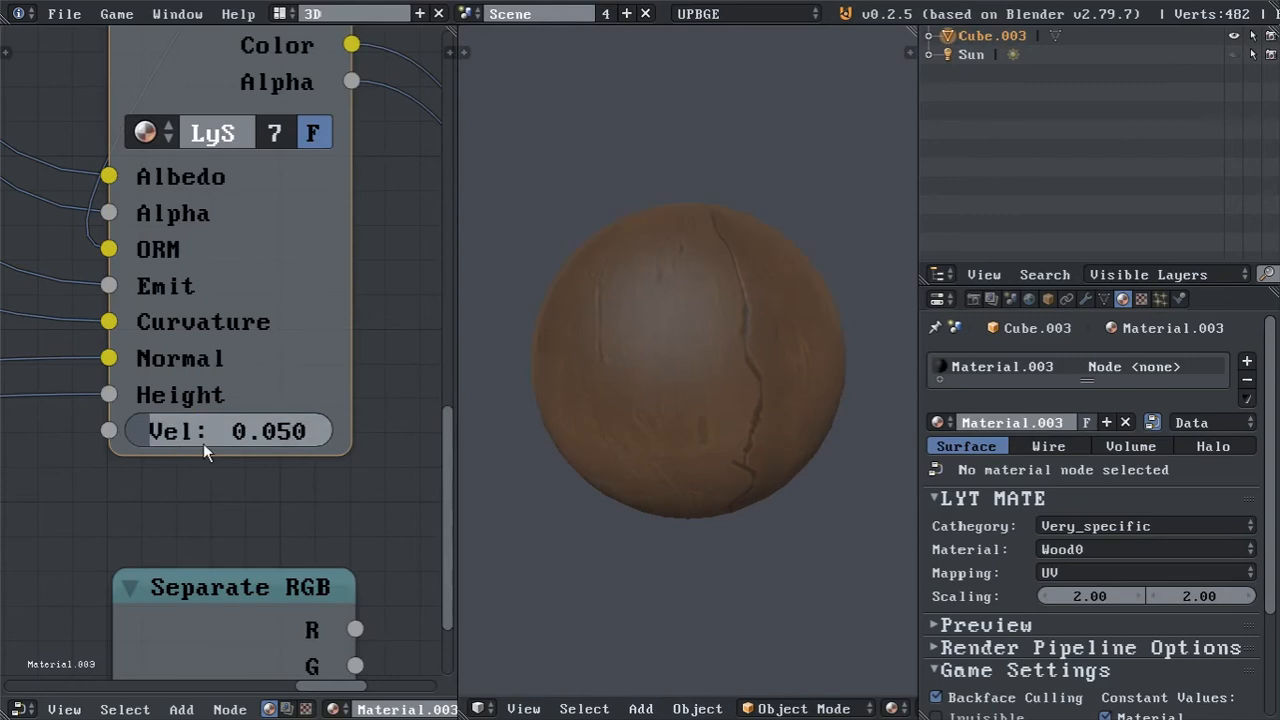
Set the SHADER node's Velv value to 0.075.
{"action": "left_click", "coordinate": [203, 443]}
{"action": "left_click_drag", "start_coordinate": [213, 437], "coordinate": [187, 440]}
{"action": "type", "text": "75"}
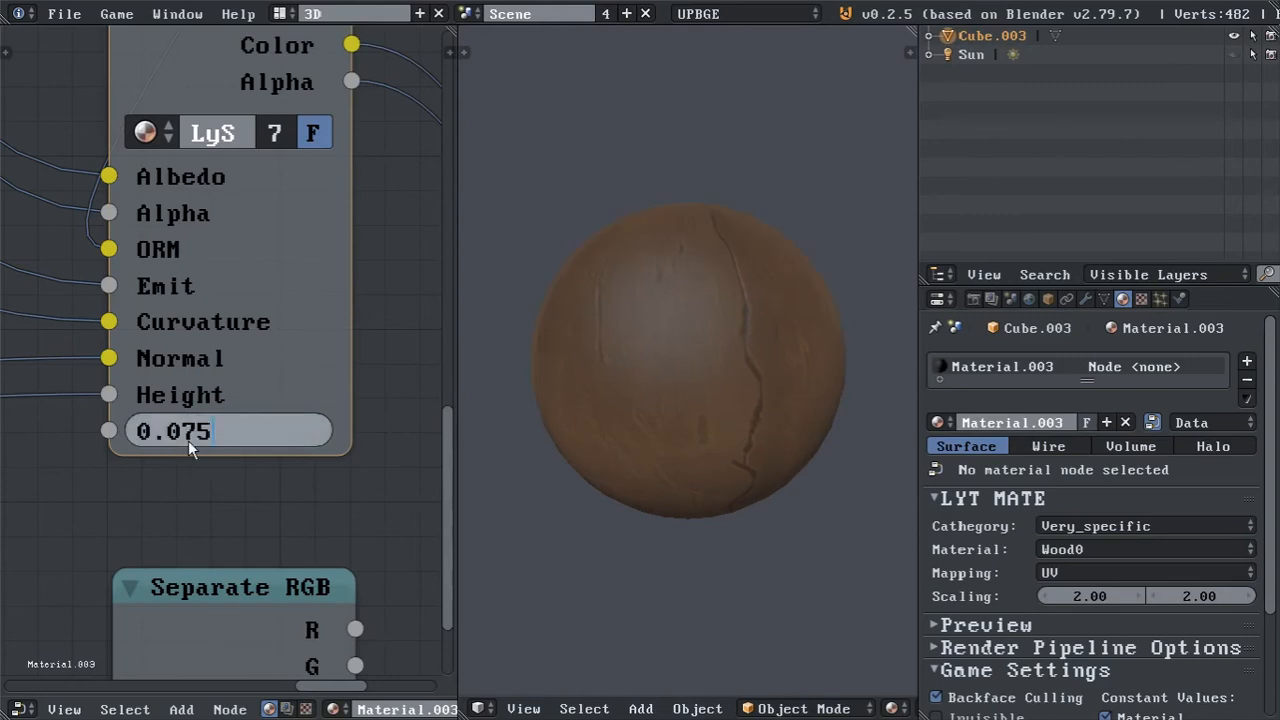
{"action": "key", "text": "Return"}
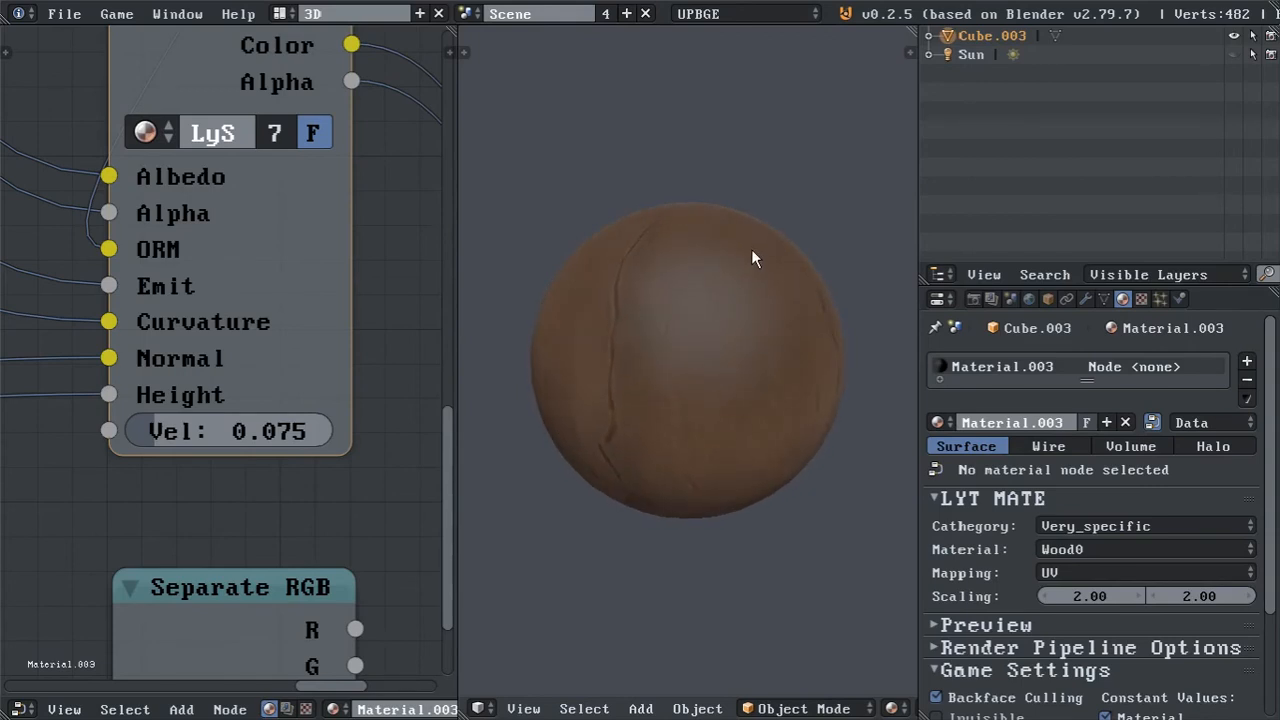
Switch the screen layout to 3DFull to view the sphere across the whole window.
{"action": "left_click", "coordinate": [280, 13]}
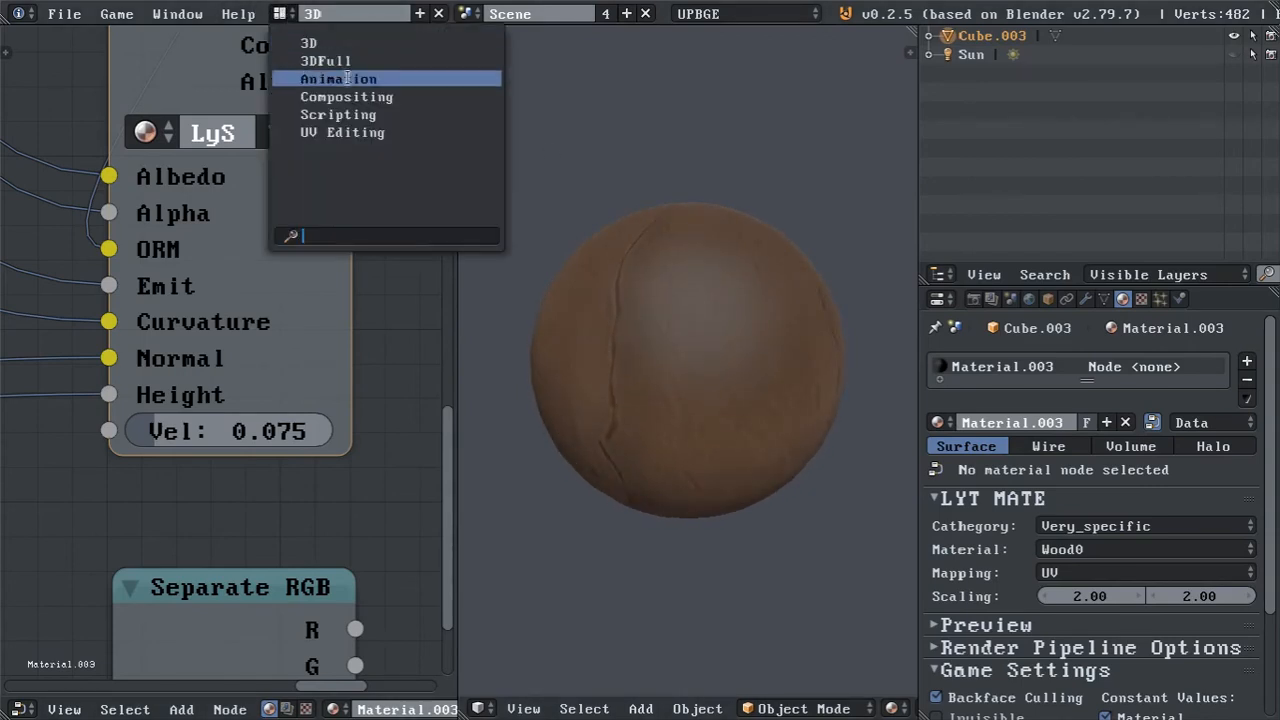
{"action": "left_click", "coordinate": [352, 60]}
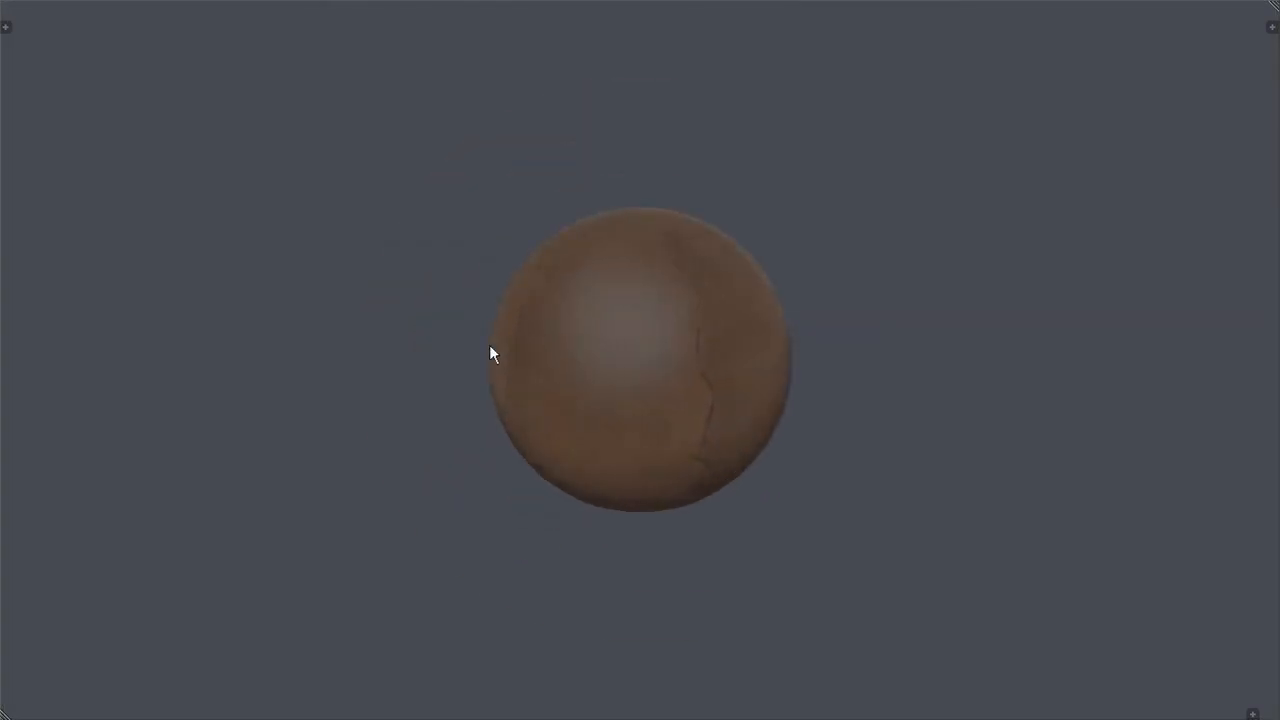
Inspect the wood sphere's edges and cracks from several angles in the full-window view.
{"action": "middle_click_drag", "start_coordinate": [441, 341], "coordinate": [603, 262]}
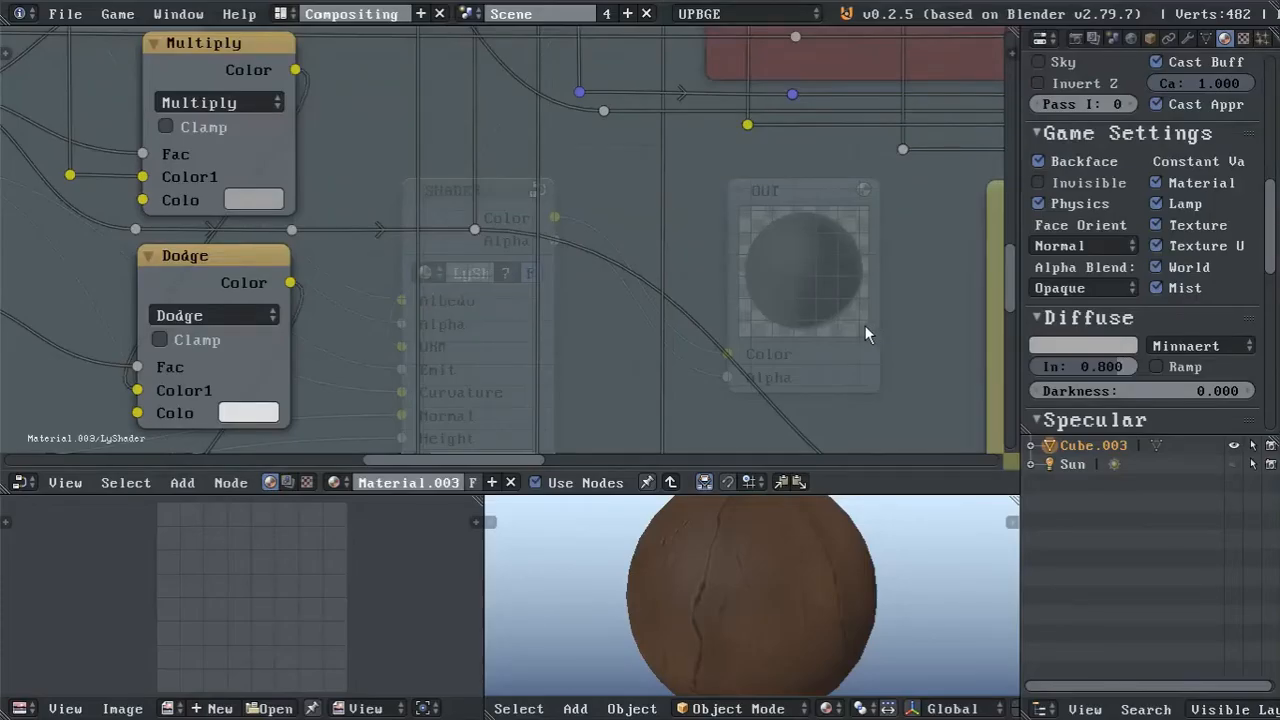
{"action": "middle_click_drag", "start_coordinate": [654, 318], "coordinate": [765, 349]}
{"action": "middle_click_drag", "start_coordinate": [567, 290], "coordinate": [564, 361]}
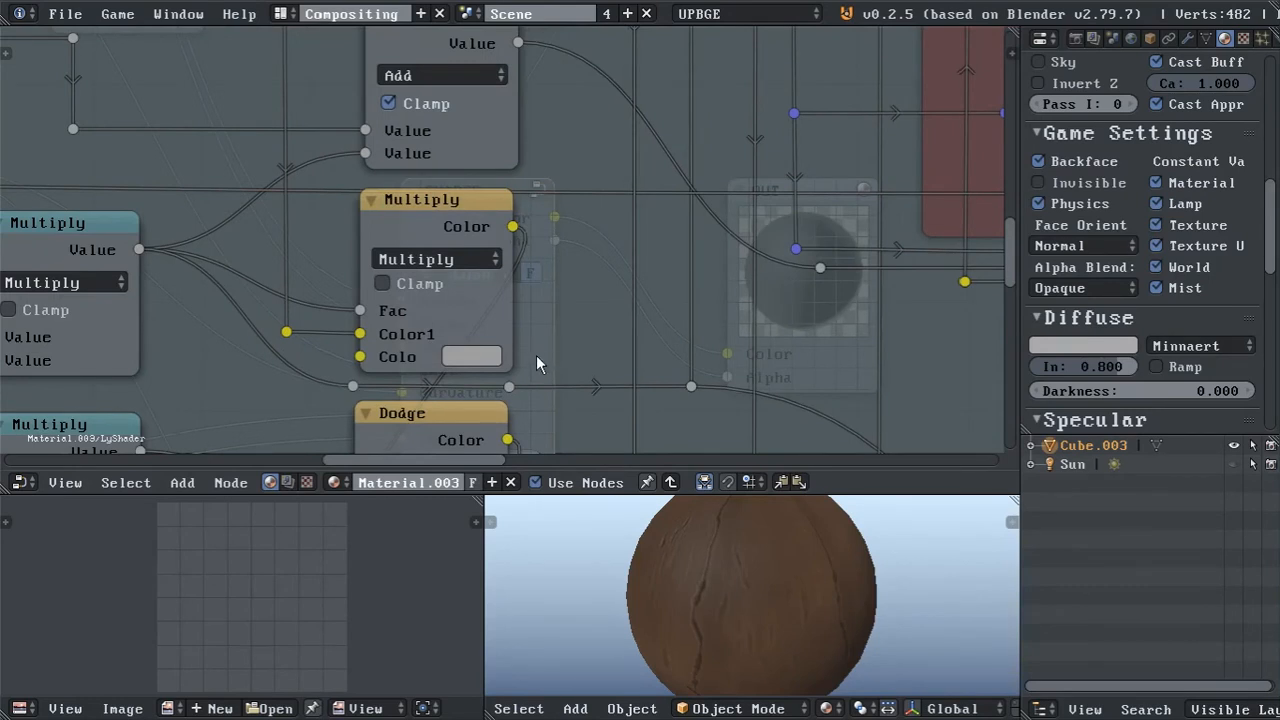
Try Subtract blending on the LyShader group's Multiply colour mix node with its second colour at 0.125 grey.
{"action": "left_click", "coordinate": [474, 257]}
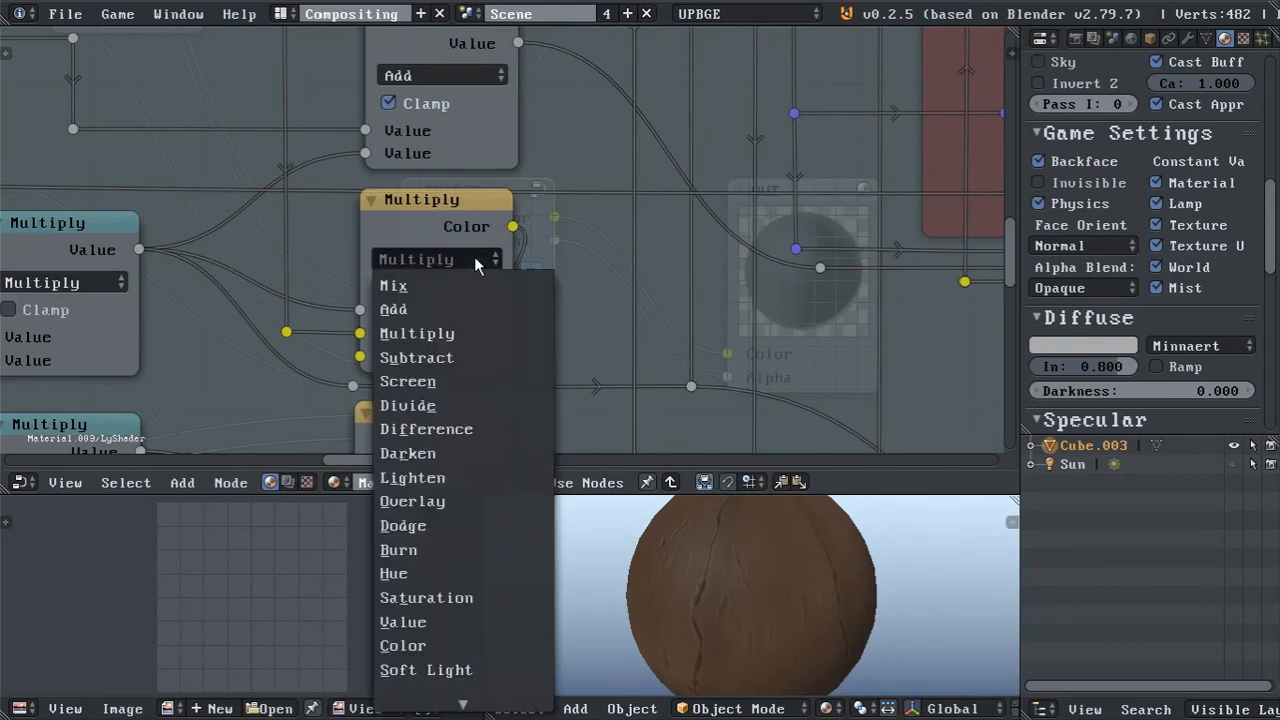
{"action": "left_click", "coordinate": [488, 358]}
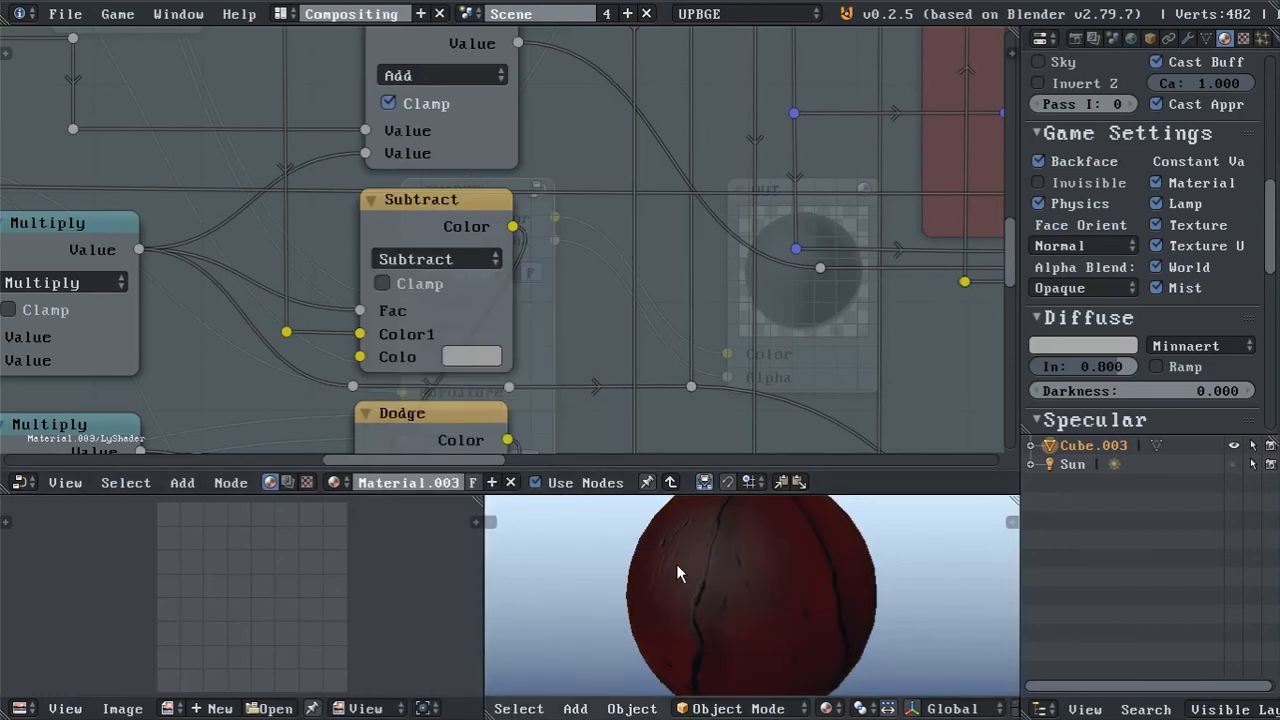
{"action": "left_click", "coordinate": [485, 357]}
{"action": "left_click_drag", "start_coordinate": [631, 100], "coordinate": [631, 138]}
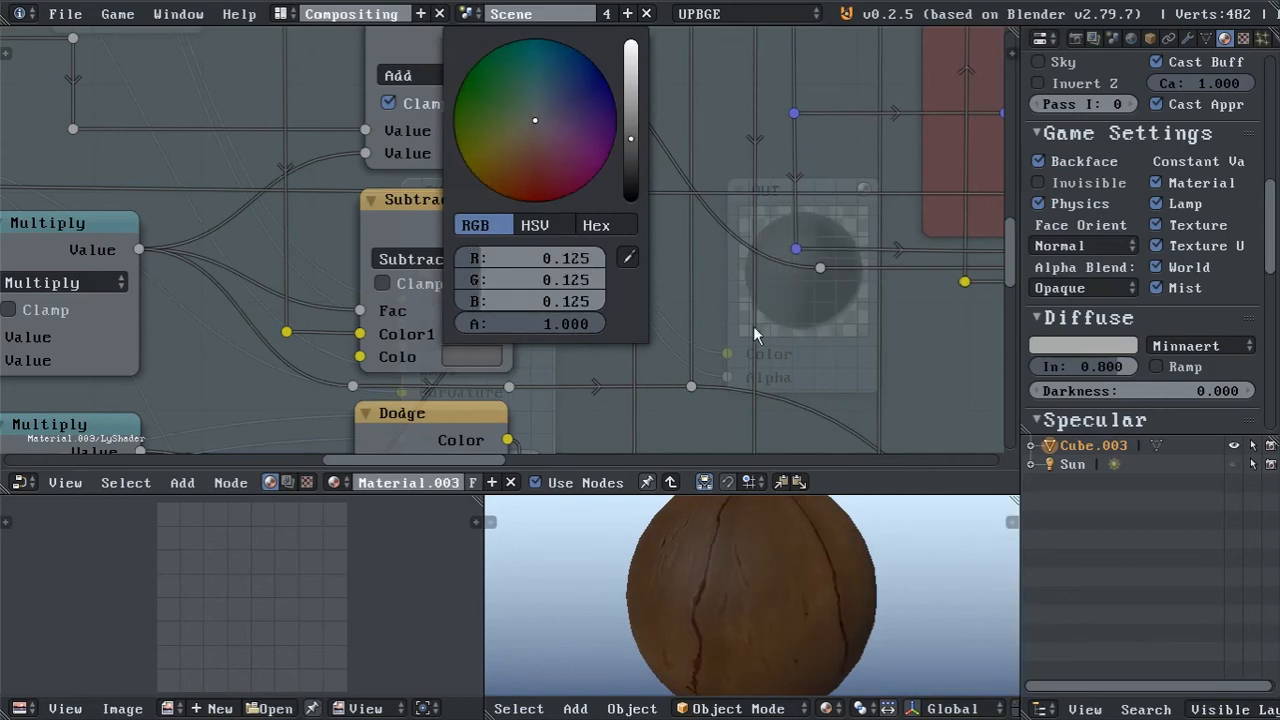
{"action": "middle_click_drag", "start_coordinate": [719, 586], "coordinate": [662, 590]}
{"action": "mouse_move", "coordinate": [800, 532]}
{"action": "middle_mouse_down"}
{"action": "mouse_move", "coordinate": [741, 617]}
{"action": "mouse_move", "coordinate": [764, 543]}
{"action": "middle_mouse_up"}
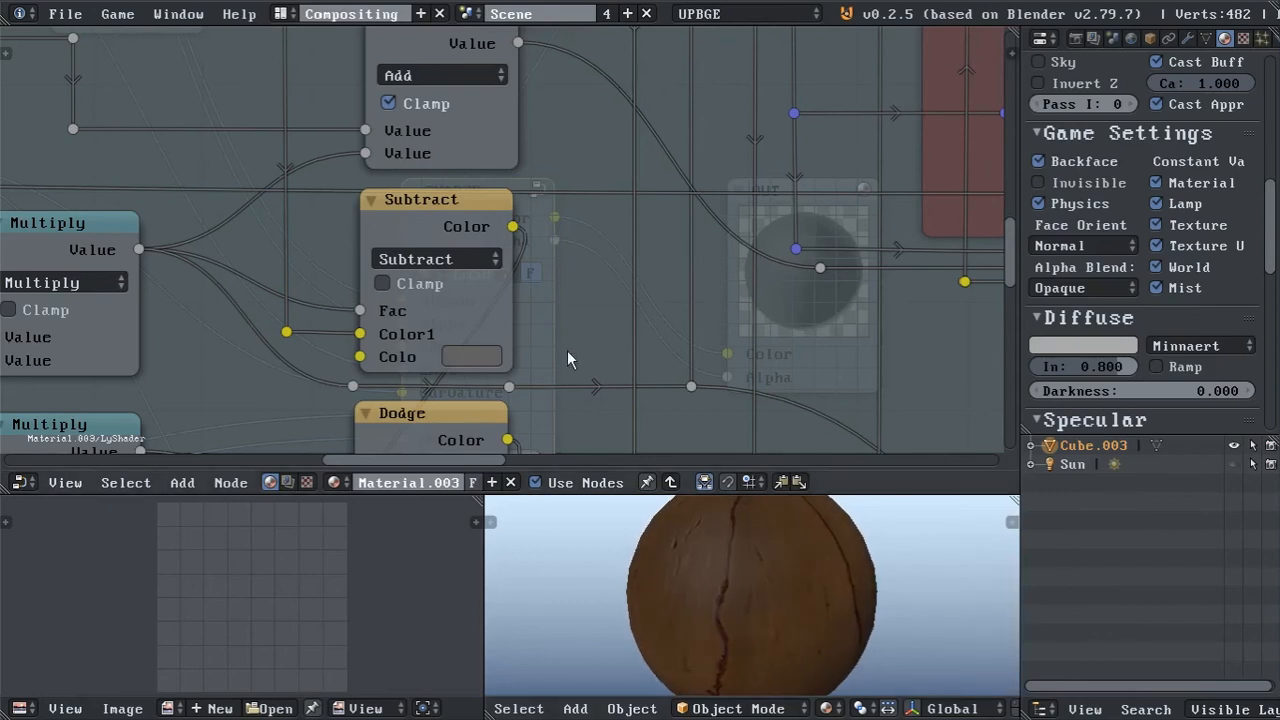
Try the Subtract node's second colour at 0.217 grey and inspect the sphere's cracks up close from several angles.
{"action": "left_click", "coordinate": [470, 356]}
{"action": "left_click_drag", "start_coordinate": [631, 139], "coordinate": [631, 122]}
{"action": "middle_click_drag", "start_coordinate": [775, 565], "coordinate": [795, 586]}
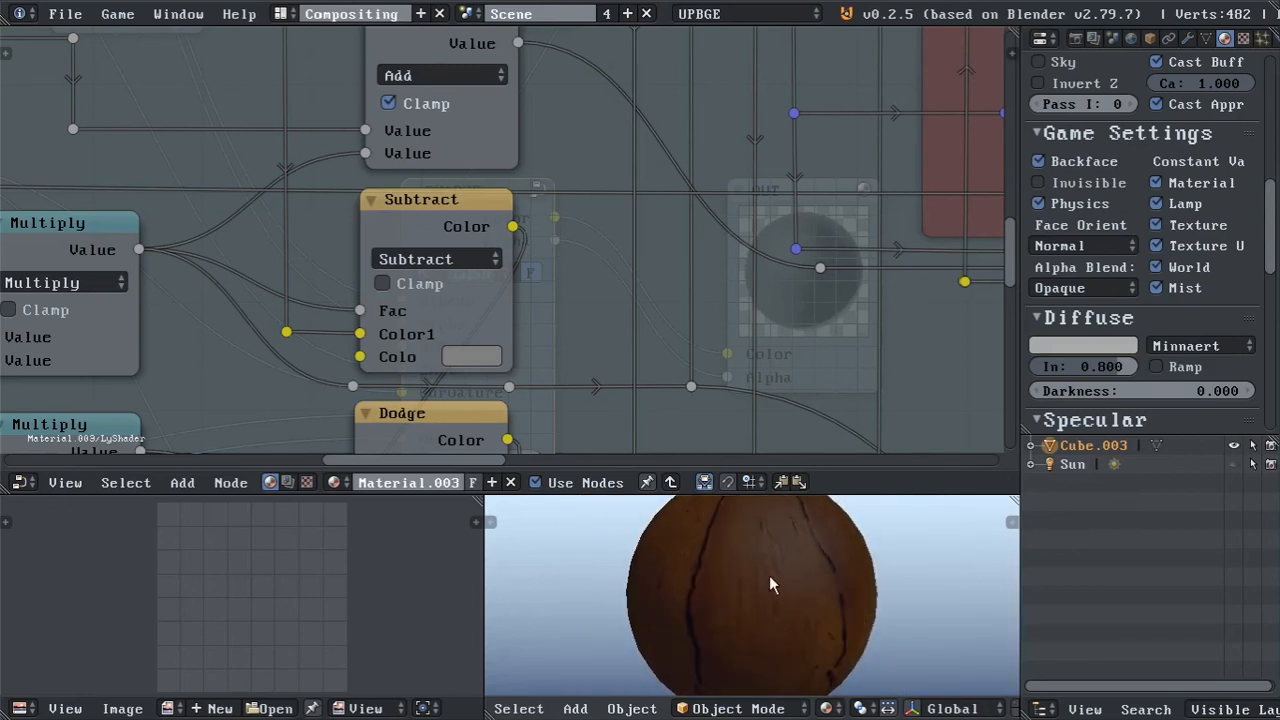
{"action": "scroll", "coordinate": [769, 575], "scroll_direction": "up", "scroll_amount": 3}
{"action": "middle_click_drag", "start_coordinate": [723, 668], "coordinate": [771, 536]}
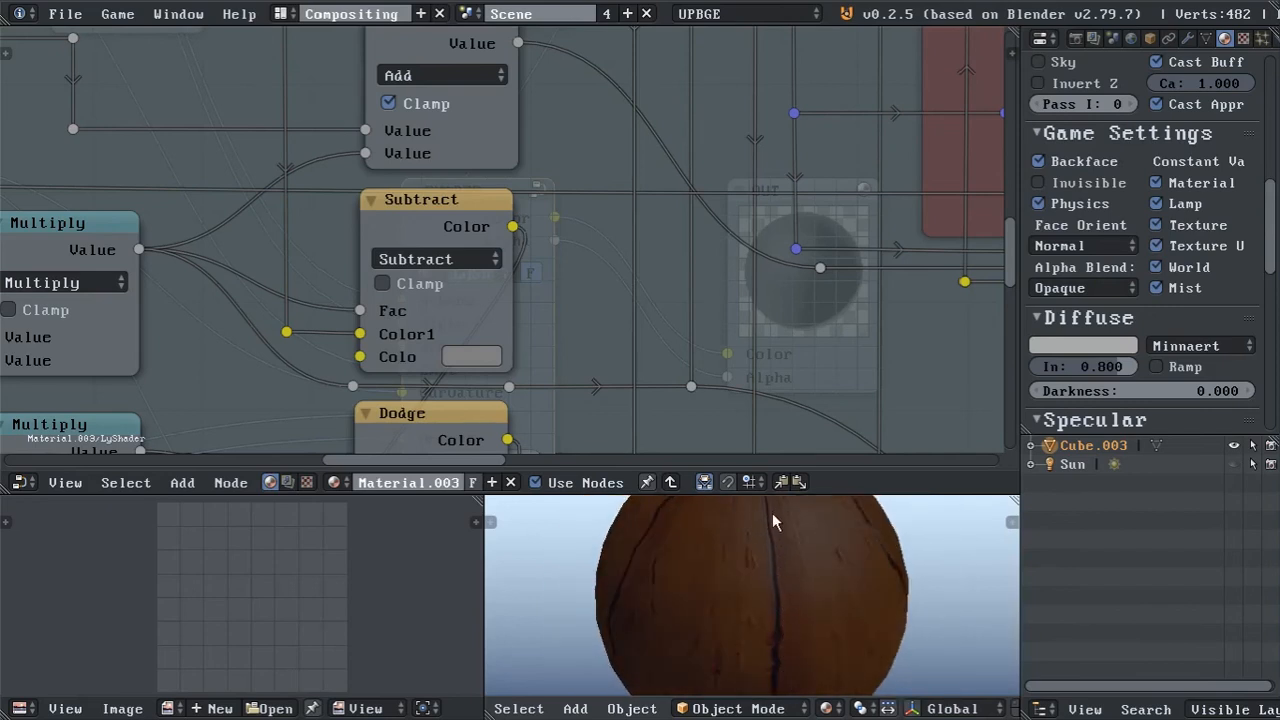
{"action": "middle_click_drag", "start_coordinate": [791, 617], "coordinate": [781, 556]}
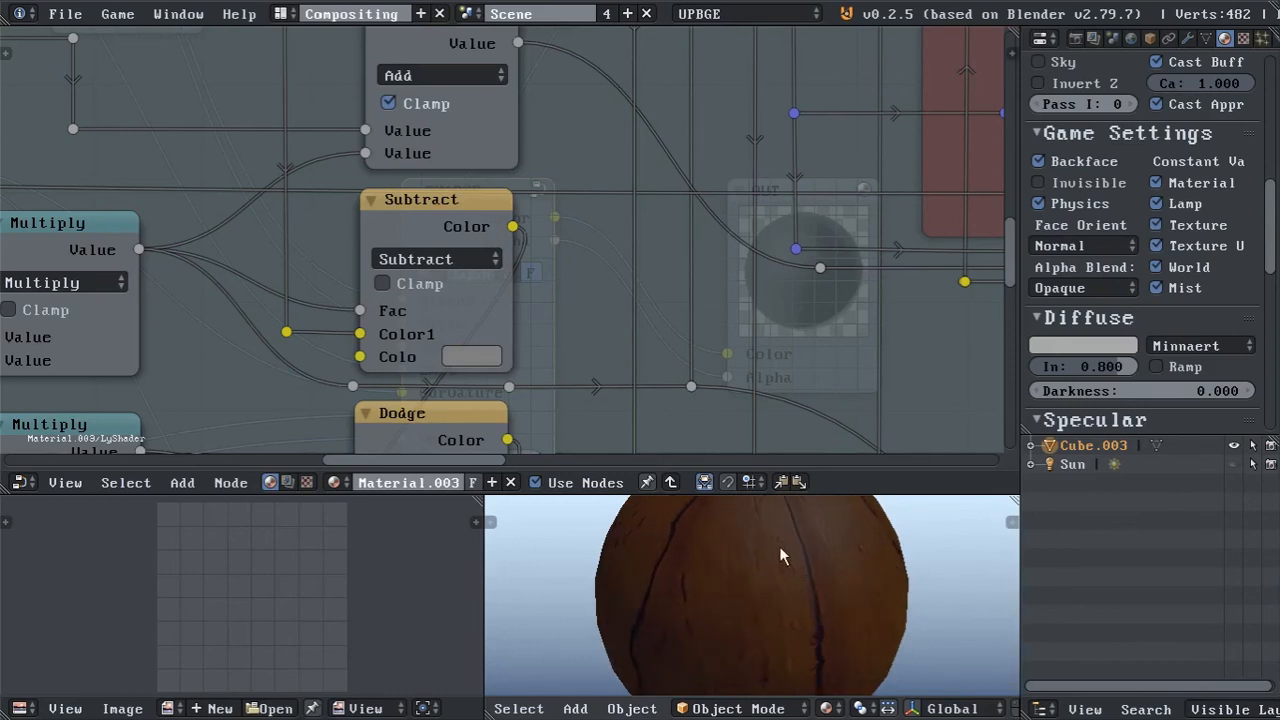
{"action": "middle_click_drag", "start_coordinate": [785, 600], "coordinate": [764, 551]}
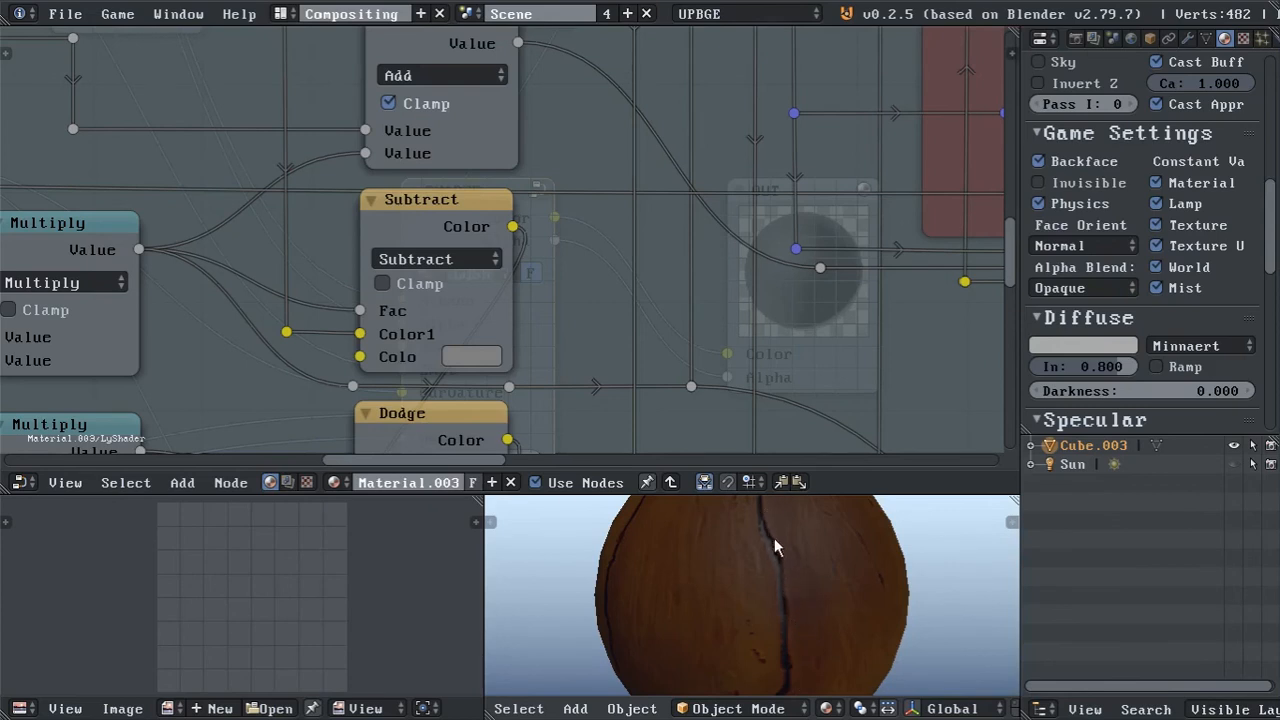
{"action": "middle_click_drag", "start_coordinate": [771, 628], "coordinate": [802, 630]}
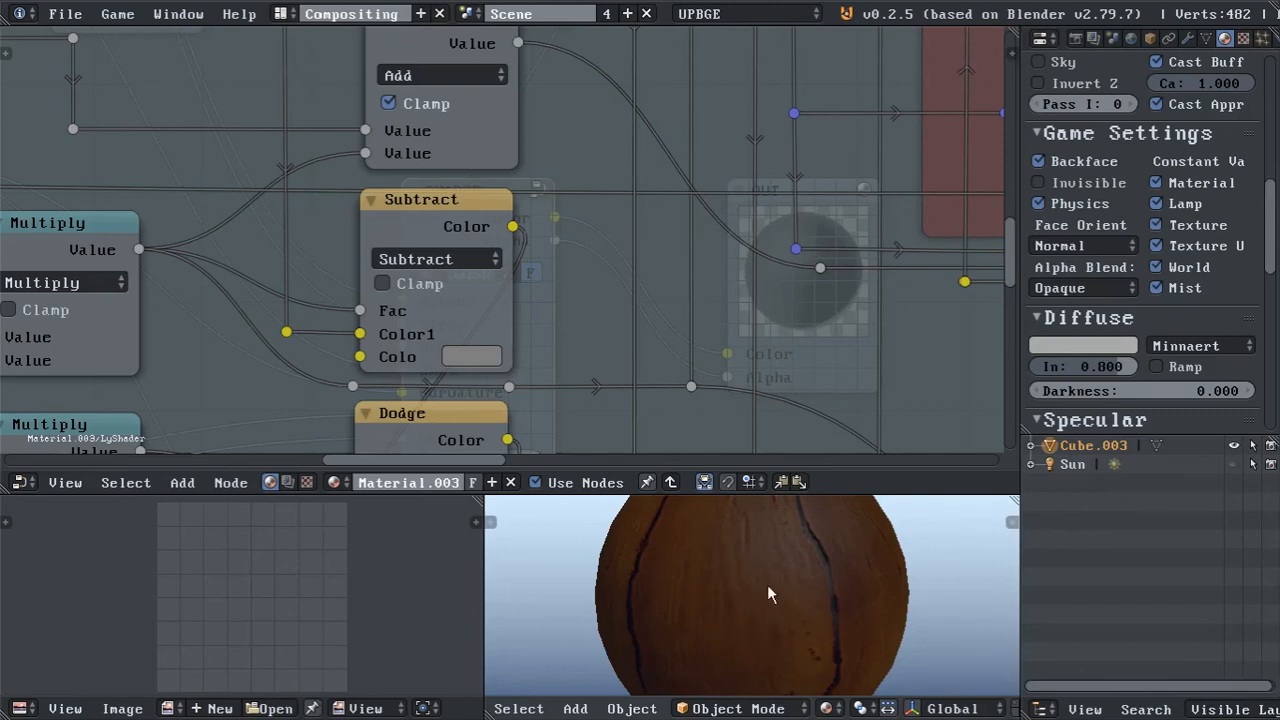
{"action": "middle_click_drag", "start_coordinate": [806, 607], "coordinate": [774, 600]}
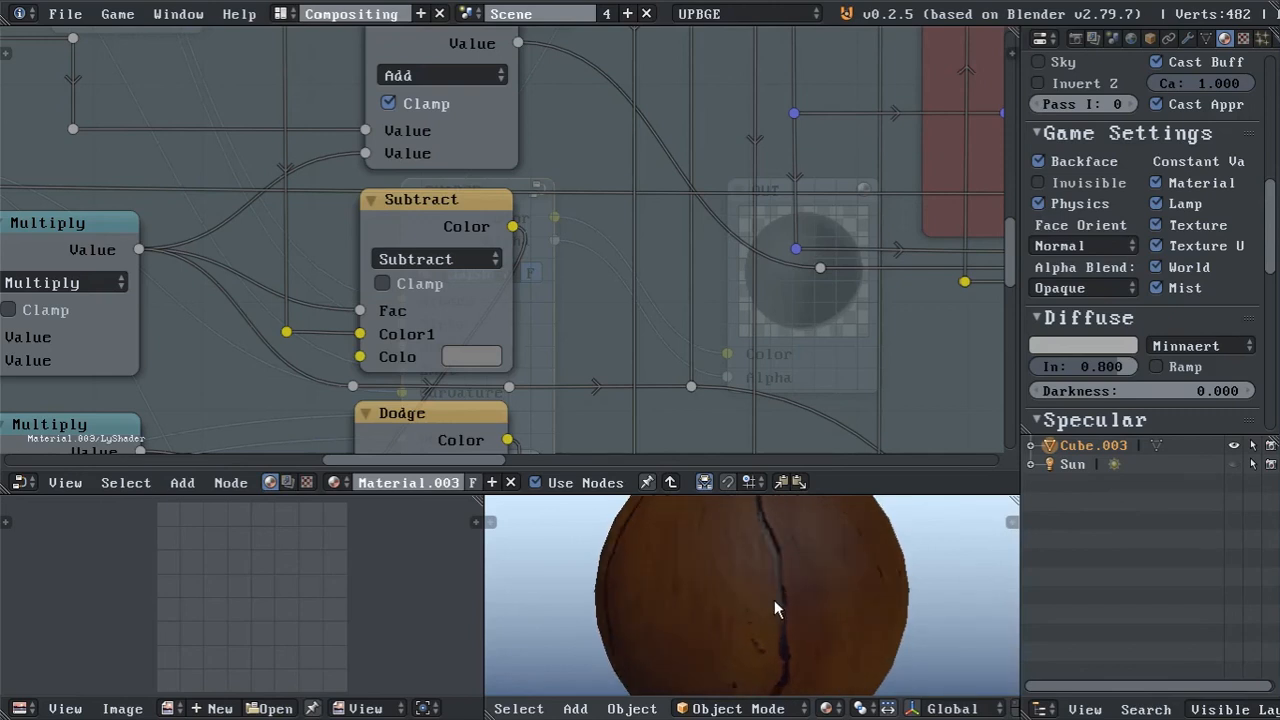
Try the Subtract node's second colour at 0.486 grey and check the sphere from several angles.
{"action": "left_click", "coordinate": [467, 357]}
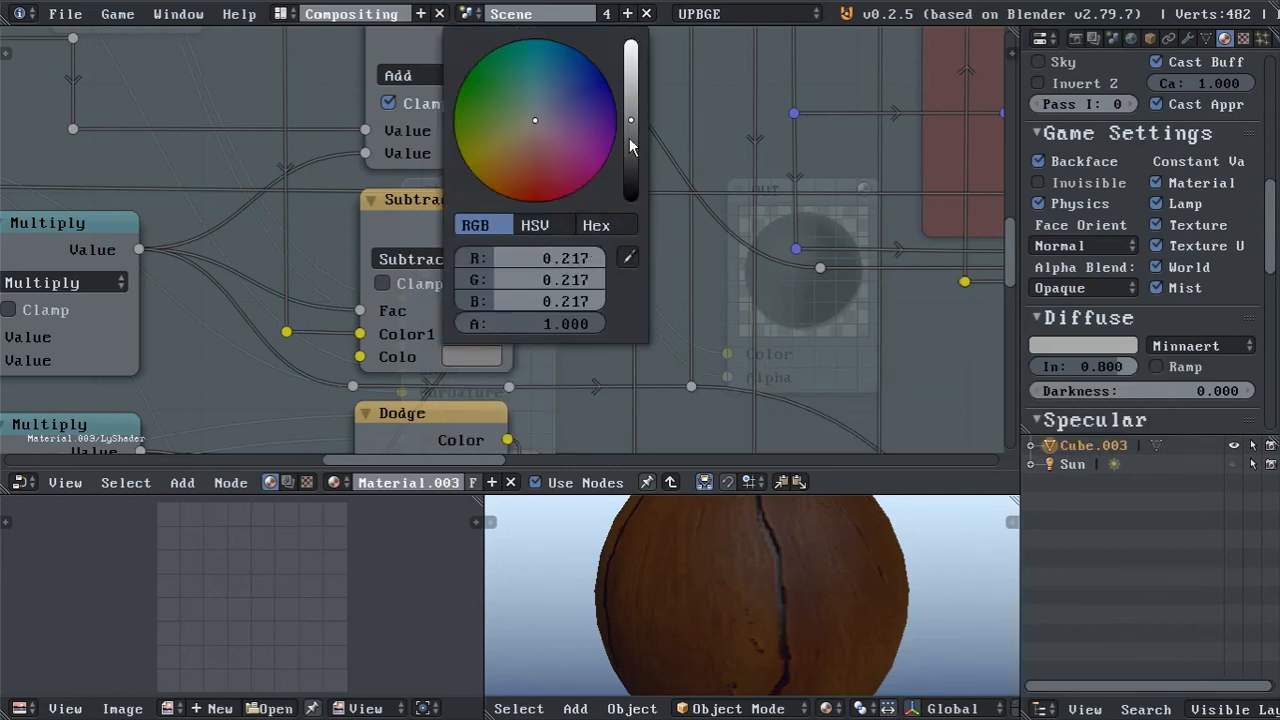
{"action": "left_click_drag", "start_coordinate": [631, 120], "coordinate": [631, 83]}
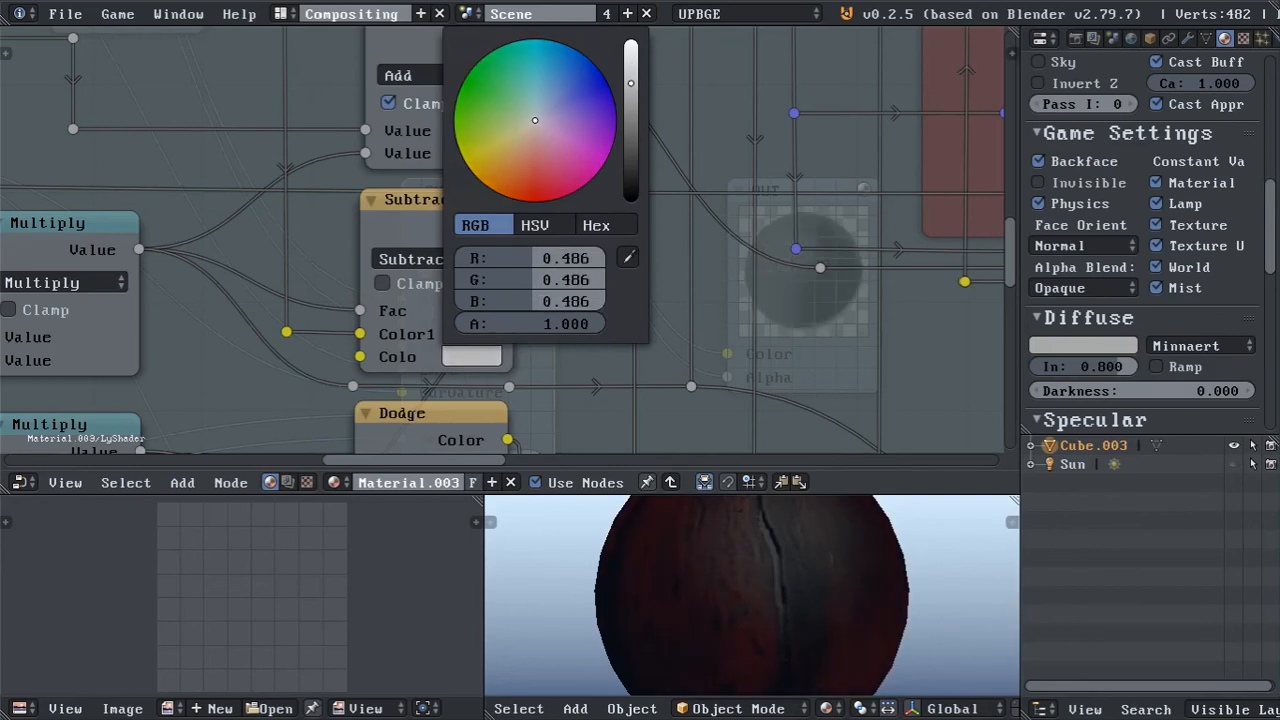
{"action": "mouse_move", "coordinate": [664, 547]}
{"action": "middle_mouse_down"}
{"action": "mouse_move", "coordinate": [749, 581]}
{"action": "mouse_move", "coordinate": [831, 572]}
{"action": "middle_mouse_up"}
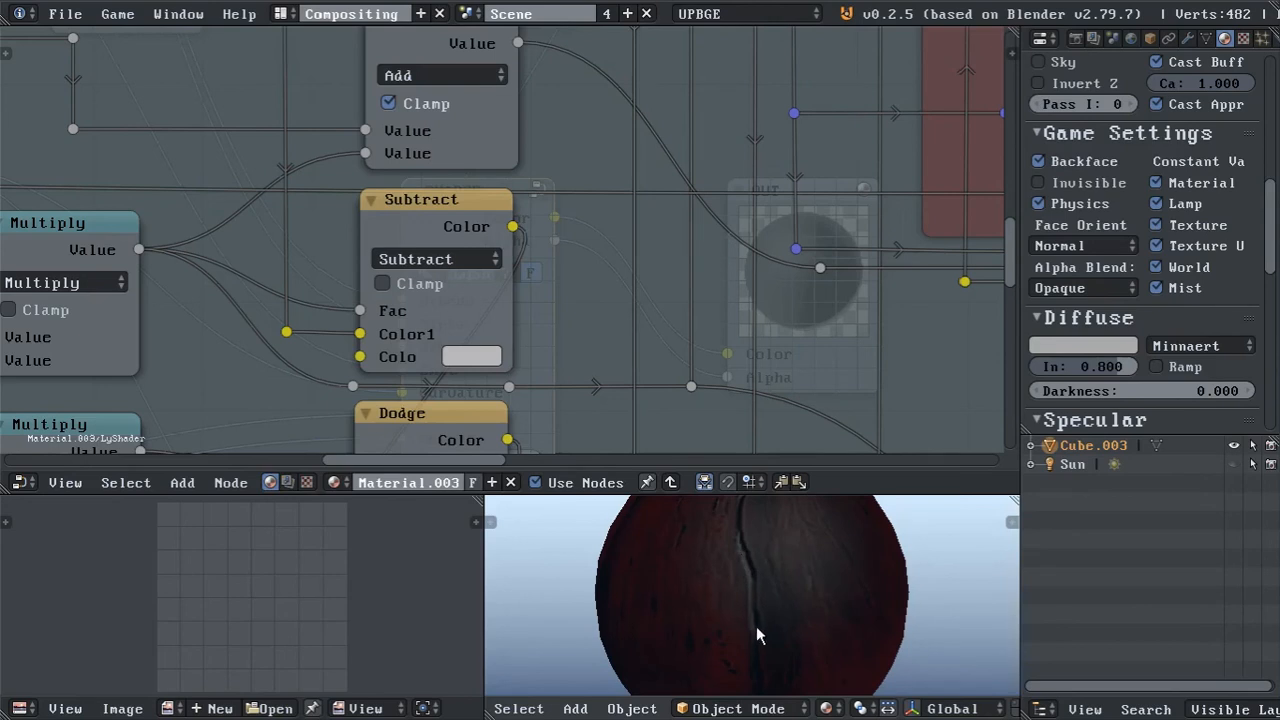
{"action": "middle_click_drag", "start_coordinate": [756, 627], "coordinate": [753, 560]}
{"action": "middle_click_drag", "start_coordinate": [735, 621], "coordinate": [746, 578]}
{"action": "middle_click_drag", "start_coordinate": [743, 636], "coordinate": [757, 590]}
{"action": "middle_click_drag", "start_coordinate": [752, 528], "coordinate": [751, 590]}
Set the Subtract node's second colour to 0.35 for red, green and blue.
{"action": "middle_click_drag", "start_coordinate": [80, 270], "coordinate": [307, 297]}
{"action": "middle_click_drag", "start_coordinate": [845, 637], "coordinate": [814, 537]}
{"action": "left_click", "coordinate": [712, 383]}
{"action": "left_click_drag", "start_coordinate": [793, 287], "coordinate": [793, 329]}
{"action": "type", "text": ".35"}
{"action": "key", "text": "Return"}
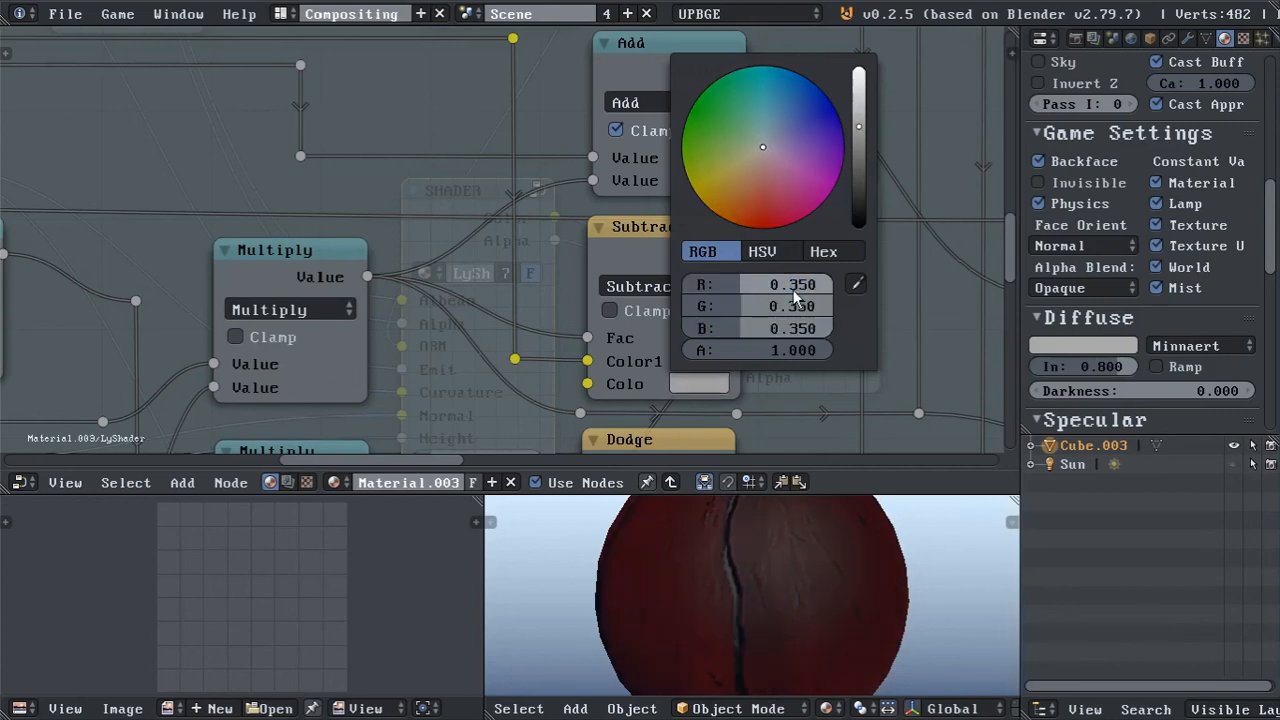
Return the Subtract colour mix node to Multiply blending.
{"action": "left_click", "coordinate": [680, 288]}
{"action": "left_click", "coordinate": [675, 362]}
{"action": "middle_click_drag", "start_coordinate": [838, 590], "coordinate": [822, 587]}
Try black as the Multiply colour mix node's second colour and examine the sphere's crack up close.
{"action": "left_click", "coordinate": [697, 384]}
{"action": "left_click_drag", "start_coordinate": [859, 127], "coordinate": [859, 227]}
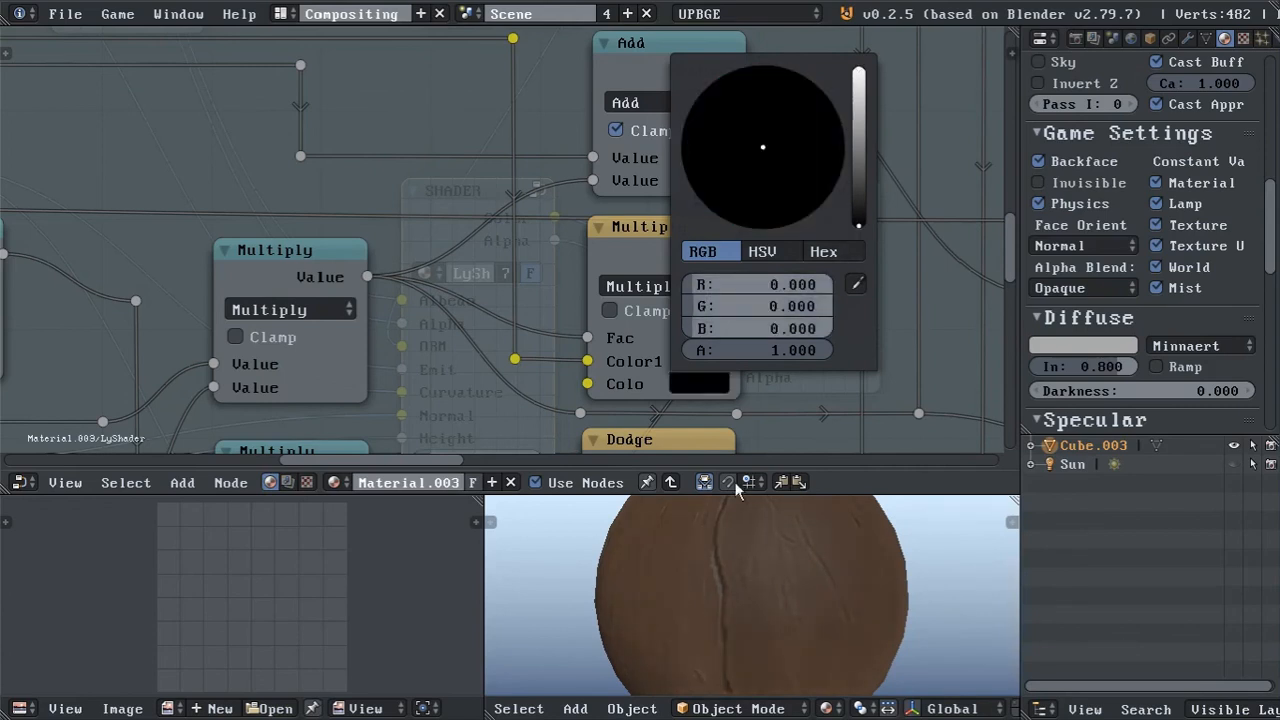
{"action": "scroll", "coordinate": [722, 553], "scroll_direction": "up", "scroll_amount": 4}
{"action": "middle_click_drag", "start_coordinate": [722, 553], "coordinate": [722, 584]}
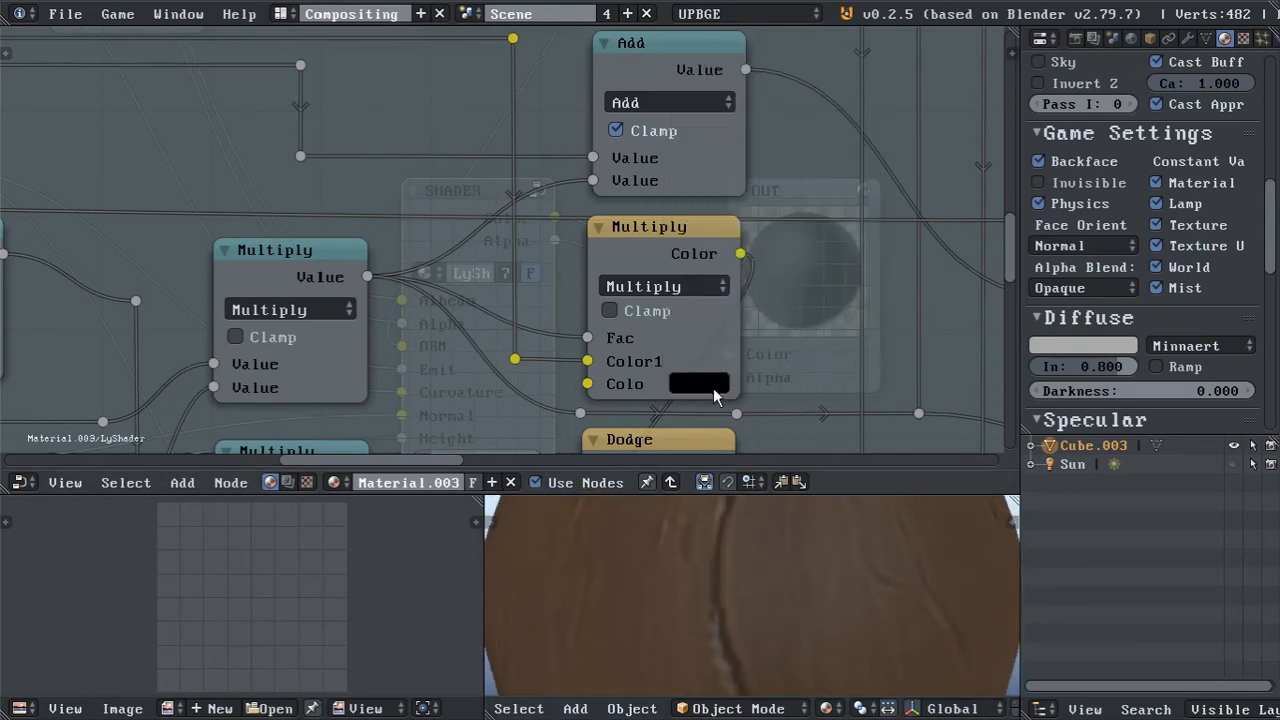
Set the Multiply colour mix node's second colour to 0.35 for red, green and blue.
{"action": "left_click", "coordinate": [700, 384]}
{"action": "mouse_move", "coordinate": [859, 225]}
{"action": "left_mouse_down"}
{"action": "mouse_move", "coordinate": [859, 71]}
{"action": "mouse_move", "coordinate": [859, 225]}
{"action": "left_mouse_up"}
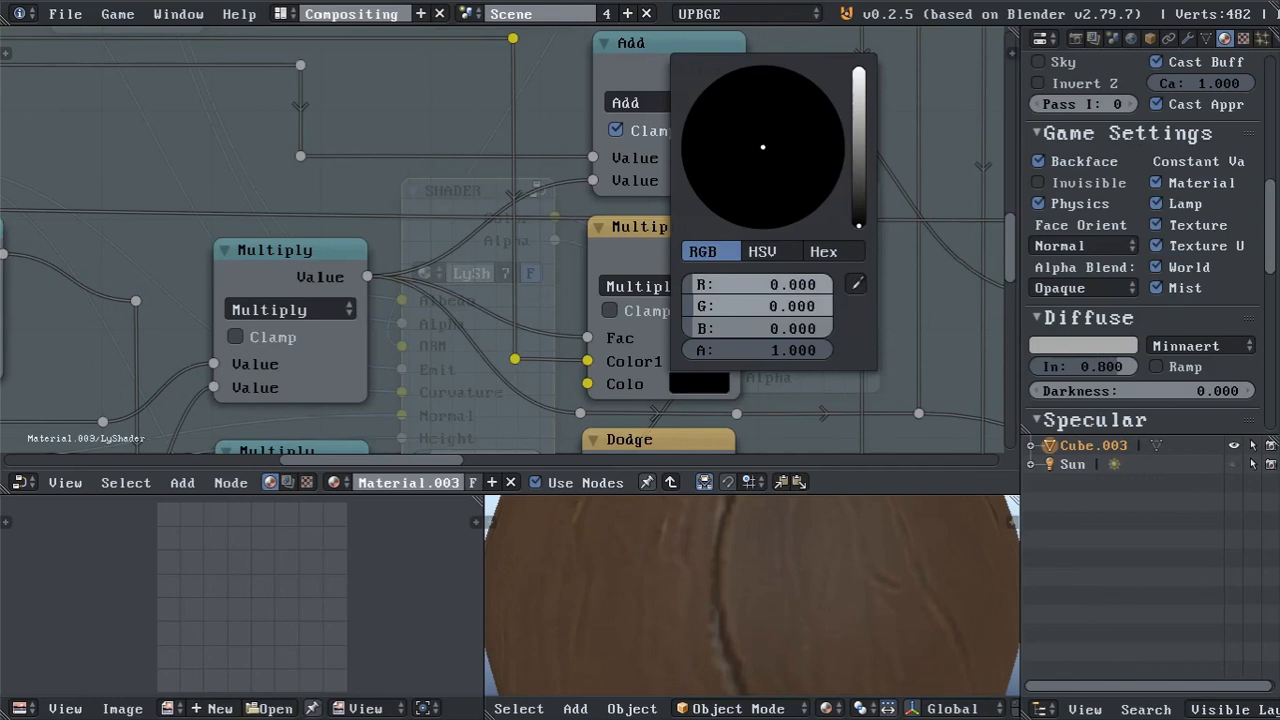
{"action": "left_click_drag", "start_coordinate": [803, 288], "coordinate": [803, 330]}
{"action": "type", "text": ".35"}
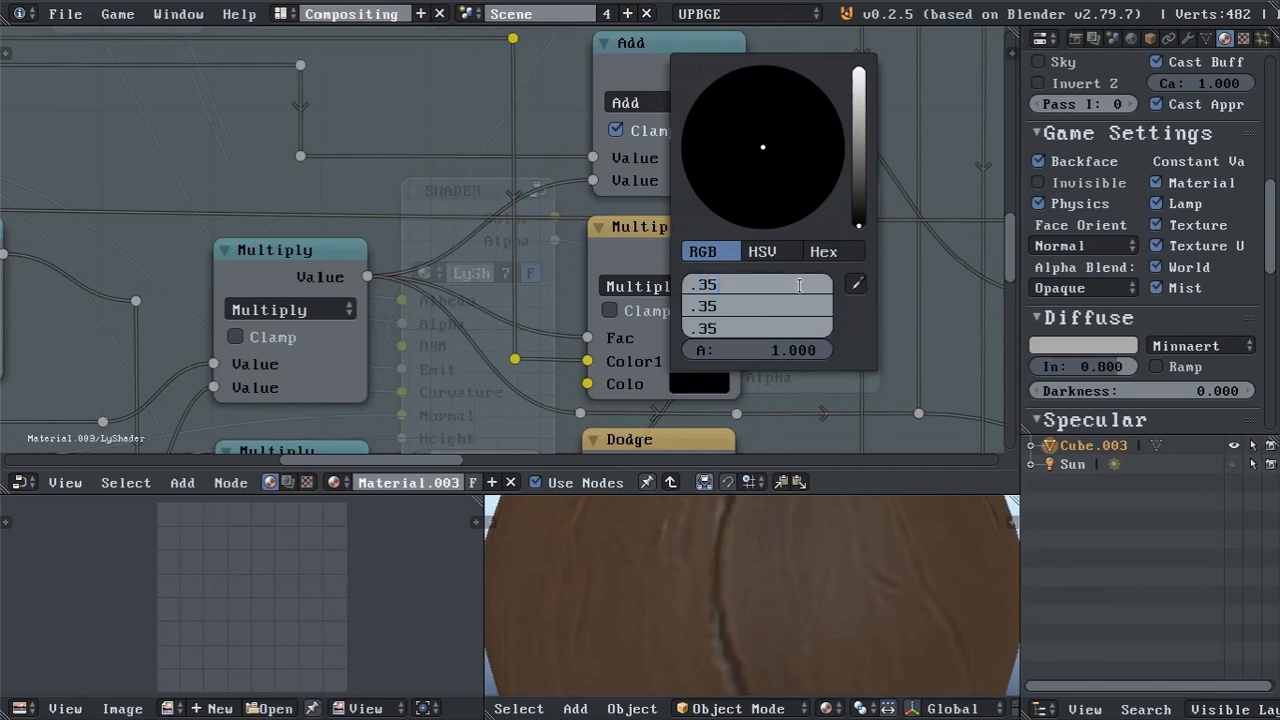
{"action": "key", "text": "Return"}
Leave the LyShader node group and return to the SHADER node in Material.003's main node tree.
{"action": "middle_click_drag", "start_coordinate": [706, 397], "coordinate": [703, 181]}
{"action": "left_click", "coordinate": [665, 391]}
{"action": "scroll", "coordinate": [469, 246], "scroll_direction": "down", "scroll_amount": 2}
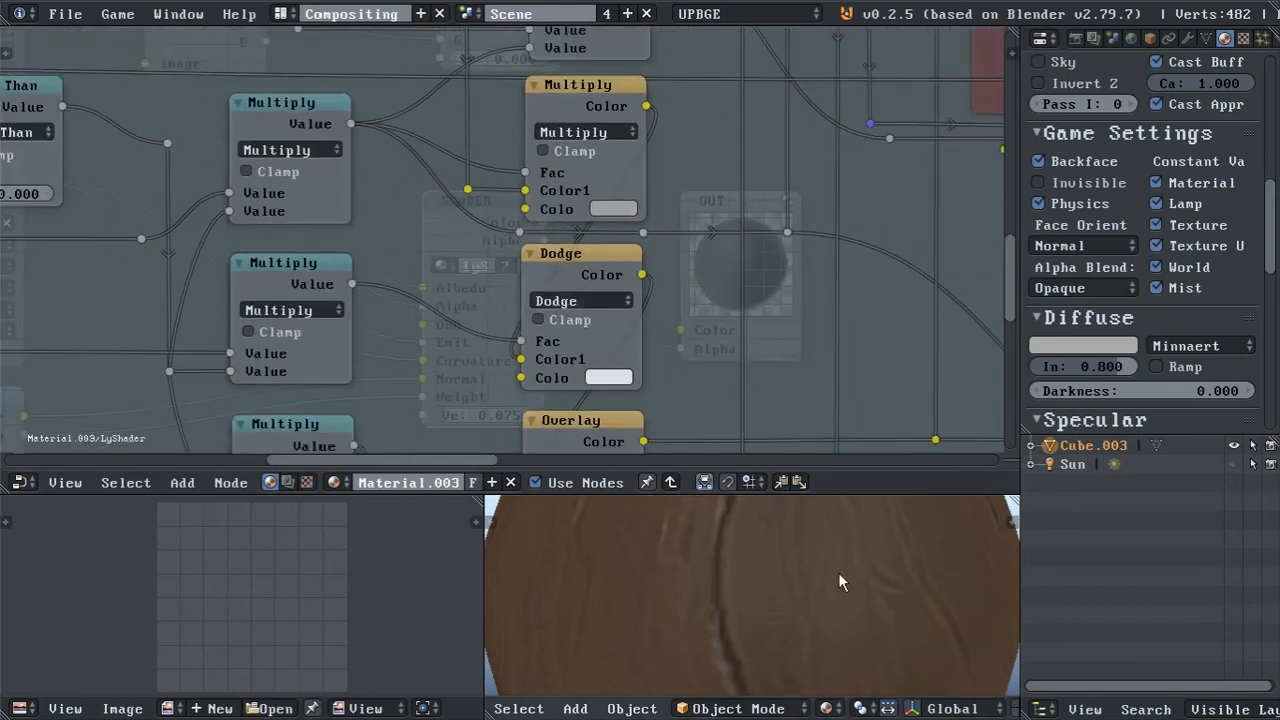
{"action": "scroll", "coordinate": [838, 583], "scroll_direction": "down", "scroll_amount": 5}
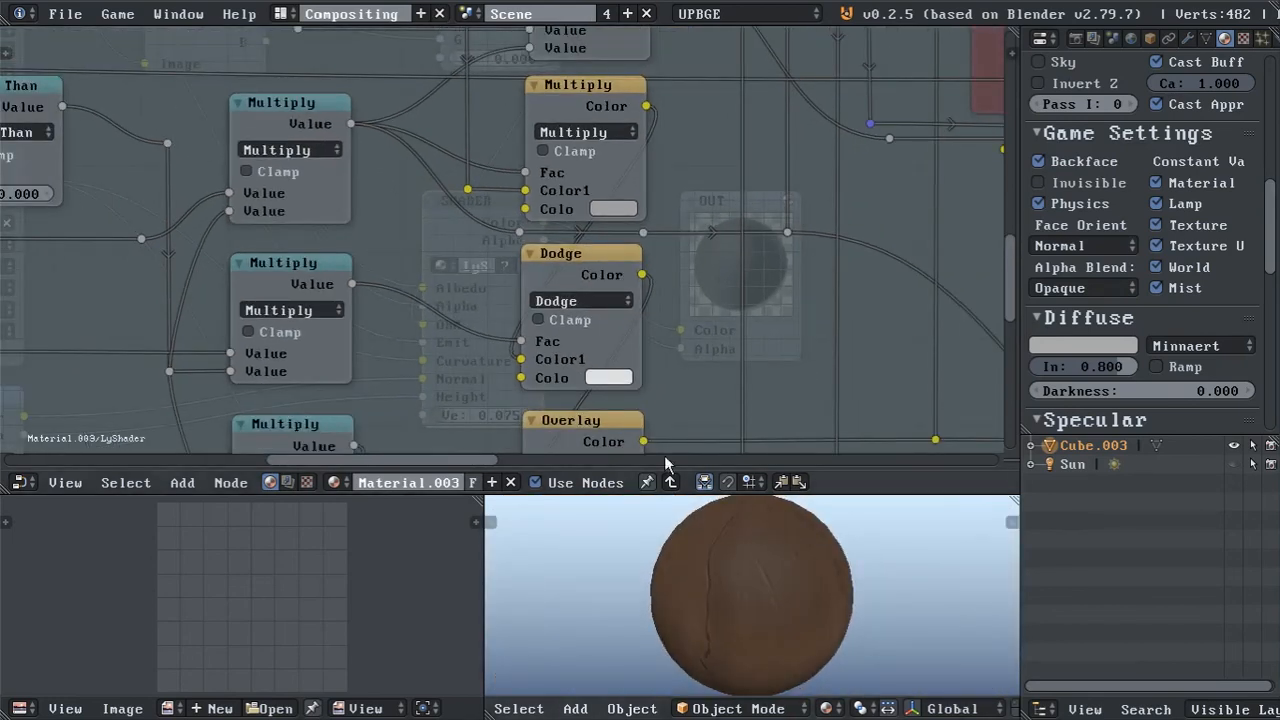
{"action": "middle_click_drag", "start_coordinate": [353, 184], "coordinate": [460, 220]}
{"action": "key", "text": "Tab"}
{"action": "middle_click_drag", "start_coordinate": [328, 299], "coordinate": [460, 267]}
{"action": "middle_click_drag", "start_coordinate": [512, 392], "coordinate": [499, 185]}
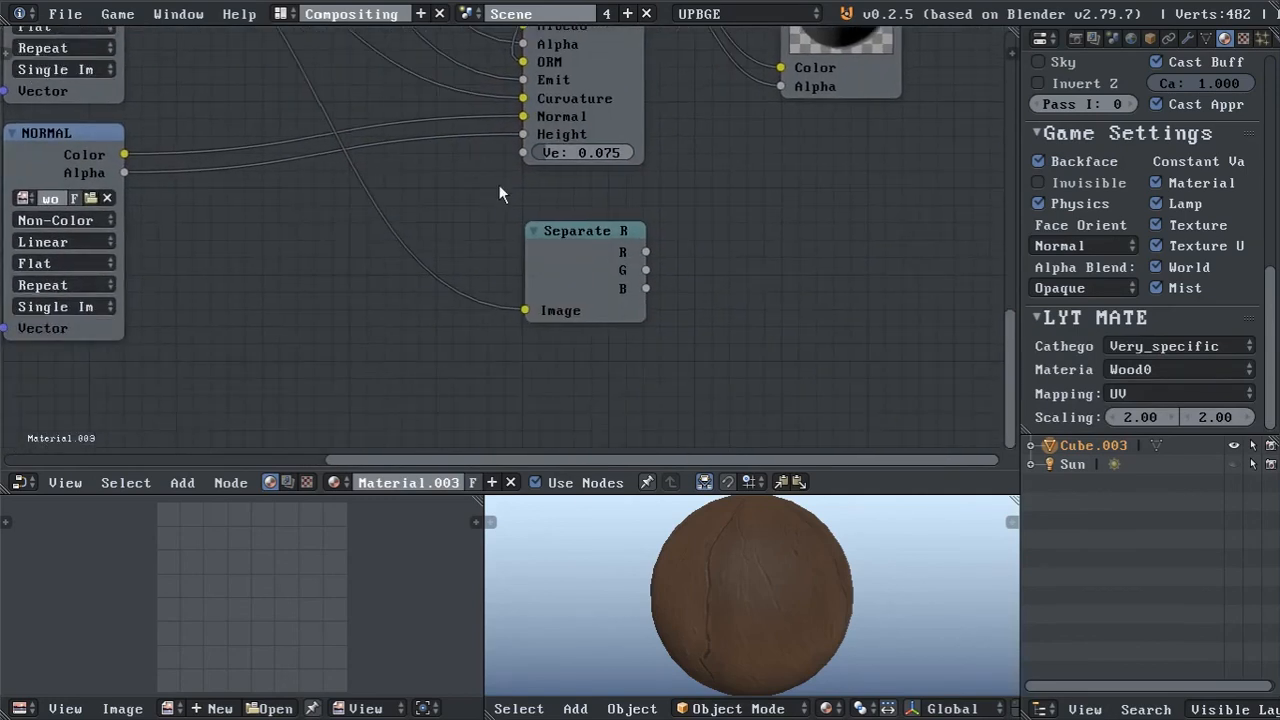
Check the sphere's surface up close and switch the screen layout to 3DFull.
{"action": "scroll", "coordinate": [796, 587], "scroll_direction": "up", "scroll_amount": 3}
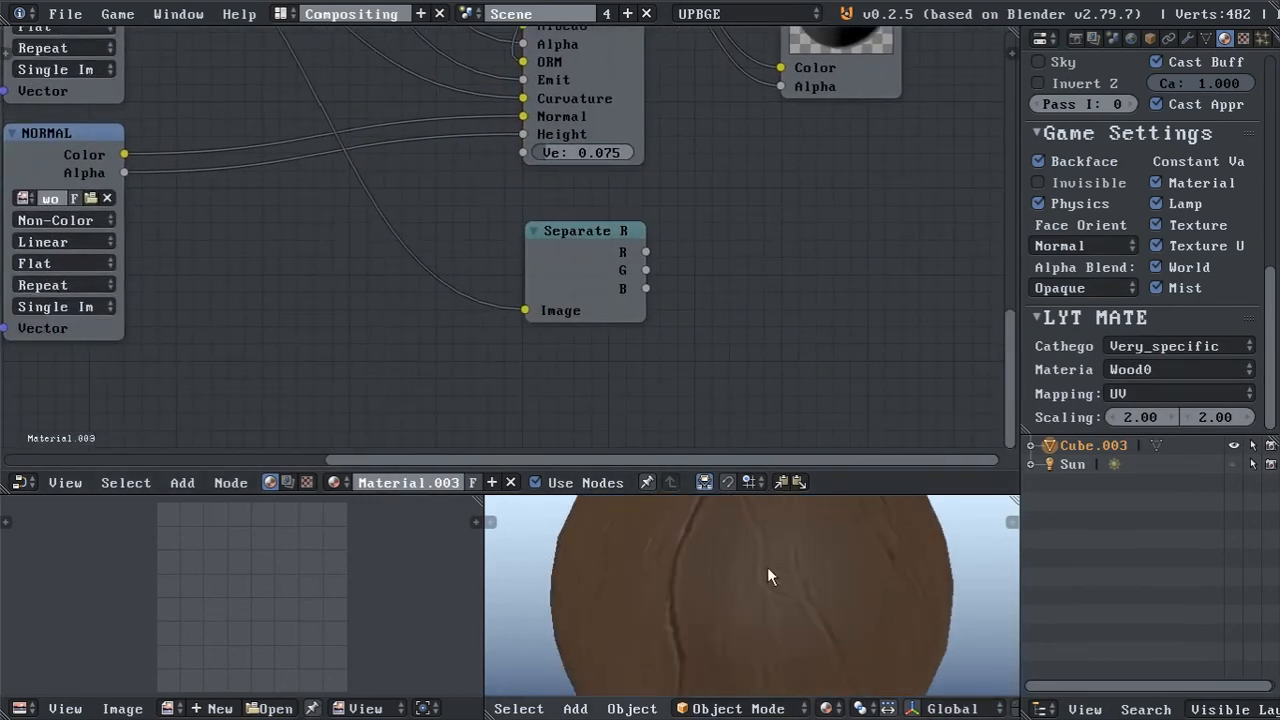
{"action": "middle_click_drag", "start_coordinate": [797, 554], "coordinate": [770, 556]}
{"action": "scroll", "coordinate": [723, 552], "scroll_direction": "down", "scroll_amount": 1}
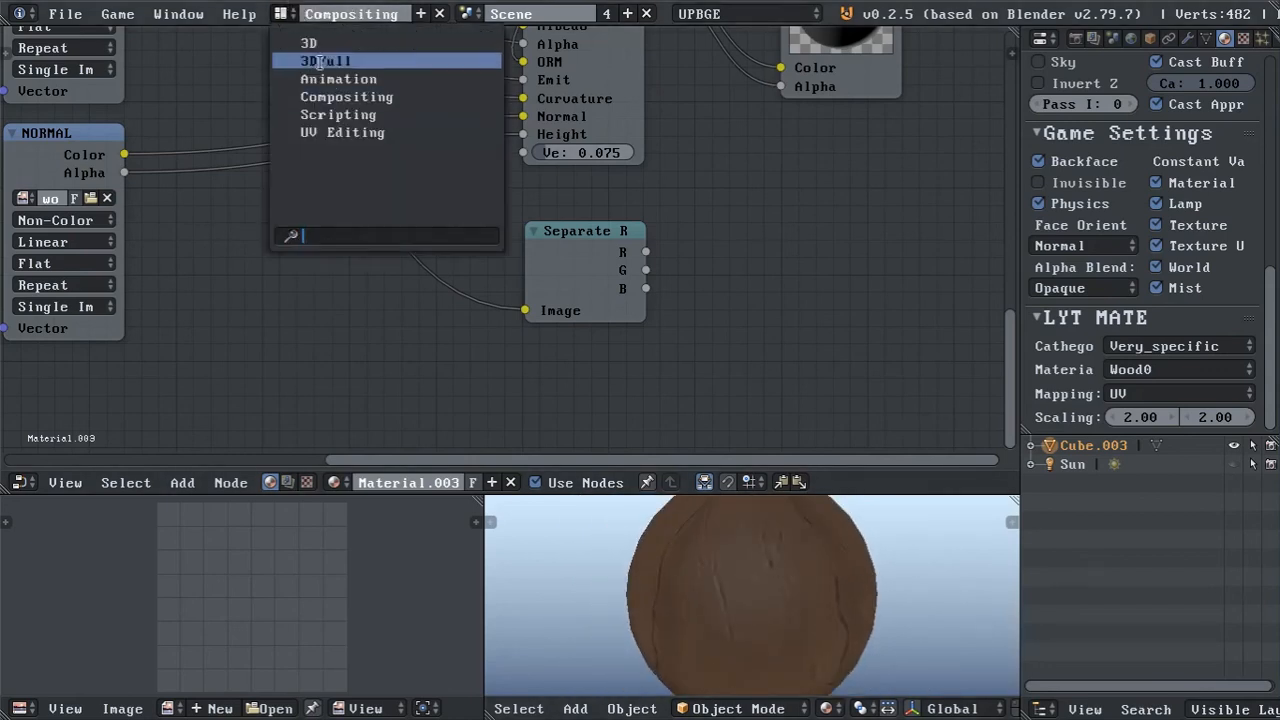
{"action": "left_click", "coordinate": [332, 60]}
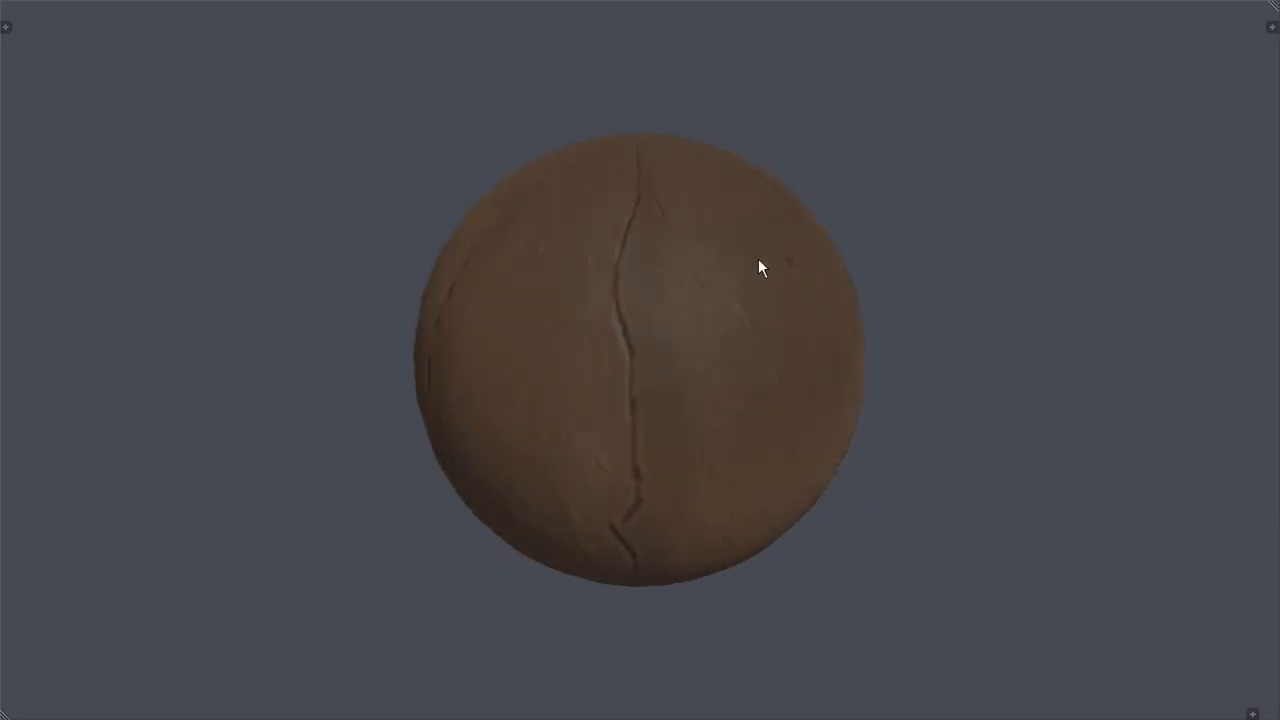
Examine the wood sphere's cracks and shading from several angles and distances in the full-window view.
{"action": "middle_click_drag", "start_coordinate": [749, 260], "coordinate": [729, 198]}
{"action": "middle_click_drag", "start_coordinate": [640, 192], "coordinate": [630, 273]}
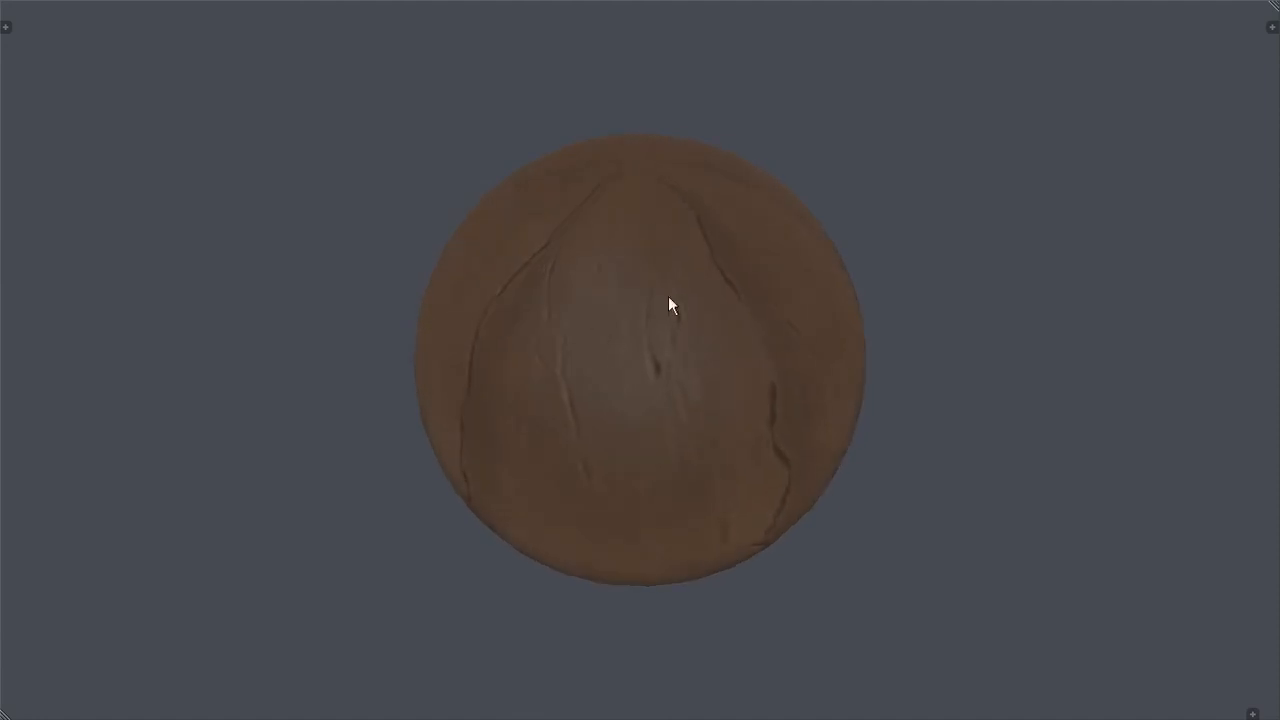
{"action": "middle_click_drag", "start_coordinate": [745, 304], "coordinate": [810, 254]}
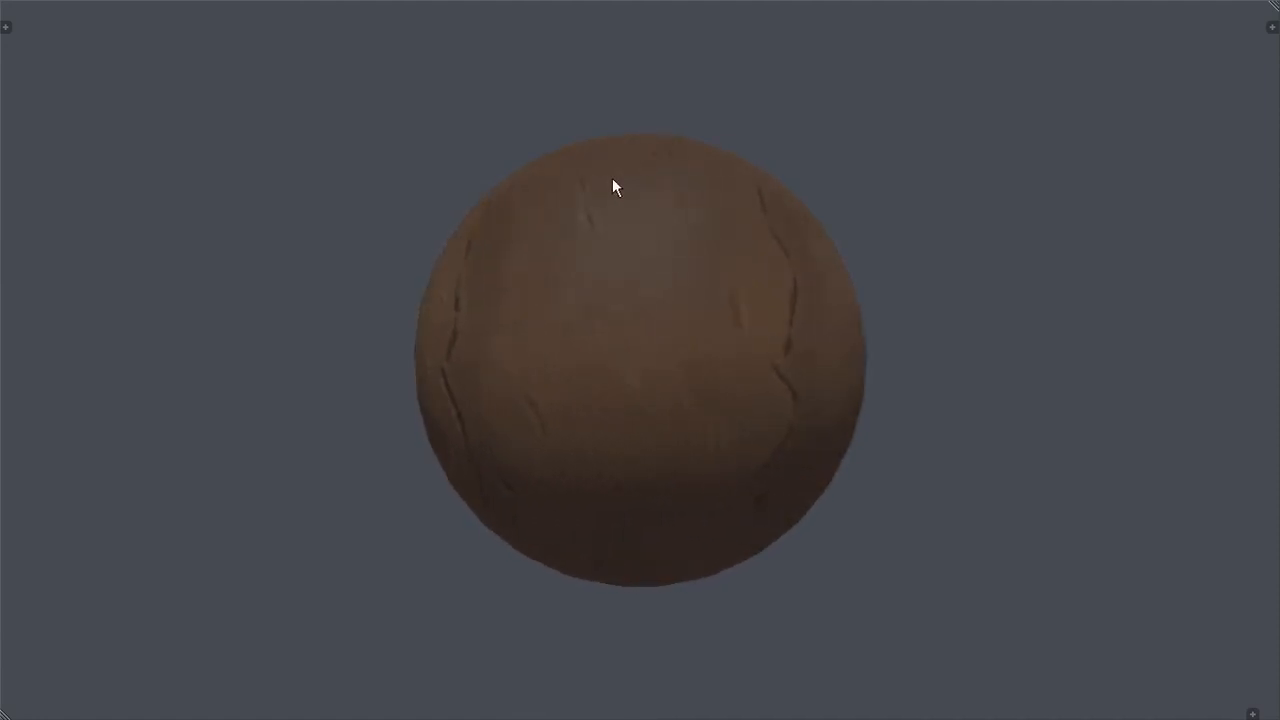
{"action": "middle_click_drag", "start_coordinate": [519, 212], "coordinate": [490, 265]}
{"action": "scroll", "coordinate": [640, 240], "scroll_direction": "down", "scroll_amount": 5}
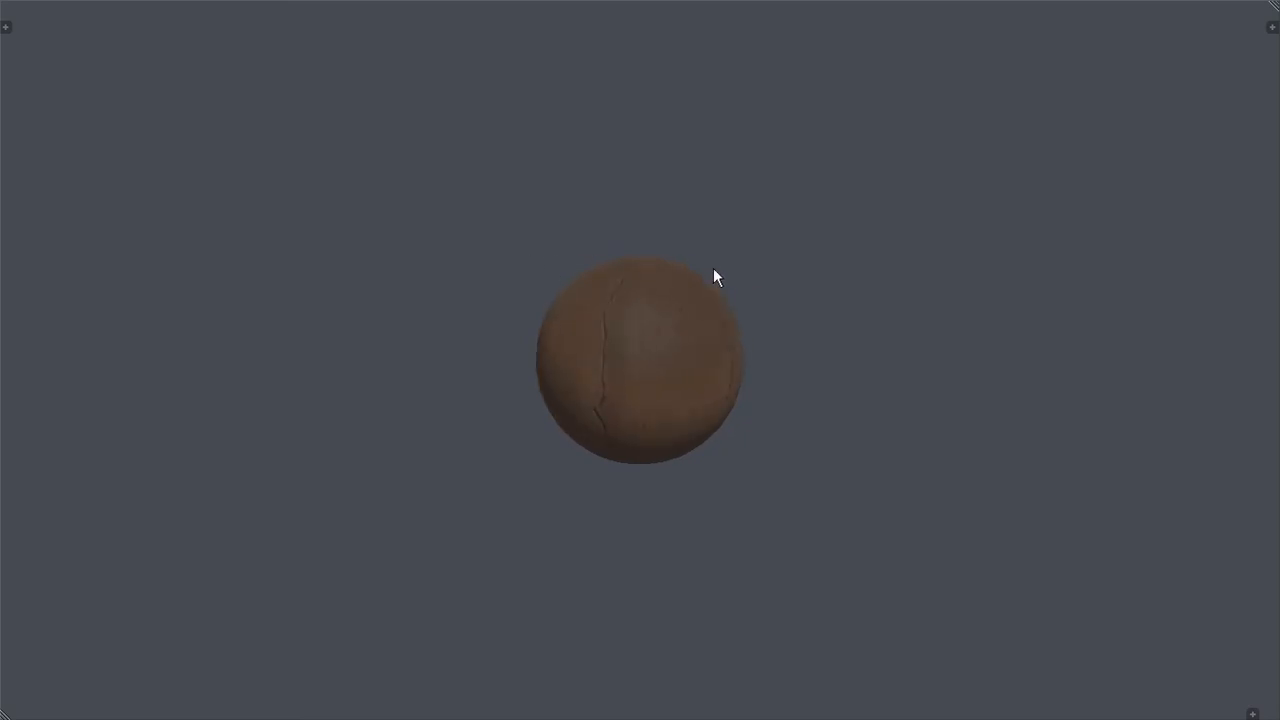
{"action": "middle_click_drag", "start_coordinate": [721, 270], "coordinate": [800, 266]}
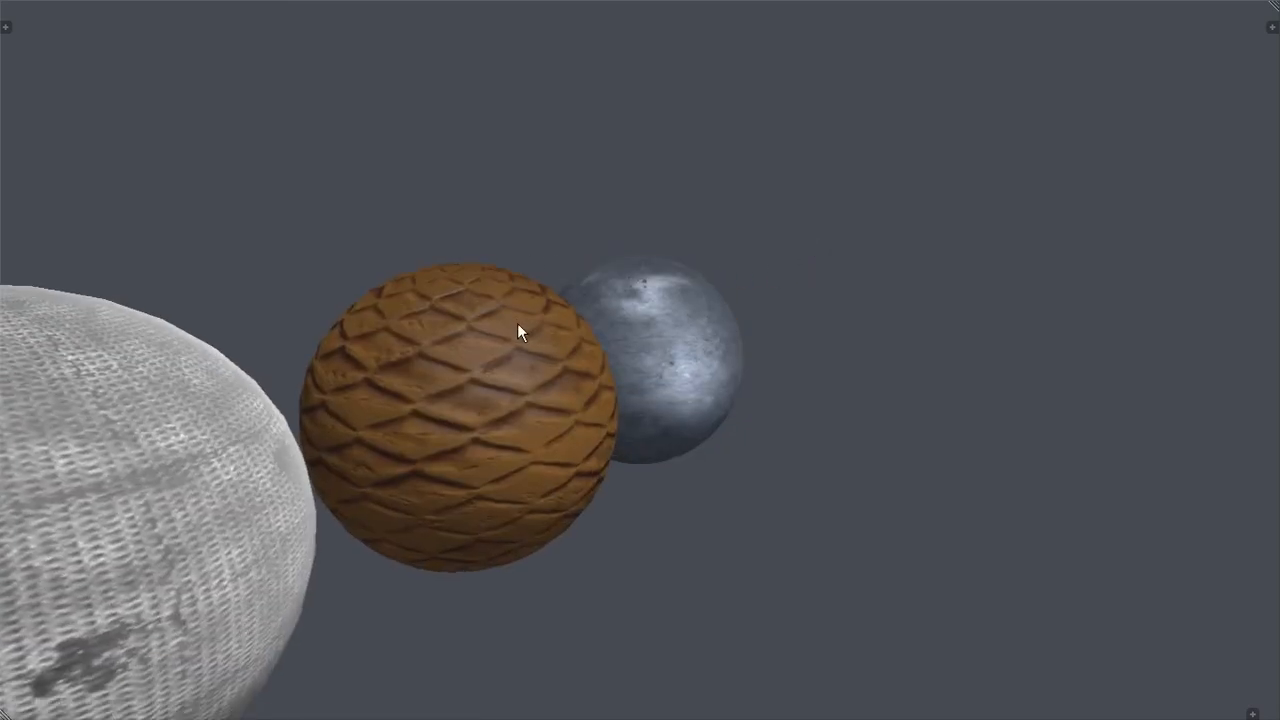
{"action": "middle_click_drag", "start_coordinate": [523, 331], "coordinate": [645, 324]}
Examine the woven fabric, diamond-patterned and metallic spheres together, framing individual spheres and changing the viewing angle.
{"action": "key", "text": "KP_Decimal"}
{"action": "scroll", "coordinate": [644, 308], "scroll_direction": "down", "scroll_amount": 2}
{"action": "right_click", "coordinate": [251, 308]}
{"action": "key", "text": "KP_Decimal"}
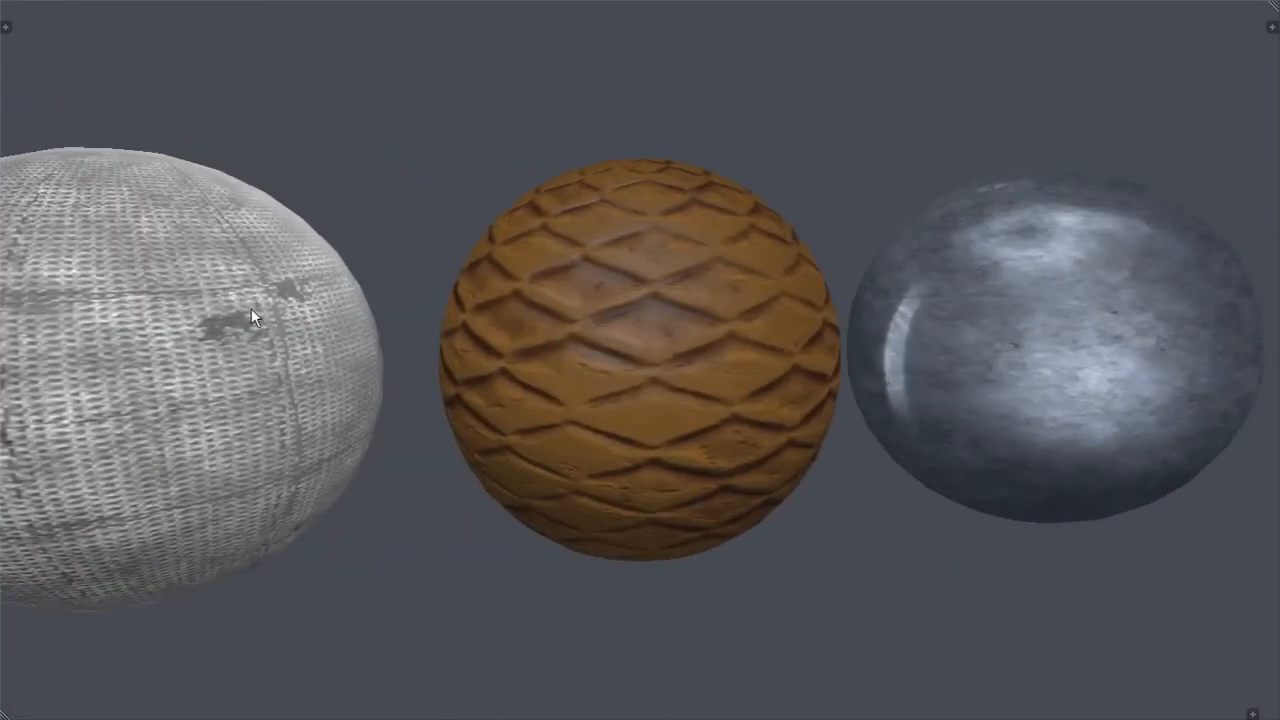
{"action": "middle_click_drag", "start_coordinate": [252, 310], "coordinate": [631, 309]}
{"action": "scroll", "coordinate": [308, 330], "scroll_direction": "up", "scroll_amount": 3}
{"action": "scroll", "coordinate": [631, 309], "scroll_direction": "down", "scroll_amount": 2}
{"action": "right_click", "coordinate": [922, 286]}
{"action": "key", "text": "KP_Decimal"}
{"action": "middle_click_drag", "start_coordinate": [922, 287], "coordinate": [898, 268]}
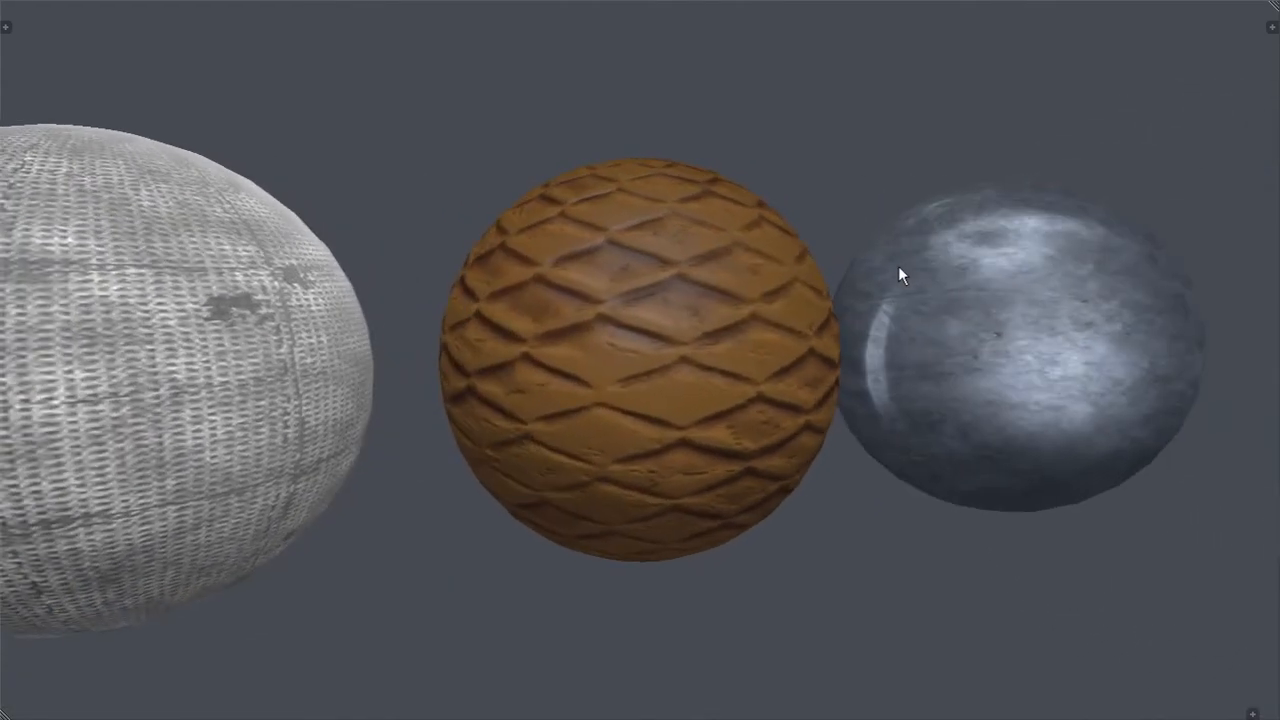
{"action": "scroll", "coordinate": [901, 268], "scroll_direction": "down", "scroll_amount": 3}
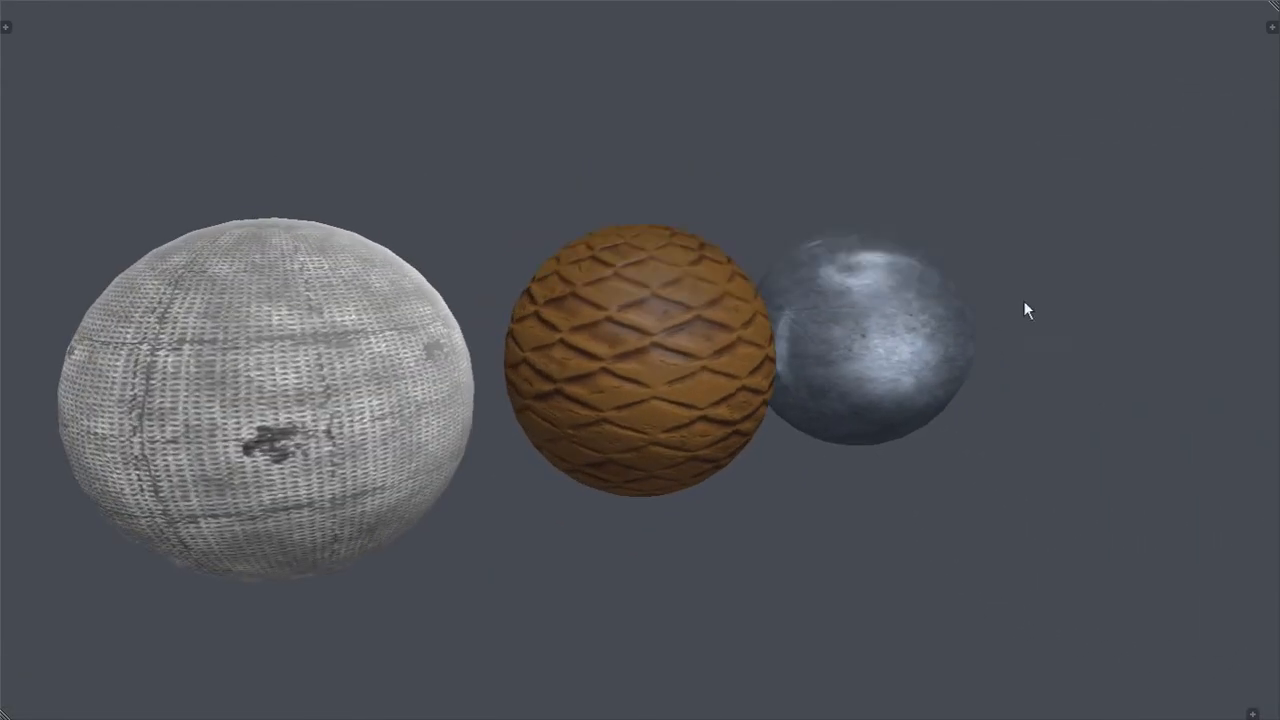
Run the three-sphere scene in the game engine, exit it, and switch to the 3D screen layout.
{"action": "key", "text": "p"}
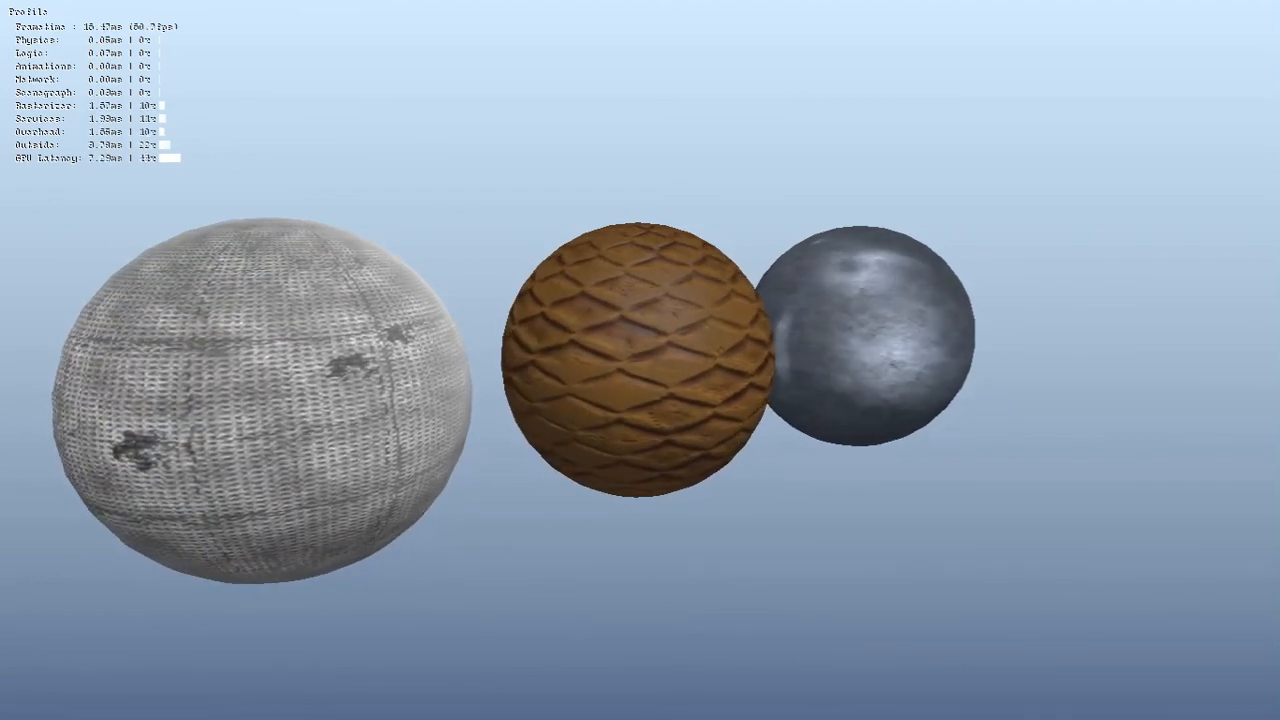
{"action": "key", "text": "Escape"}
{"action": "key", "text": "ctrl+Left"}
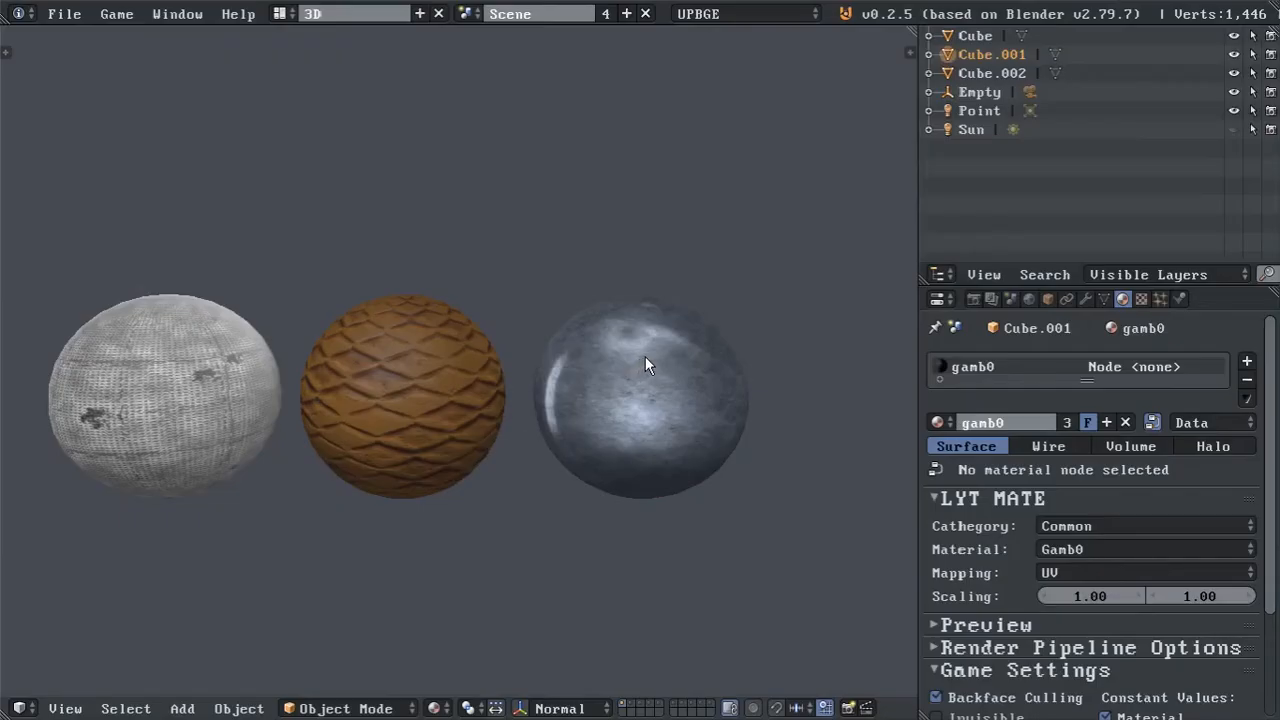
Change the Vsync option in the render System settings and start the game engine again.
{"action": "left_click_drag", "start_coordinate": [1270, 478], "coordinate": [1268, 537]}
{"action": "left_click", "coordinate": [975, 297]}
{"action": "scroll", "coordinate": [1090, 560], "scroll_direction": "down", "scroll_amount": 5}
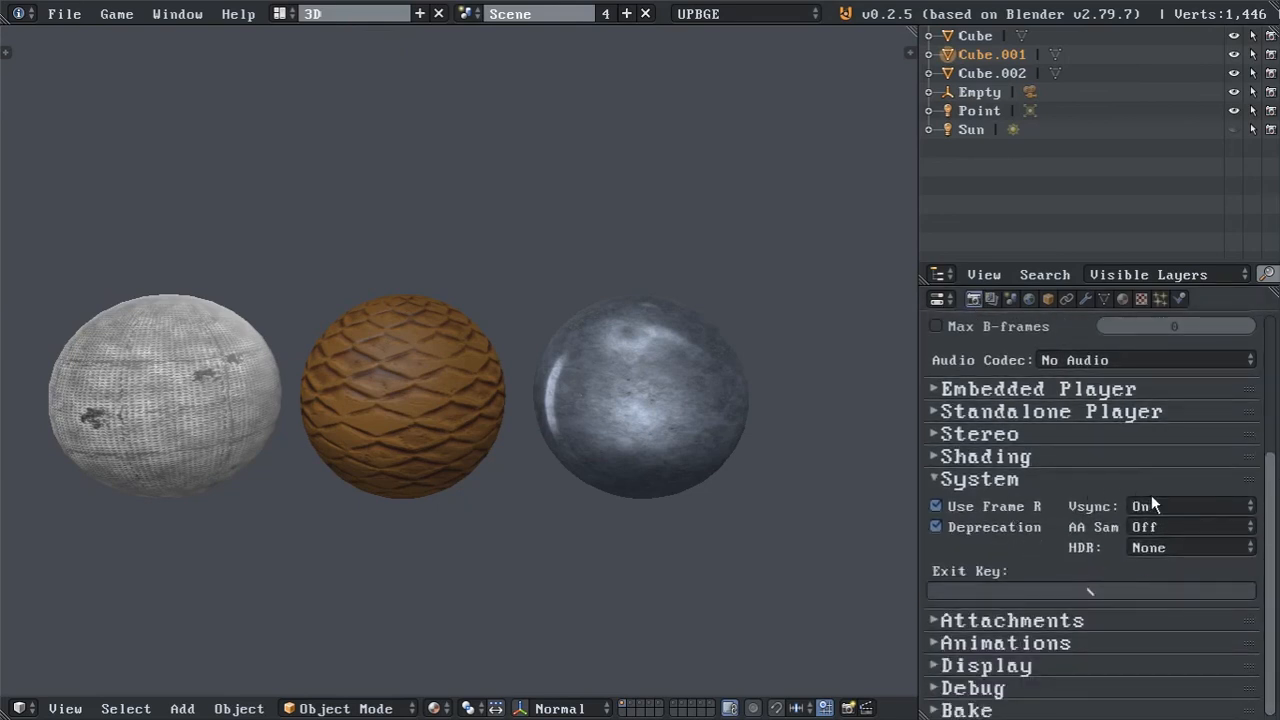
{"action": "left_click", "coordinate": [1151, 506]}
{"action": "left_click", "coordinate": [1159, 490]}
{"action": "key", "text": "p"}
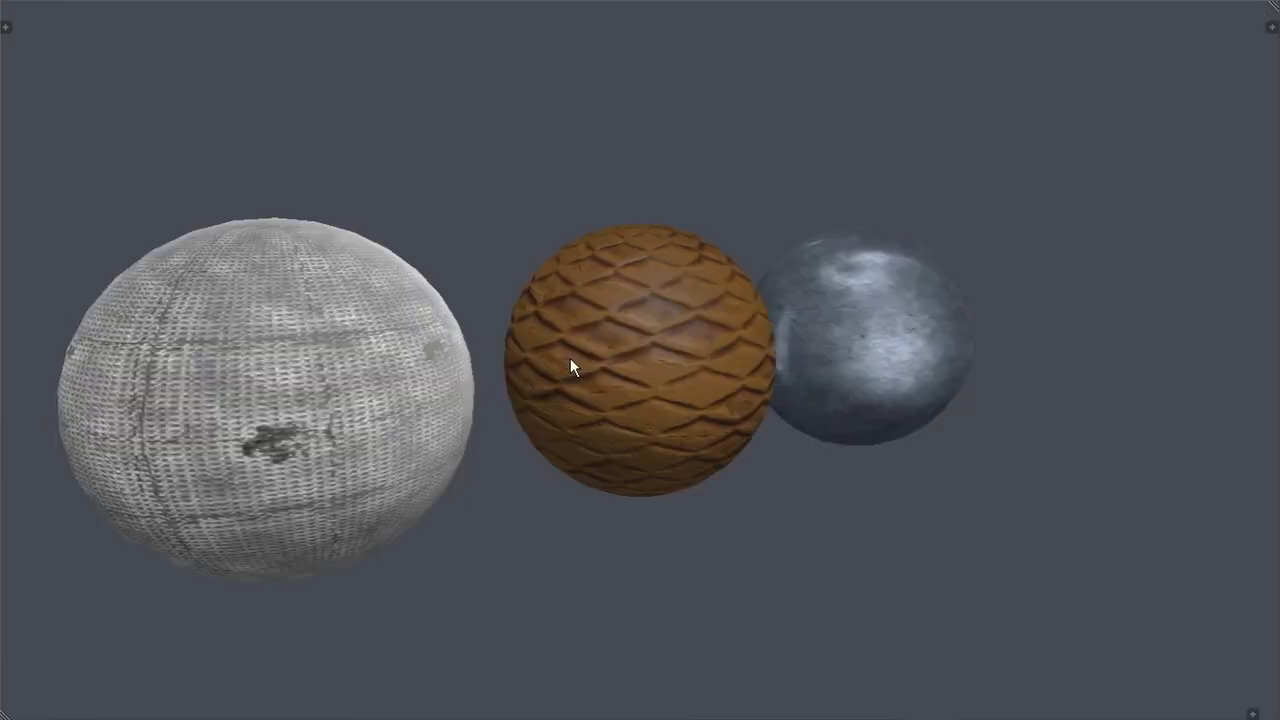